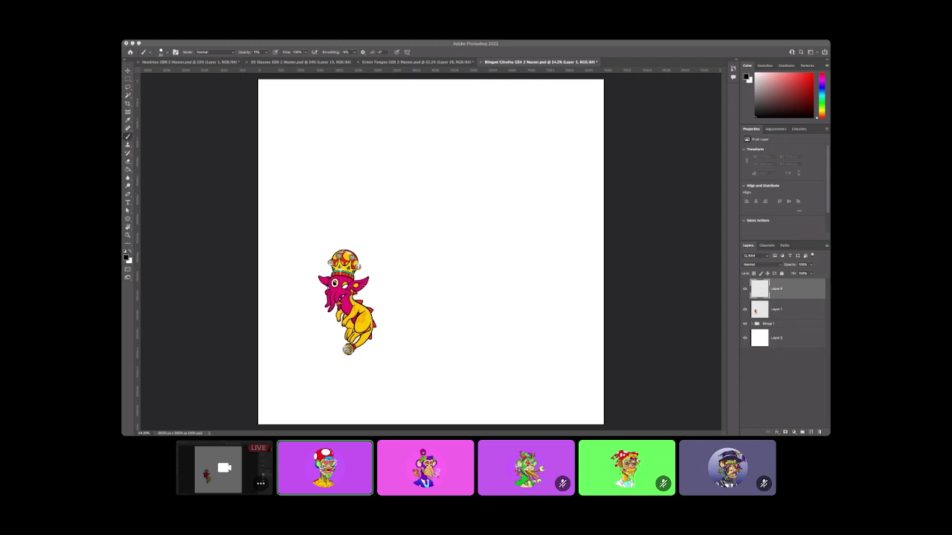
Lower Layer 1's opacity to fade the creature artwork into a faint tracing guide, and select the empty layer above it.
key("z")
mouse_move(344, 323)
left_mouse_down()
mouse_move(383, 312)
mouse_move(364, 312)
mouse_move(373, 300)
left_mouse_up()
left_click(312, 339, "alt")
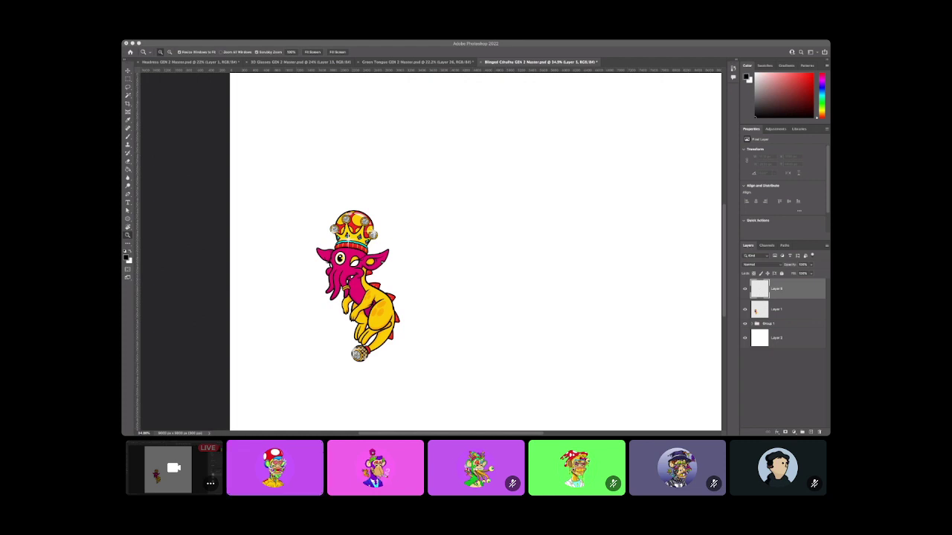
left_click(541, 263)
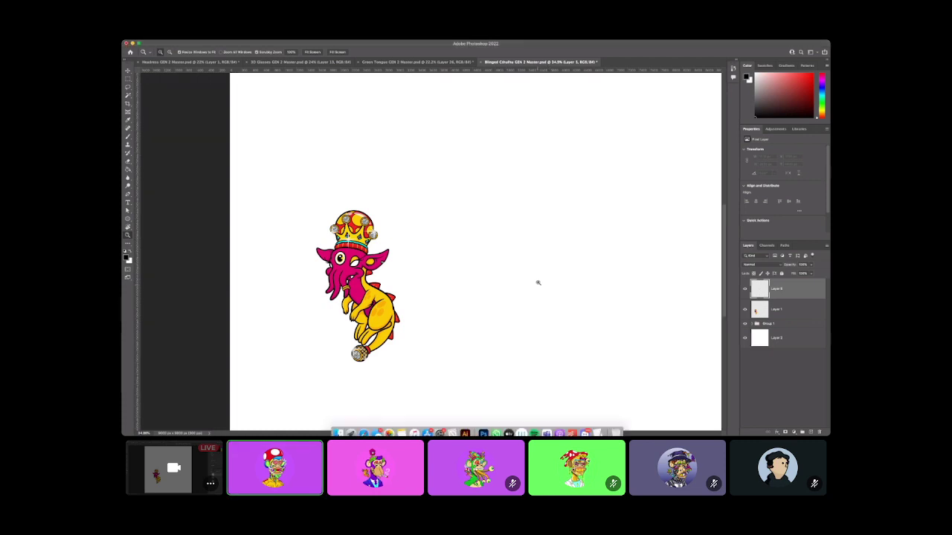
left_click_drag(552, 283, 542, 286)
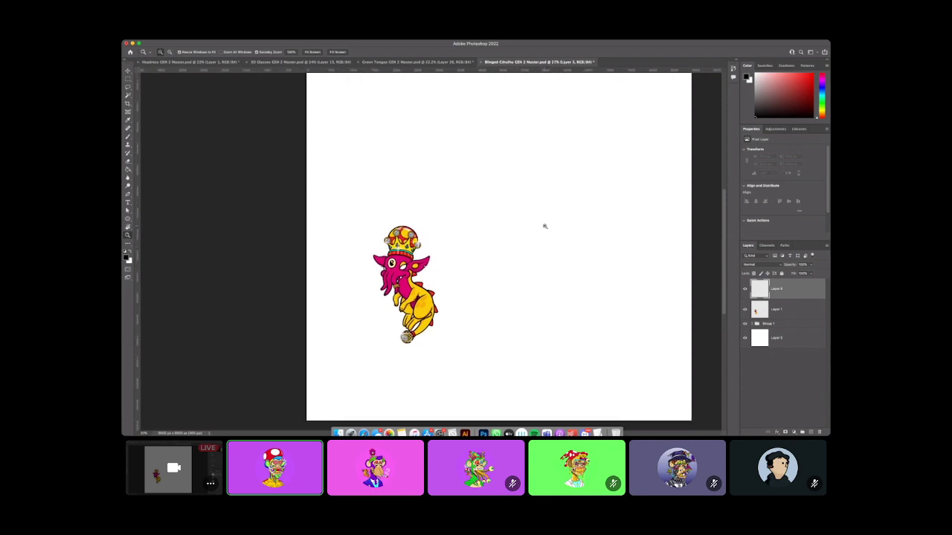
left_click_drag(467, 315, 505, 376)
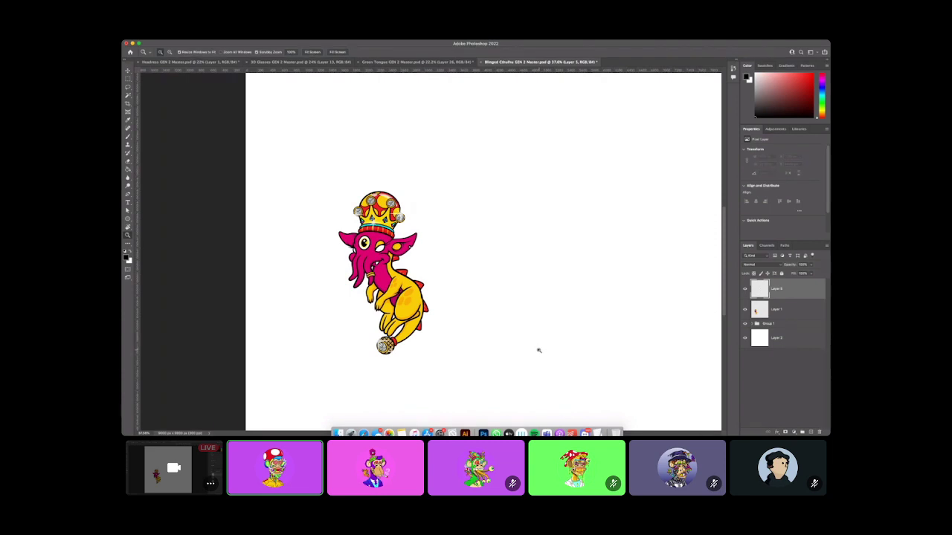
left_click(459, 278)
left_click_drag(444, 294, 512, 285)
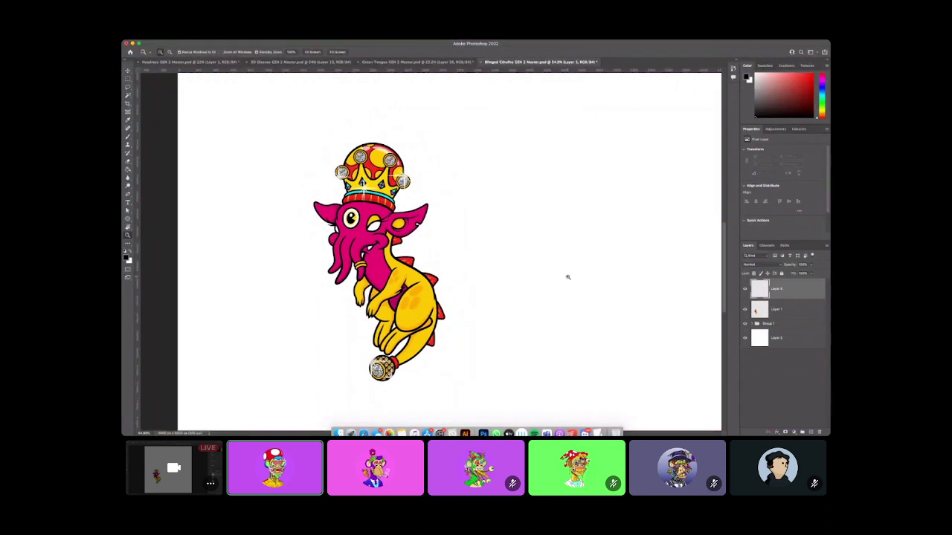
left_click(791, 313)
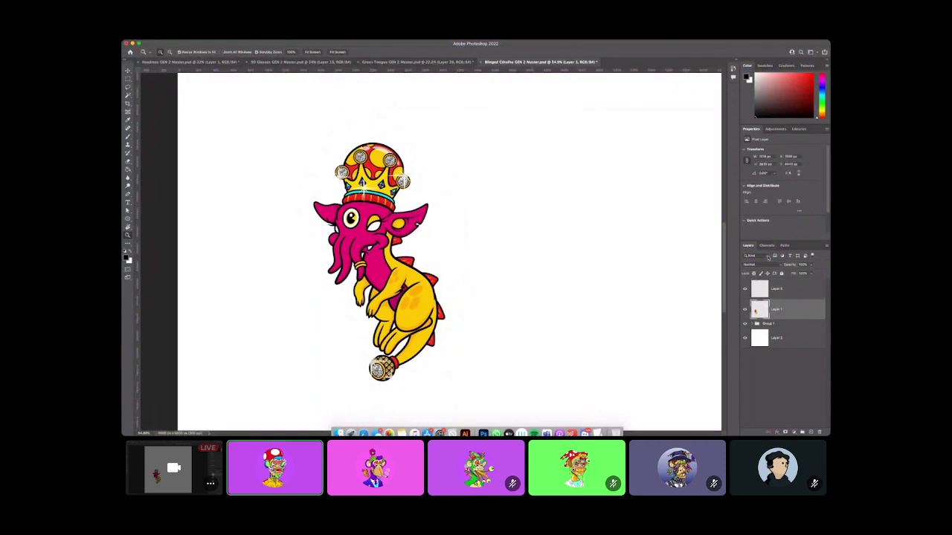
left_click(810, 265)
left_click(787, 274)
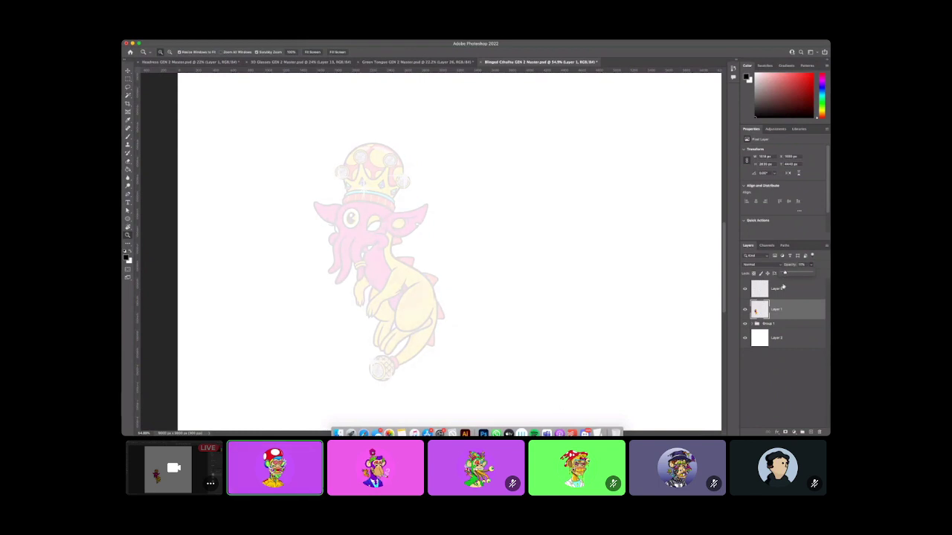
left_click(782, 290)
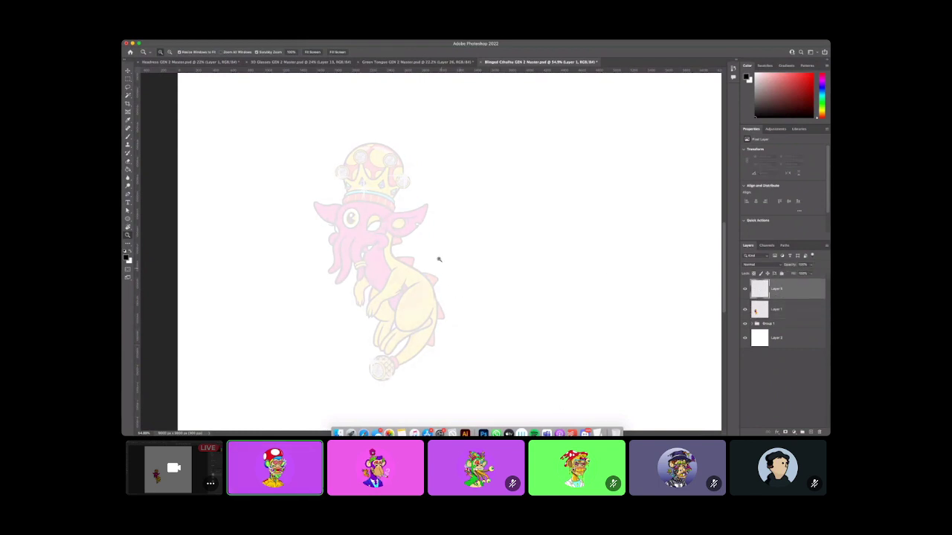
Frame the creature's head and ears closely, with the Brush tool ready on the empty layer.
key("b")
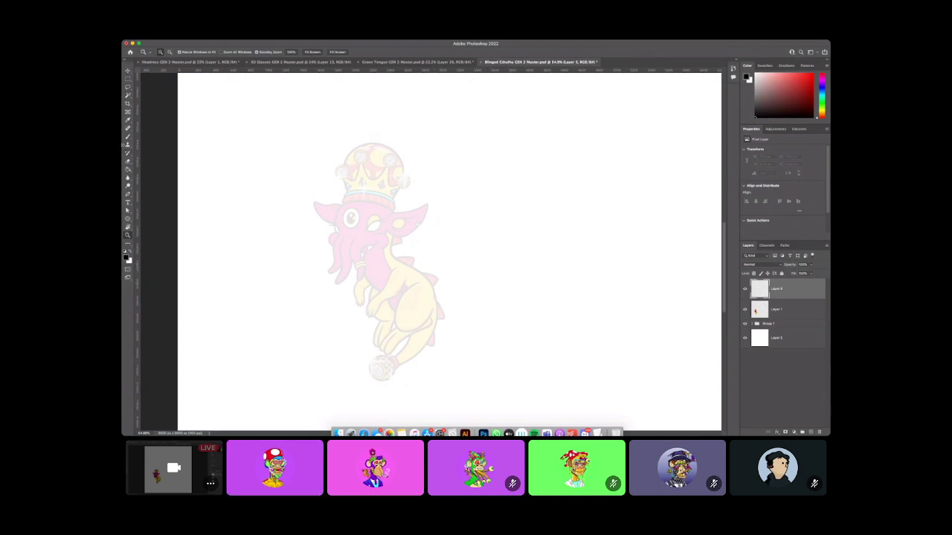
scroll(479, 265, "left", 5)
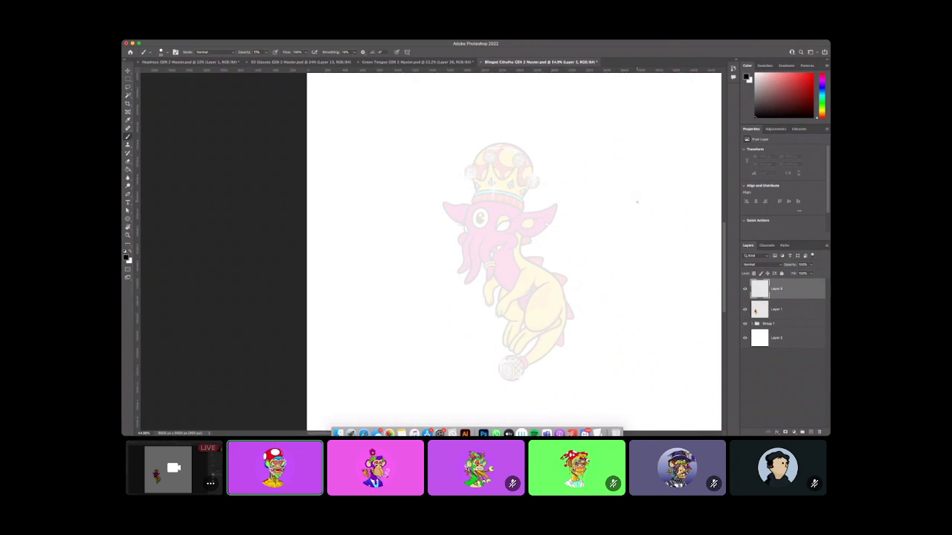
key("z")
left_click_drag(530, 233, 544, 236)
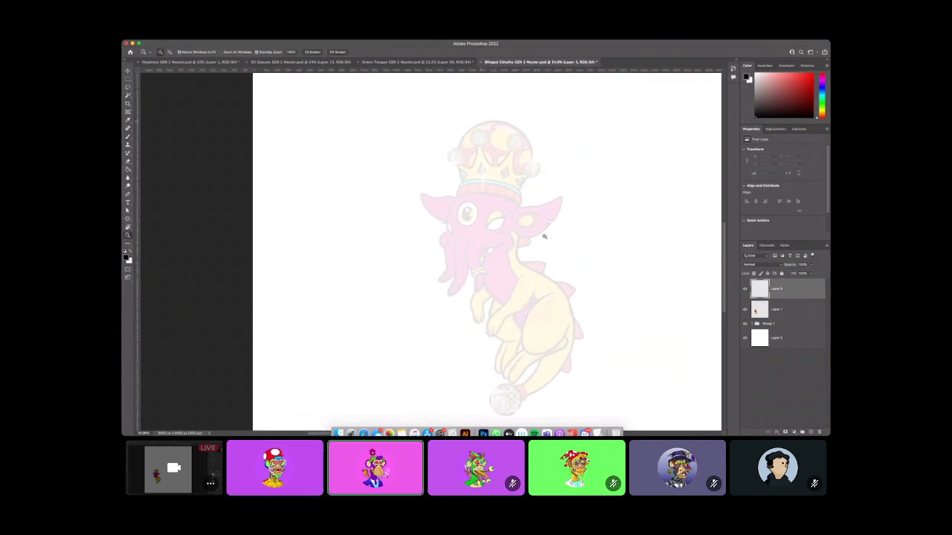
key("b")
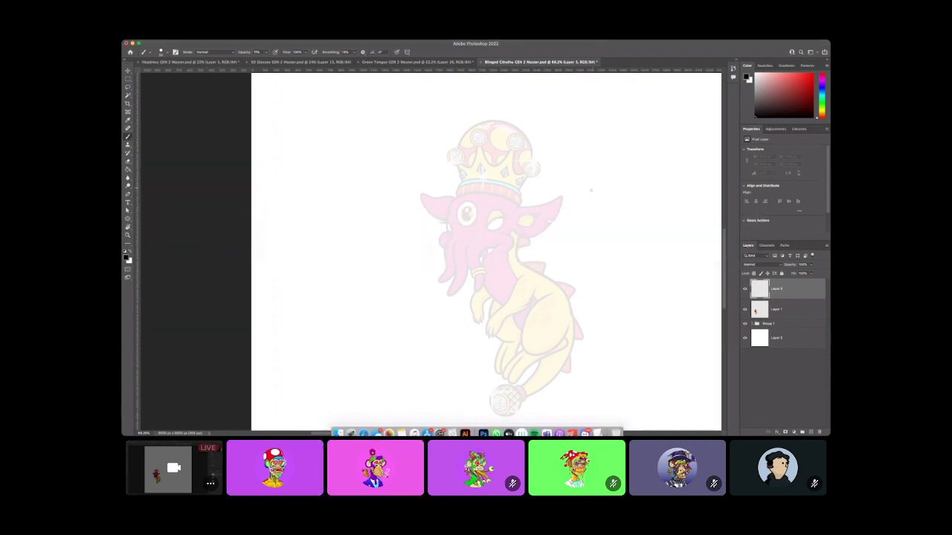
key("z")
left_click_drag(512, 237, 521, 240)
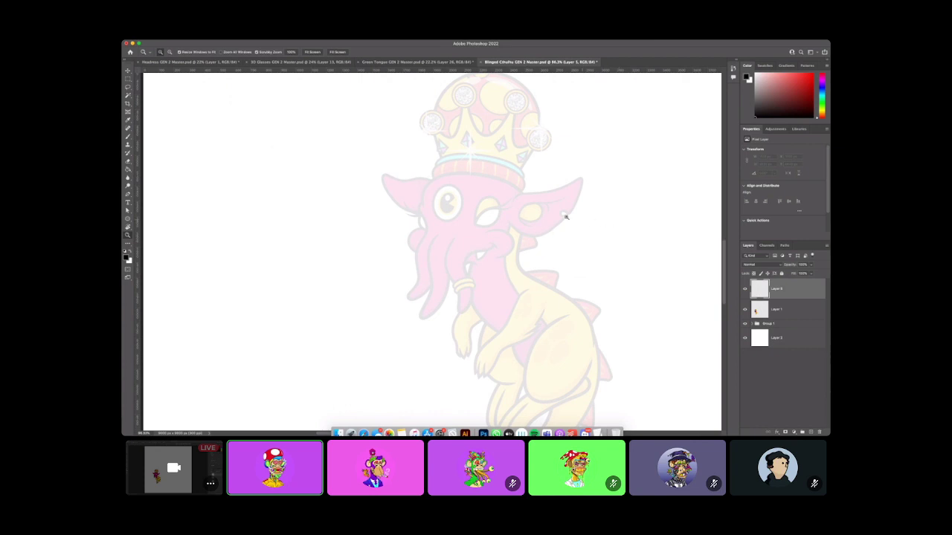
left_click(128, 137)
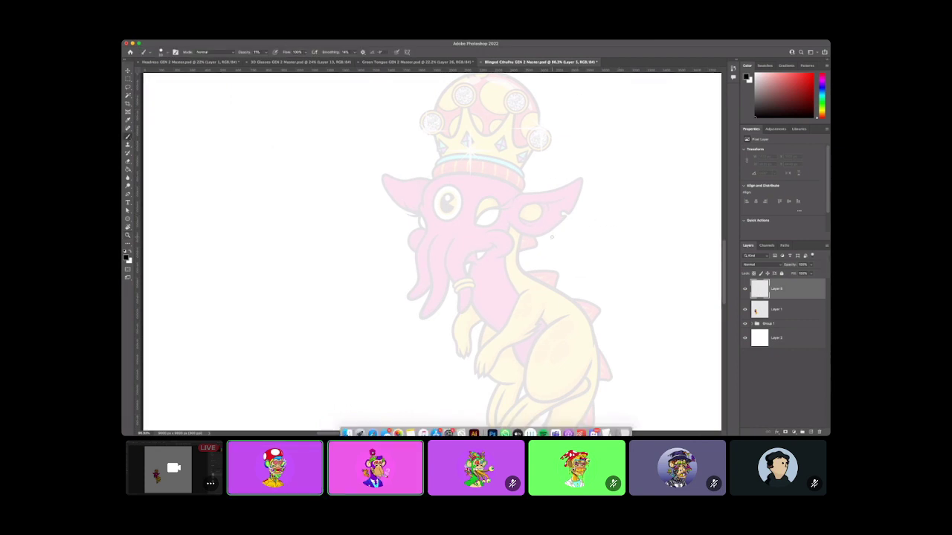
key("r")
left_click_drag(633, 187, 609, 136)
key("z")
left_click_drag(559, 284, 580, 283)
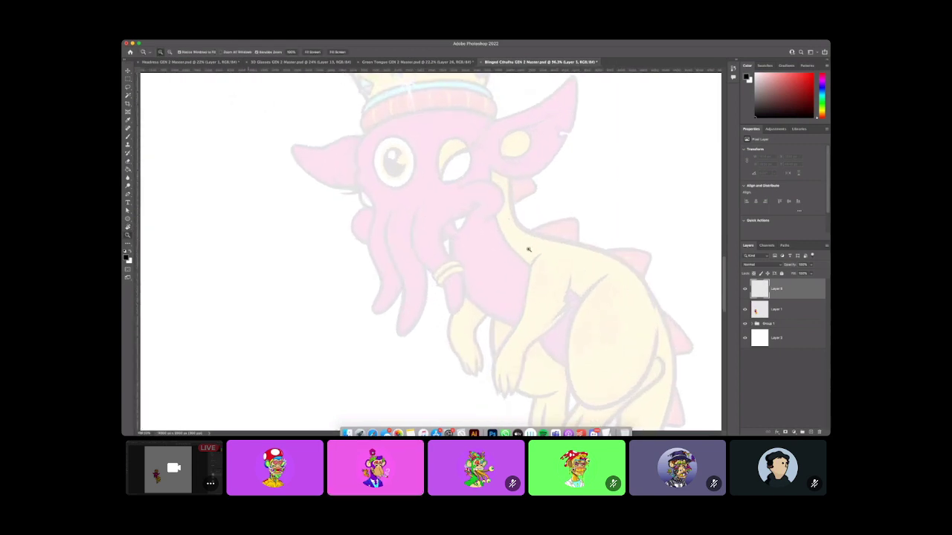
scroll(263, 166, "up", 2)
left_click(128, 137)
scroll(417, 223, "right", 3)
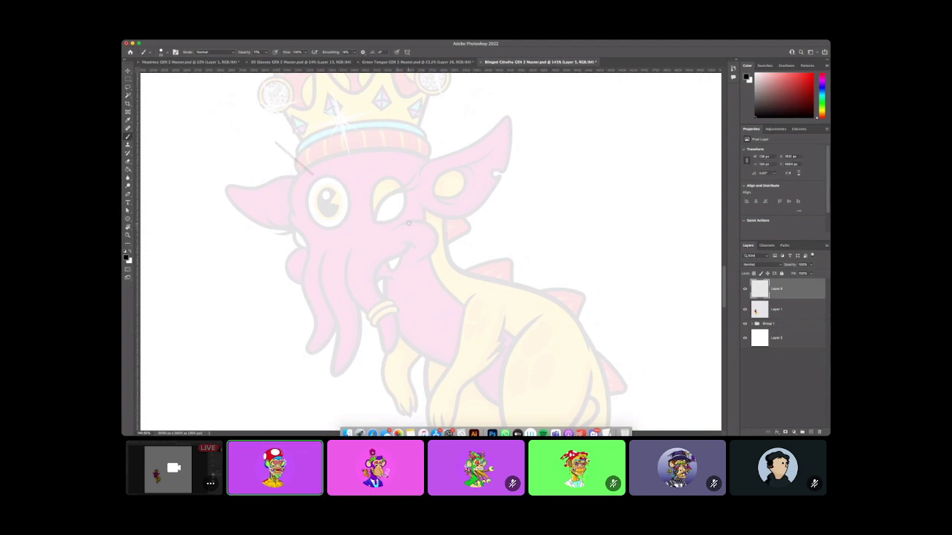
Try long test strokes from the crown's band down across the face, undoing each one.
left_click_drag(339, 132, 364, 289)
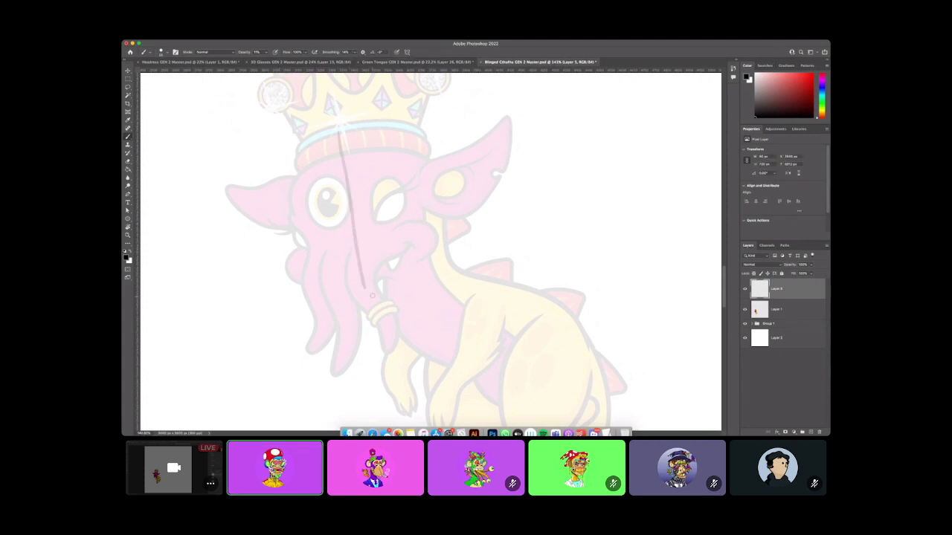
key("super+z")
left_click_drag(424, 132, 405, 247)
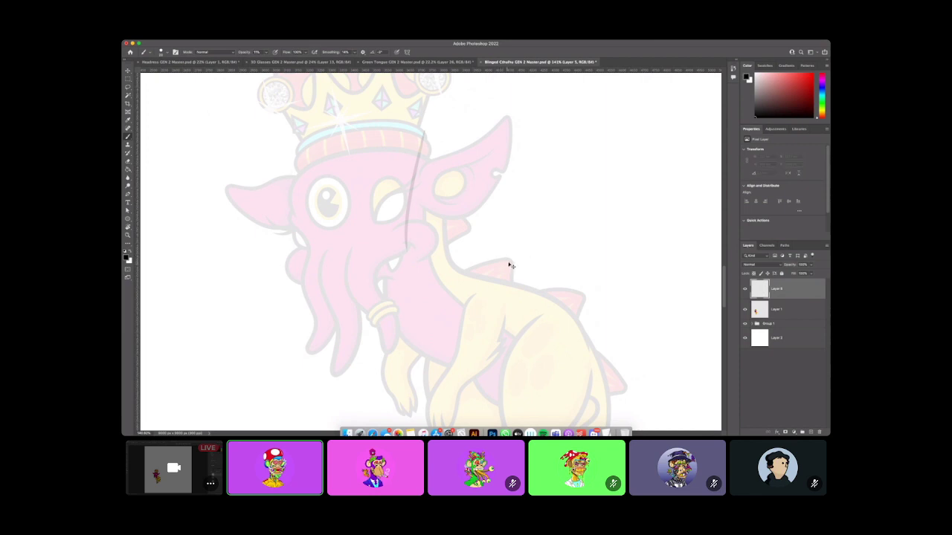
key("super+z")
Raise the brush opacity slightly, reopen Layer 1's opacity setting, and return to the empty layer above.
left_click(266, 54)
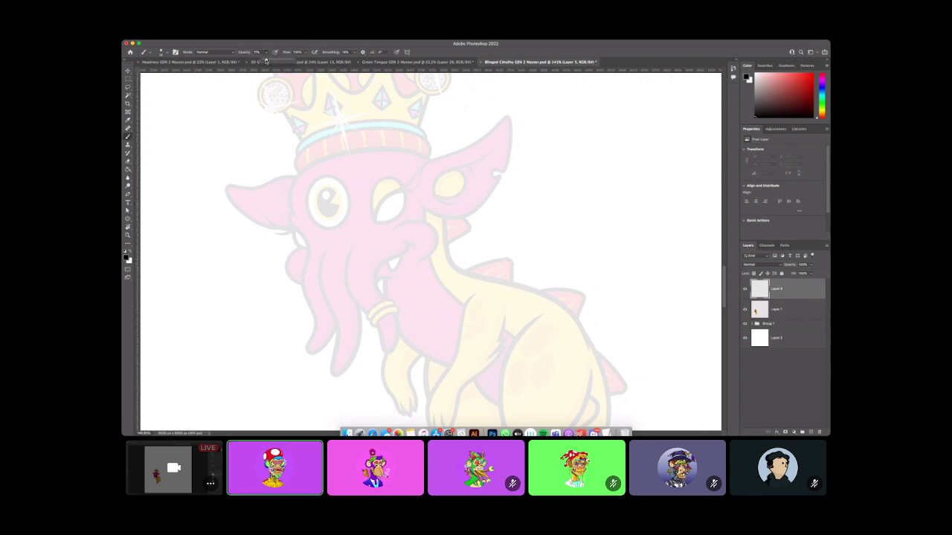
left_click_drag(265, 60, 268, 61)
left_click(781, 310)
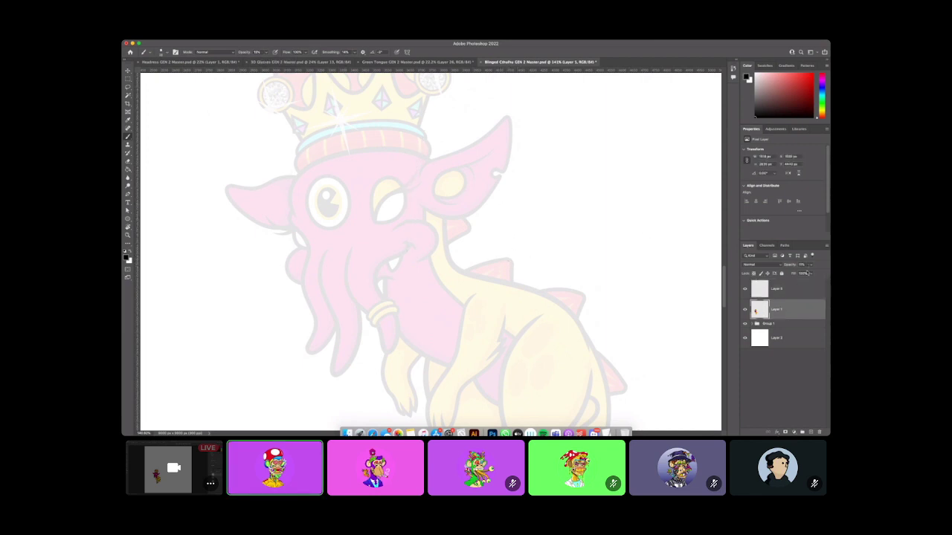
left_click(810, 265)
left_click(791, 290)
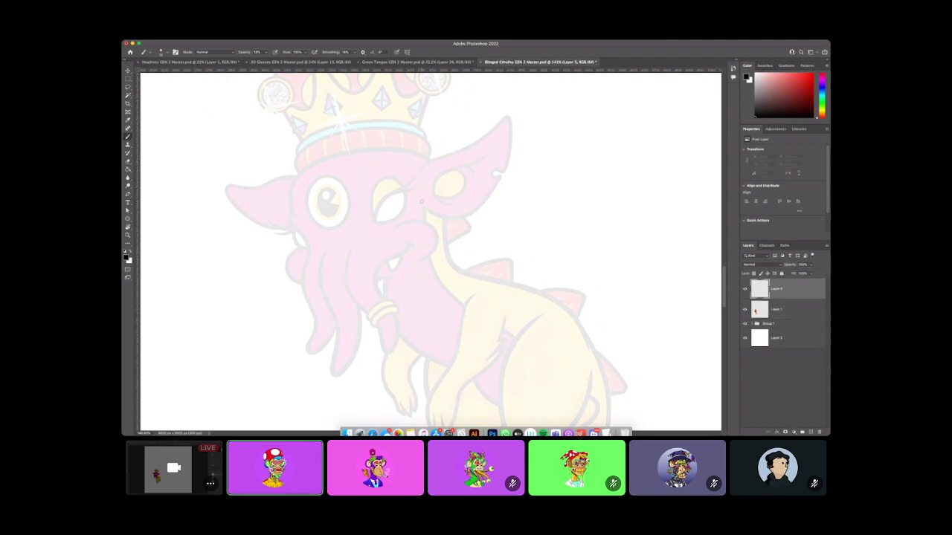
Sketch the long upper edge and sharp tip of a taller ear rising above the creature's existing larger ear.
scroll(418, 197, "up", 3)
mouse_move(398, 250)
left_mouse_down()
mouse_move(404, 214)
mouse_move(399, 241)
mouse_move(411, 209)
mouse_move(406, 215)
mouse_move(492, 117)
left_mouse_up()
key("super+Tab")
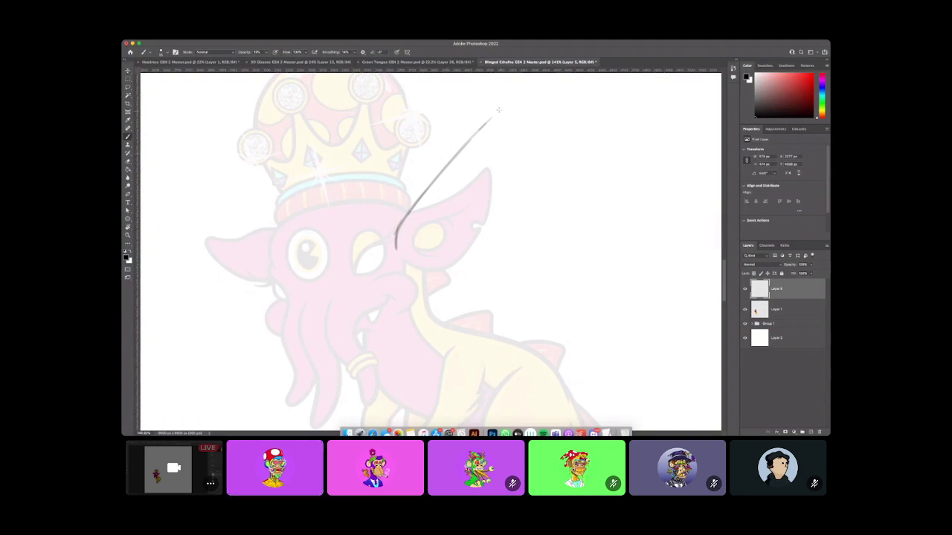
mouse_move(491, 119)
left_mouse_down()
mouse_move(499, 111)
mouse_move(502, 143)
left_mouse_up()
Sketch the short curve at the ear's base, undoing the longer strokes that follow the existing ear's lower edge.
mouse_move(411, 264)
left_mouse_down()
mouse_move(434, 267)
mouse_move(458, 251)
mouse_move(488, 192)
left_mouse_up()
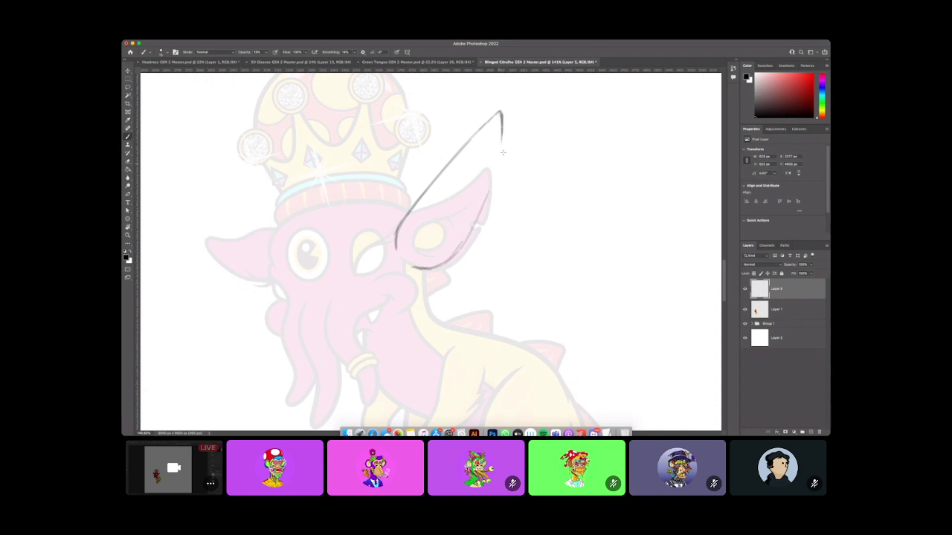
key("super+z")
left_click_drag(435, 269, 478, 215)
key("super+z")
key("super+z")
key("super+z")
key("super+z")
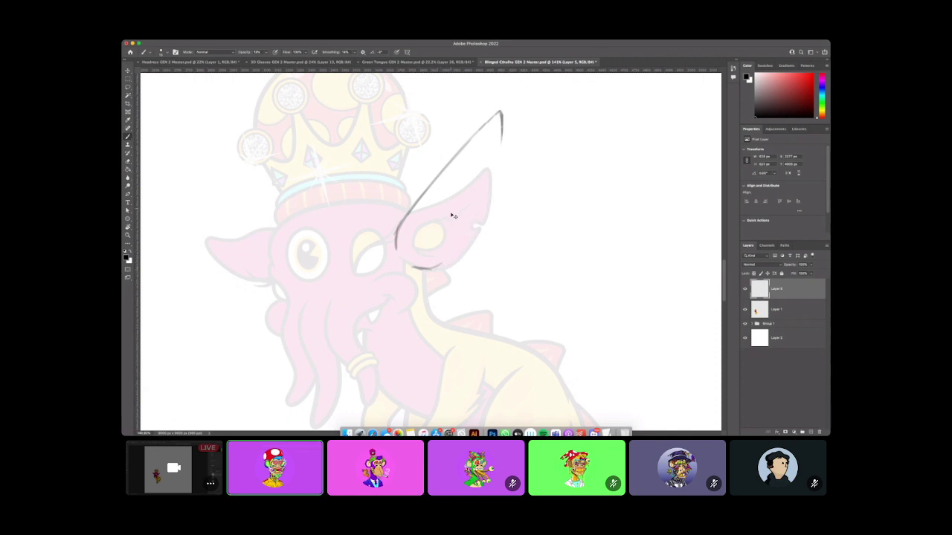
Complete the ear outline with an outer edge up to the tip, a pointed lobe below and a small round notch.
left_click_drag(406, 270, 411, 282)
mouse_move(423, 299)
left_mouse_down()
mouse_move(443, 280)
mouse_move(444, 294)
mouse_move(438, 270)
mouse_move(458, 261)
mouse_move(487, 210)
mouse_move(482, 183)
mouse_move(497, 171)
mouse_move(502, 137)
left_mouse_up()
mouse_move(493, 177)
left_mouse_down()
mouse_move(492, 194)
mouse_move(497, 170)
left_mouse_up()
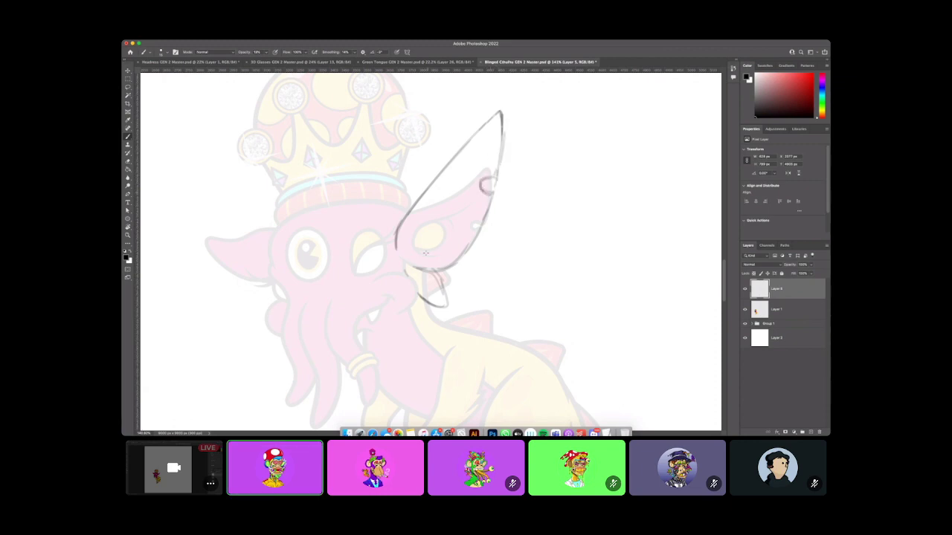
Sketch the inner ear contour and its fold lines inside the outline, redoing the first inner stroke.
mouse_move(431, 264)
left_mouse_down()
mouse_move(413, 240)
mouse_move(412, 249)
mouse_move(482, 151)
left_mouse_up()
key("super+z")
mouse_move(457, 180)
left_mouse_down()
mouse_move(414, 239)
mouse_move(422, 252)
mouse_move(429, 215)
left_mouse_up()
mouse_move(426, 249)
left_mouse_down()
mouse_move(443, 199)
mouse_move(432, 232)
mouse_move(430, 216)
mouse_move(479, 160)
left_mouse_up()
left_click_drag(438, 206, 466, 169)
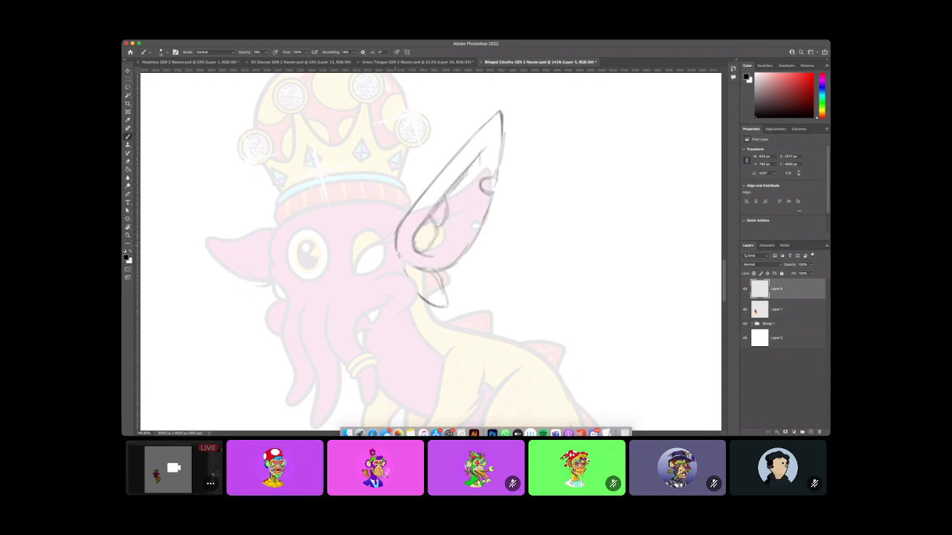
Reinforce the ear's outline along the upper edge, the tip and the outer edge down to the lobe.
left_click_drag(399, 254, 430, 189)
mouse_move(491, 119)
left_mouse_down()
mouse_move(503, 124)
mouse_move(496, 177)
mouse_move(483, 188)
mouse_move(499, 130)
left_mouse_up()
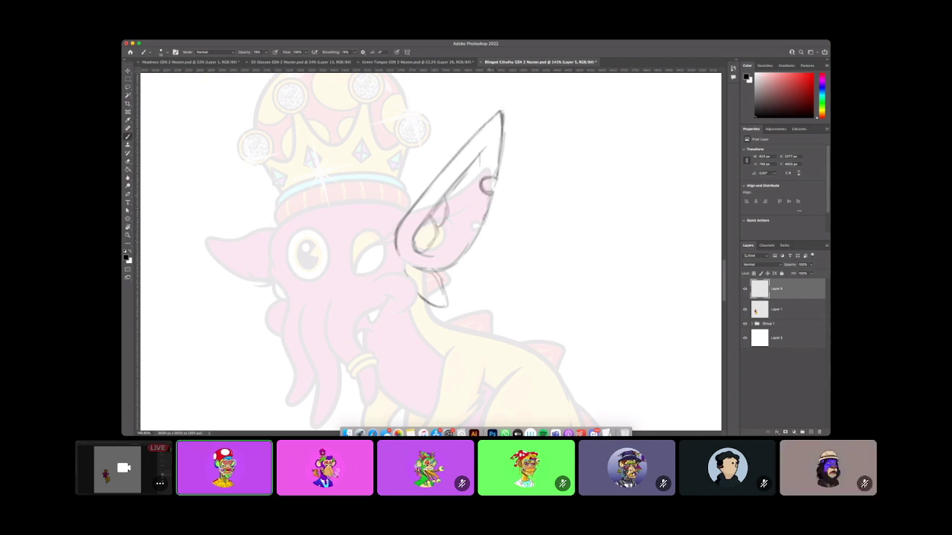
mouse_move(485, 218)
left_mouse_down()
mouse_move(434, 269)
mouse_move(440, 306)
left_mouse_up()
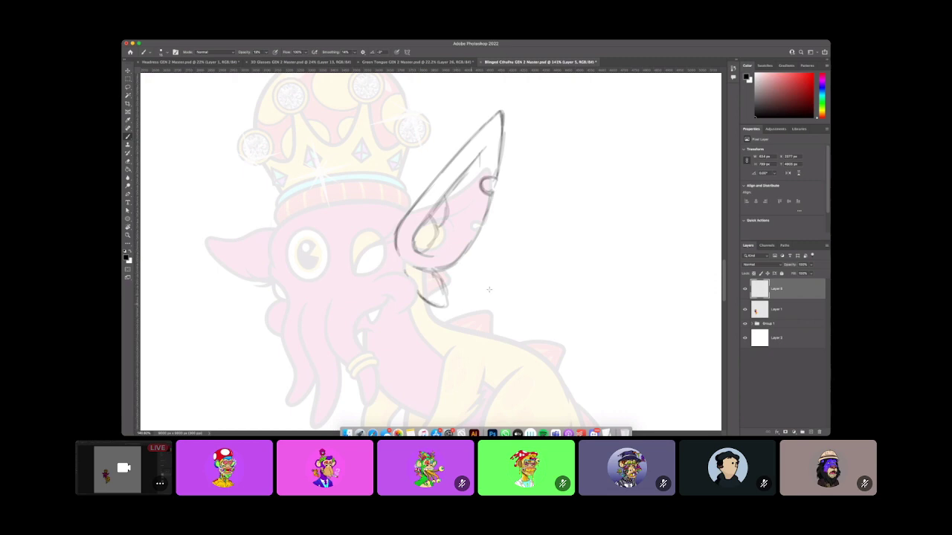
Sketch the curved cheek line and small folds beneath the ear's base, undoing the stray strokes.
scroll(525, 265, "left", 3)
scroll(526, 266, "down", 2)
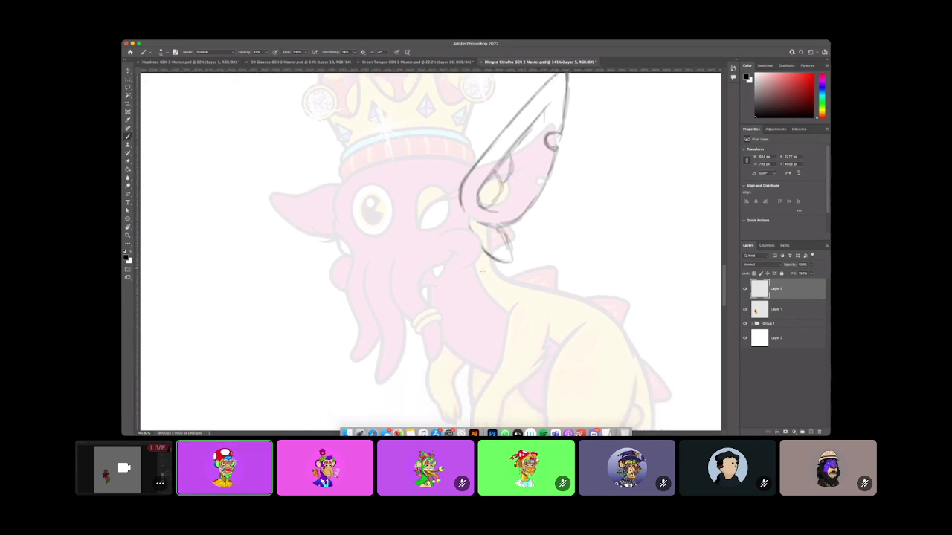
scroll(541, 244, "right", 2)
scroll(540, 245, "up", 2)
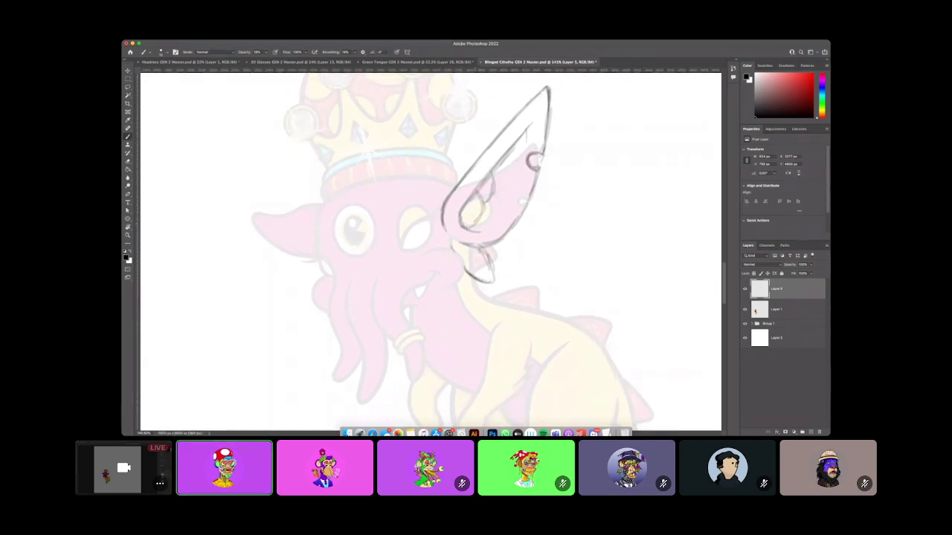
scroll(432, 241, "down", 1)
mouse_move(414, 250)
left_mouse_down()
mouse_move(444, 232)
mouse_move(423, 240)
mouse_move(446, 233)
mouse_move(470, 245)
mouse_move(463, 236)
mouse_move(458, 249)
mouse_move(466, 242)
mouse_move(453, 240)
mouse_move(468, 261)
mouse_move(444, 278)
mouse_move(473, 267)
left_mouse_up()
key("super+z")
key("super+z")
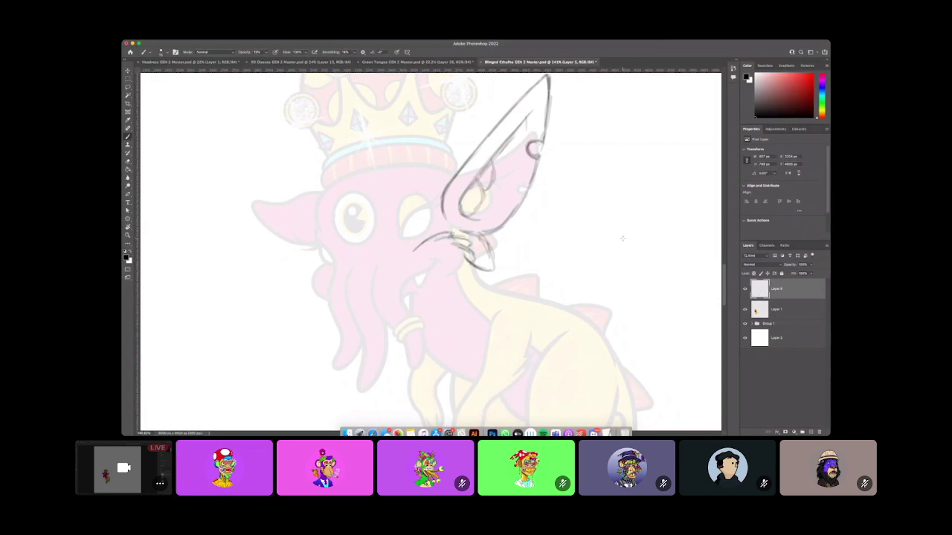
Rotate the canvas so the ear points upward and darken the cheek line beneath the ear's base.
key("r")
left_click_drag(631, 224, 518, 131)
key("z")
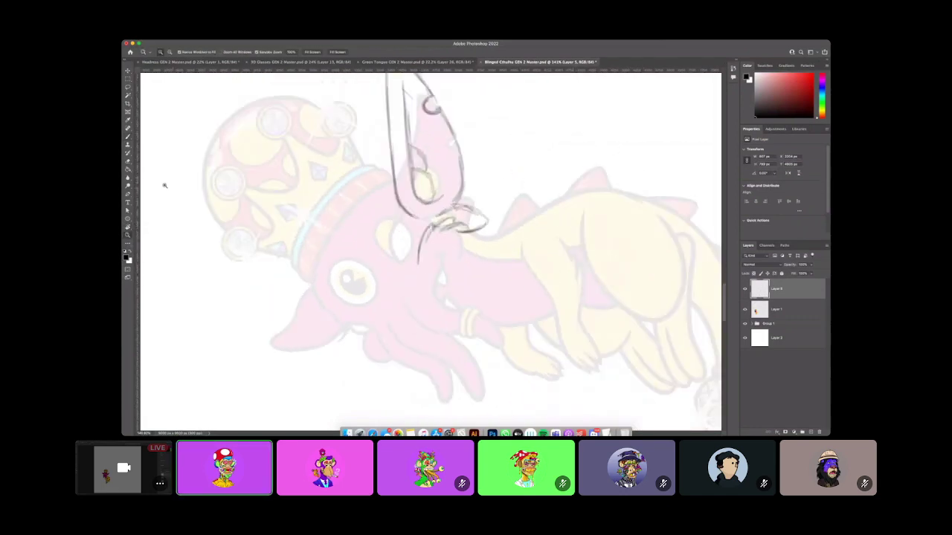
key("b")
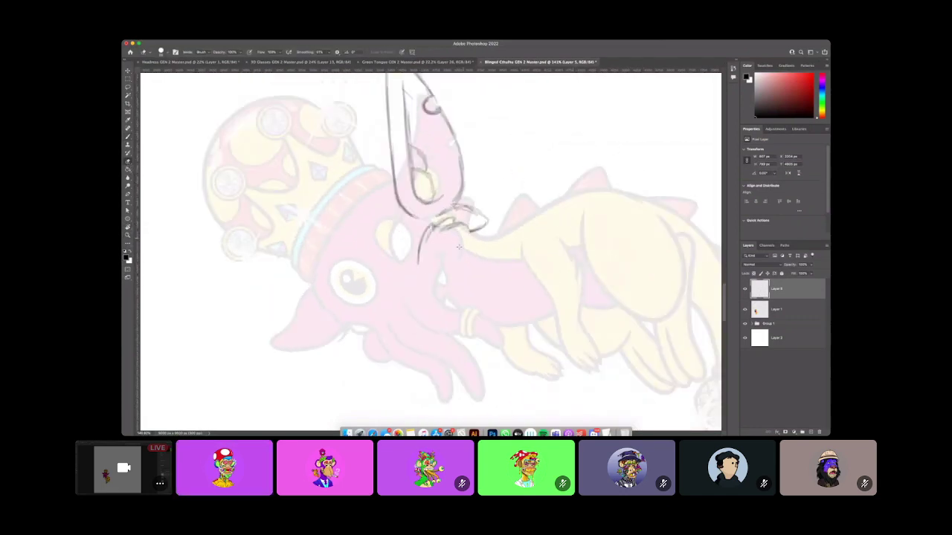
key("b")
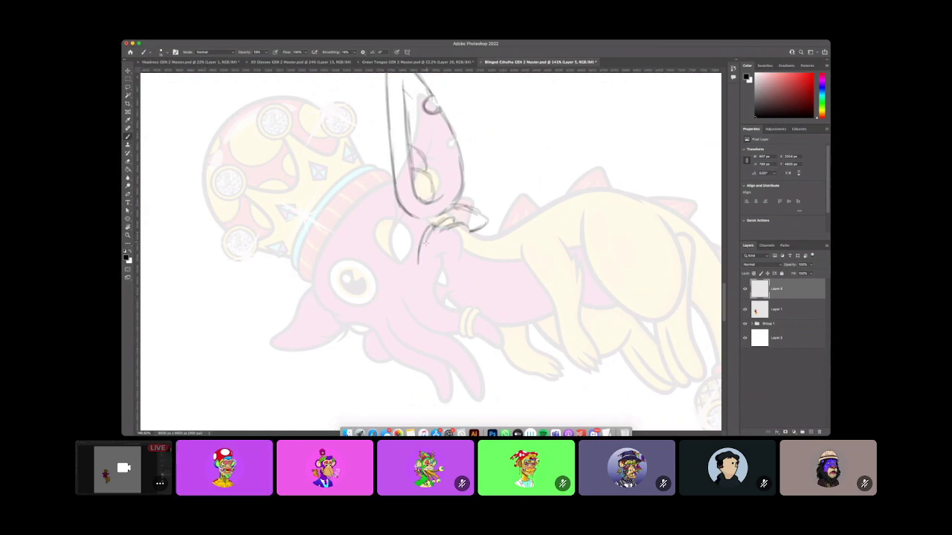
mouse_move(426, 244)
left_mouse_down()
mouse_move(435, 228)
mouse_move(467, 228)
mouse_move(465, 237)
mouse_move(421, 249)
mouse_move(418, 266)
left_mouse_up()
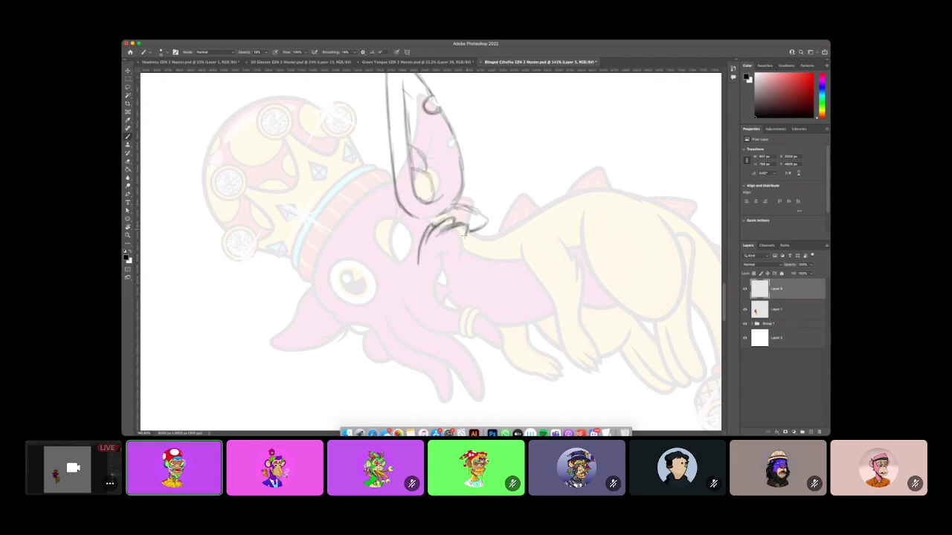
Review the sketch in the Headdress GEN 2 Master document, and return to the Winged Cthulhu GEN 2 Master document.
key("z")
left_click_drag(485, 307, 450, 310)
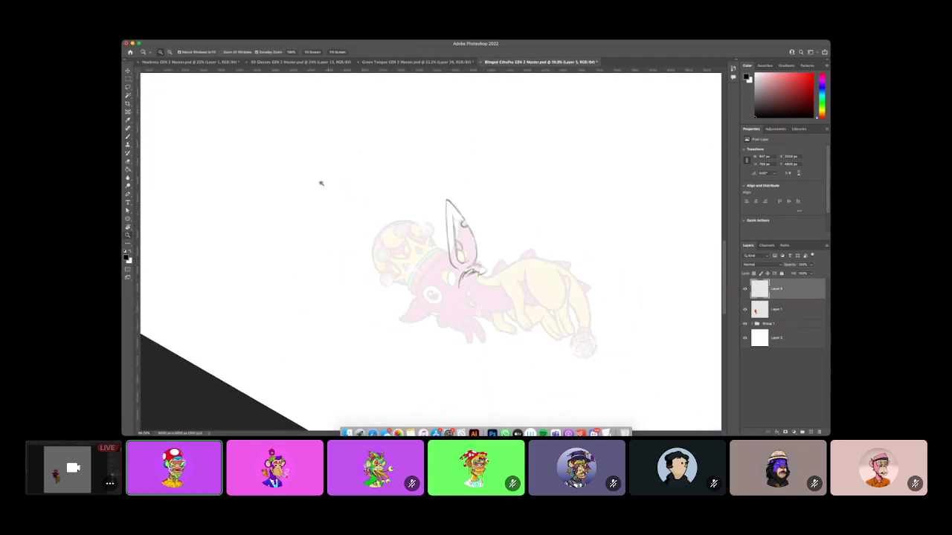
left_click(199, 63)
left_click_drag(409, 113, 443, 115)
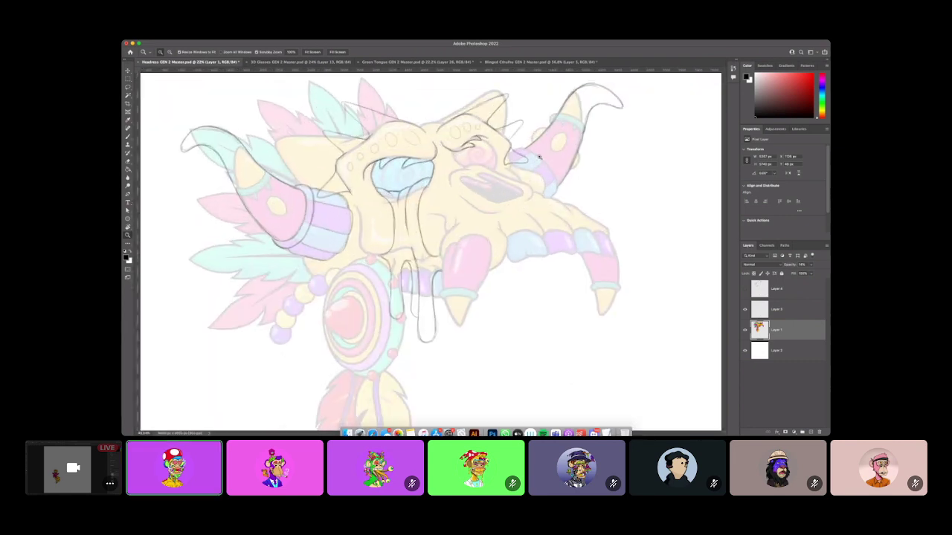
mouse_move(424, 214)
left_mouse_down()
mouse_move(432, 216)
mouse_move(422, 216)
left_mouse_up()
left_click_drag(535, 253, 494, 249)
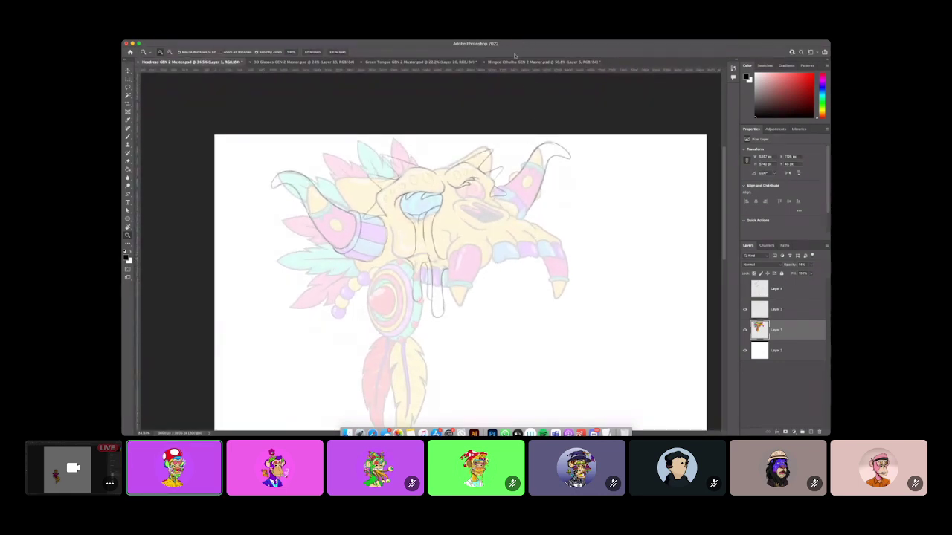
left_click(537, 62)
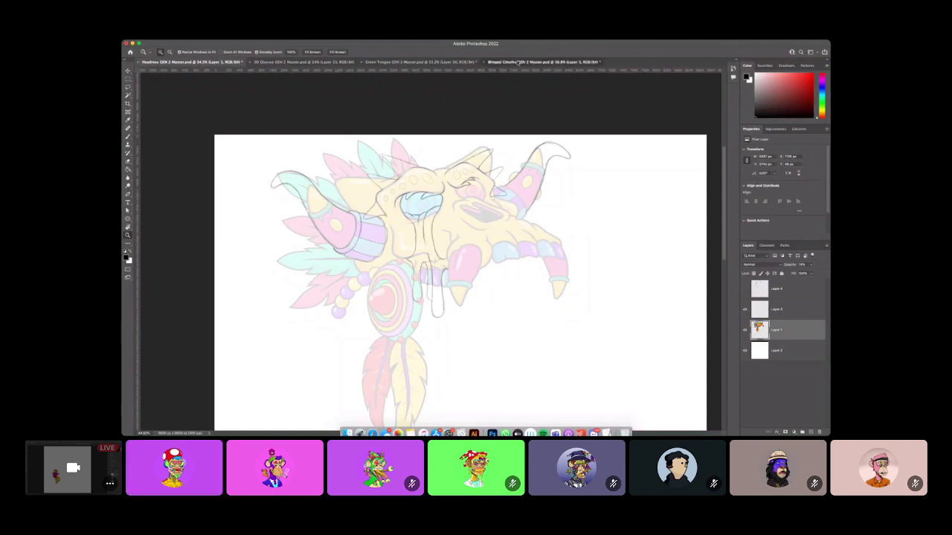
mouse_move(466, 325)
left_mouse_down()
mouse_move(489, 314)
mouse_move(481, 323)
left_mouse_up()
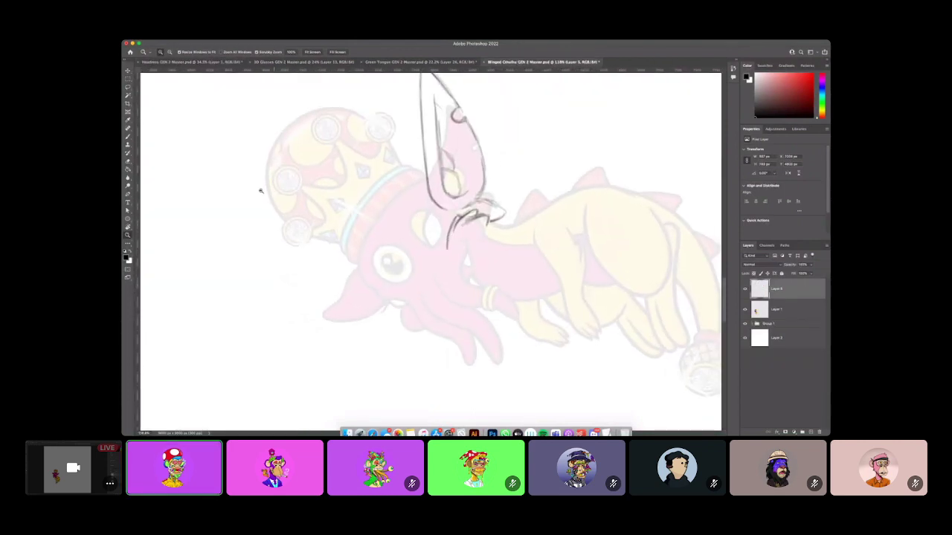
Brush extra fur strokes beneath the ear's base and sketch a small fur tuft on the opposite side of the face.
left_click(128, 138)
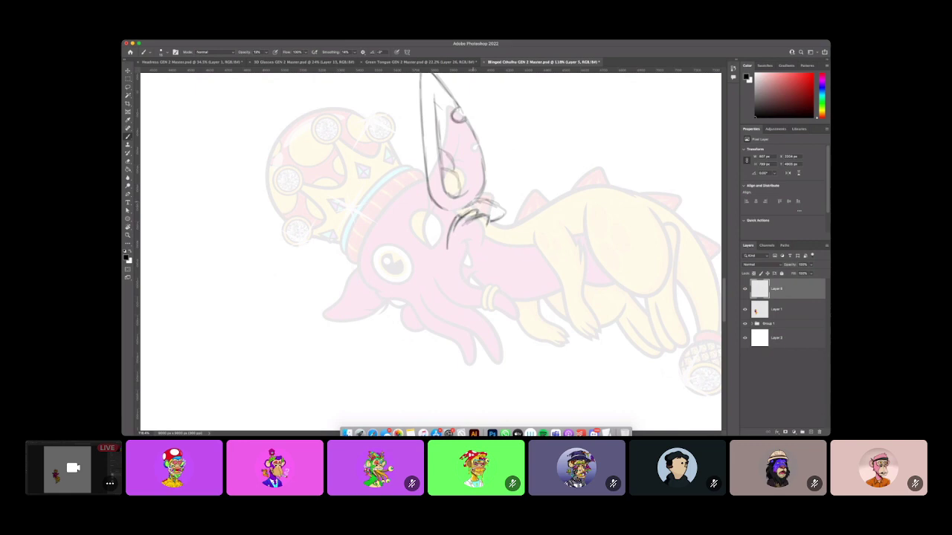
mouse_move(477, 186)
left_mouse_down()
mouse_move(494, 202)
mouse_move(490, 222)
left_mouse_up()
left_click_drag(480, 239, 488, 223)
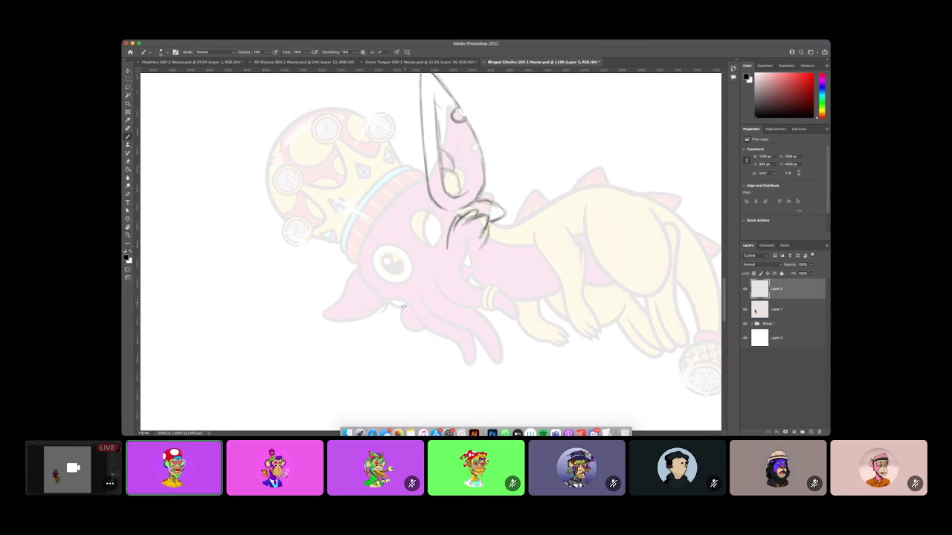
left_click_drag(405, 303, 406, 336)
left_click_drag(411, 340, 400, 308)
Rotate the canvas so the creature's head stands upright and sketch the first two long tentacles with curling tips.
key("r")
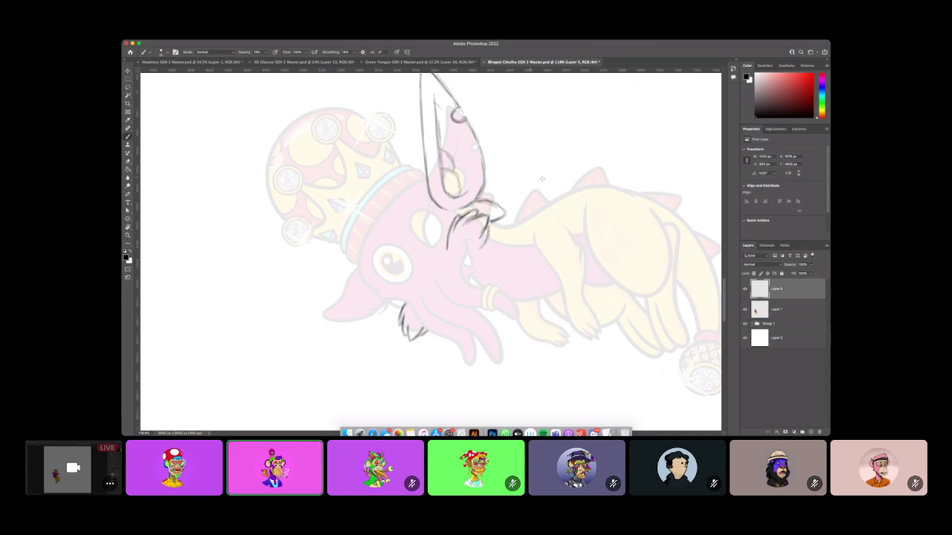
left_click_drag(541, 180, 546, 246)
key("z")
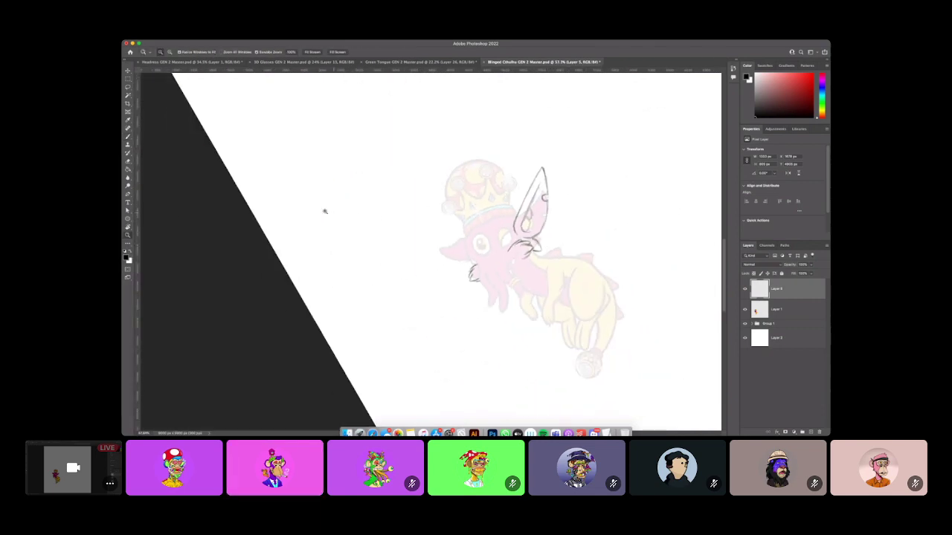
left_click(568, 270)
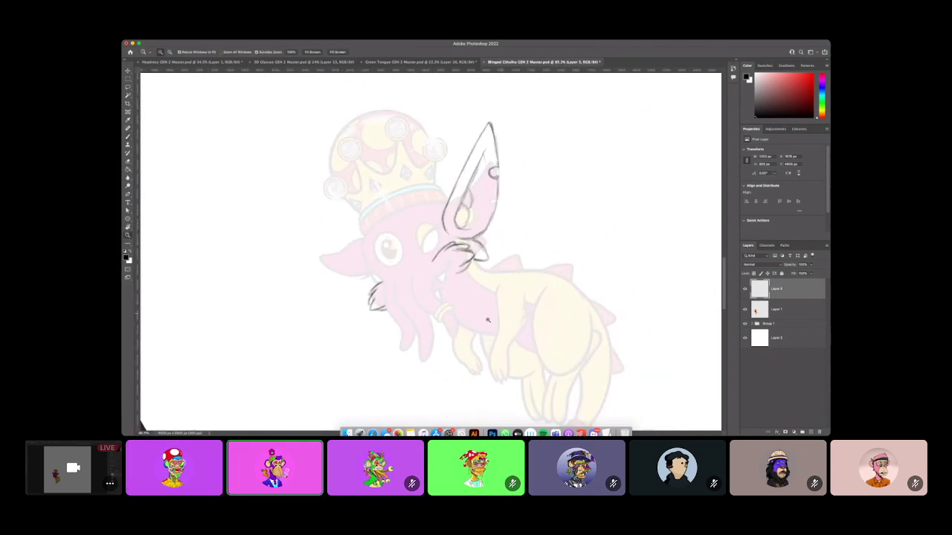
key("b")
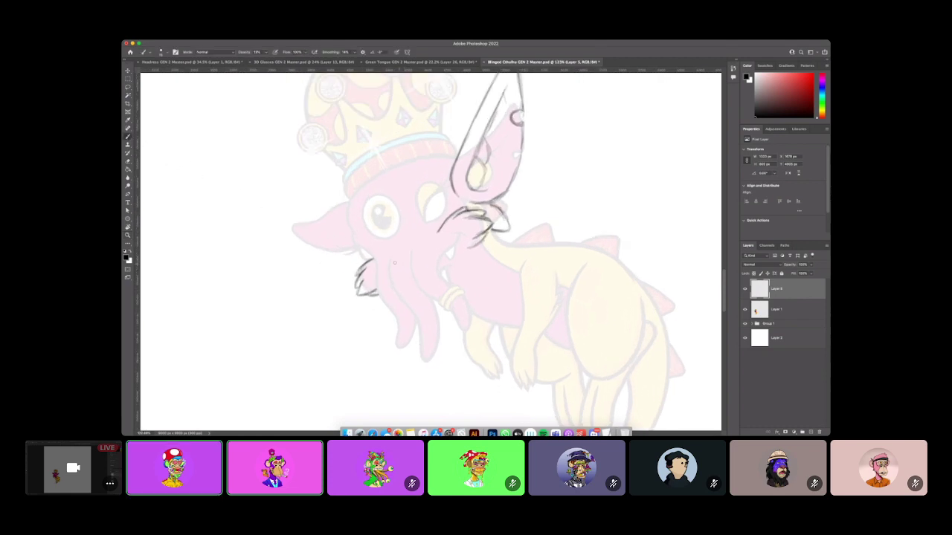
left_click_drag(392, 260, 367, 195)
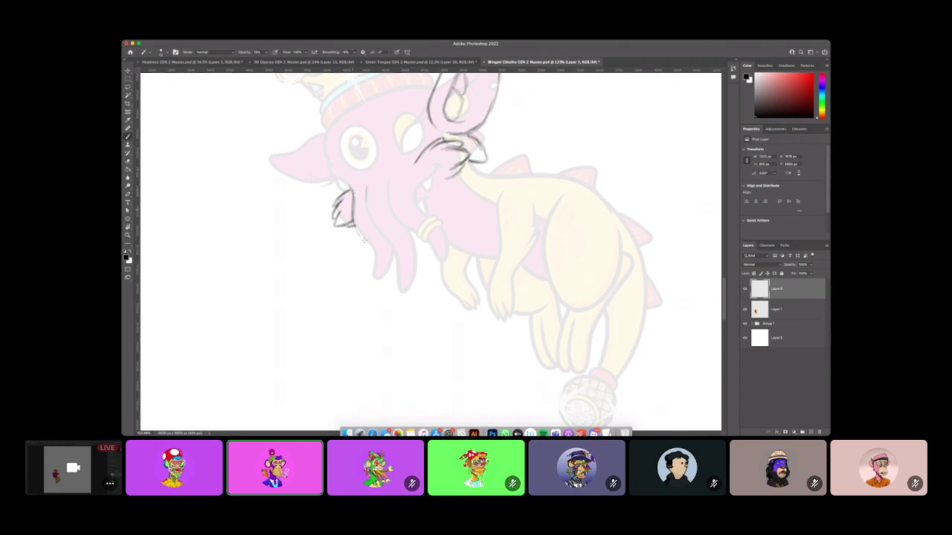
mouse_move(374, 253)
left_mouse_down()
mouse_move(374, 271)
mouse_move(354, 278)
mouse_move(361, 292)
mouse_move(386, 286)
mouse_move(394, 268)
mouse_move(388, 282)
mouse_move(394, 253)
mouse_move(374, 256)
left_mouse_up()
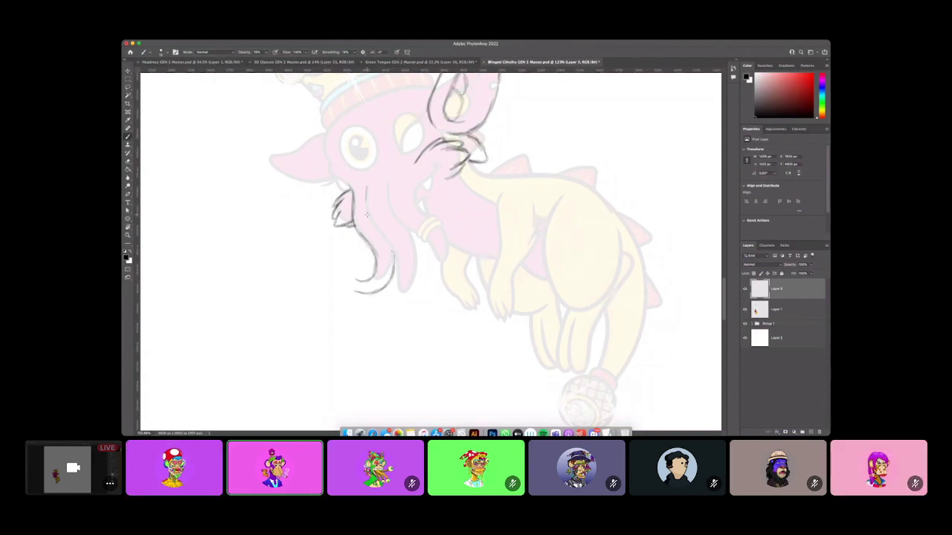
mouse_move(365, 191)
left_mouse_down()
mouse_move(366, 215)
mouse_move(395, 264)
mouse_move(399, 312)
mouse_move(415, 324)
mouse_move(424, 317)
mouse_move(408, 294)
mouse_move(406, 225)
left_mouse_up()
mouse_move(409, 286)
left_mouse_down()
mouse_move(424, 318)
mouse_move(396, 288)
mouse_move(394, 255)
mouse_move(366, 201)
left_mouse_up()
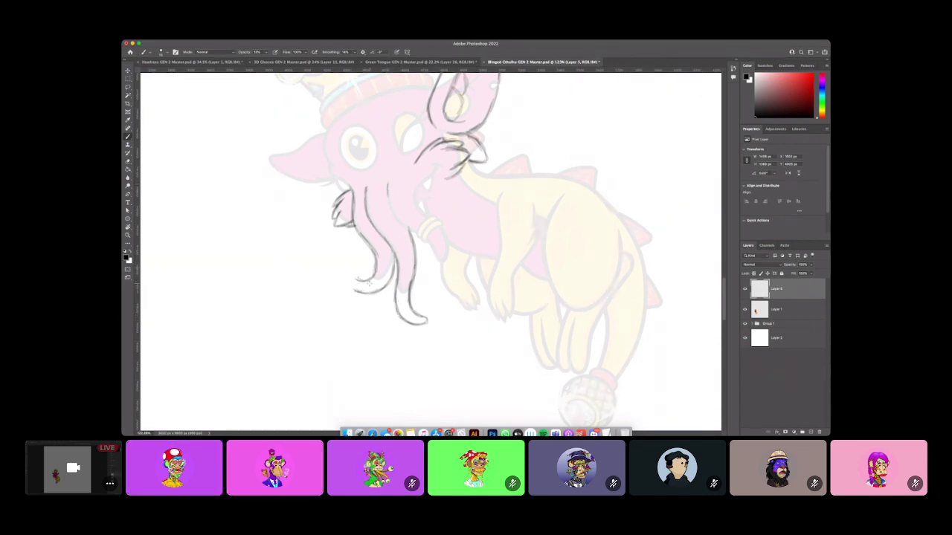
Sketch a rolled cigarette with a ragged burning end and a wisp of smoke beside the front tentacle, redoing the first strokes.
left_click_drag(368, 278, 312, 320)
key("super+z")
left_click_drag(369, 260, 317, 283)
key("super+z")
left_click_drag(374, 258, 320, 285)
mouse_move(352, 271)
left_mouse_down()
mouse_move(293, 295)
mouse_move(359, 264)
mouse_move(292, 295)
mouse_move(309, 302)
mouse_move(299, 302)
mouse_move(303, 321)
mouse_move(336, 292)
mouse_move(328, 302)
mouse_move(316, 295)
mouse_move(362, 273)
left_mouse_up()
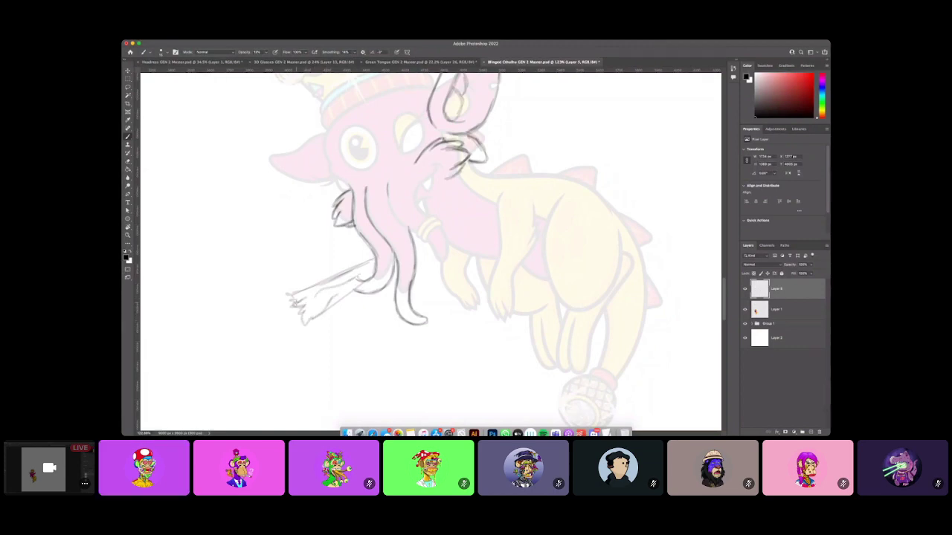
mouse_move(286, 316)
left_mouse_down()
mouse_move(299, 324)
mouse_move(271, 272)
left_mouse_up()
left_click_drag(250, 230, 274, 289)
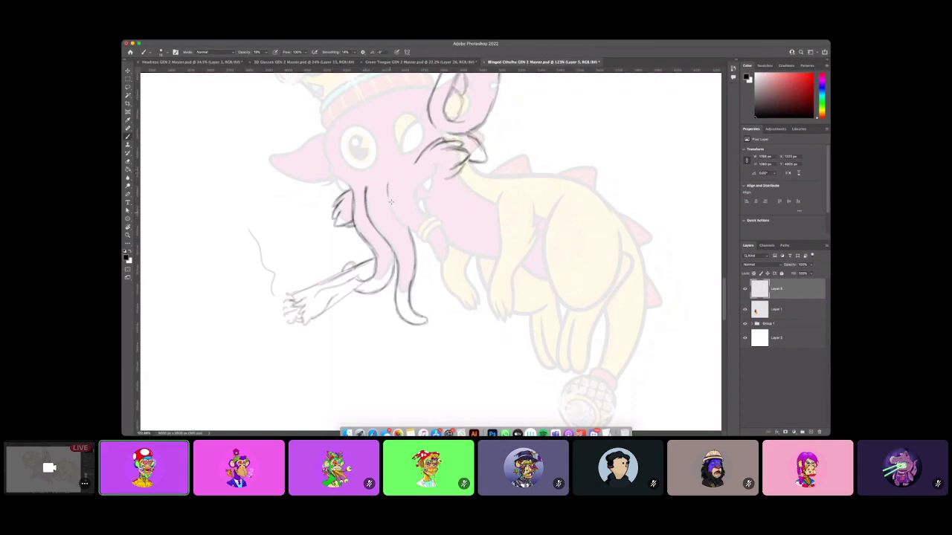
Sketch the rear tentacle curving down from the face, with the mouth corner and pointed fangs above it.
mouse_move(386, 191)
left_mouse_down()
mouse_move(398, 217)
mouse_move(418, 232)
mouse_move(406, 228)
mouse_move(429, 242)
mouse_move(427, 234)
mouse_move(439, 264)
mouse_move(433, 252)
mouse_move(430, 287)
mouse_move(440, 299)
mouse_move(448, 238)
mouse_move(449, 263)
mouse_move(444, 230)
mouse_move(420, 204)
left_mouse_up()
mouse_move(421, 204)
left_mouse_down()
mouse_move(450, 249)
mouse_move(441, 279)
left_mouse_up()
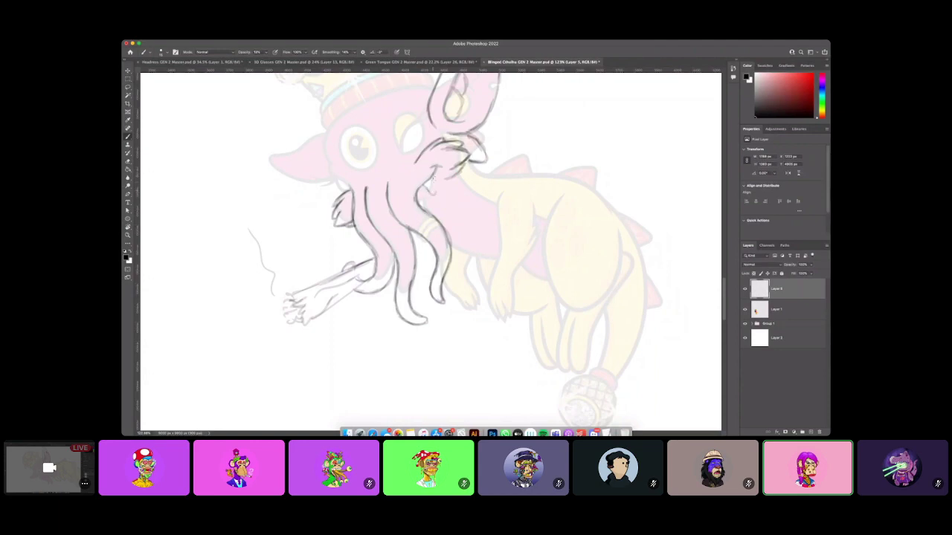
mouse_move(432, 179)
left_mouse_down()
mouse_move(437, 193)
mouse_move(439, 180)
left_mouse_up()
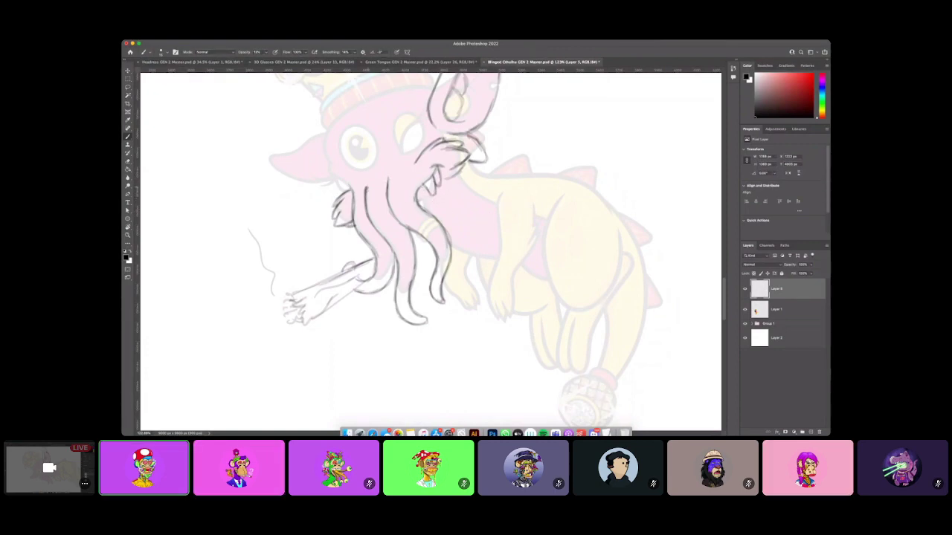
Check the whole sketch against the original artwork by toggling the visibility of the faded Layer 1.
scroll(567, 275, "up", 5)
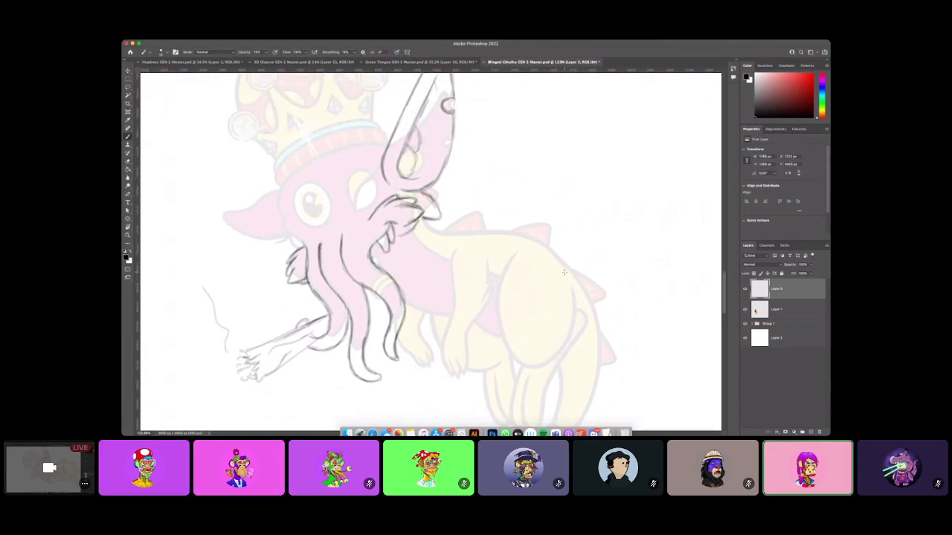
scroll(565, 269, "up", 2)
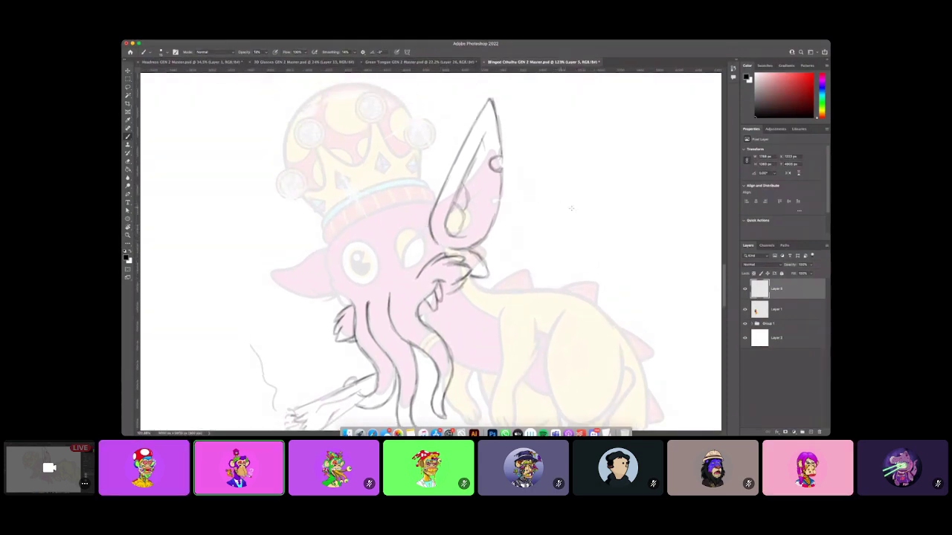
scroll(553, 240, "down", 3)
scroll(553, 241, "right", 3)
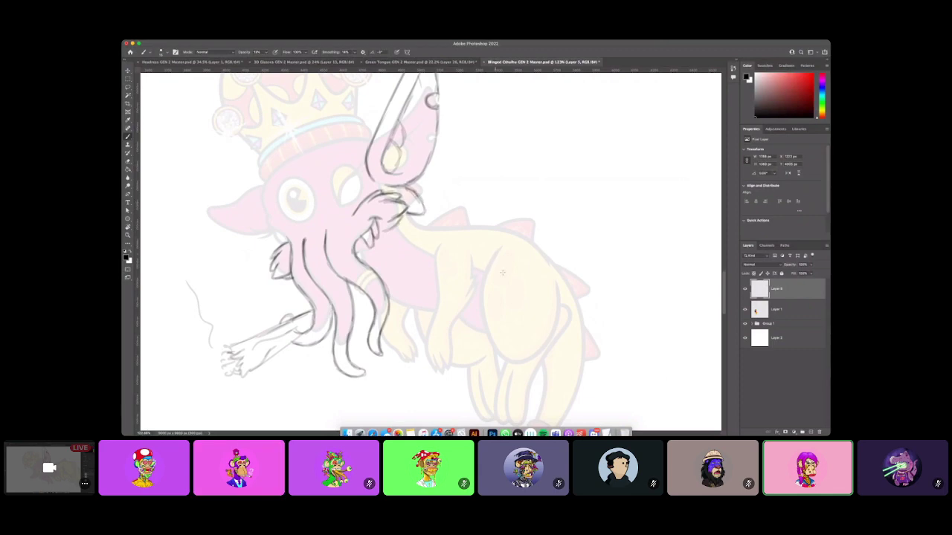
left_click_drag(504, 272, 499, 285)
left_click(745, 310)
left_click(745, 310)
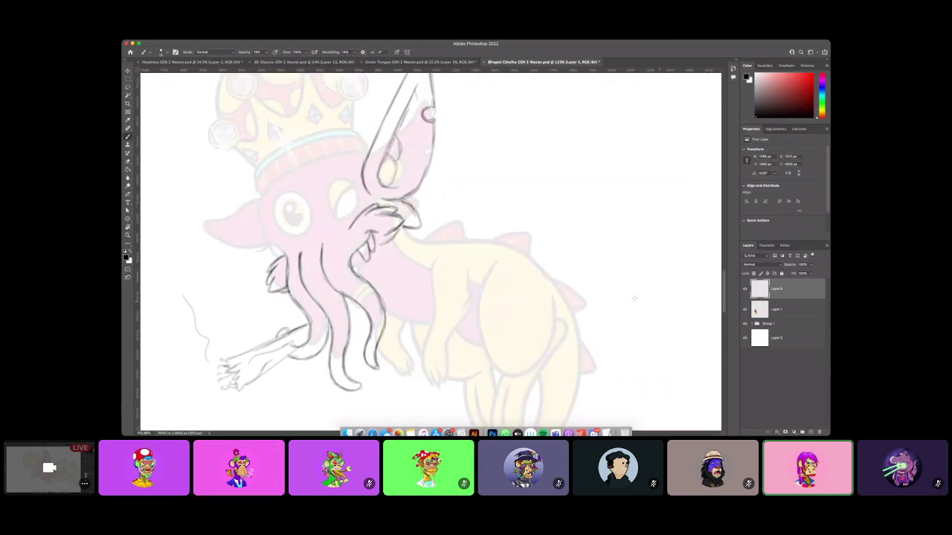
scroll(471, 237, "up", 3)
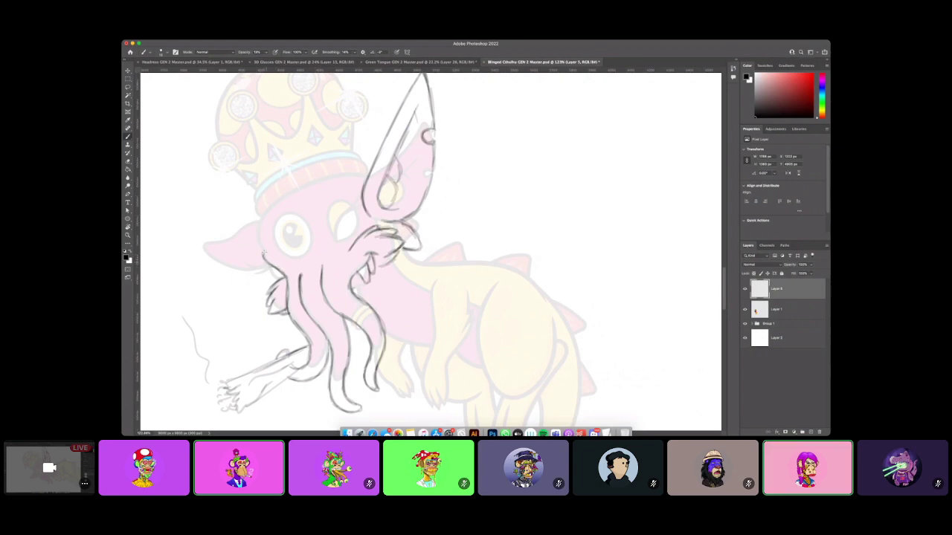
Sketch the face edge above the front tuft and a large domed head outline reaching towards the ear, undoing stray strokes.
left_click_drag(263, 253, 267, 261)
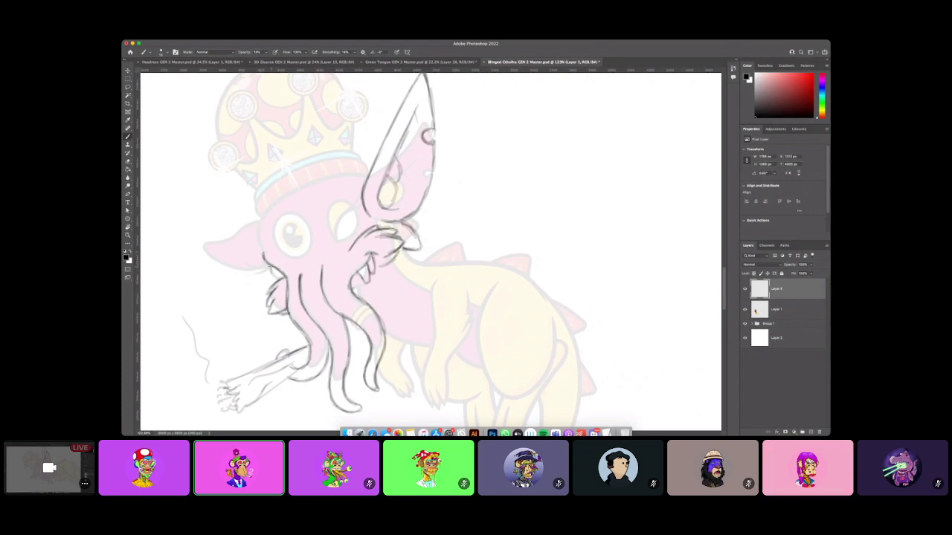
left_click_drag(264, 253, 251, 225)
left_click_drag(260, 243, 254, 198)
key("ctrl+z")
mouse_move(264, 251)
left_mouse_down()
mouse_move(270, 147)
mouse_move(250, 199)
mouse_move(254, 174)
mouse_move(302, 125)
left_mouse_up()
key("ctrl+z")
mouse_move(254, 237)
left_mouse_down()
mouse_move(260, 152)
mouse_move(299, 120)
mouse_move(361, 115)
left_mouse_up()
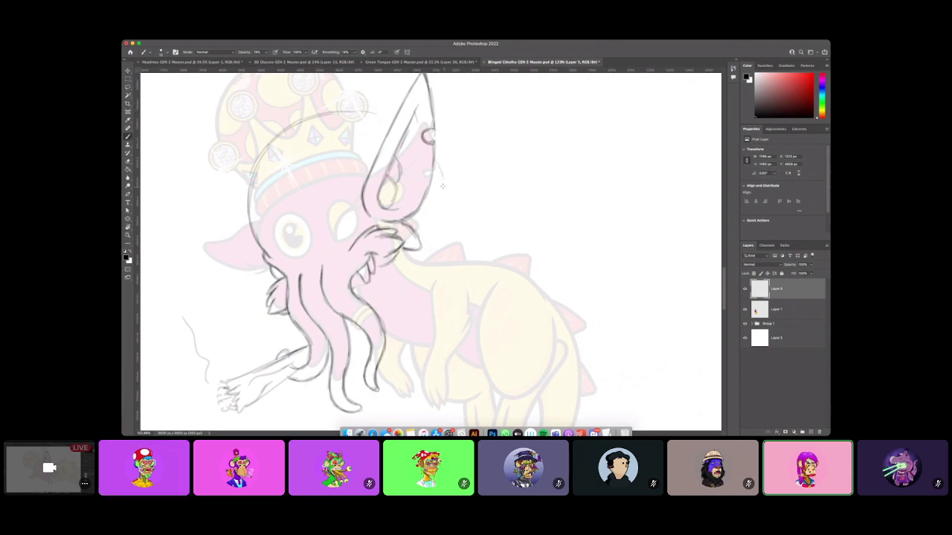
left_click_drag(300, 122, 357, 120)
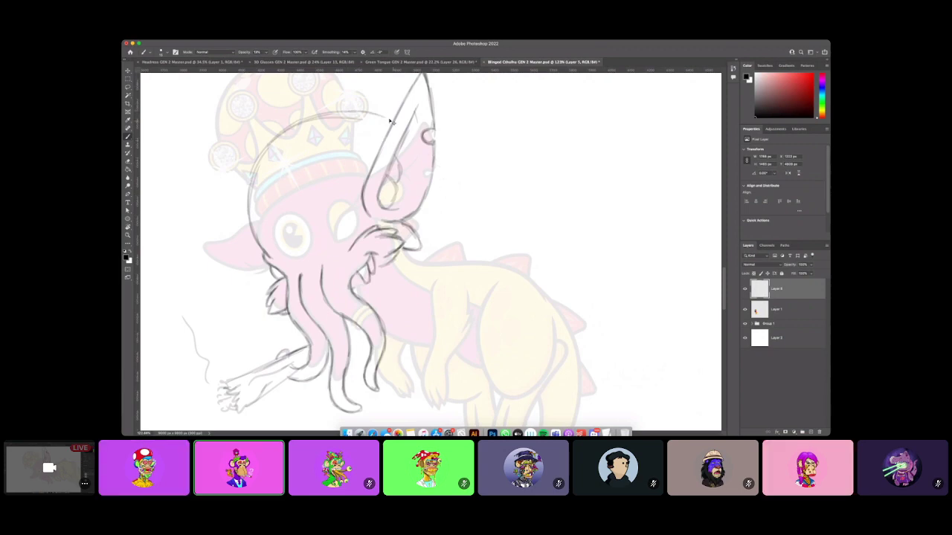
Undo the doubled dome strokes and redraw the head outline in one curve from the face to the ear.
key("super+z")
key("super+z")
left_click_drag(266, 145, 308, 118)
key("super+z")
mouse_move(269, 255)
left_mouse_down()
mouse_move(245, 195)
mouse_move(271, 146)
mouse_move(247, 187)
mouse_move(309, 118)
mouse_move(375, 112)
mouse_move(362, 111)
mouse_move(388, 115)
left_mouse_up()
Sketch the line at the back of the head from behind the ear down into an upturned pointed tip.
left_click_drag(435, 159, 440, 177)
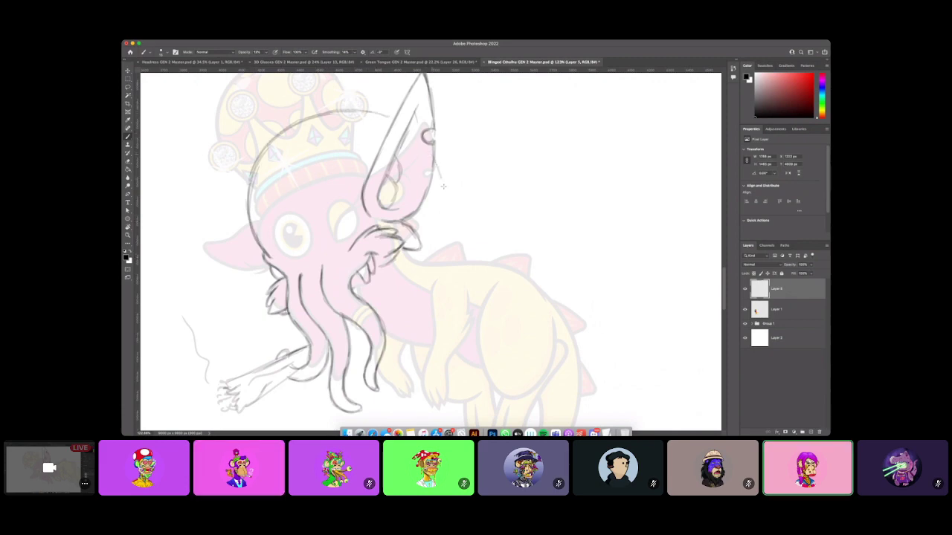
mouse_move(430, 143)
left_mouse_down()
mouse_move(449, 227)
mouse_move(492, 241)
mouse_move(457, 236)
mouse_move(502, 229)
left_mouse_up()
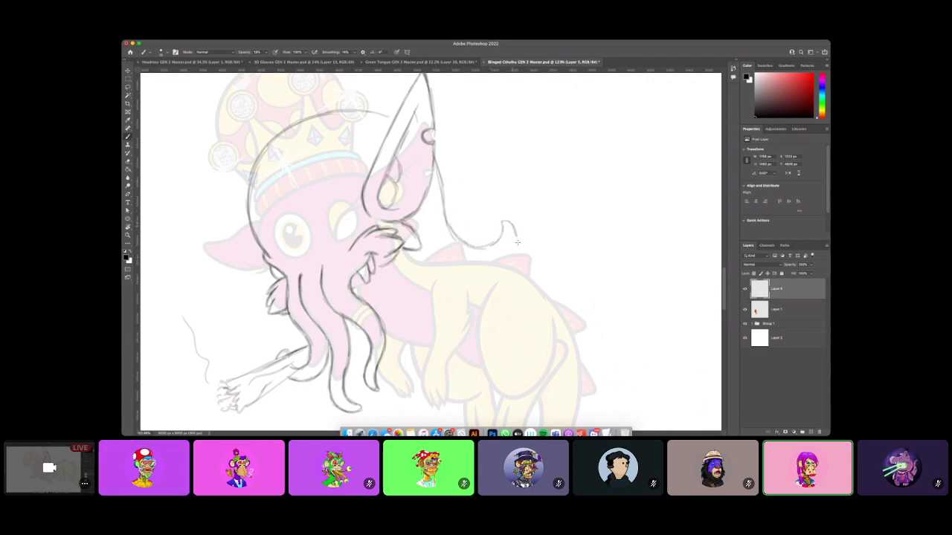
mouse_move(519, 251)
left_mouse_down()
mouse_move(507, 221)
mouse_move(495, 242)
mouse_move(462, 246)
mouse_move(449, 233)
mouse_move(437, 177)
mouse_move(453, 235)
mouse_move(494, 244)
mouse_move(515, 268)
left_mouse_up()
key("super+z")
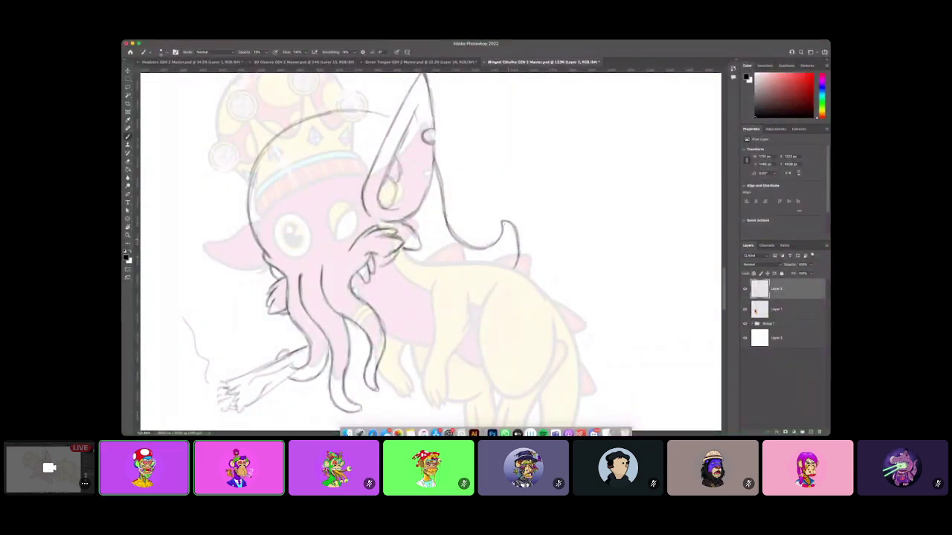
left_click_drag(437, 174, 446, 209)
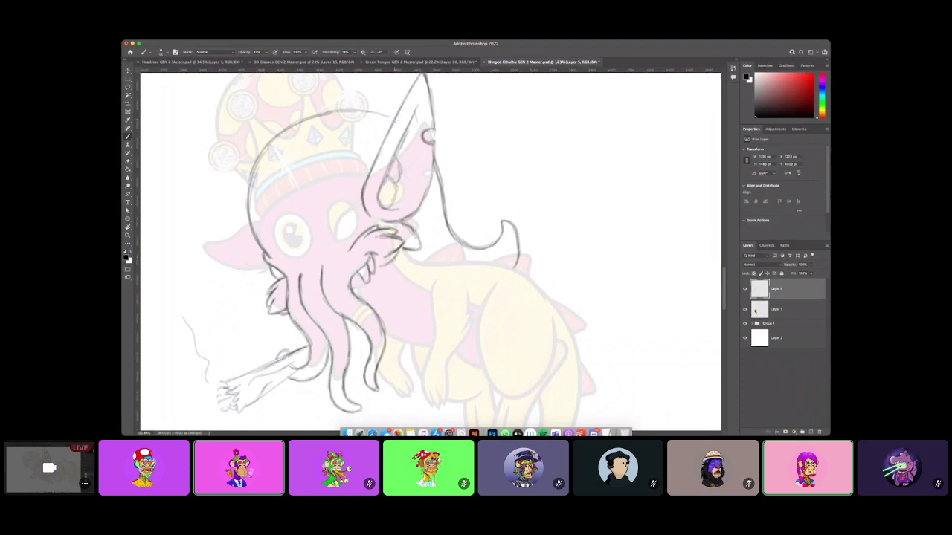
Join the head dome to the ear and darken its curve and the pointed tip behind the head.
mouse_move(397, 122)
left_mouse_down()
mouse_move(373, 112)
mouse_move(289, 128)
left_mouse_up()
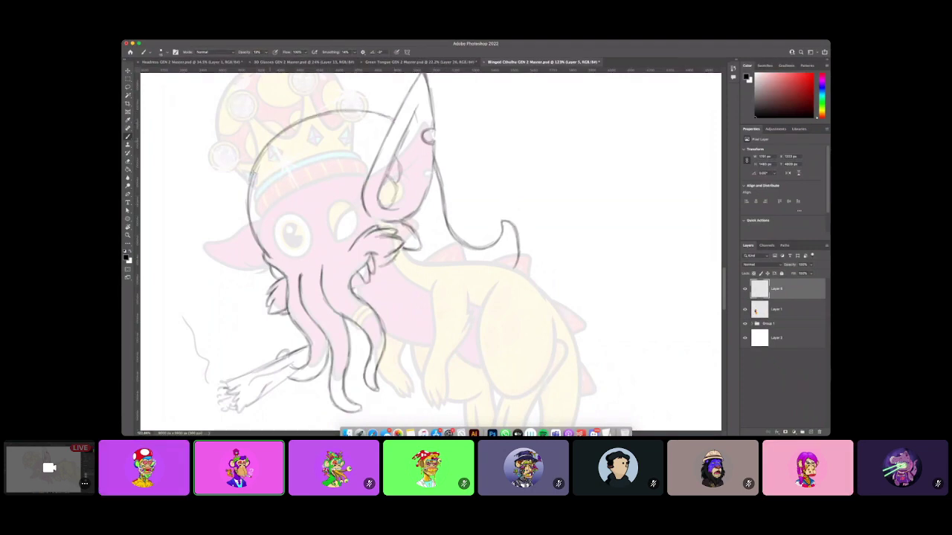
mouse_move(255, 164)
left_mouse_down()
mouse_move(251, 224)
mouse_move(284, 129)
mouse_move(351, 110)
mouse_move(388, 117)
left_mouse_up()
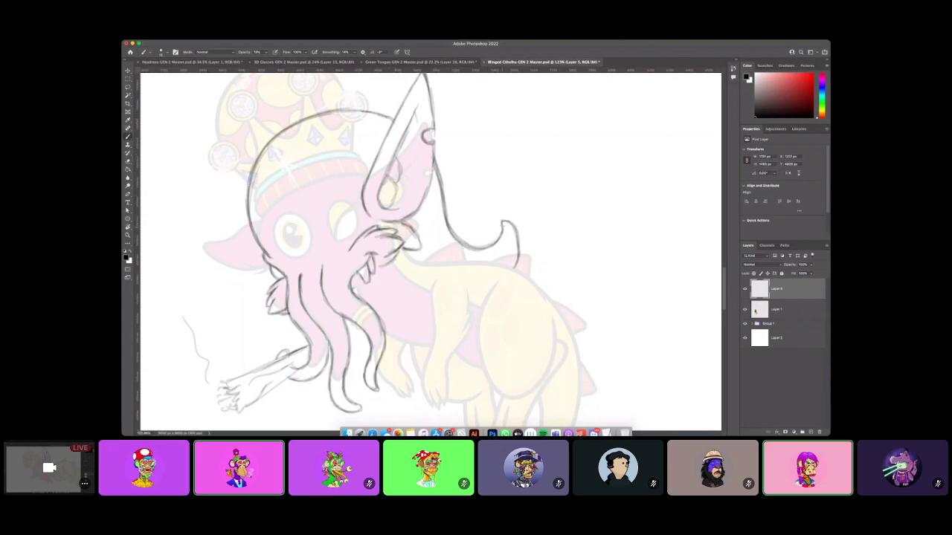
left_click_drag(514, 263, 519, 237)
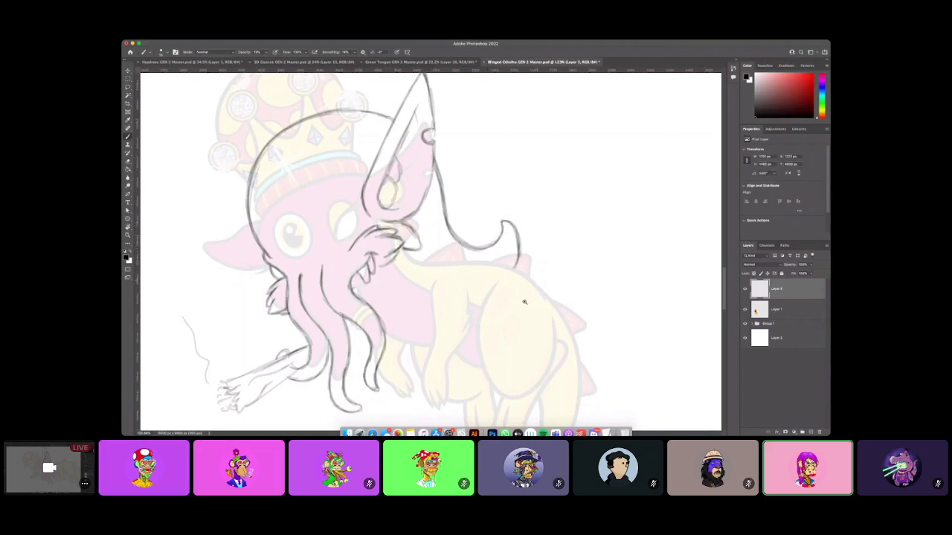
mouse_move(524, 301)
left_mouse_down()
mouse_move(494, 306)
mouse_move(512, 301)
left_mouse_up()
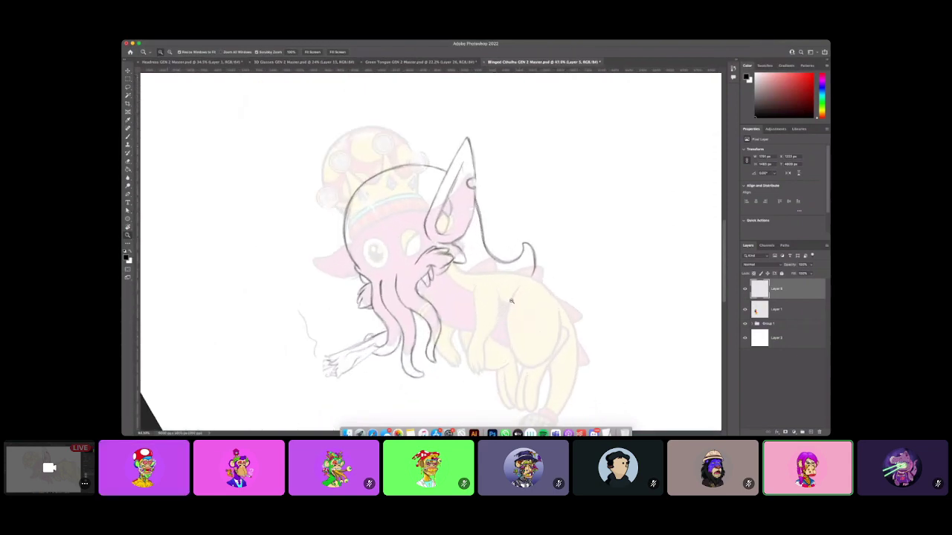
scroll(511, 301, "up", 5)
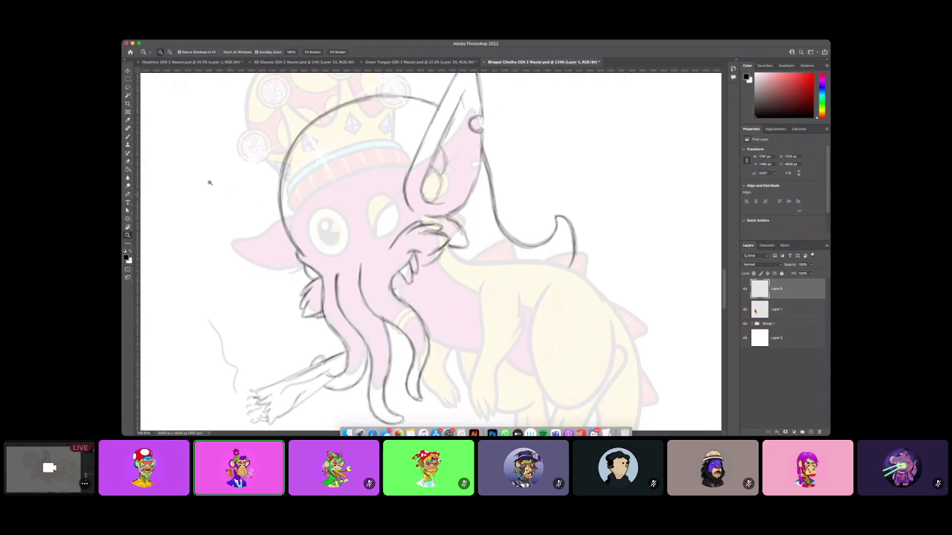
Sketch a small curled hook inside the upturned tip behind the head and darken the line leading down to it.
key("b")
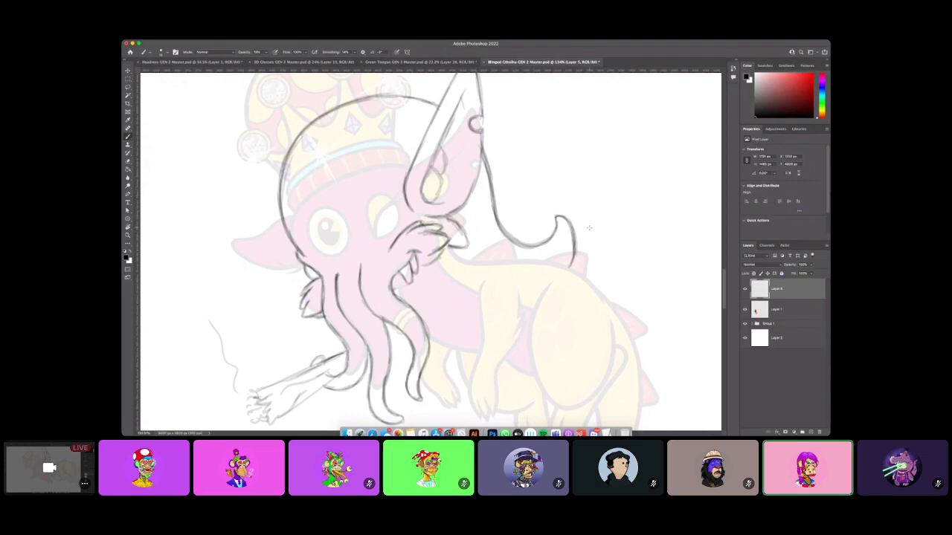
scroll(586, 231, "up", 1)
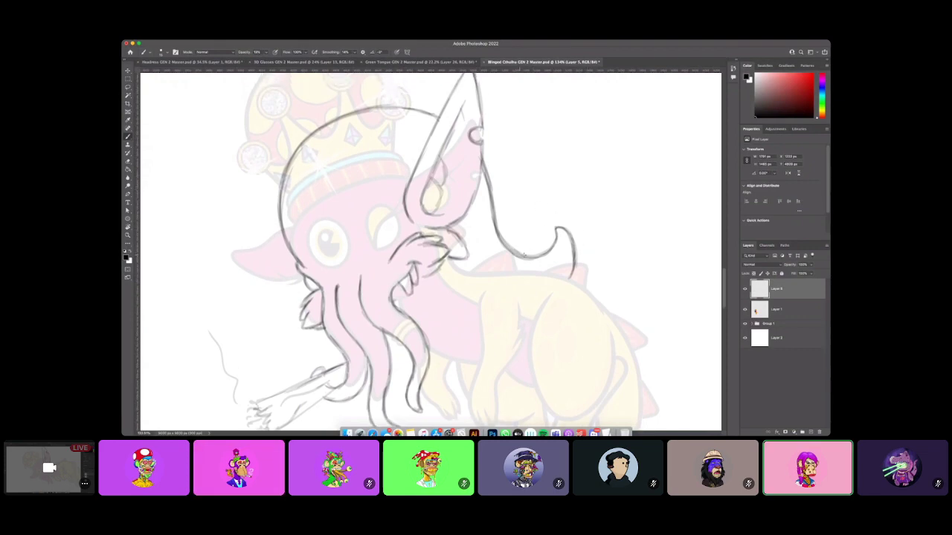
mouse_move(524, 255)
left_mouse_down()
mouse_move(541, 237)
mouse_move(536, 243)
left_mouse_up()
key("super+z")
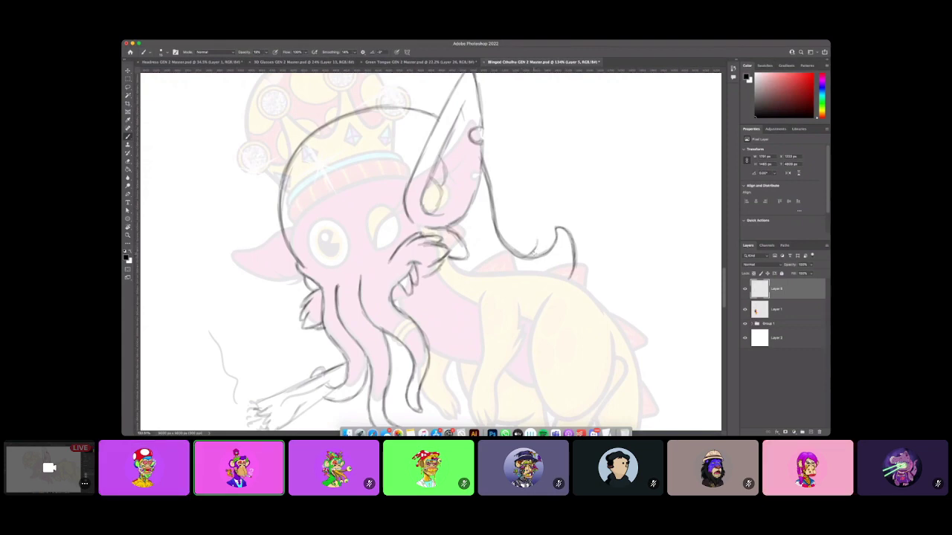
key("super+z")
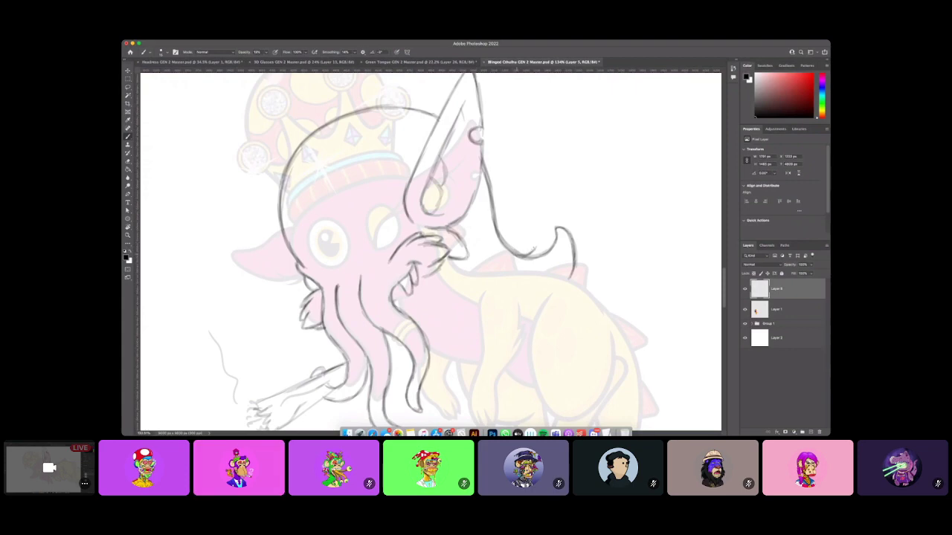
mouse_move(525, 255)
left_mouse_down()
mouse_move(540, 238)
mouse_move(547, 253)
mouse_move(543, 238)
mouse_move(547, 251)
mouse_move(557, 229)
left_mouse_up()
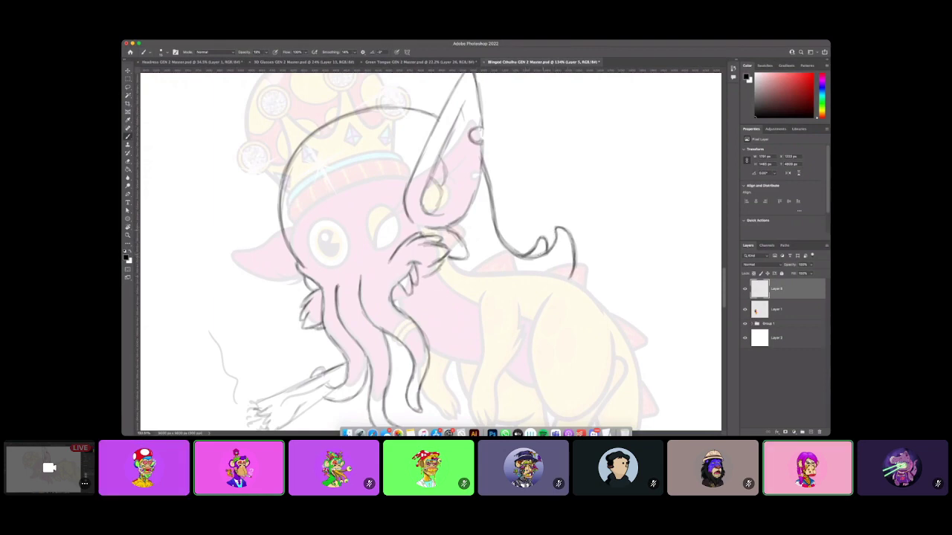
left_click_drag(490, 190, 501, 235)
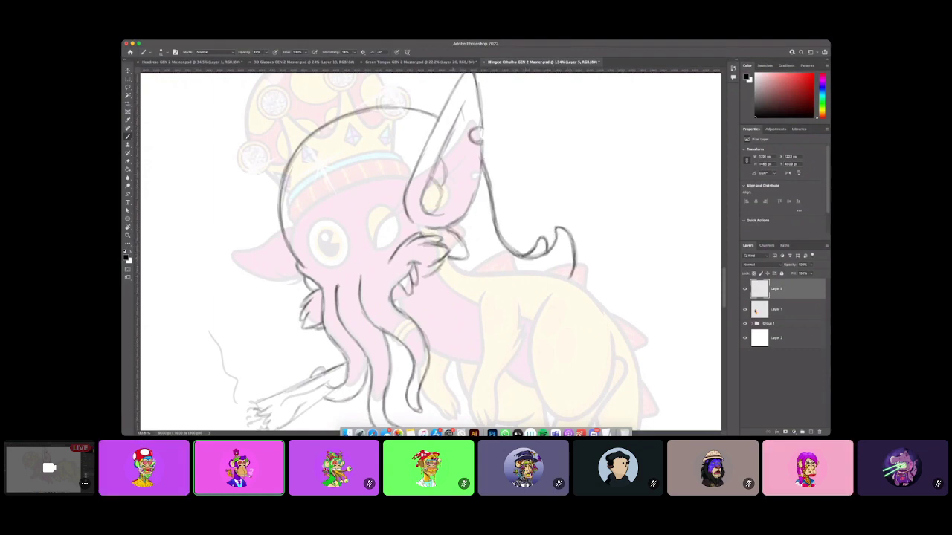
Darken the ear's outer edge and the inner fold and lobe lines inside it.
left_click_drag(453, 259, 464, 260)
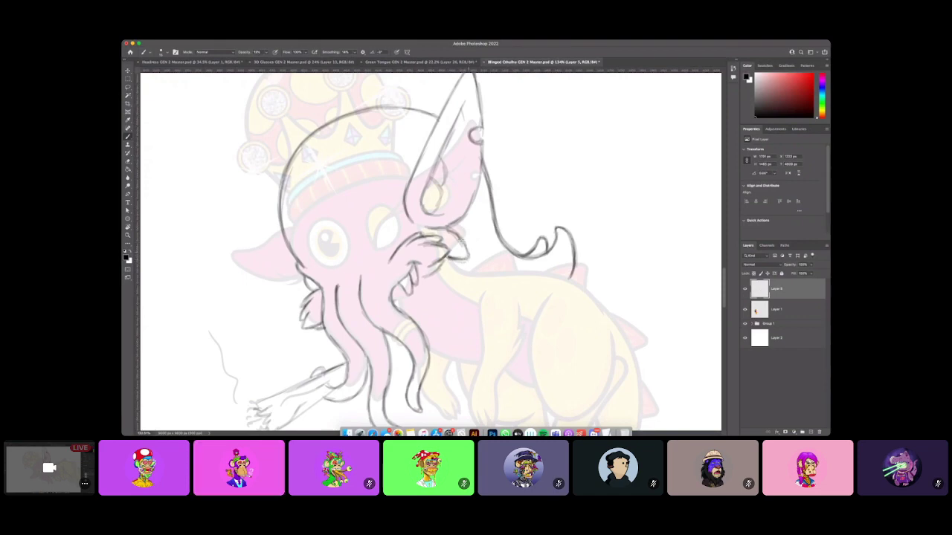
mouse_move(444, 227)
left_mouse_down()
mouse_move(474, 197)
mouse_move(482, 149)
left_mouse_up()
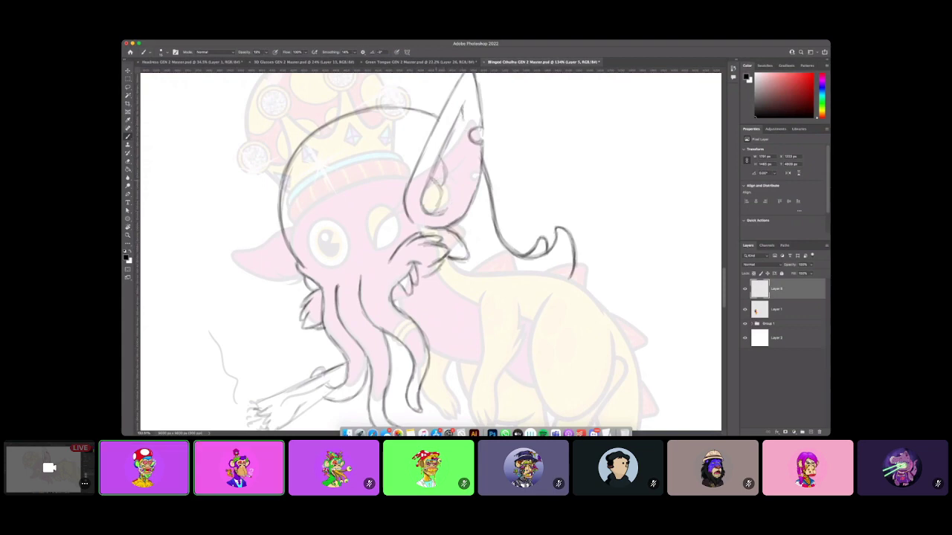
left_click_drag(434, 179, 438, 206)
mouse_move(444, 159)
left_mouse_down()
mouse_move(440, 185)
mouse_move(442, 149)
mouse_move(467, 94)
mouse_move(461, 109)
left_mouse_up()
left_click_drag(442, 181, 447, 166)
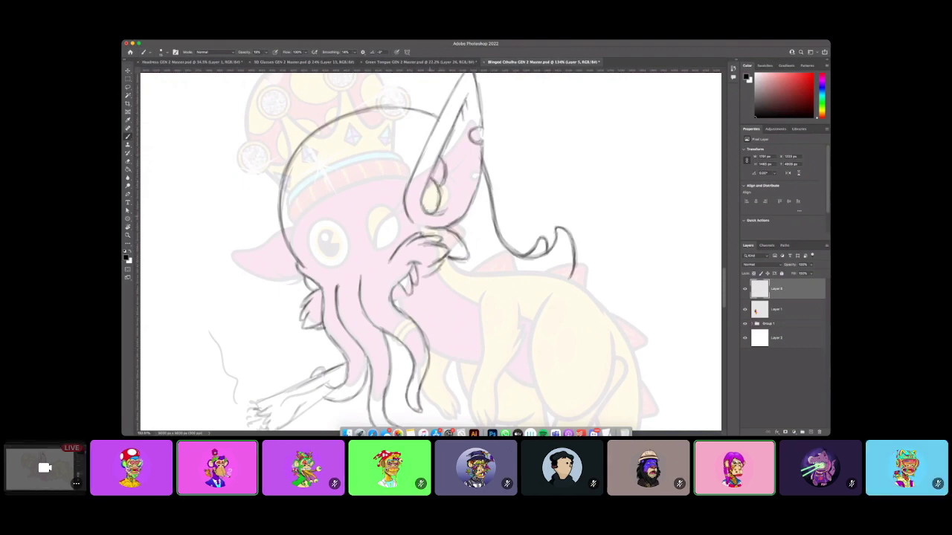
mouse_move(411, 221)
left_mouse_down()
mouse_move(411, 181)
mouse_move(452, 107)
left_mouse_up()
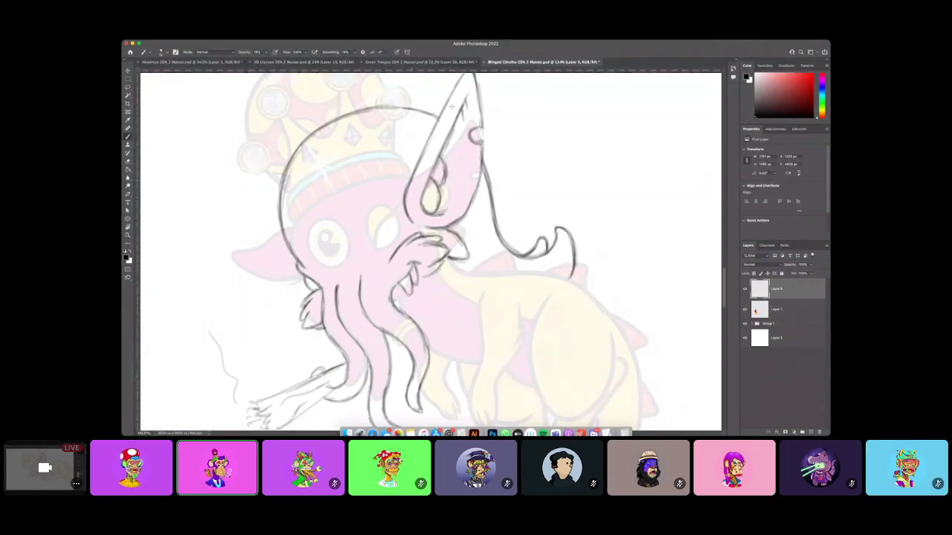
scroll(430, 194, "left", 5)
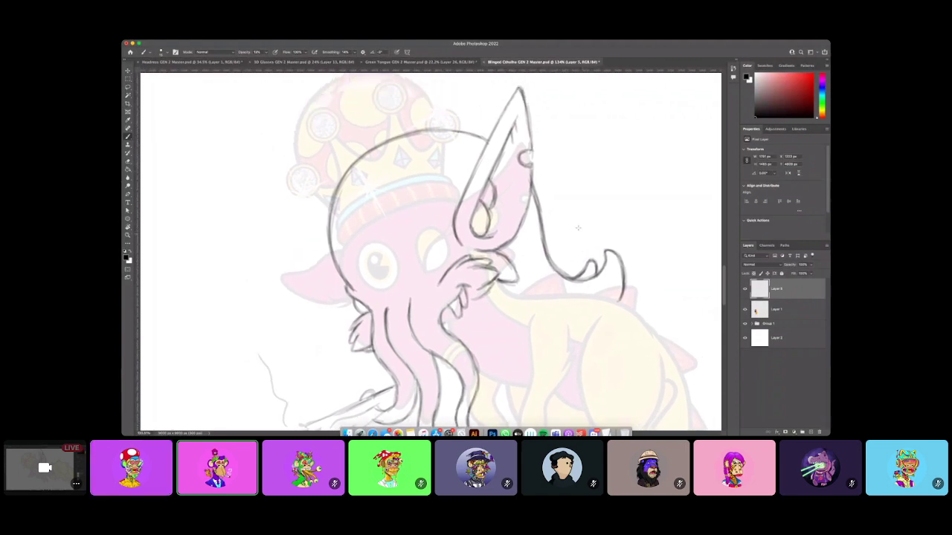
scroll(338, 213, "down", 5)
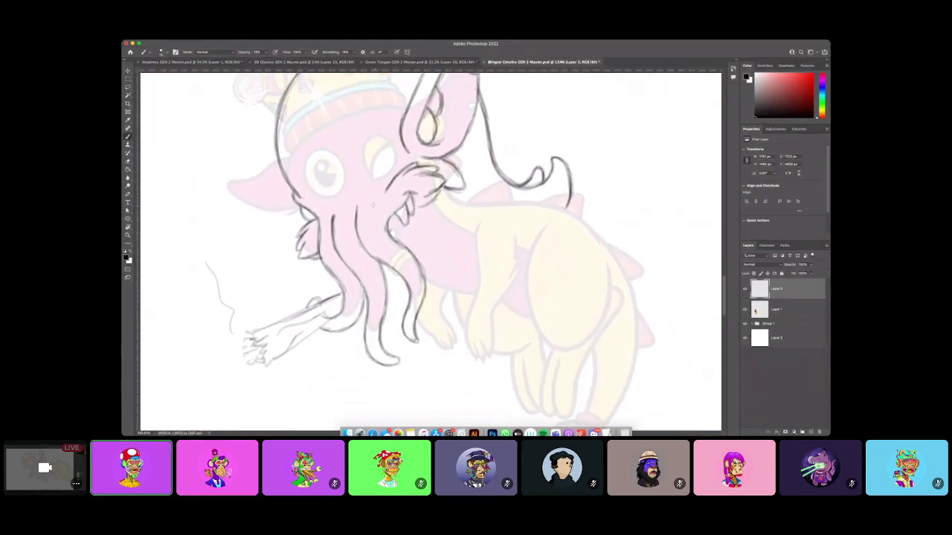
scroll(375, 206, "up", 2)
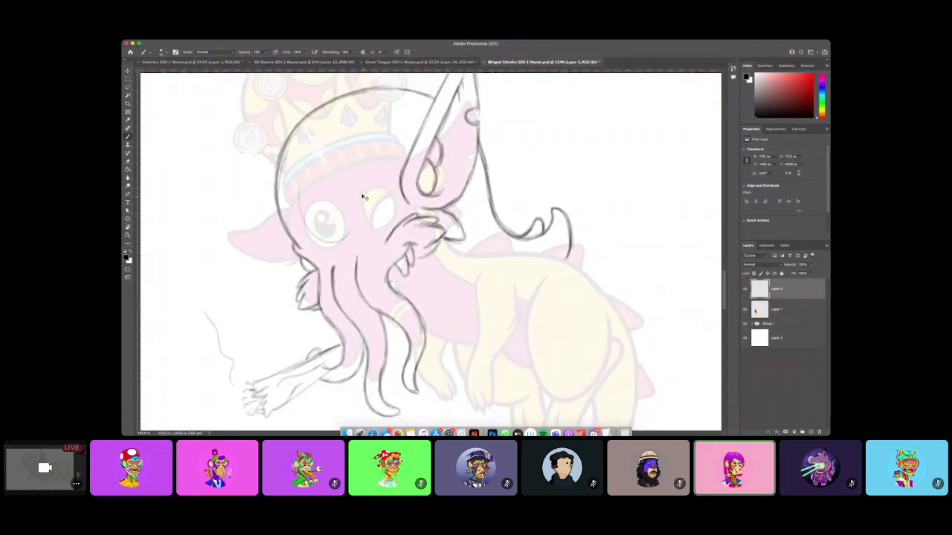
mouse_move(310, 159)
left_mouse_down()
mouse_move(349, 202)
mouse_move(312, 156)
mouse_move(316, 238)
mouse_move(299, 202)
left_mouse_up()
key("super+z")
key("super+z")
mouse_move(316, 155)
left_mouse_down()
mouse_move(331, 251)
mouse_move(314, 165)
mouse_move(338, 238)
mouse_move(337, 168)
left_mouse_up()
key("super+z")
key("super+z")
key("super+z")
mouse_move(298, 137)
left_mouse_down()
mouse_move(324, 123)
mouse_move(393, 127)
left_mouse_up()
key("super+z")
mouse_move(322, 119)
left_mouse_down()
mouse_move(399, 136)
mouse_move(291, 138)
left_mouse_up()
key("super+z")
mouse_move(405, 133)
left_mouse_down()
mouse_move(353, 117)
mouse_move(309, 203)
mouse_move(282, 185)
mouse_move(322, 131)
mouse_move(400, 125)
left_mouse_up()
key("super+z")
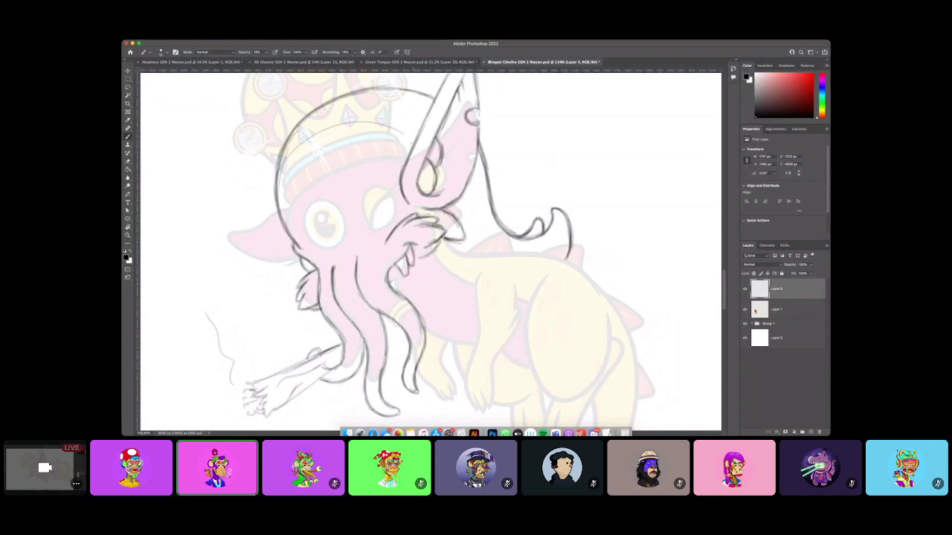
mouse_move(296, 149)
left_mouse_down()
mouse_move(326, 130)
mouse_move(406, 131)
left_mouse_up()
key("super+z")
Add a new layer and sketch the crown's curved base line across the forehead with straight lines for four spikes.
key("ctrl+shift+alt+n")
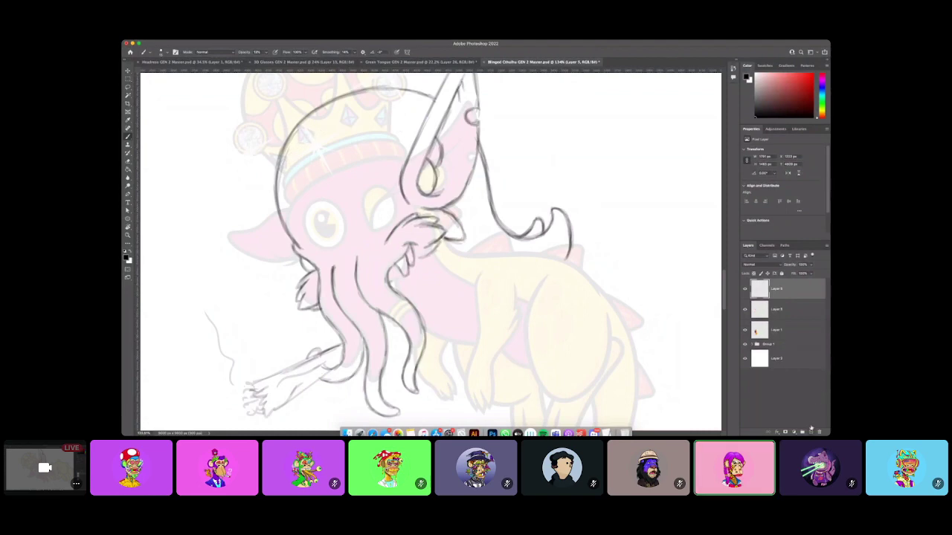
left_click_drag(277, 171, 384, 123)
scroll(316, 163, "up", 3)
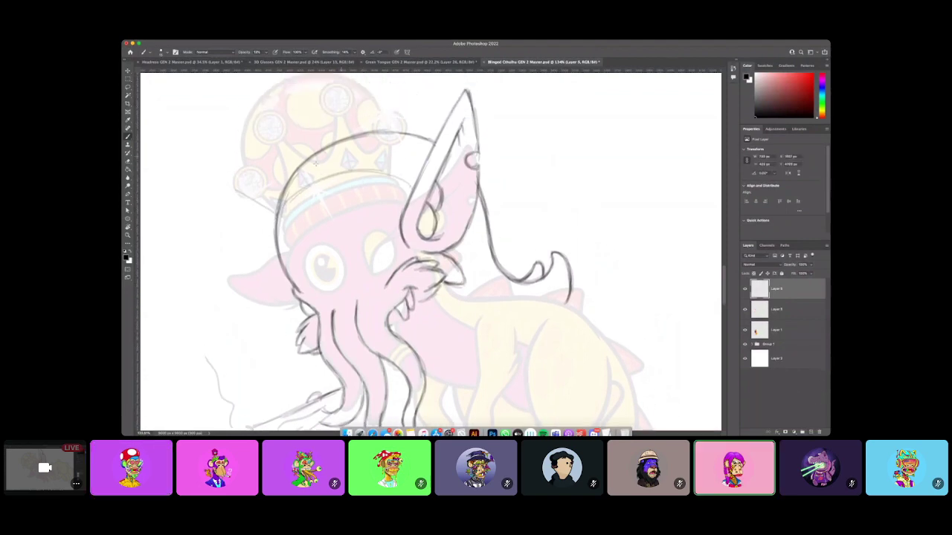
left_click_drag(297, 190, 270, 126)
left_click_drag(335, 174, 332, 94)
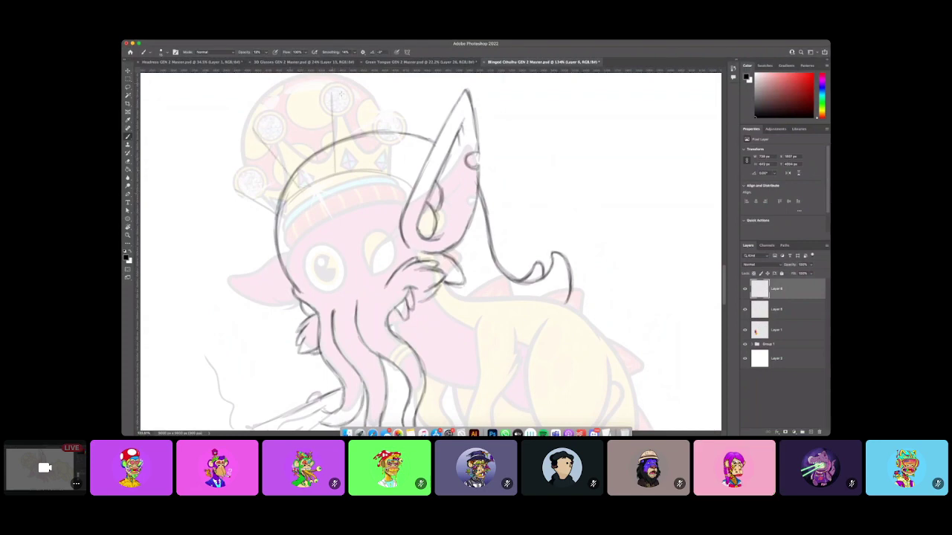
left_click_drag(376, 173, 394, 111)
left_click_drag(235, 191, 273, 213)
left_click_drag(254, 130, 301, 190)
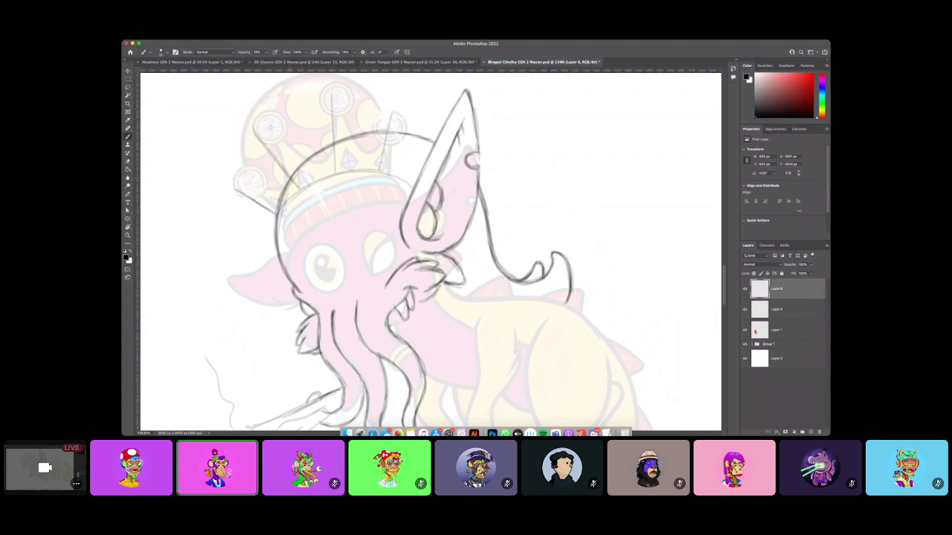
Give the crown spikes their second sides and join them with curved dips.
left_click_drag(331, 90, 333, 157)
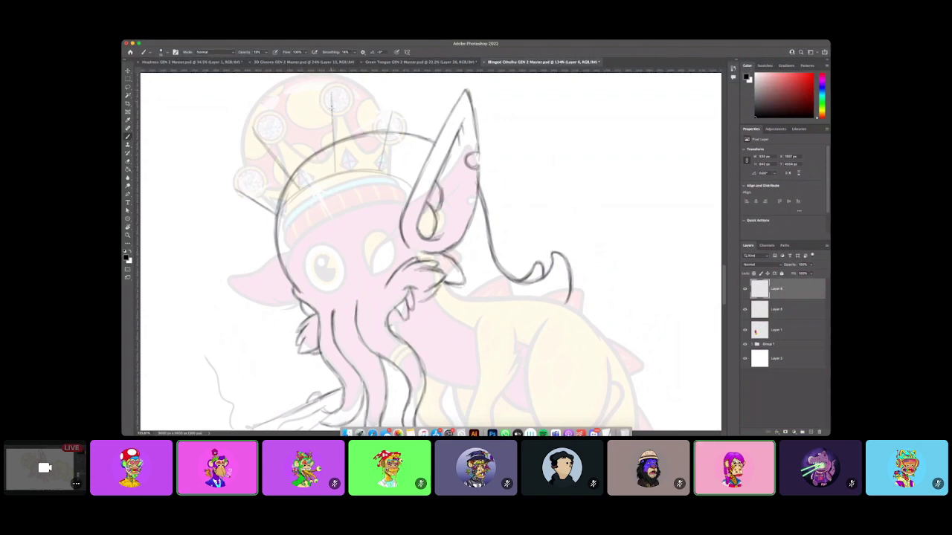
left_click_drag(332, 110, 336, 168)
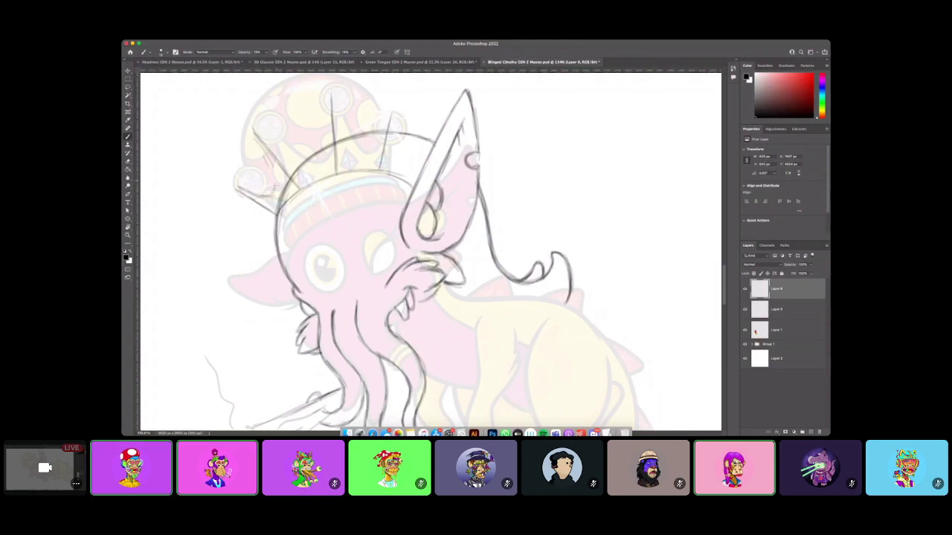
left_click_drag(255, 139, 276, 188)
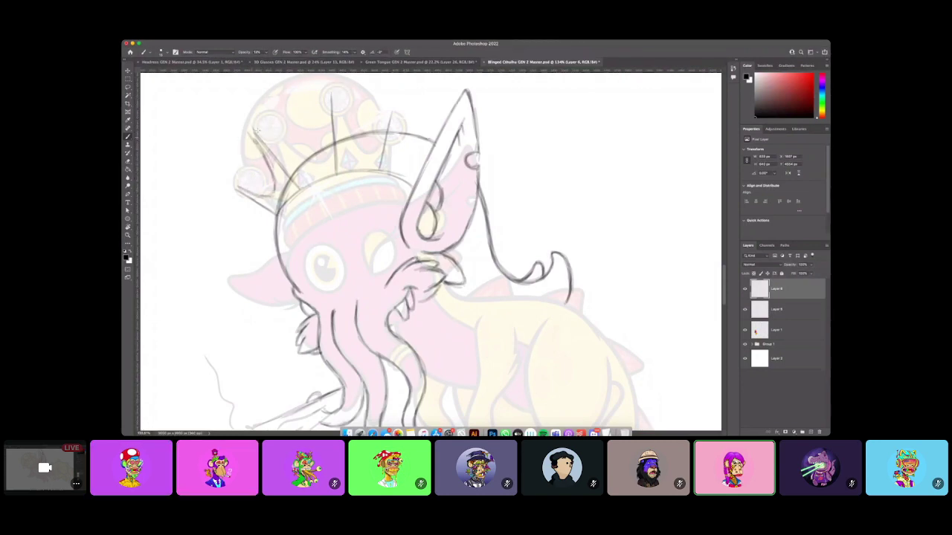
mouse_move(256, 130)
left_mouse_down()
mouse_move(303, 168)
mouse_move(325, 148)
mouse_move(327, 107)
left_mouse_up()
mouse_move(325, 144)
left_mouse_down()
mouse_move(324, 95)
mouse_move(337, 96)
mouse_move(348, 153)
mouse_move(301, 164)
left_mouse_up()
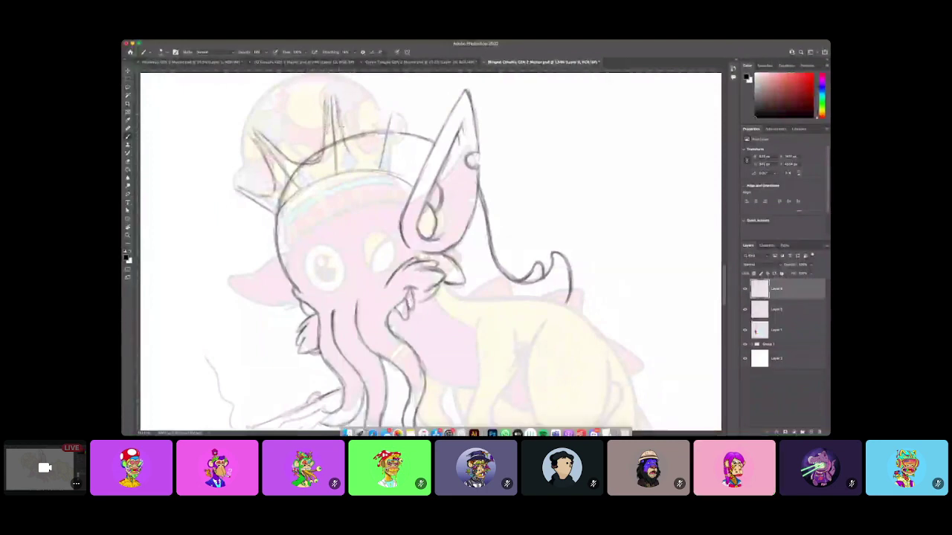
mouse_move(335, 100)
left_mouse_down()
mouse_move(341, 144)
mouse_move(362, 152)
mouse_move(388, 112)
left_mouse_up()
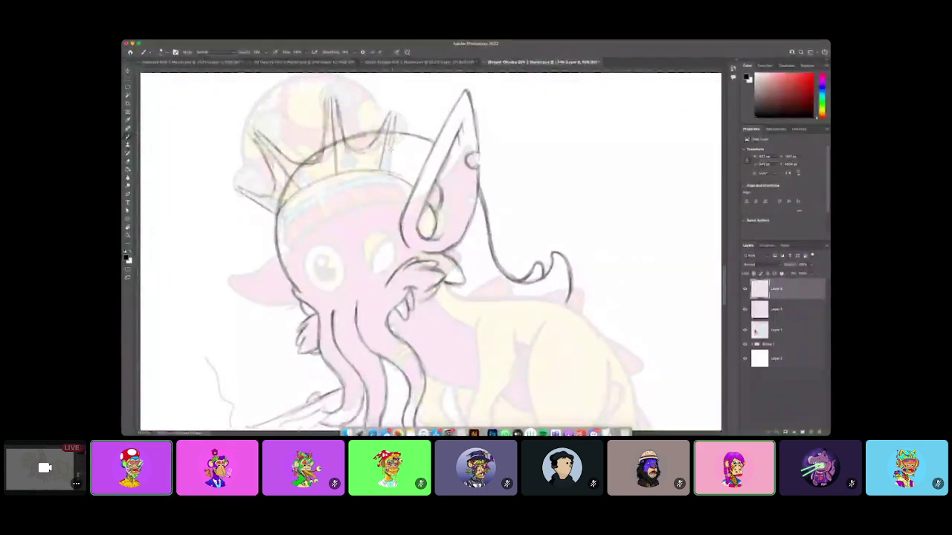
Darken the spike nearest the ear, the crown's base curve and the tip of the front spike.
key("super+Tab")
key("Escape")
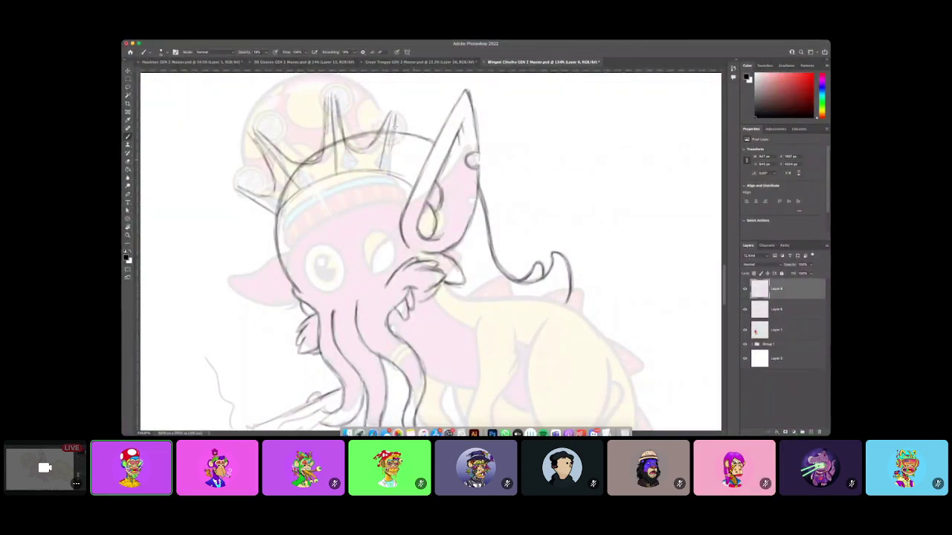
left_click_drag(396, 119, 392, 150)
left_click_drag(396, 116, 391, 154)
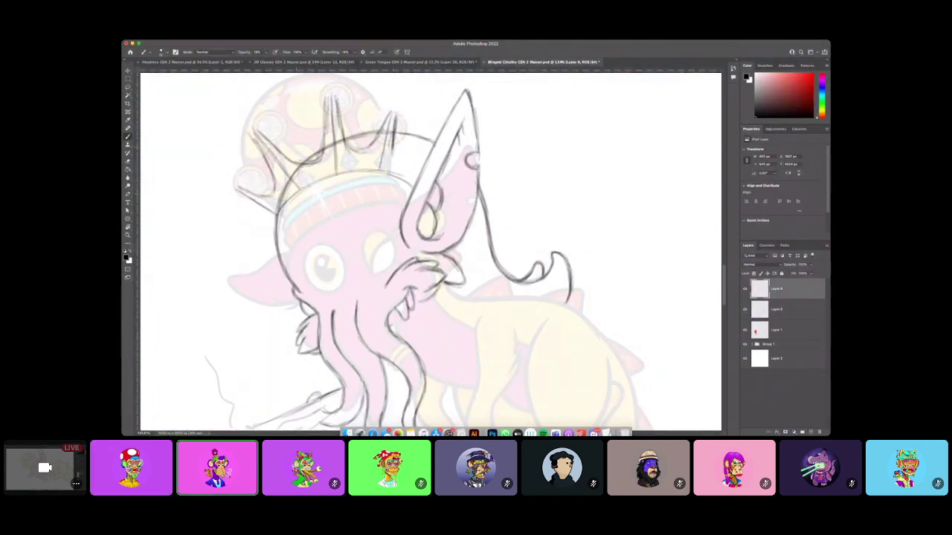
mouse_move(277, 214)
left_mouse_down()
mouse_move(320, 180)
mouse_move(383, 175)
left_mouse_up()
mouse_move(240, 187)
left_mouse_down()
mouse_move(275, 196)
mouse_move(252, 200)
left_mouse_up()
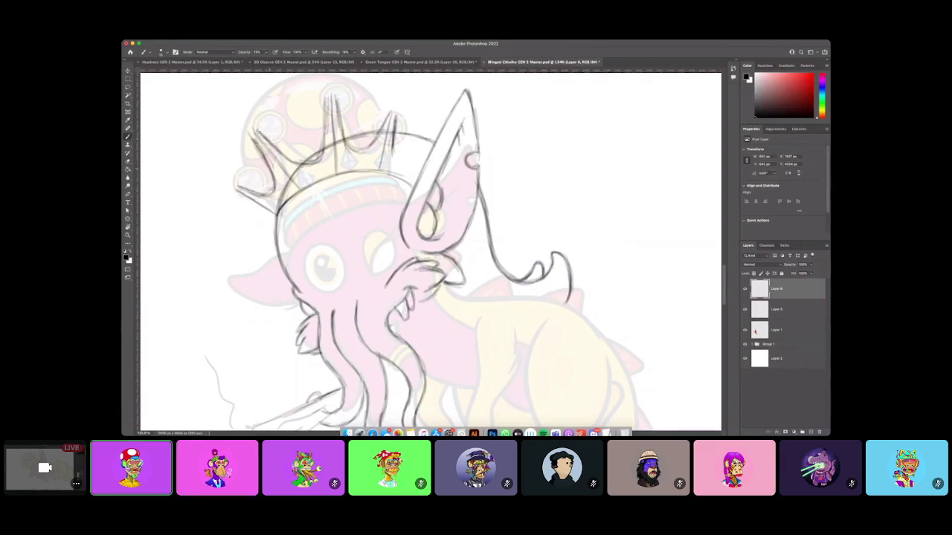
Darken the curved dips between the spikes and extend the crown's upper edge from the last spike to the ear.
mouse_move(260, 136)
left_mouse_down()
mouse_move(288, 163)
mouse_move(322, 137)
mouse_move(328, 104)
left_mouse_up()
mouse_move(322, 151)
left_mouse_down()
mouse_move(327, 104)
mouse_move(358, 151)
mouse_move(385, 119)
mouse_move(403, 167)
mouse_move(419, 157)
left_mouse_up()
mouse_move(396, 153)
left_mouse_down()
mouse_move(408, 165)
mouse_move(420, 158)
mouse_move(396, 152)
left_mouse_up()
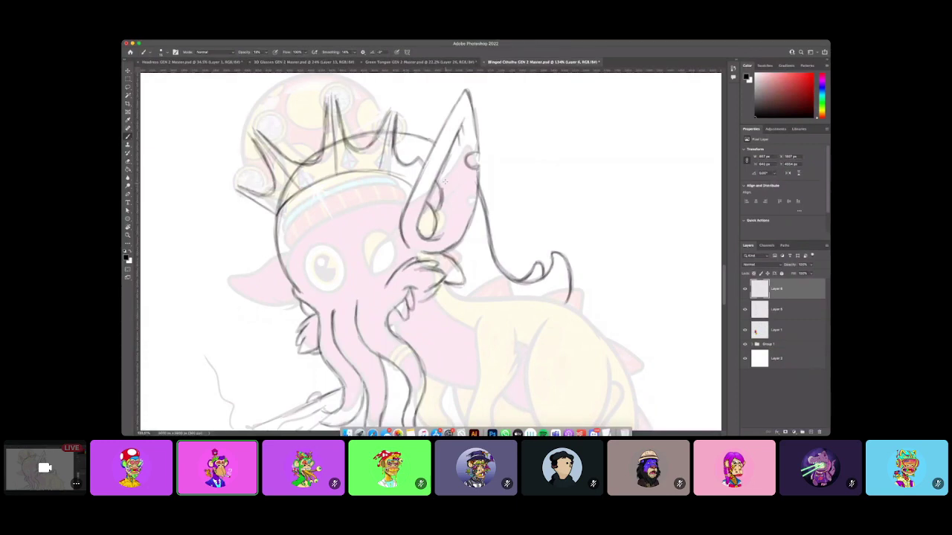
Sketch a round ball on the tip of each of the four crown spikes.
scroll(407, 147, "up", 3)
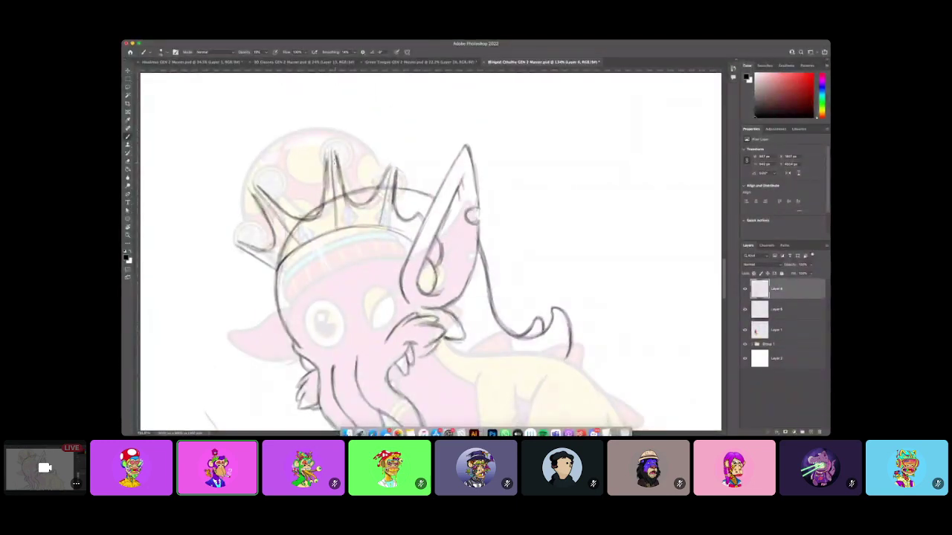
mouse_move(322, 110)
left_mouse_down()
mouse_move(341, 112)
mouse_move(310, 120)
left_mouse_up()
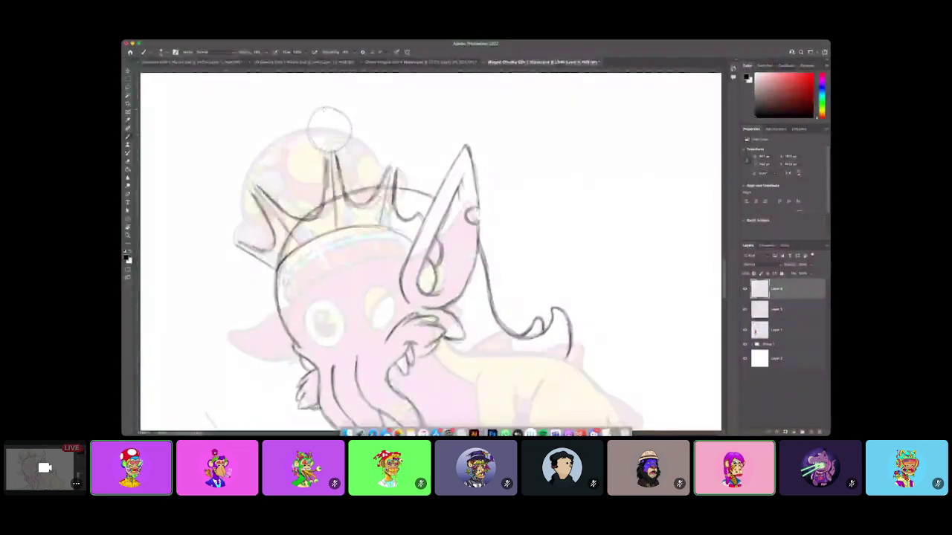
mouse_move(245, 154)
left_mouse_down()
mouse_move(227, 167)
mouse_move(236, 154)
mouse_move(256, 155)
mouse_move(251, 191)
left_mouse_up()
mouse_move(235, 244)
left_mouse_down()
mouse_move(221, 219)
mouse_move(242, 236)
left_mouse_up()
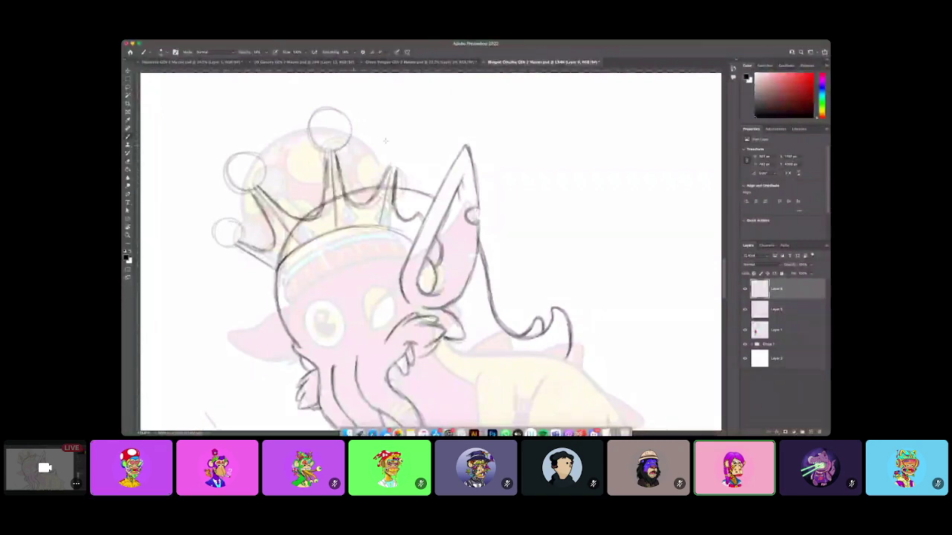
mouse_move(407, 131)
left_mouse_down()
mouse_move(382, 153)
mouse_move(416, 151)
mouse_move(393, 130)
left_mouse_up()
Sketch a second curve under the crown's base from the front of the head to the ear, forming a thin rim.
scroll(363, 217, "down", 2)
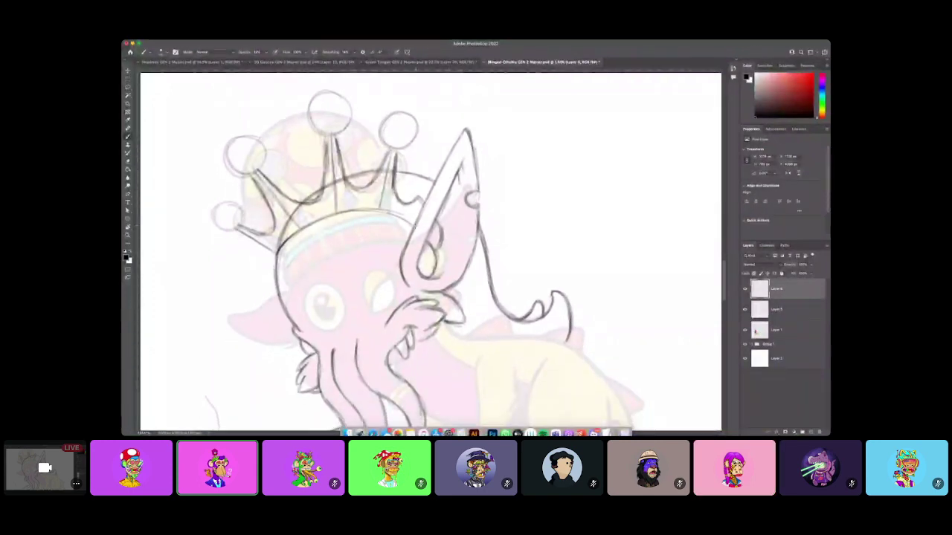
left_click_drag(283, 241, 273, 274)
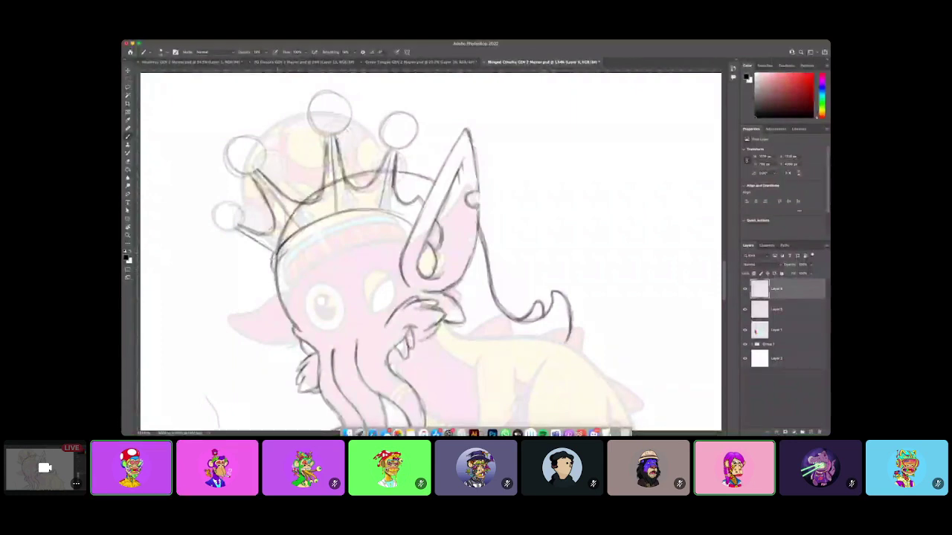
mouse_move(279, 255)
left_mouse_down()
mouse_move(348, 221)
mouse_move(410, 235)
mouse_move(415, 225)
mouse_move(352, 209)
mouse_move(301, 225)
mouse_move(273, 264)
mouse_move(317, 233)
left_mouse_up()
left_click_drag(273, 258, 311, 224)
mouse_move(288, 250)
left_mouse_down()
mouse_move(367, 223)
mouse_move(408, 232)
mouse_move(410, 224)
mouse_move(408, 235)
left_mouse_up()
left_click_drag(367, 223, 405, 236)
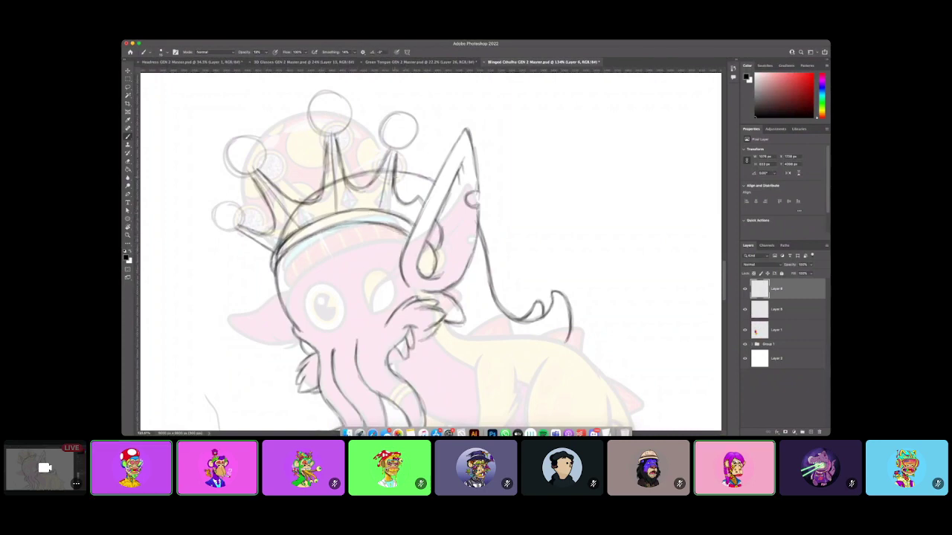
Go over the spike nearest the ear and the ball on the crown's middle spike.
mouse_move(394, 177)
left_mouse_down()
mouse_move(406, 201)
mouse_move(375, 178)
mouse_move(394, 153)
mouse_move(383, 158)
left_mouse_up()
left_click_drag(344, 98, 321, 131)
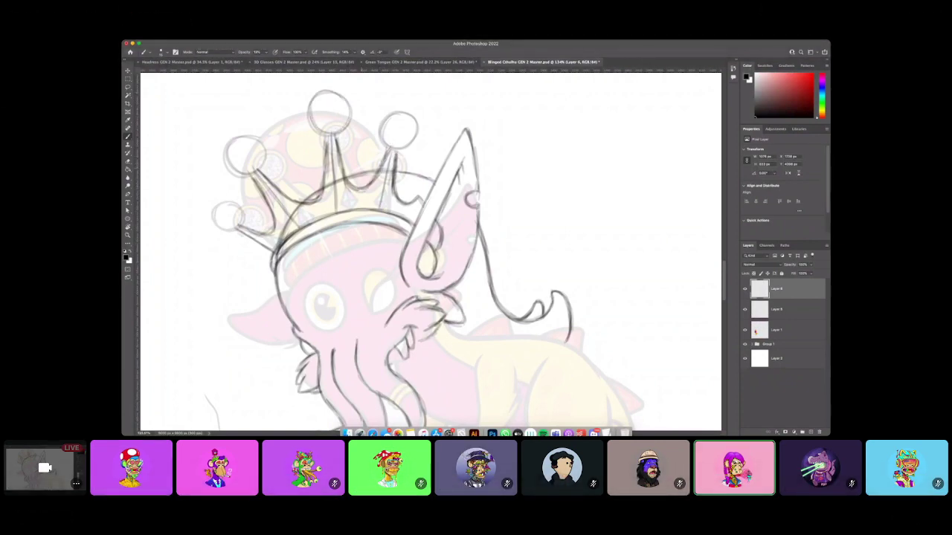
left_click_drag(511, 247, 490, 220)
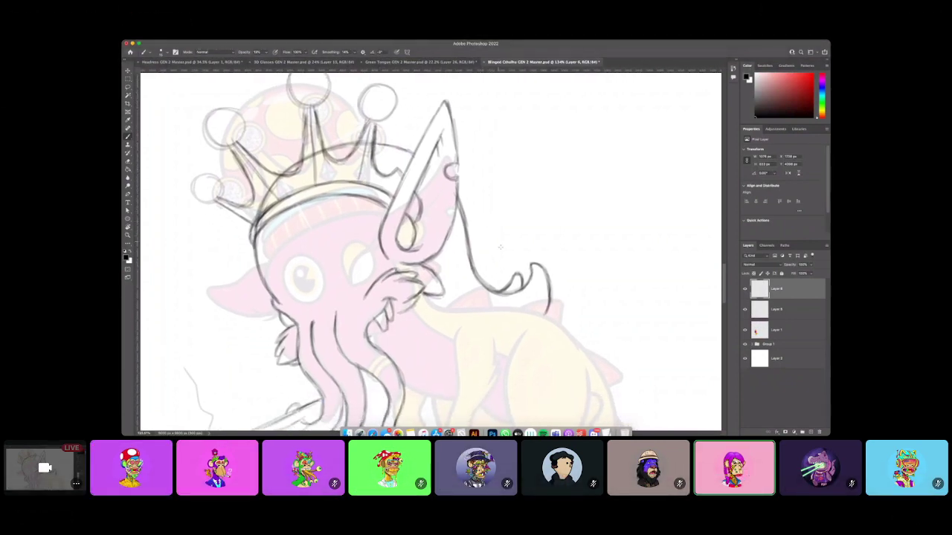
Check the whole line sketch with the faded artwork on Layer 1 hidden.
key("z")
left_click_drag(510, 291, 524, 287)
scroll(513, 313, "up", 2)
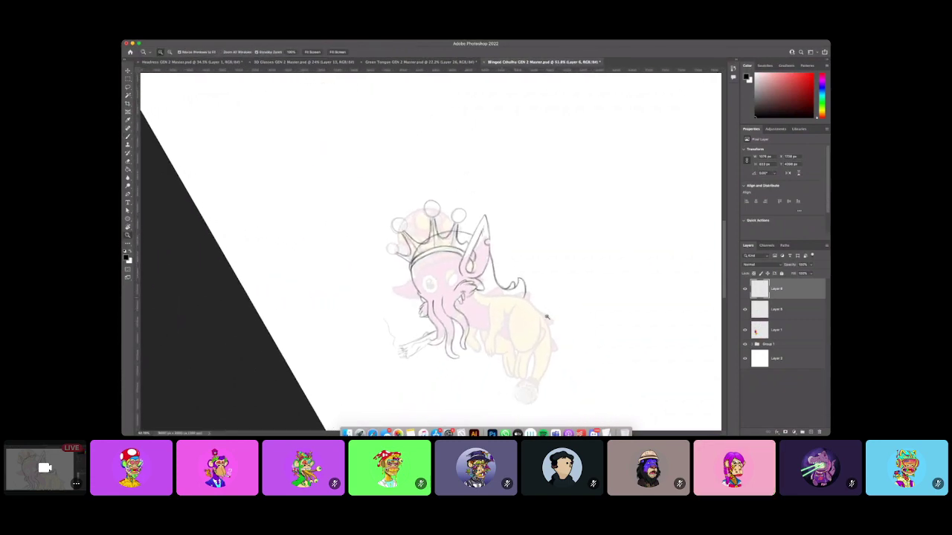
left_click(746, 330)
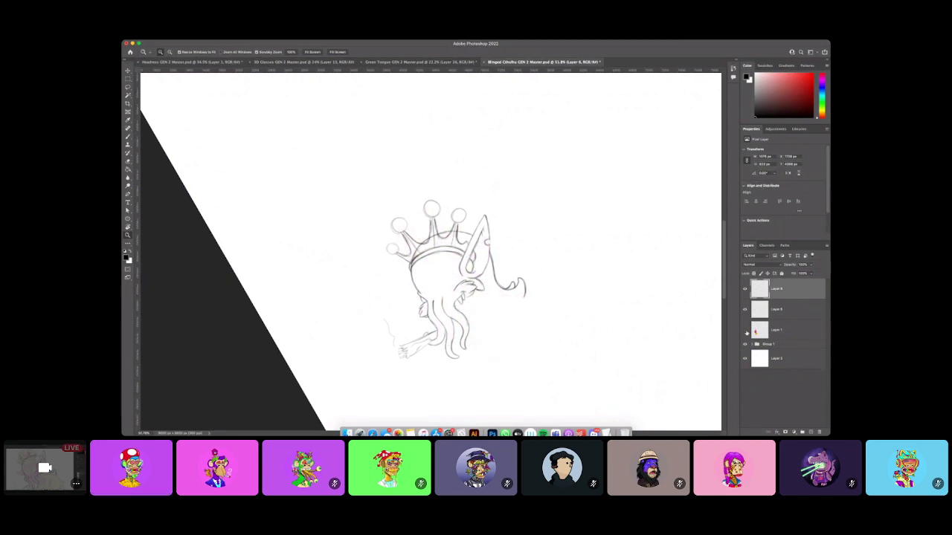
left_click_drag(466, 308, 492, 308)
scroll(491, 307, "up", 2)
key("b")
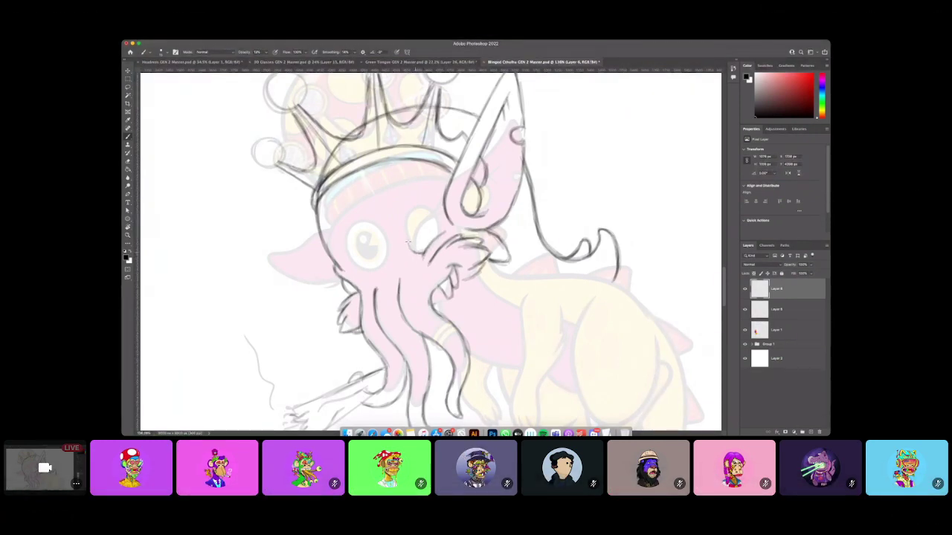
Outline both of the creature's eyes over the faded artwork and add a curved brow line above the eye nearest the ear.
mouse_move(414, 215)
left_mouse_down()
mouse_move(408, 250)
mouse_move(406, 230)
left_mouse_up()
left_click_drag(414, 205, 440, 223)
mouse_move(430, 206)
left_mouse_down()
mouse_move(406, 212)
mouse_move(405, 231)
mouse_move(438, 213)
mouse_move(420, 229)
mouse_move(440, 231)
left_mouse_up()
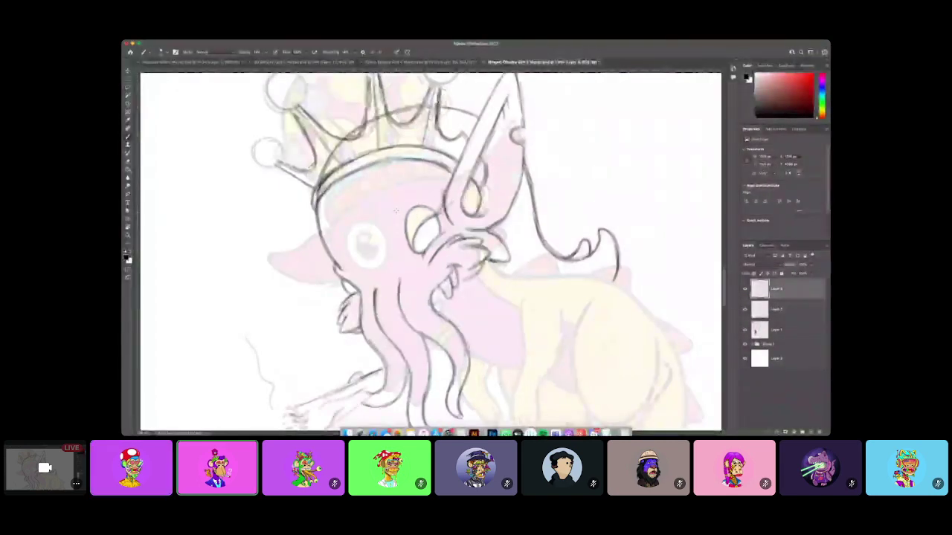
mouse_move(397, 208)
left_mouse_down()
mouse_move(415, 191)
mouse_move(430, 196)
left_mouse_up()
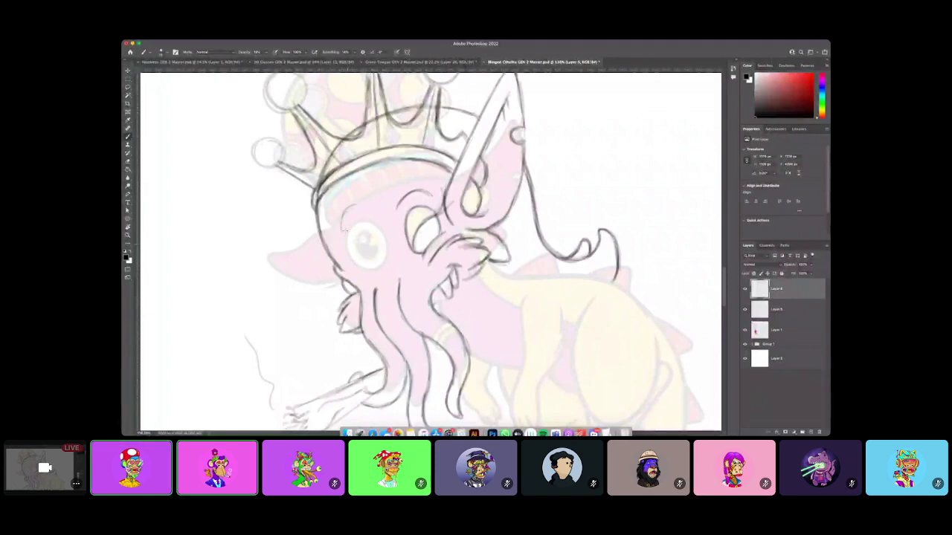
mouse_move(344, 245)
left_mouse_down()
mouse_move(381, 266)
mouse_move(388, 243)
mouse_move(380, 217)
mouse_move(358, 203)
mouse_move(341, 241)
mouse_move(360, 268)
mouse_move(384, 268)
mouse_move(381, 220)
mouse_move(346, 236)
mouse_move(368, 269)
left_mouse_up()
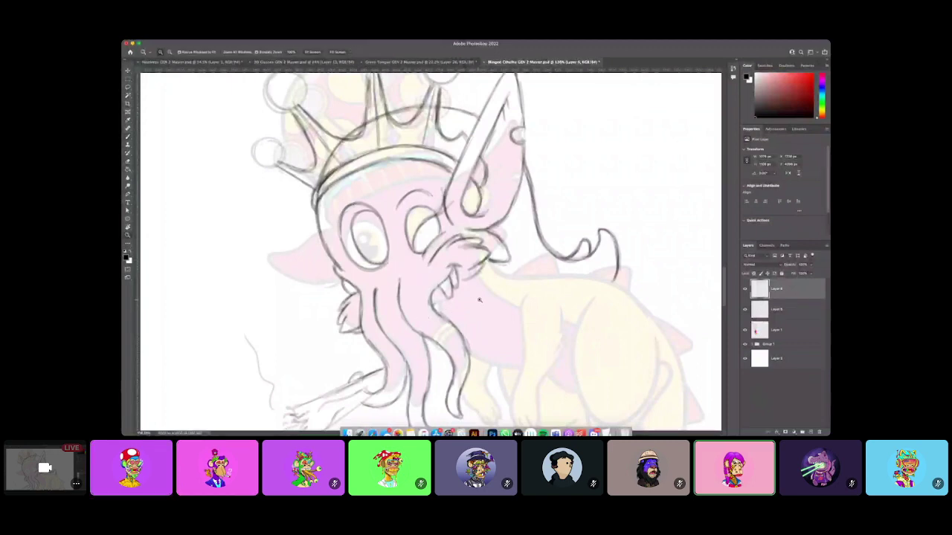
Go over the edges of the middle tentacle down to its tip.
left_click_drag(478, 301, 437, 301)
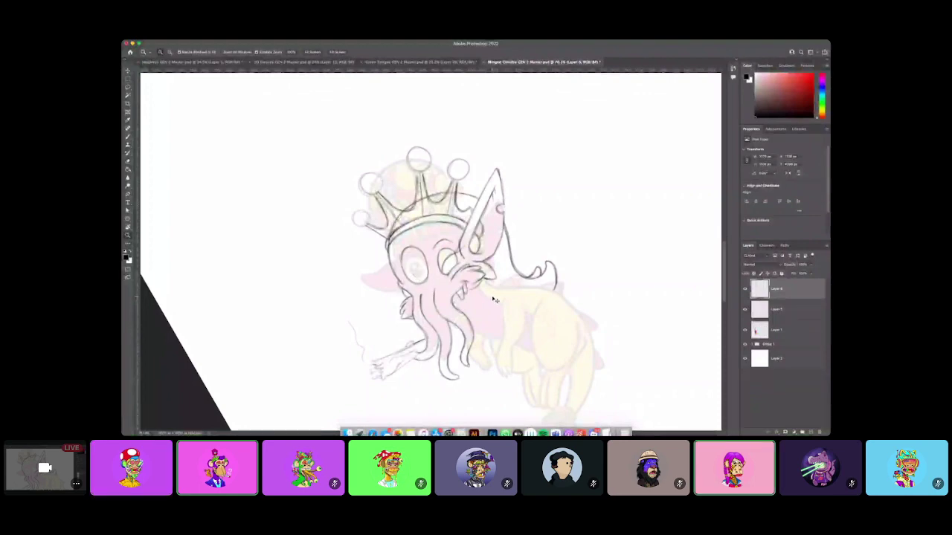
left_click(487, 334)
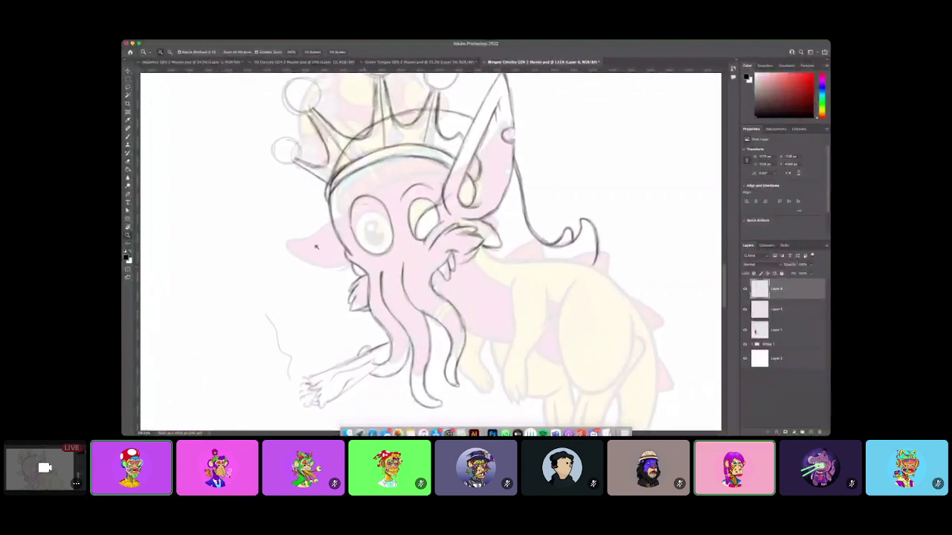
key("b")
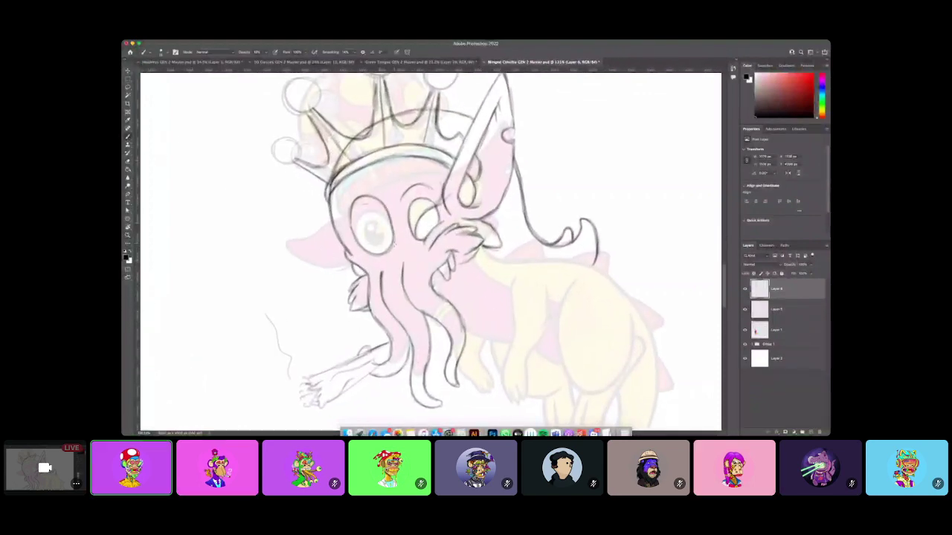
scroll(520, 263, "down", 5)
scroll(521, 262, "right", 5)
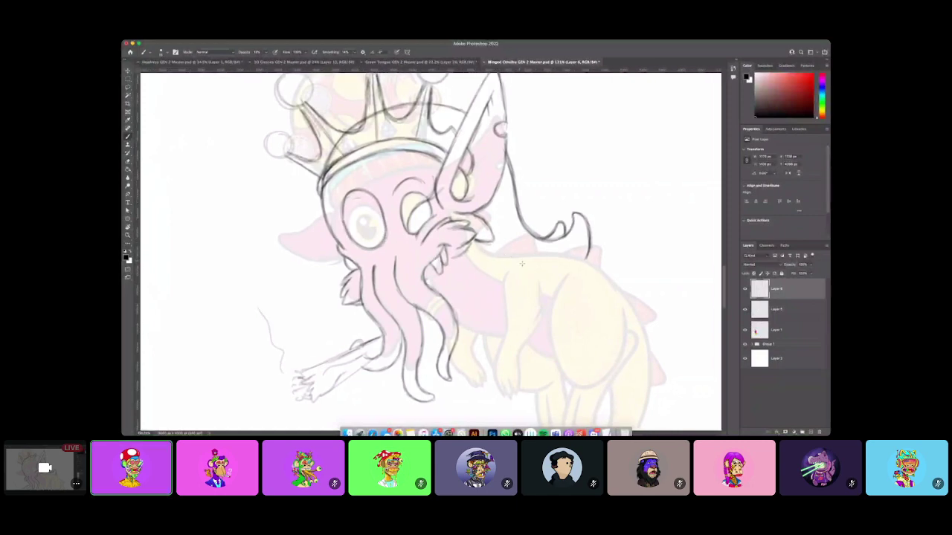
scroll(521, 262, "right", 3)
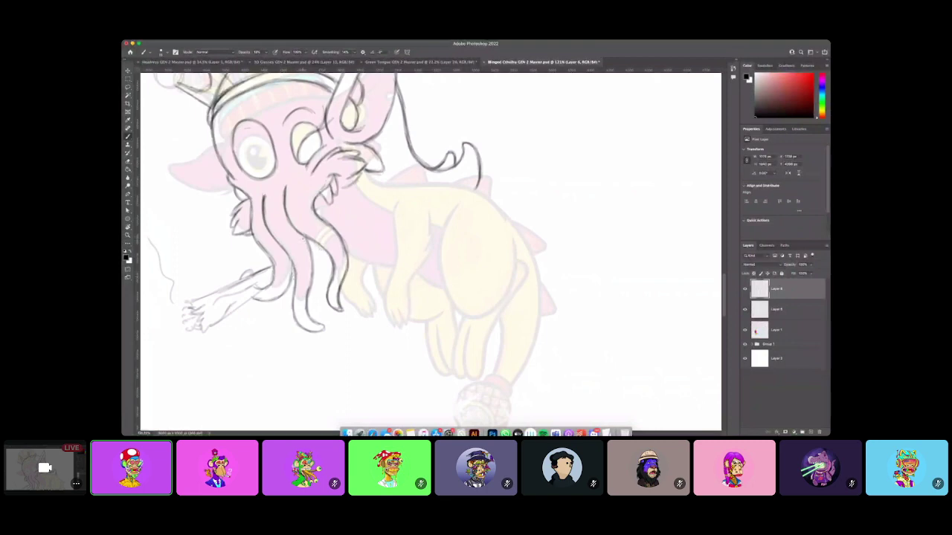
mouse_move(304, 238)
left_mouse_down()
mouse_move(311, 260)
mouse_move(291, 261)
left_mouse_up()
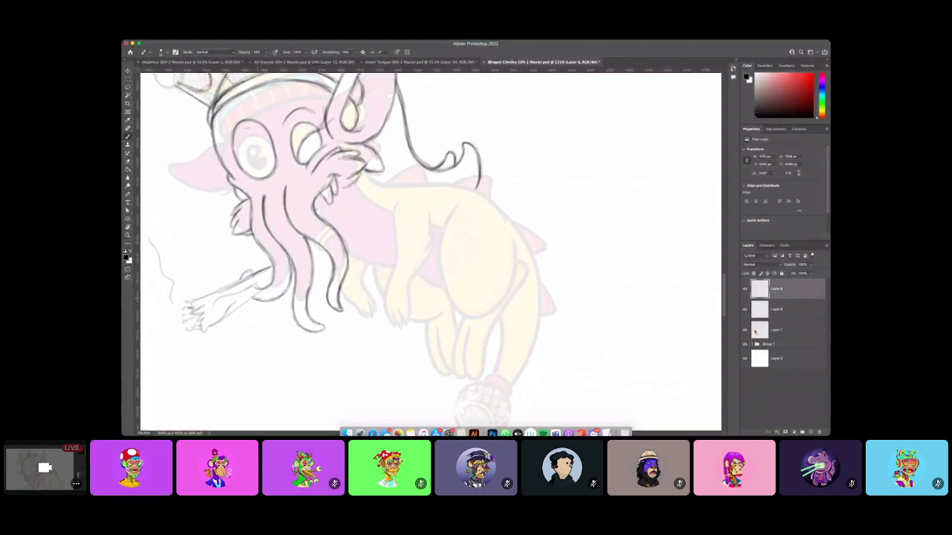
left_click_drag(289, 253, 295, 322)
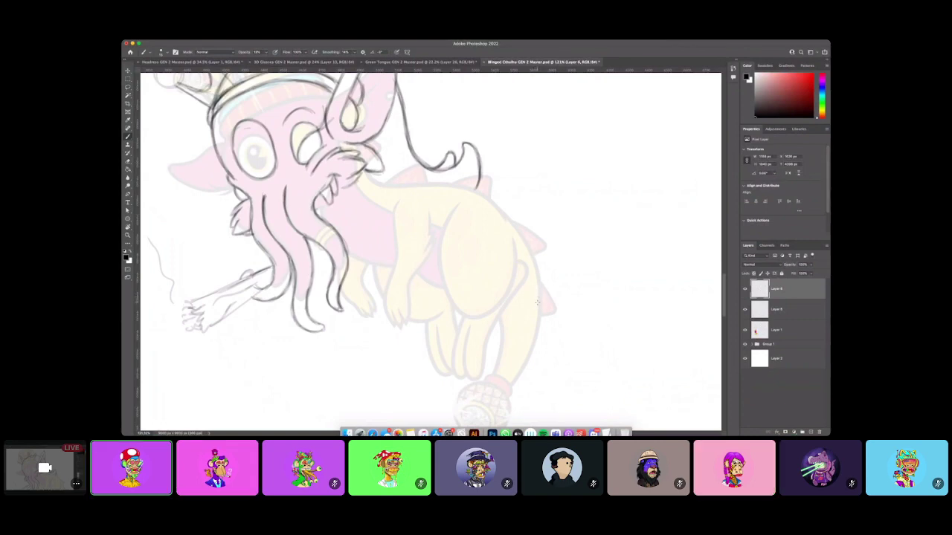
Sketch the front edge of the near foreleg from the shoulder down past the paw of the faded artwork.
scroll(558, 288, "right", 5)
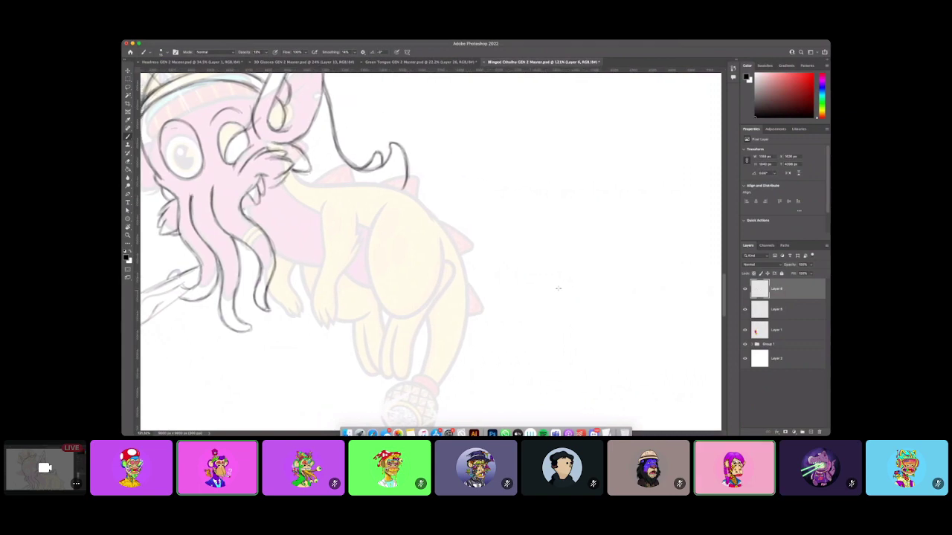
left_click(746, 330)
left_click(745, 330)
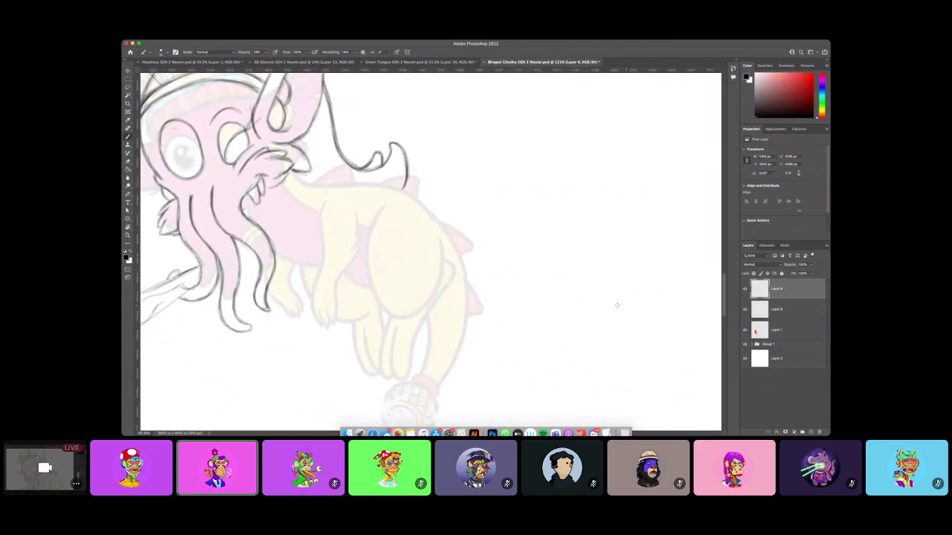
scroll(535, 293, "left", 2)
scroll(535, 293, "down", 1)
scroll(499, 274, "down", 1)
scroll(498, 274, "right", 1)
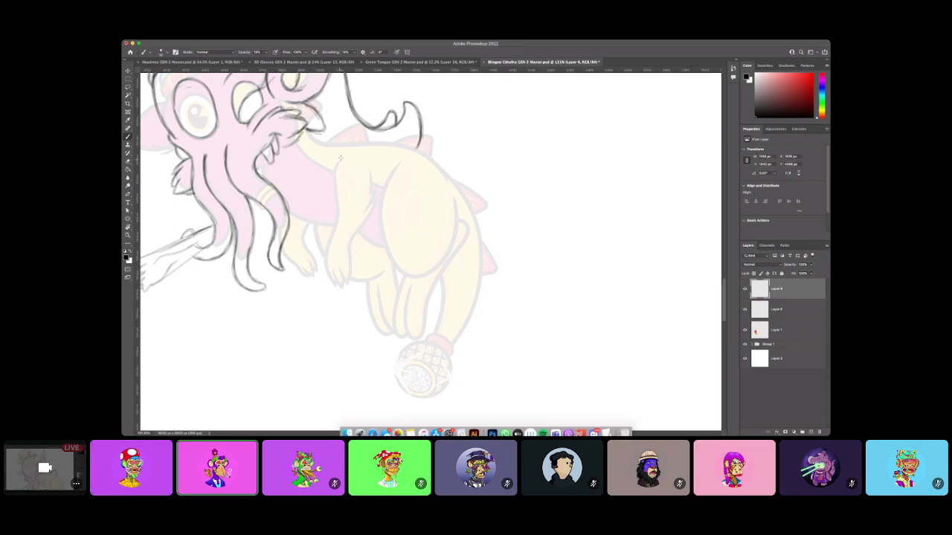
left_click_drag(333, 172, 335, 224)
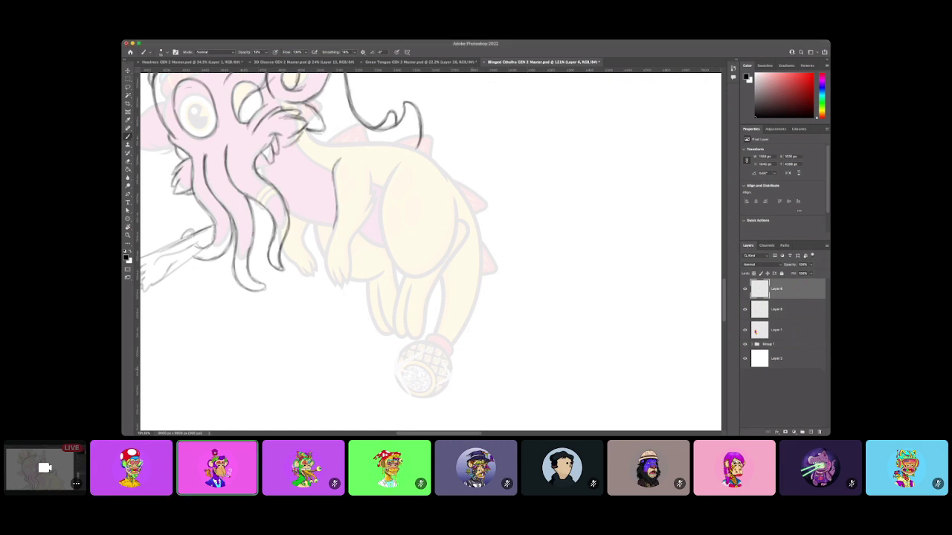
mouse_move(483, 435)
left_click_drag(335, 220, 322, 327)
key("super+z")
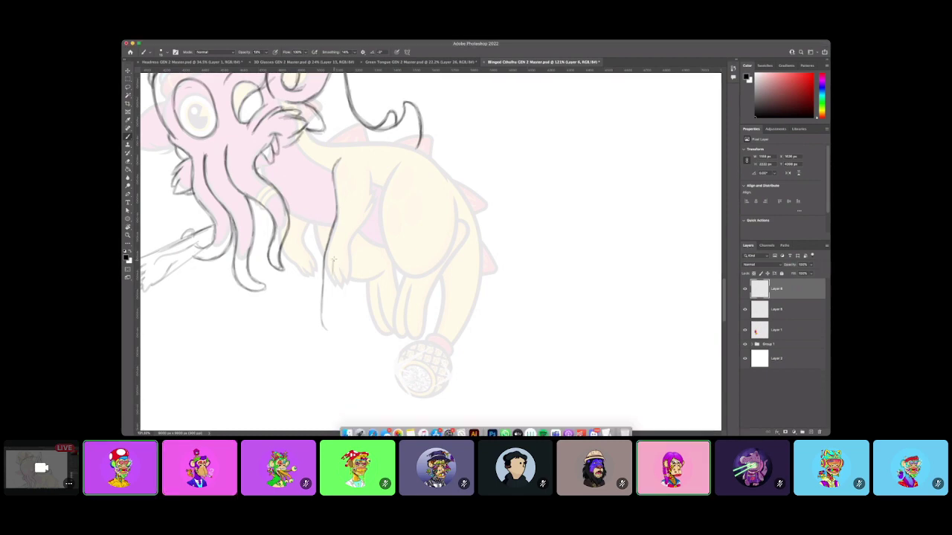
Sketch the near foreleg's paw with a curled toe, then its back edge up towards the elbow.
mouse_move(333, 262)
left_mouse_down()
mouse_move(331, 307)
mouse_move(342, 330)
mouse_move(323, 320)
mouse_move(326, 329)
mouse_move(330, 314)
mouse_move(360, 308)
left_mouse_up()
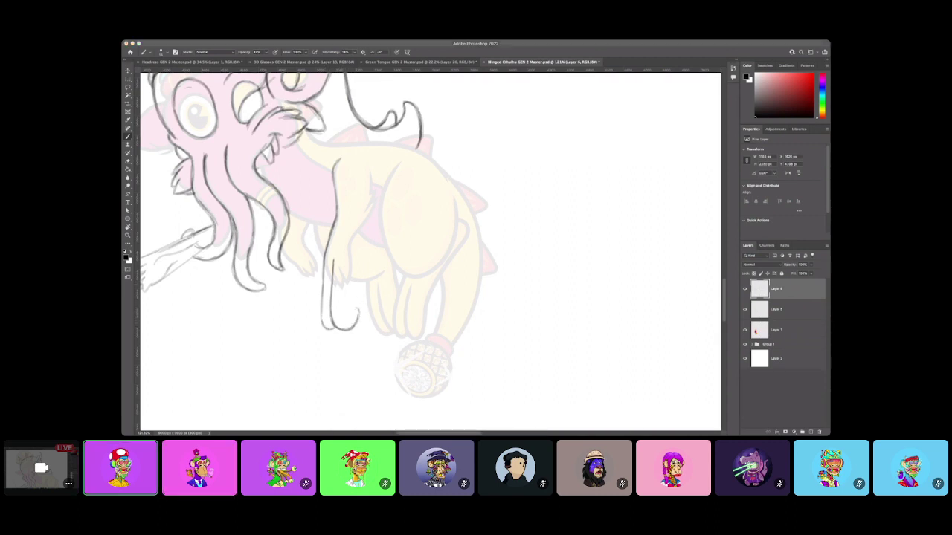
mouse_move(484, 434)
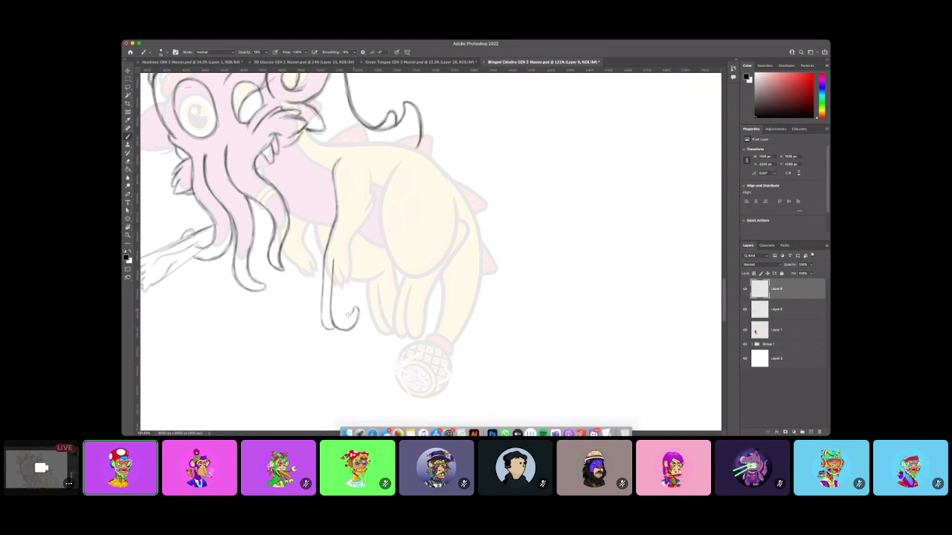
left_click_drag(348, 315, 352, 250)
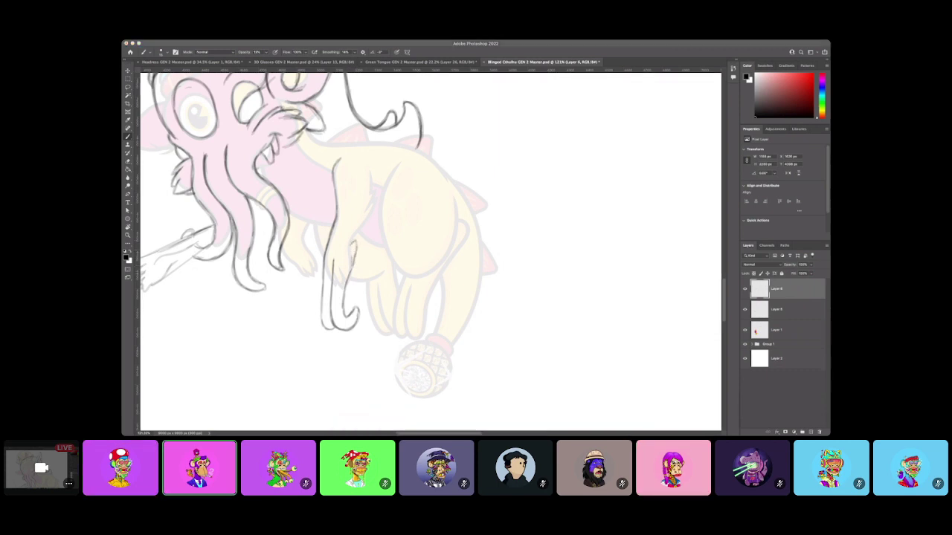
mouse_move(356, 240)
left_mouse_down()
mouse_move(353, 255)
mouse_move(370, 213)
left_mouse_up()
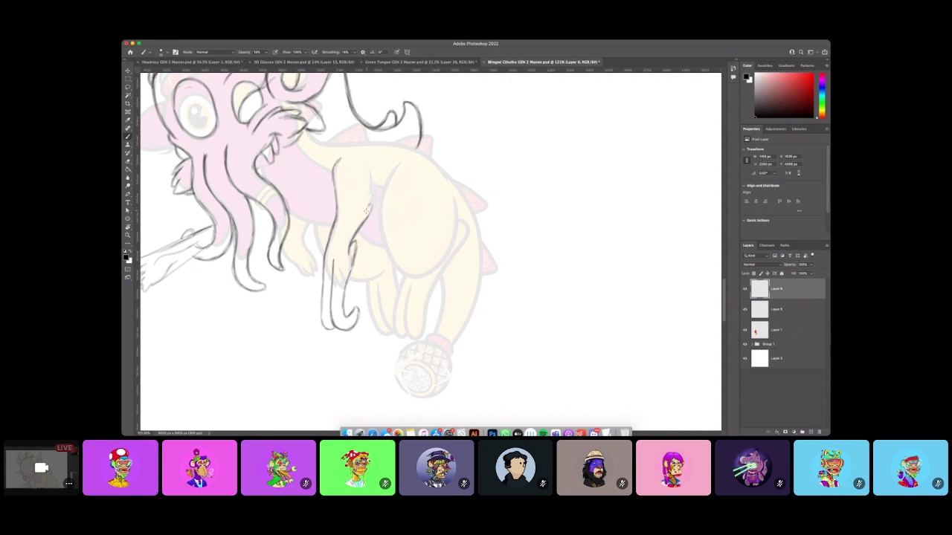
Add jagged fur tufts along the upper back edge of the near foreleg and go over its lower front edge.
left_click_drag(371, 199, 374, 191)
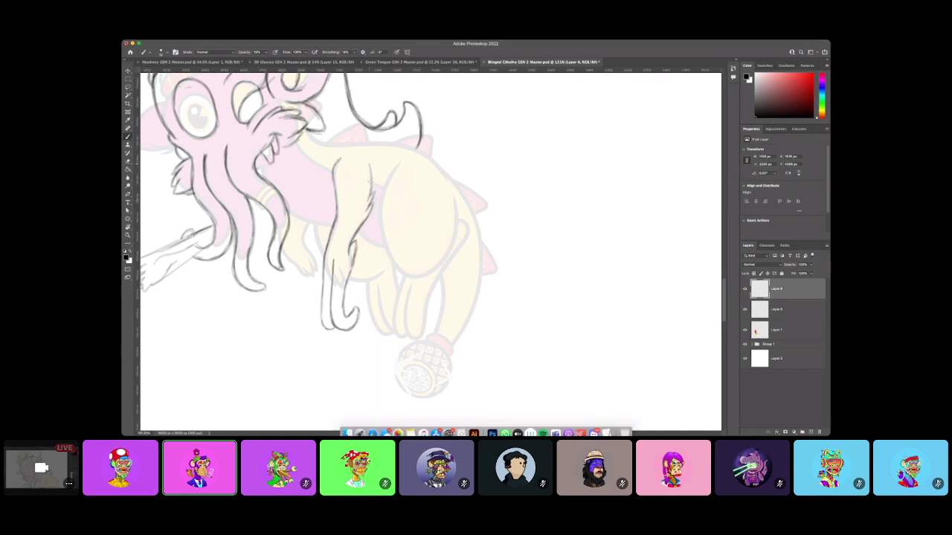
mouse_move(368, 216)
left_mouse_down()
mouse_move(400, 163)
mouse_move(371, 194)
mouse_move(385, 167)
mouse_move(371, 181)
left_mouse_up()
mouse_move(384, 168)
left_mouse_down()
mouse_move(365, 178)
mouse_move(369, 190)
left_mouse_up()
left_click_drag(365, 159, 372, 176)
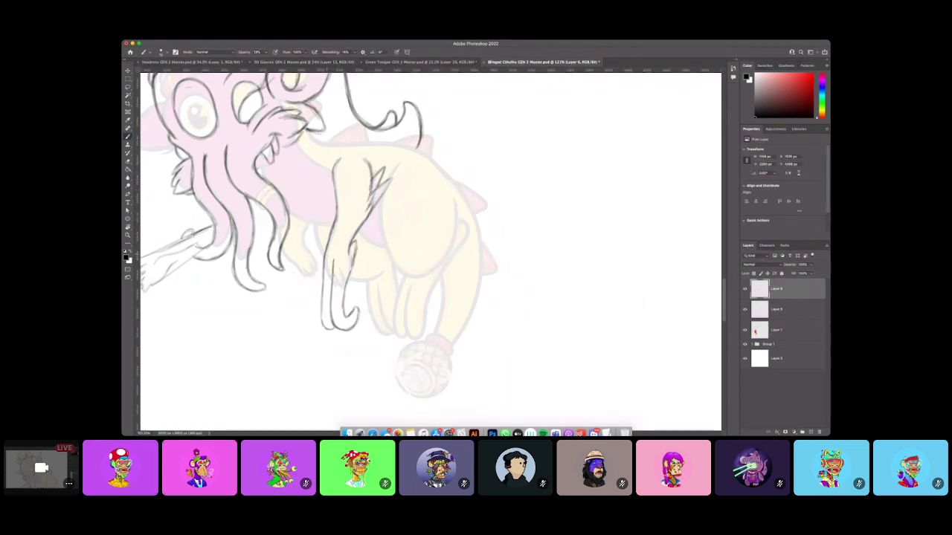
mouse_move(333, 331)
left_mouse_down()
mouse_move(322, 318)
mouse_move(322, 265)
left_mouse_up()
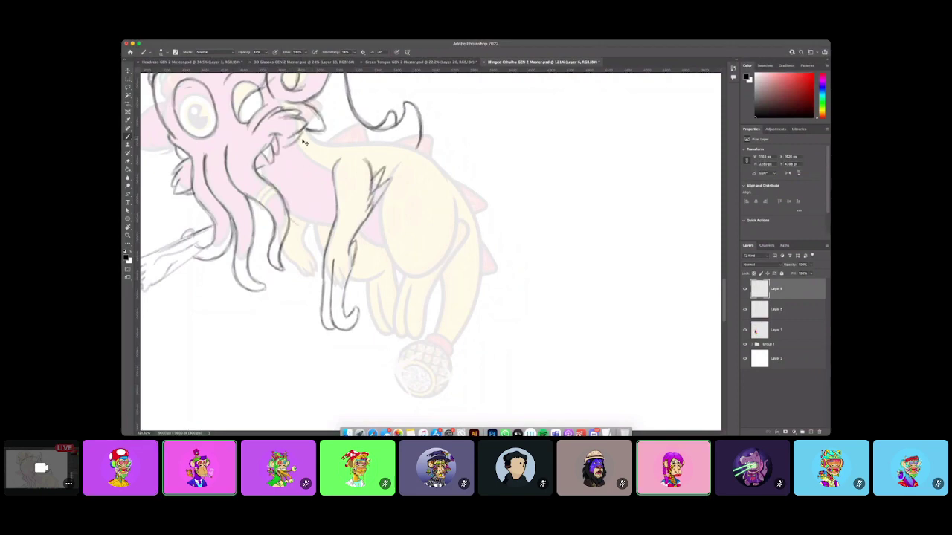
Sketch a necklace of small round beads hanging from the neck, with a double-rimmed round pendant partly behind the foreleg.
left_click_drag(306, 145, 308, 180)
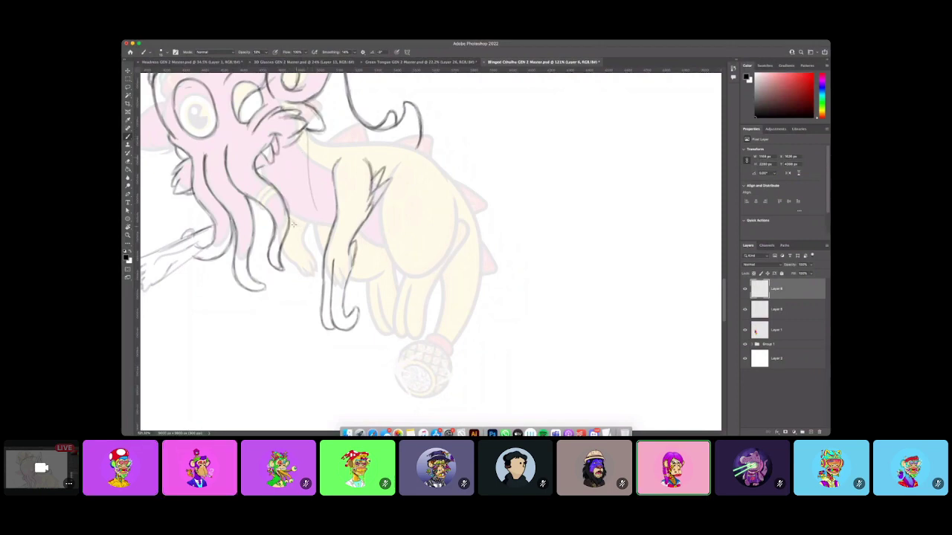
left_click_drag(319, 216, 323, 253)
left_click_drag(318, 214, 309, 131)
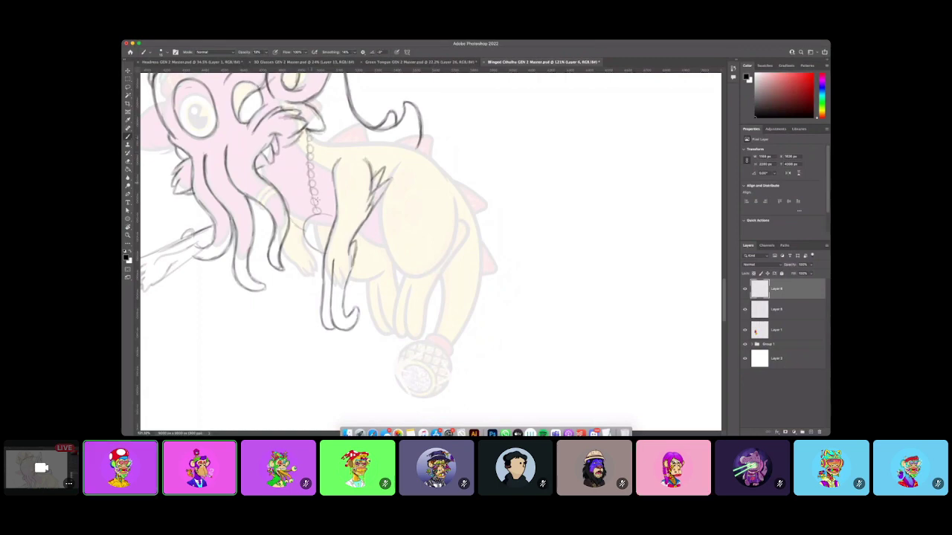
left_click_drag(316, 207, 310, 137)
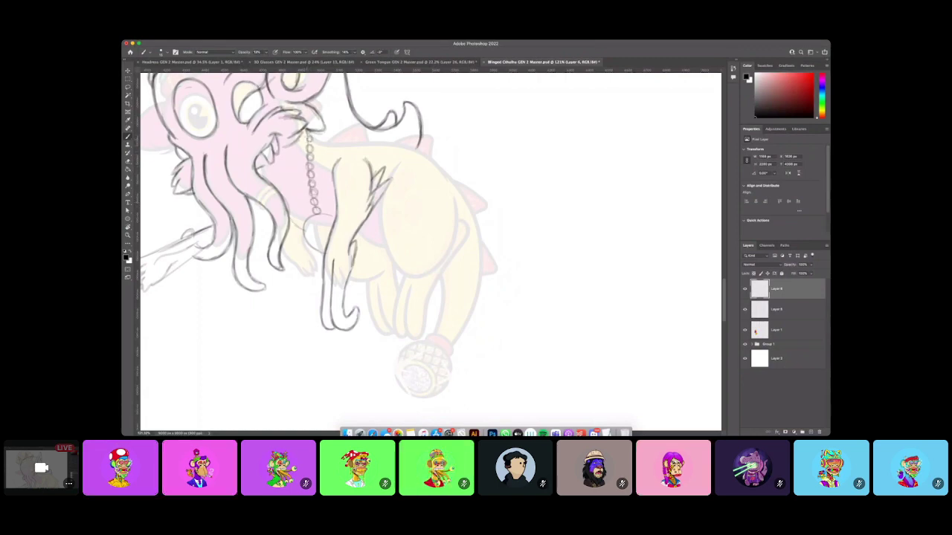
mouse_move(289, 215)
left_mouse_down()
mouse_move(303, 234)
mouse_move(307, 242)
mouse_move(304, 223)
mouse_move(323, 253)
left_mouse_up()
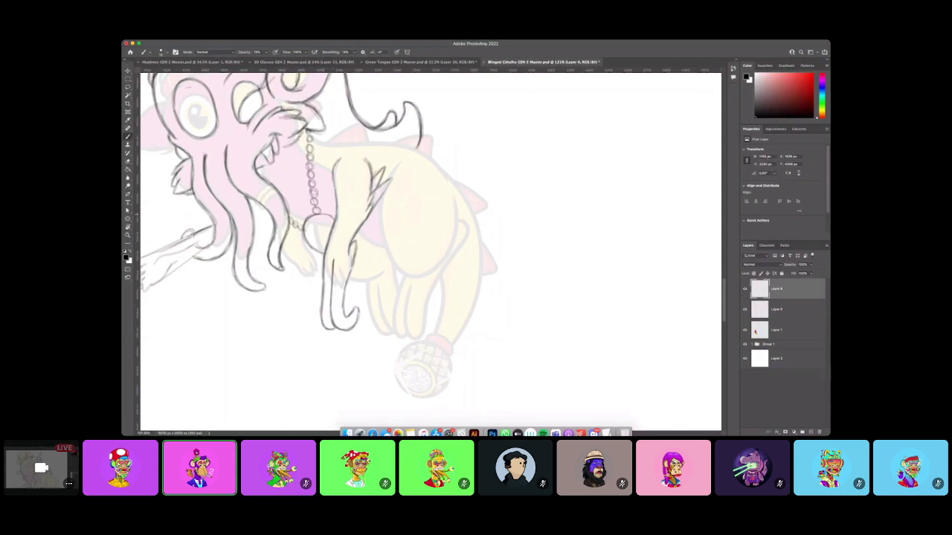
mouse_move(304, 225)
left_mouse_down()
mouse_move(335, 216)
mouse_move(318, 213)
mouse_move(296, 232)
left_mouse_up()
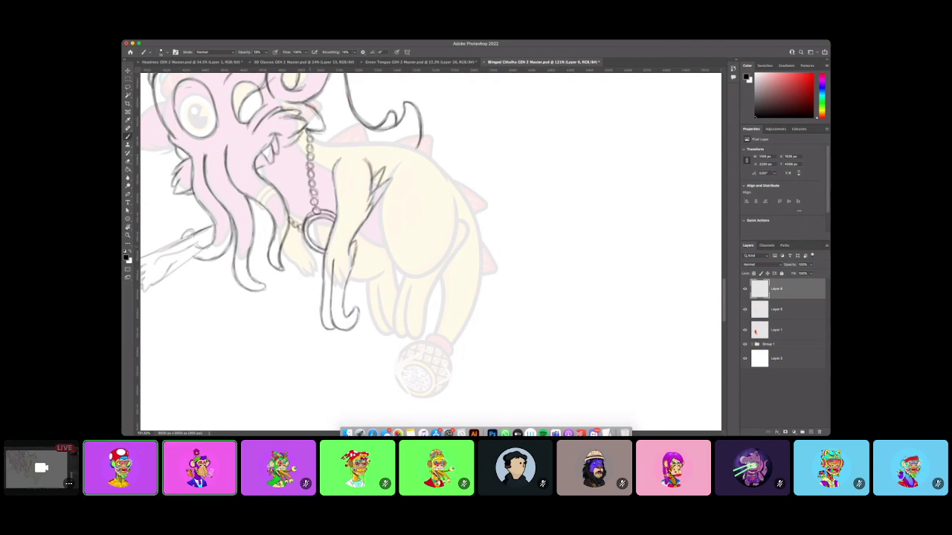
Sketch the far foreleg behind the near one, running from below the tentacles down to a narrow paw beside the near paw.
mouse_move(353, 260)
left_mouse_down()
mouse_move(345, 282)
mouse_move(351, 272)
left_mouse_up()
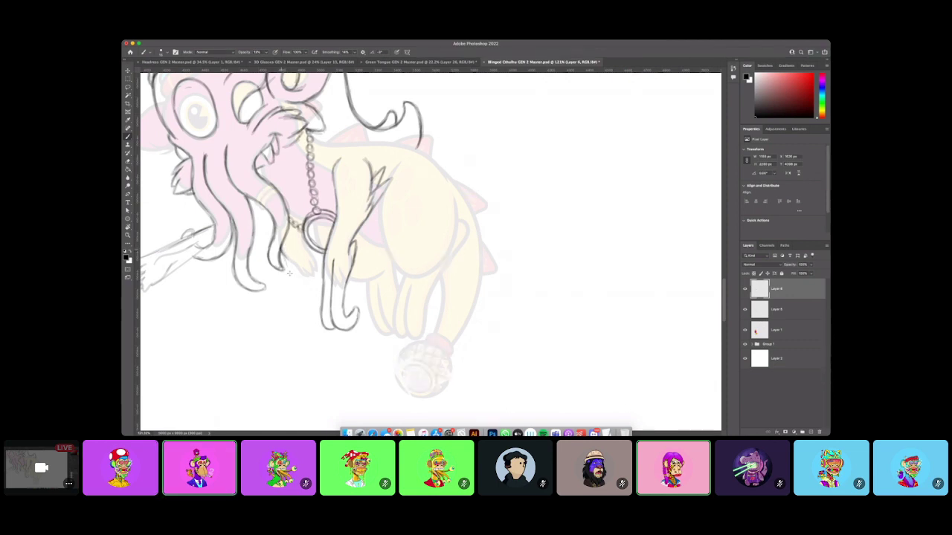
left_click_drag(287, 267, 319, 327)
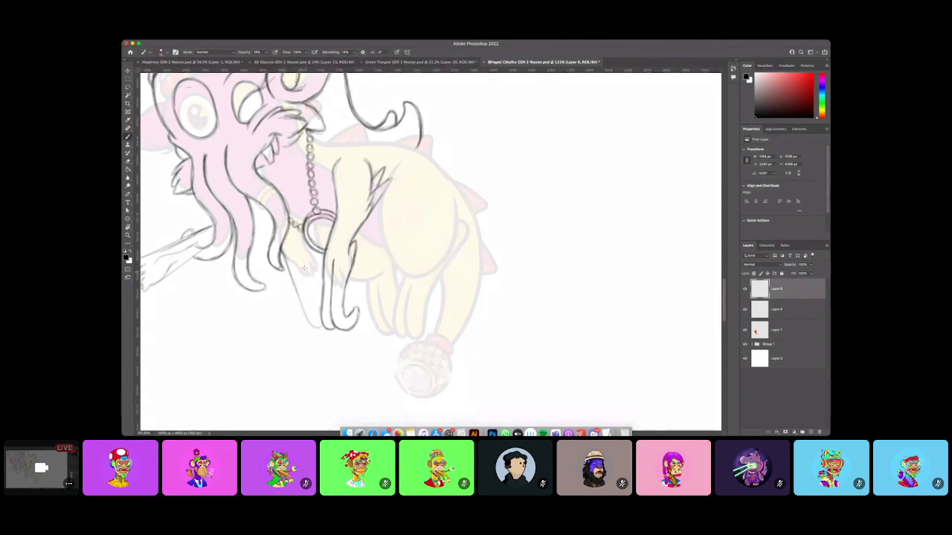
key("super+z")
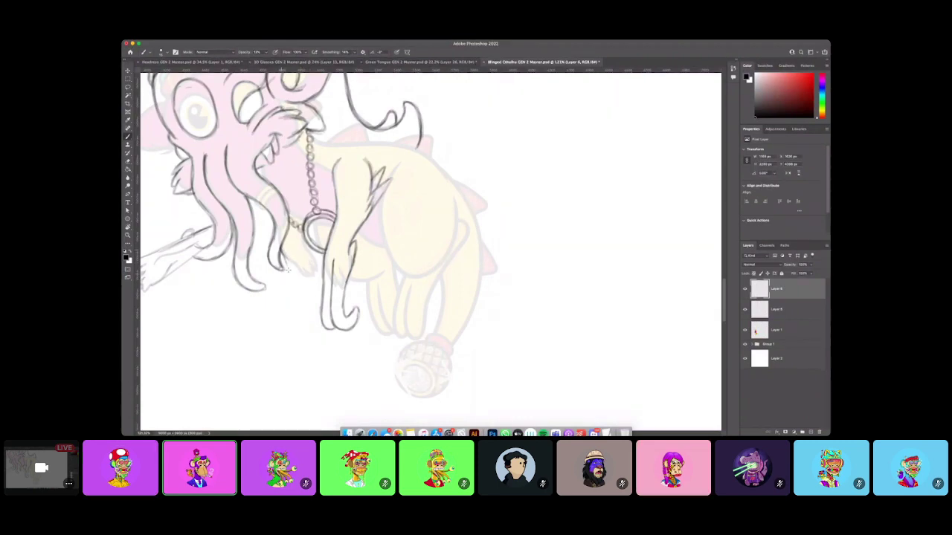
mouse_move(281, 250)
left_mouse_down()
mouse_move(290, 284)
mouse_move(285, 256)
mouse_move(318, 325)
left_mouse_up()
key("super+z")
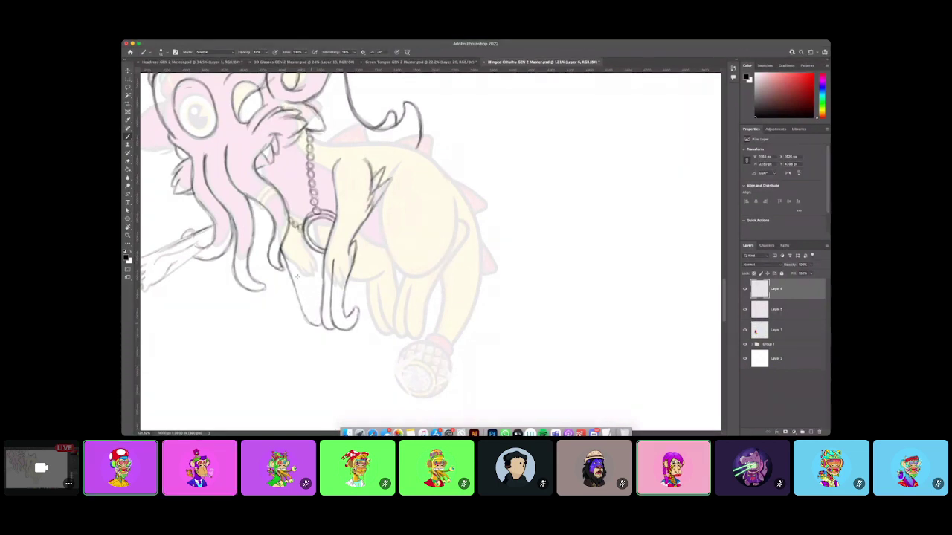
left_click_drag(295, 265, 322, 322)
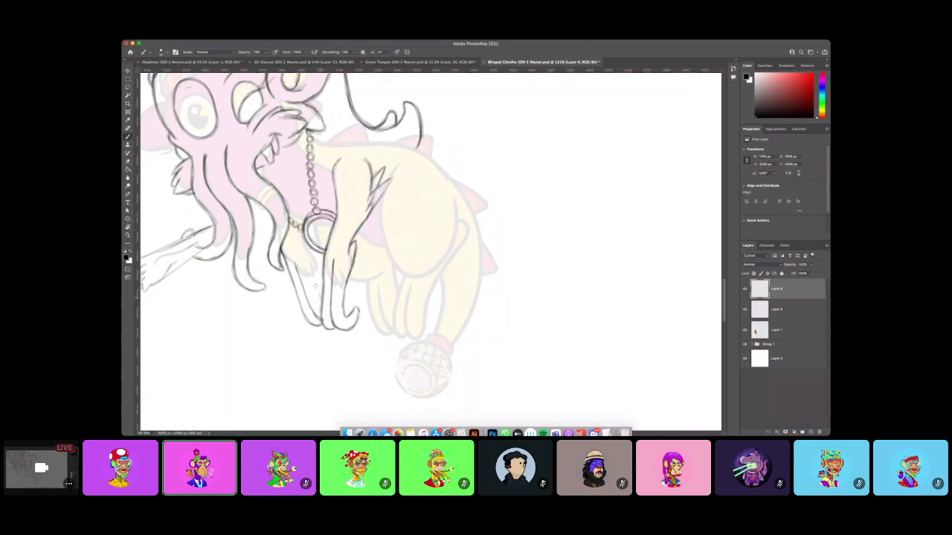
mouse_move(315, 286)
left_mouse_down()
mouse_move(321, 303)
mouse_move(310, 255)
left_mouse_up()
left_click_drag(314, 316, 295, 262)
left_click_drag(296, 299, 320, 324)
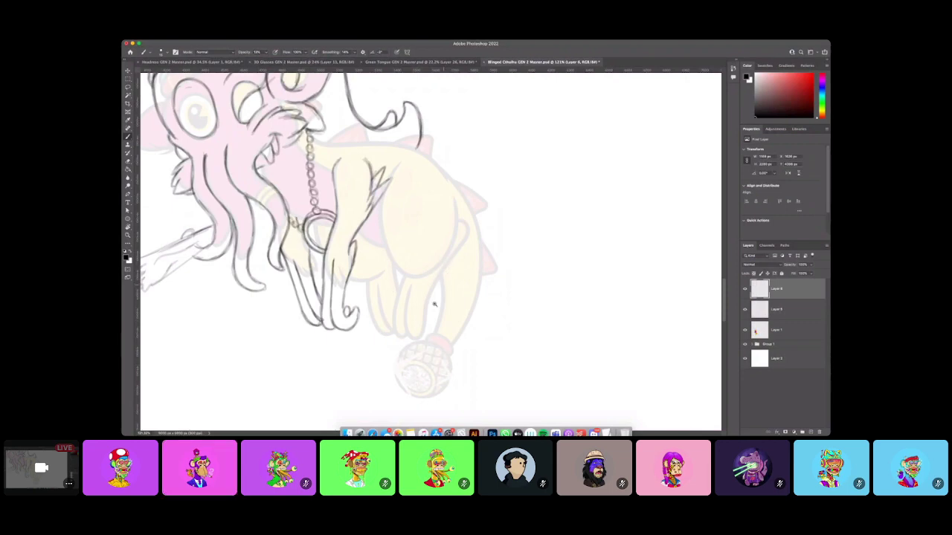
Check the whole sketch by briefly hiding the lower sketch layer and the faded artwork layer, restoring each.
key("z")
left_click_drag(424, 312, 406, 311)
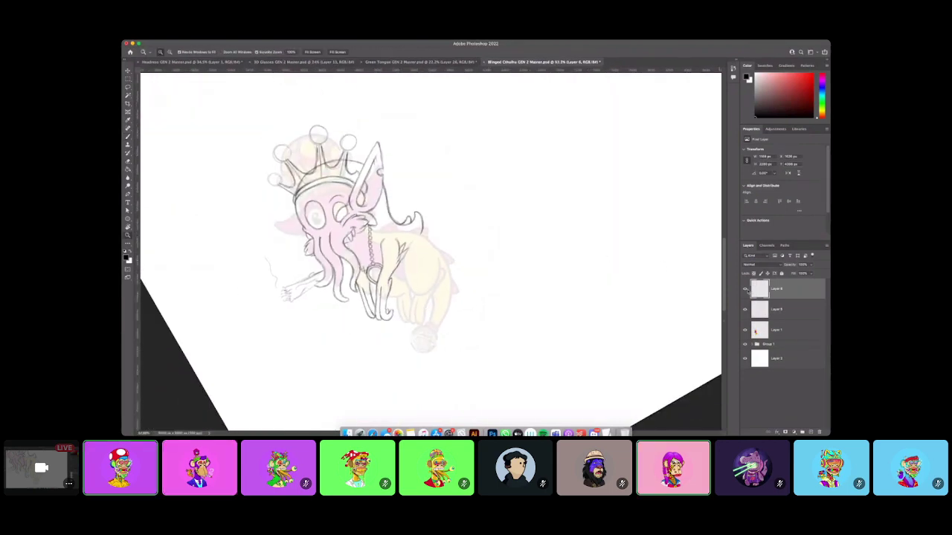
left_click(746, 310)
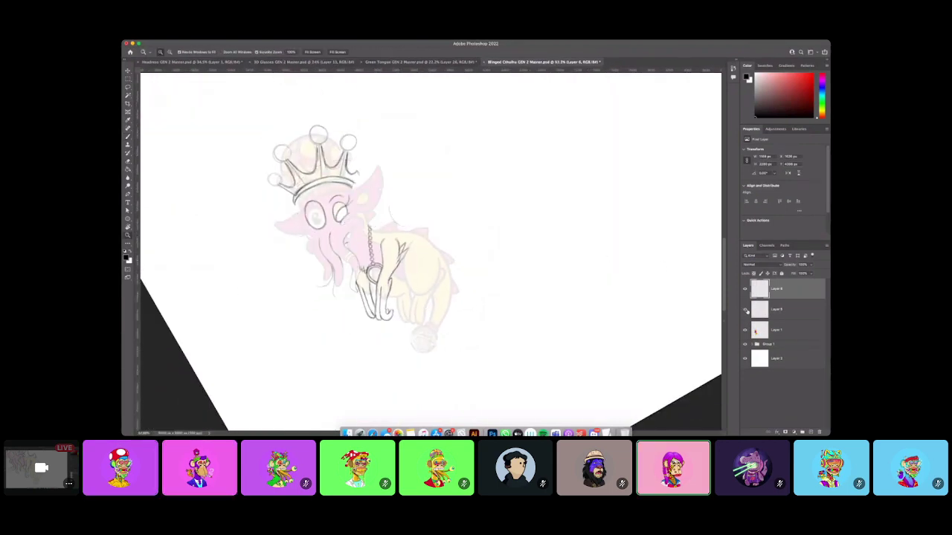
left_click(745, 310)
left_click(746, 331)
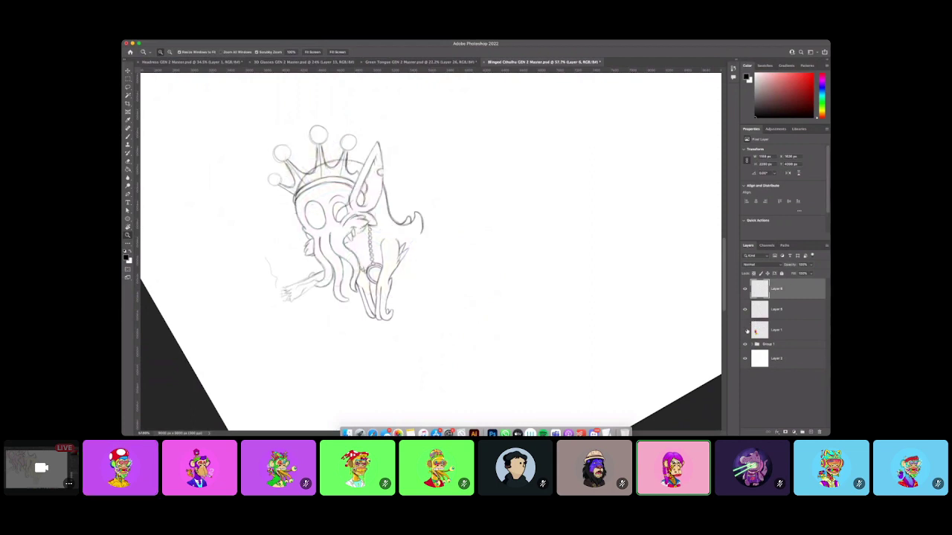
left_click(746, 331)
scroll(425, 320, "up", 5)
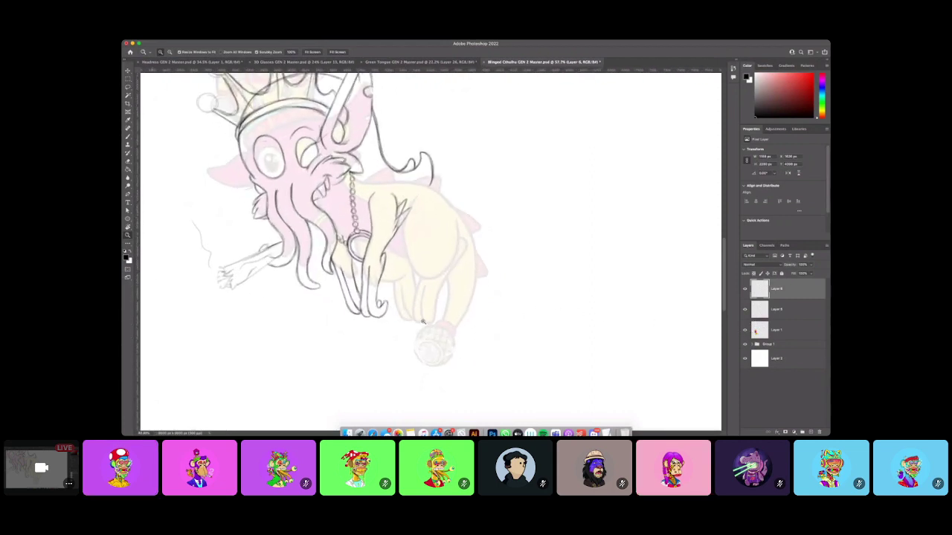
Sketch the creature's back line from the neck along the upper edge of the faded body towards the rump.
key("b")
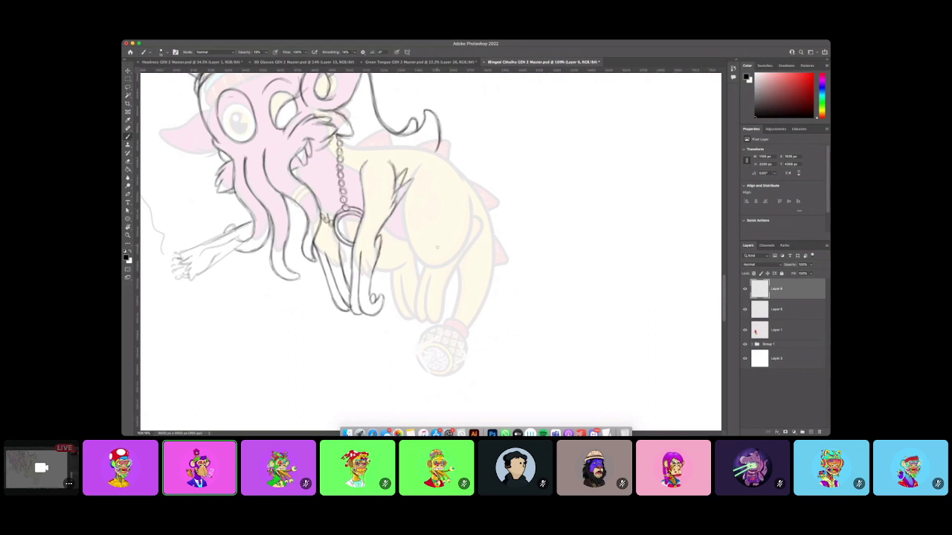
scroll(428, 296, "down", 3)
scroll(427, 296, "right", 3)
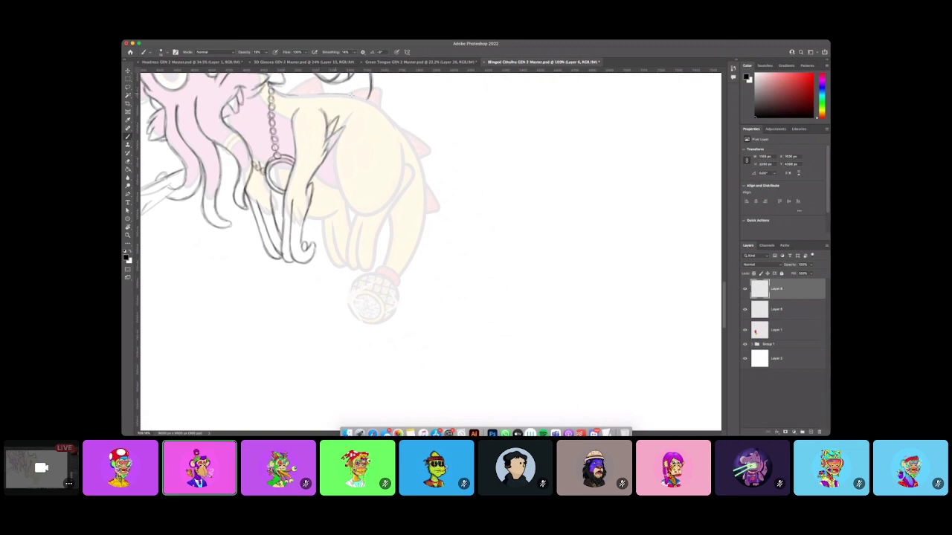
left_click_drag(387, 114, 397, 135)
left_click_drag(354, 99, 308, 95)
left_click_drag(372, 103, 416, 159)
key("super+z")
Sketch a long tail in two curved lines, sweeping from the rump down and forward beneath the forelegs.
mouse_move(392, 120)
left_mouse_down()
mouse_move(426, 194)
mouse_move(423, 244)
mouse_move(401, 285)
mouse_move(349, 316)
mouse_move(307, 317)
mouse_move(271, 305)
mouse_move(258, 288)
mouse_move(314, 304)
mouse_move(279, 296)
mouse_move(340, 298)
mouse_move(356, 290)
mouse_move(392, 225)
left_mouse_up()
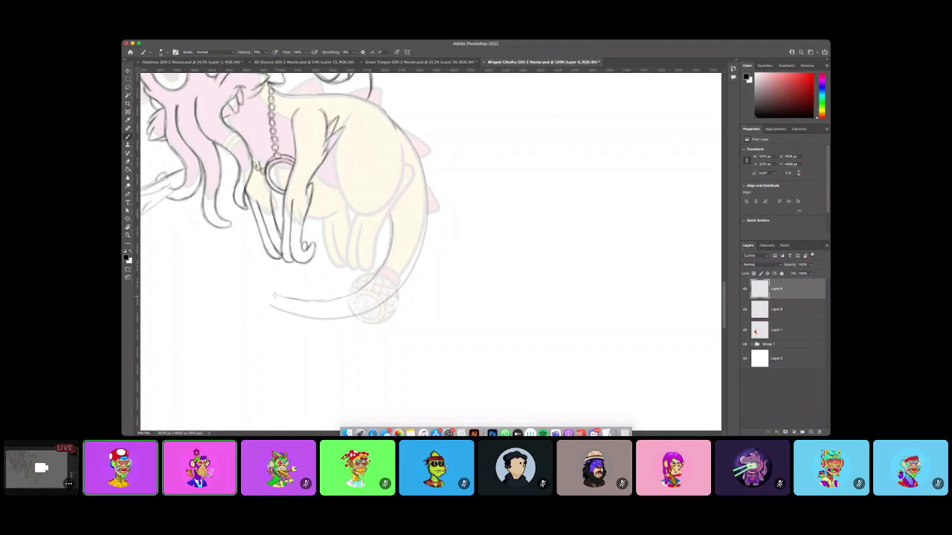
mouse_move(296, 299)
left_mouse_down()
mouse_move(344, 296)
mouse_move(375, 274)
mouse_move(367, 281)
mouse_move(385, 259)
mouse_move(390, 214)
left_mouse_up()
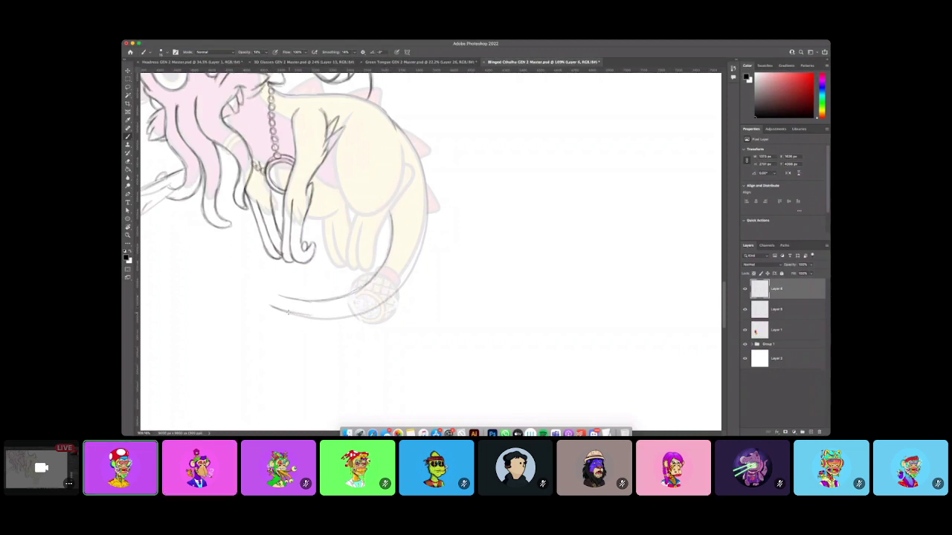
mouse_move(281, 311)
left_mouse_down()
mouse_move(342, 317)
mouse_move(318, 318)
mouse_move(403, 284)
mouse_move(428, 217)
mouse_move(419, 162)
mouse_move(382, 111)
mouse_move(396, 133)
mouse_move(353, 96)
mouse_move(284, 93)
left_mouse_up()
key("super+z")
key("super+z")
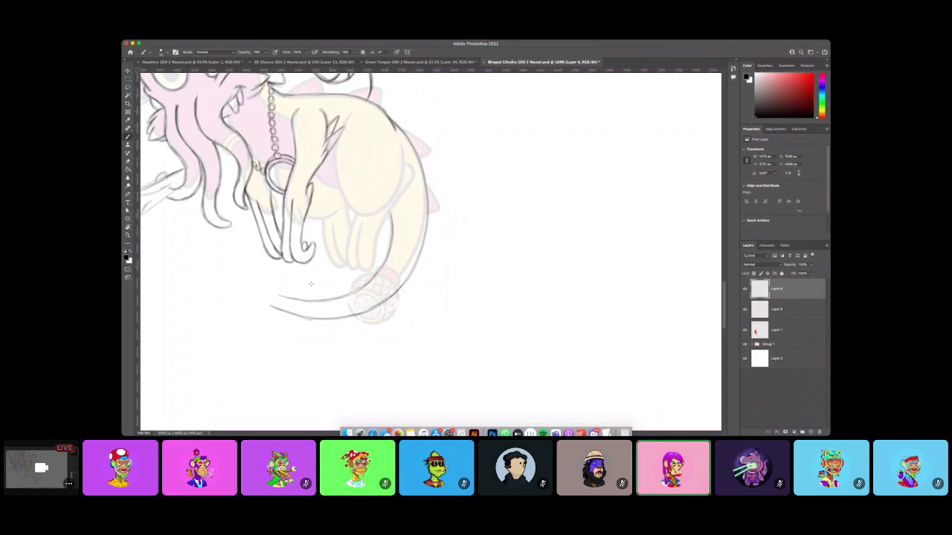
Rotate the canvas and extend both edges of the curved tail at its tip, darkening the lines.
key("r")
left_click_drag(534, 146, 542, 225)
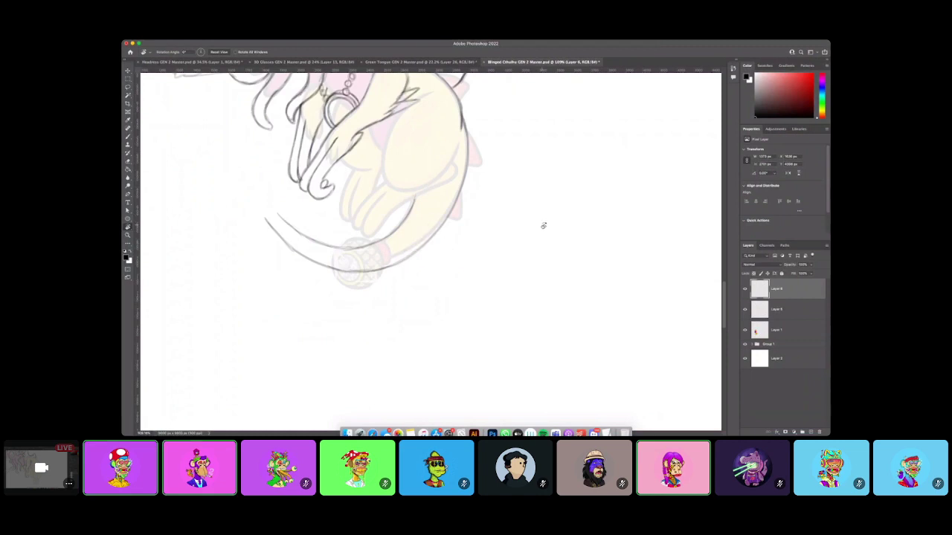
key("z")
left_click_drag(481, 247, 479, 191)
scroll(420, 226, "up", 2)
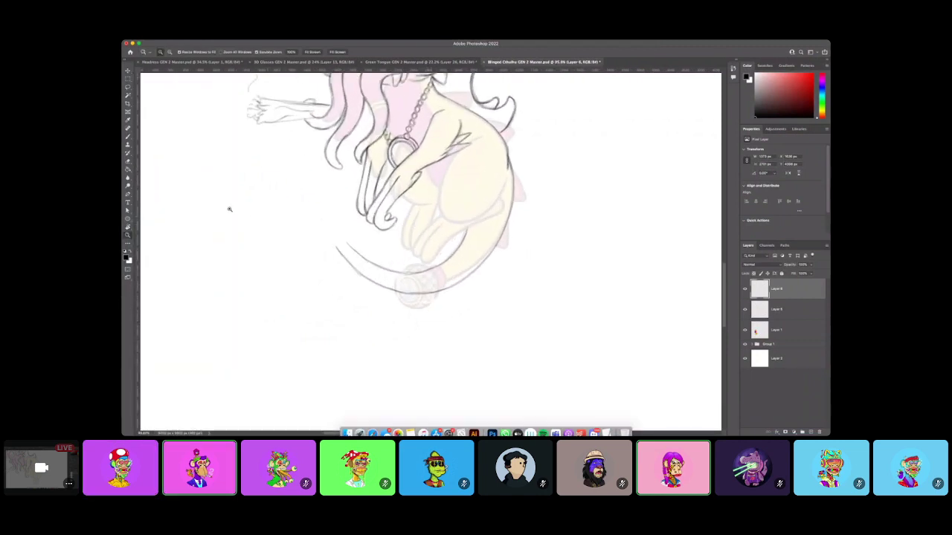
key("b")
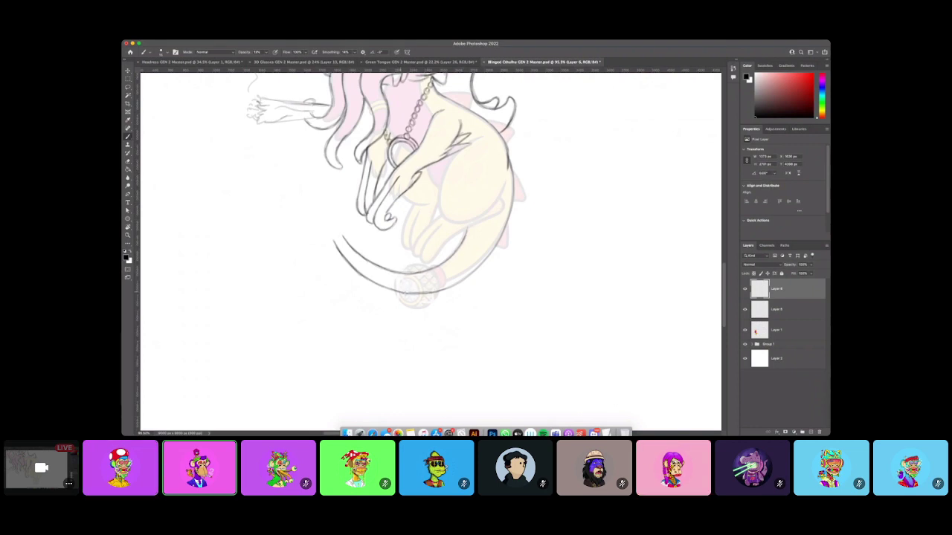
key("super+Tab")
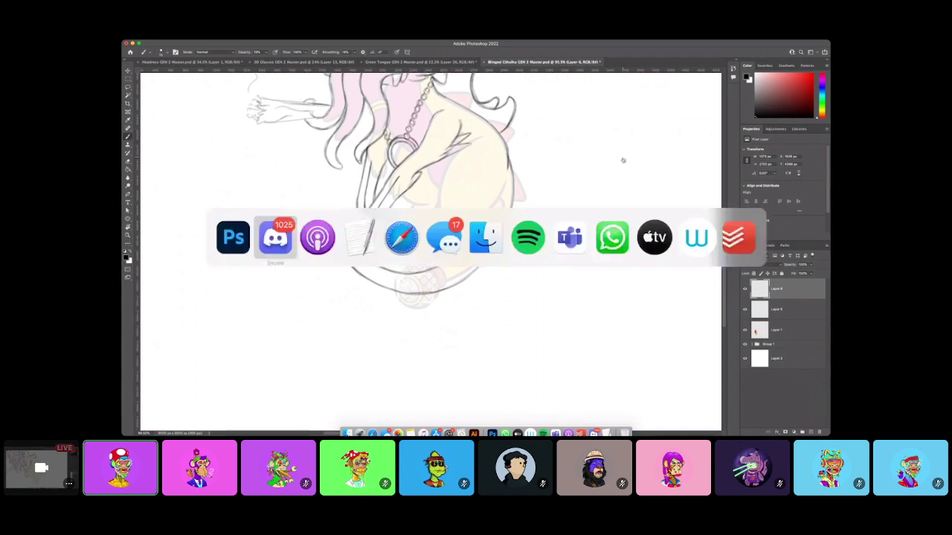
key("Escape")
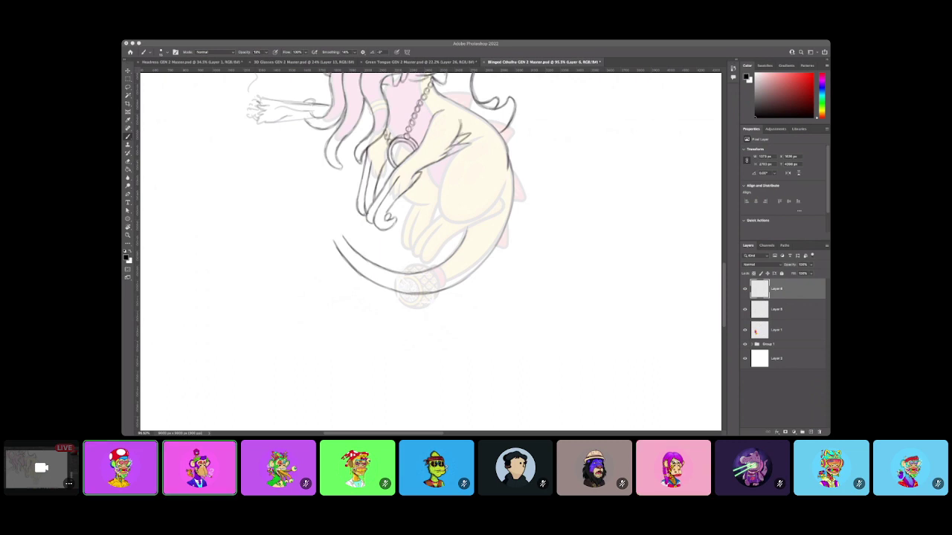
key("super+Tab")
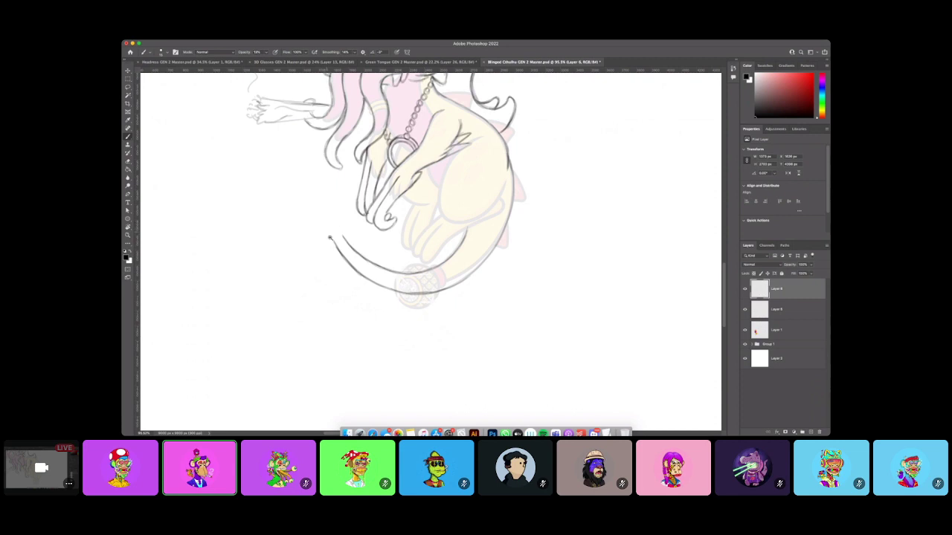
Sketch a narrow cuff across the tail's tip and a flared, ribbed end beyond it with a hooked lower corner.
key("z")
mouse_move(334, 237)
left_mouse_down()
mouse_move(383, 237)
mouse_move(344, 231)
left_mouse_up()
key("b")
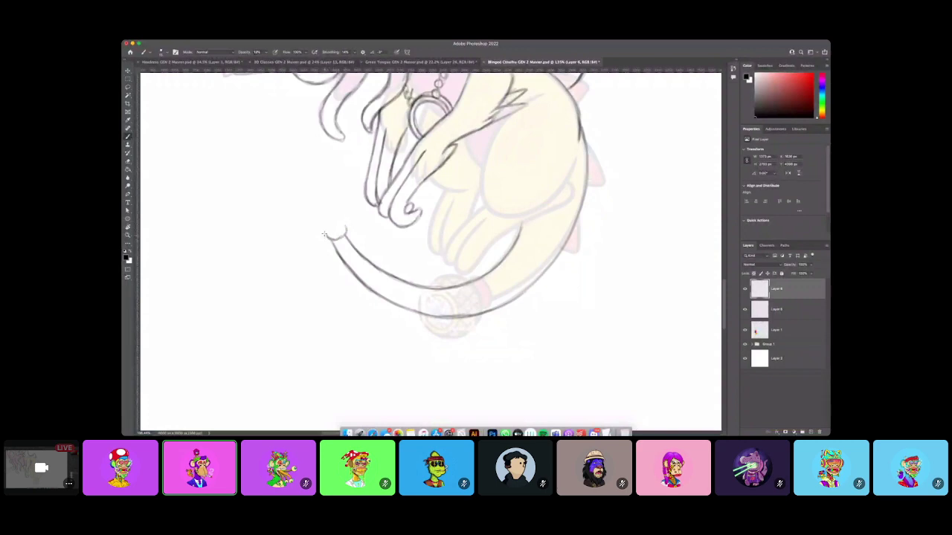
left_click_drag(324, 235, 344, 229)
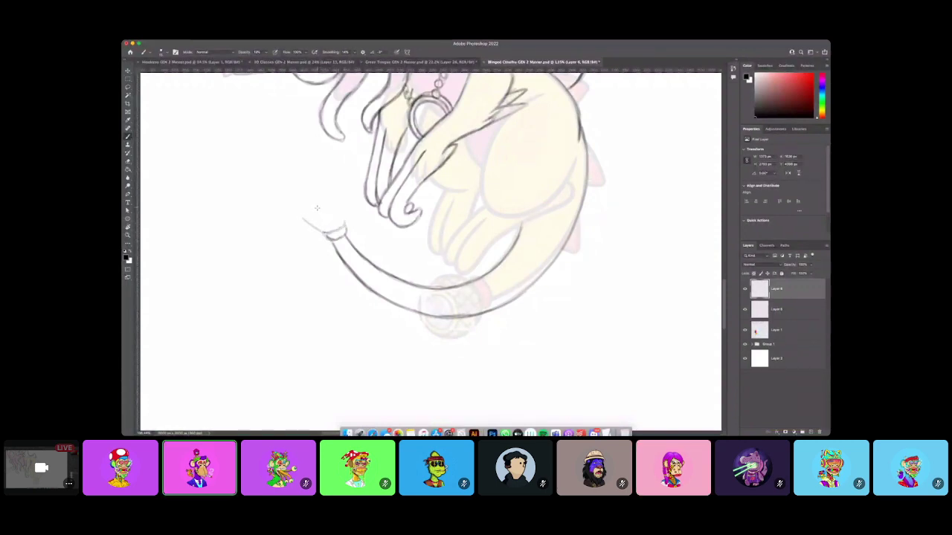
mouse_move(318, 213)
left_mouse_down()
mouse_move(329, 230)
mouse_move(343, 222)
left_mouse_up()
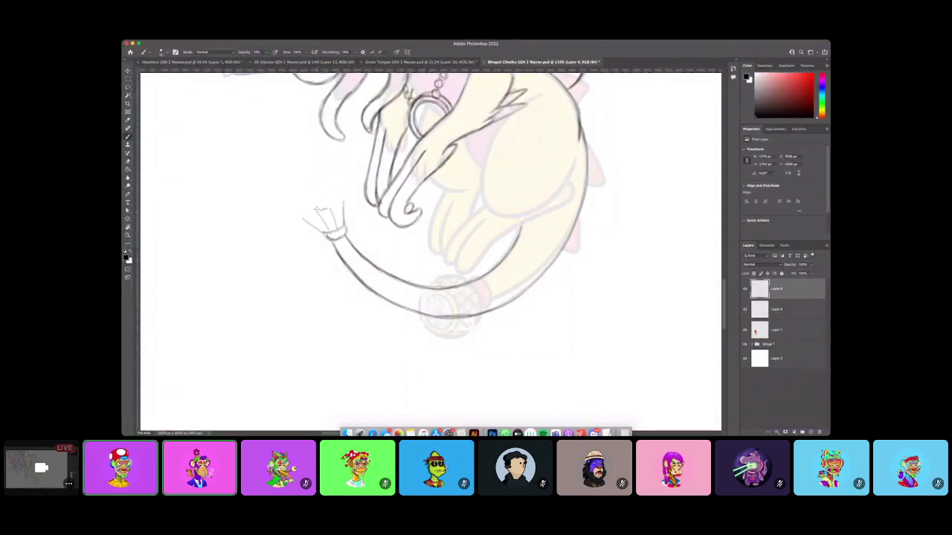
key("r")
left_click_drag(454, 201, 416, 197)
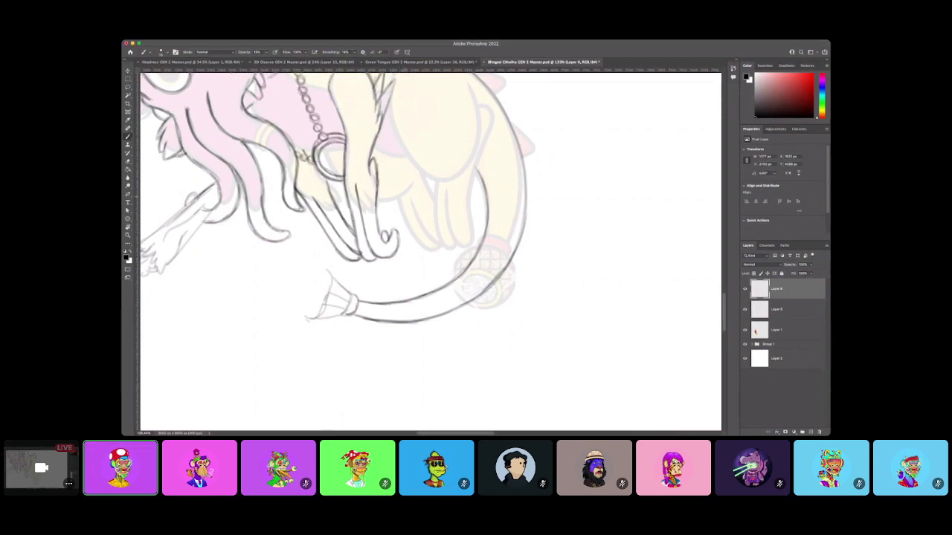
left_click_drag(305, 319, 316, 315)
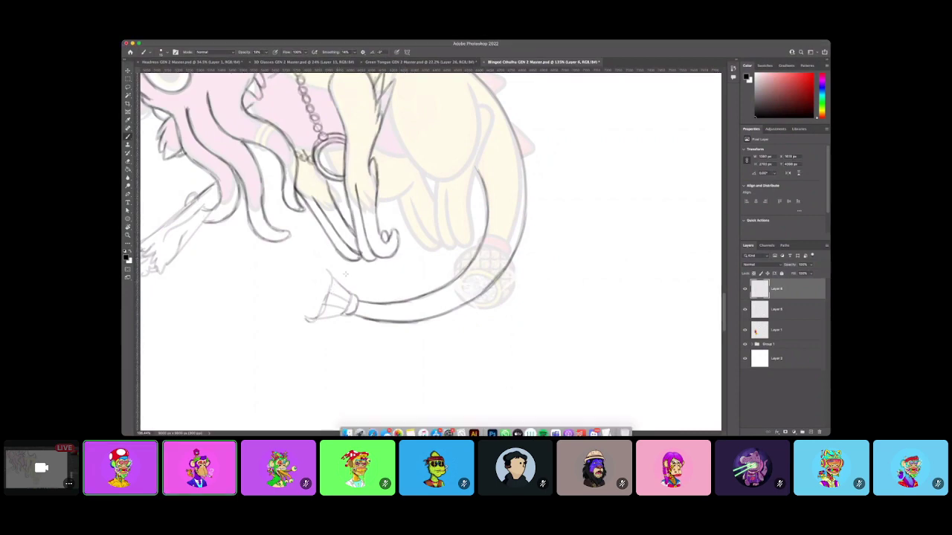
Sketch a double-lined band around the near foreleg just above the wrist.
key("z")
left_click_drag(389, 300, 360, 318)
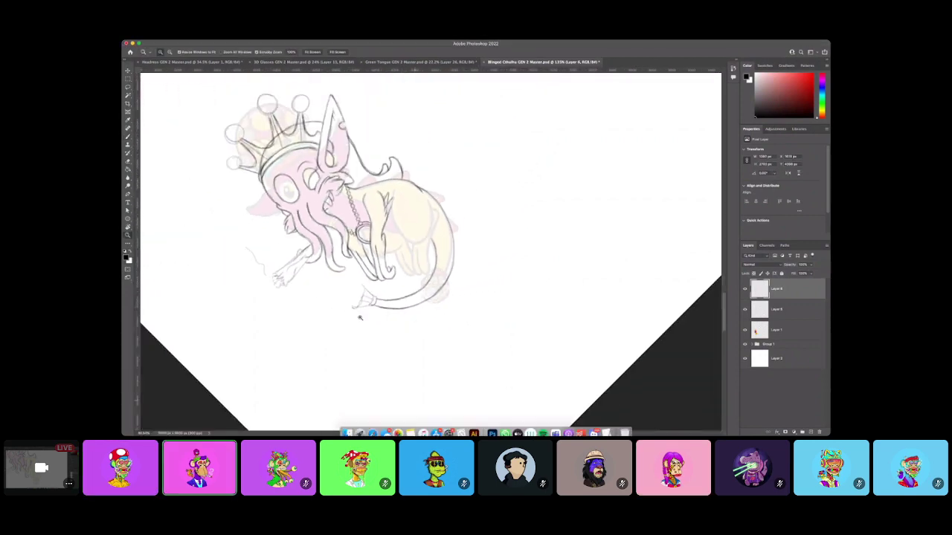
key("r")
left_click_drag(478, 138, 521, 195)
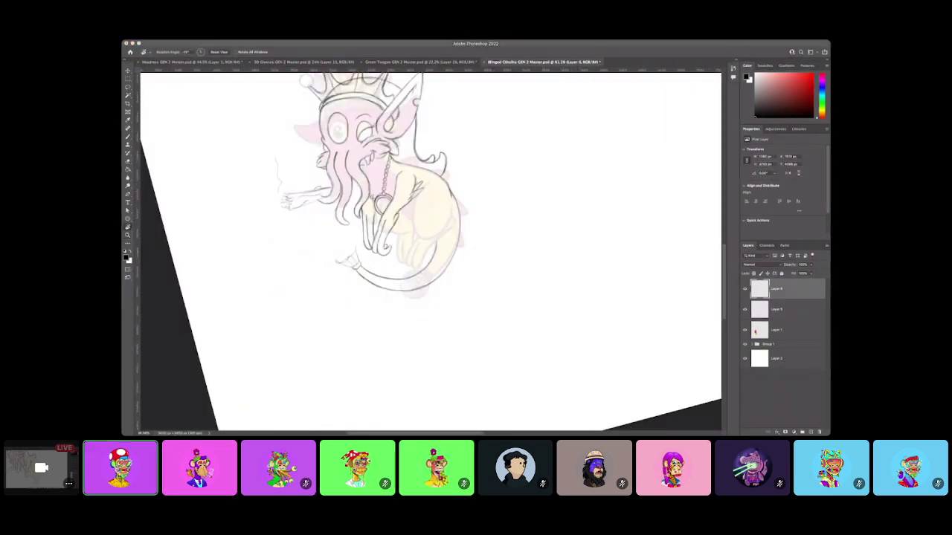
key("z")
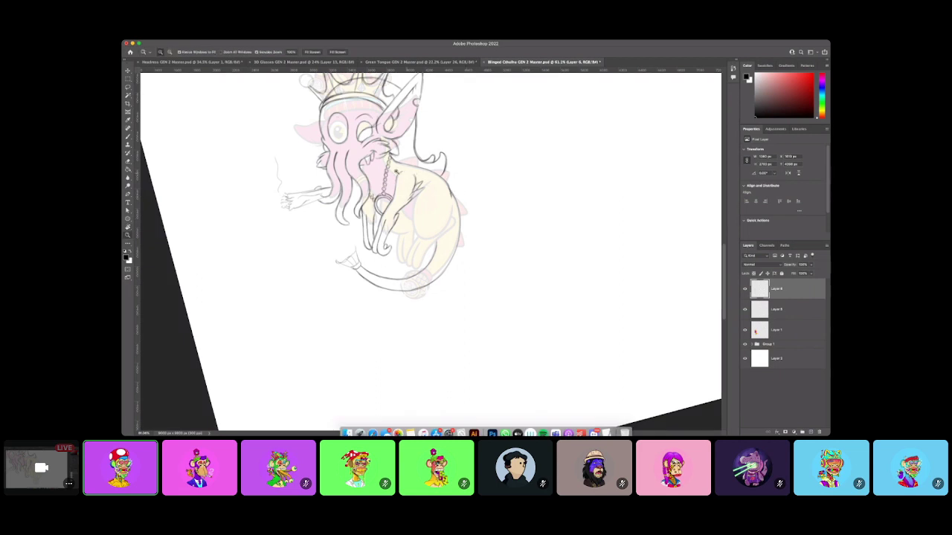
left_click_drag(402, 174, 415, 179)
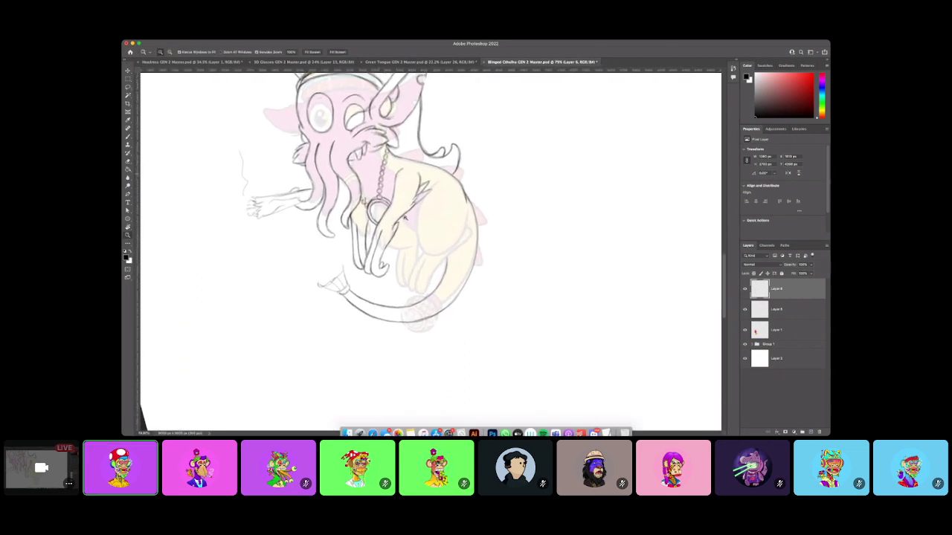
left_click_drag(421, 242, 425, 235)
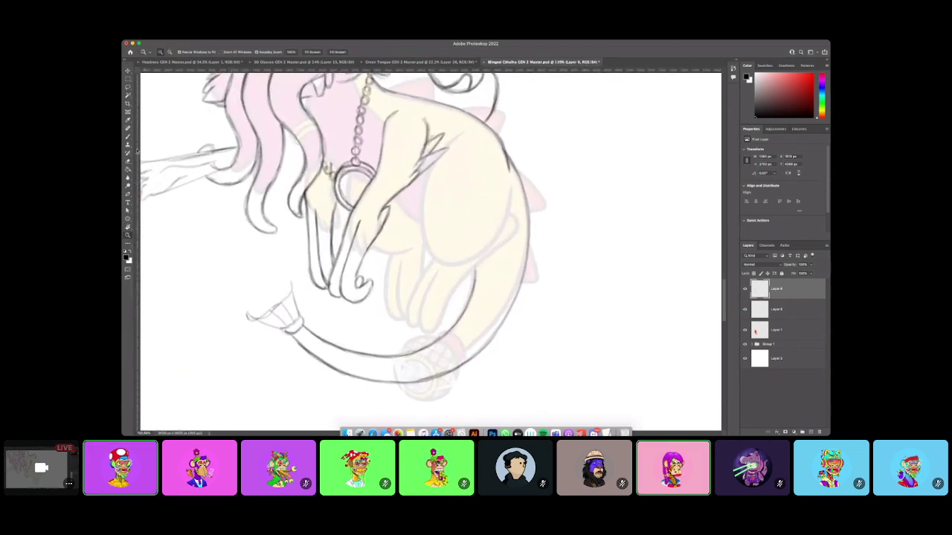
key("b")
mouse_move(366, 193)
left_mouse_down()
mouse_move(384, 205)
mouse_move(379, 196)
left_mouse_up()
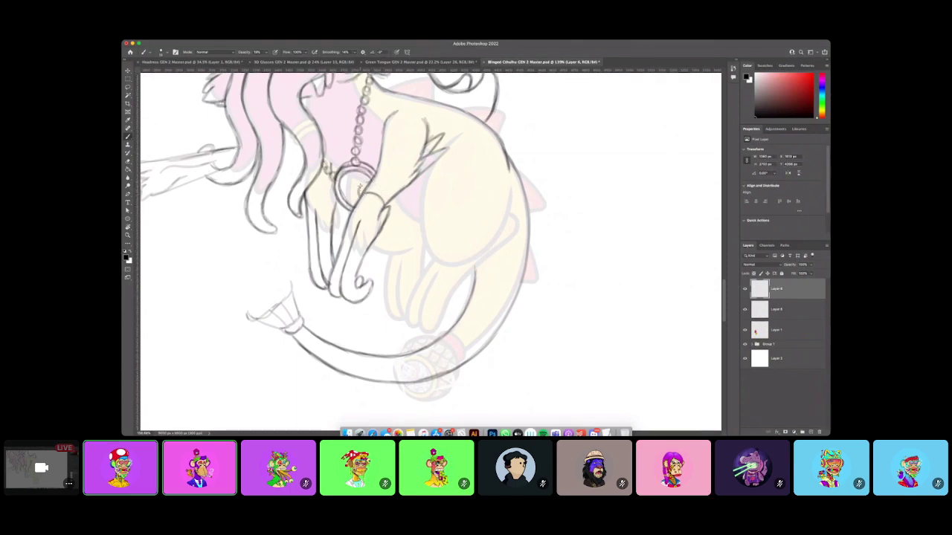
left_click_drag(362, 186, 386, 190)
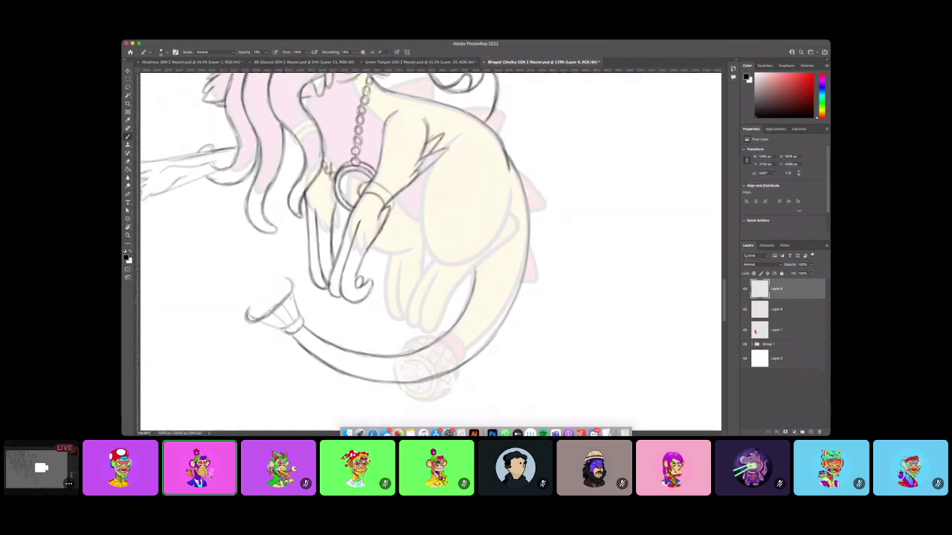
Go over the upper corner of the tail's flared end to darken its outward curl.
left_click_drag(294, 296, 286, 277)
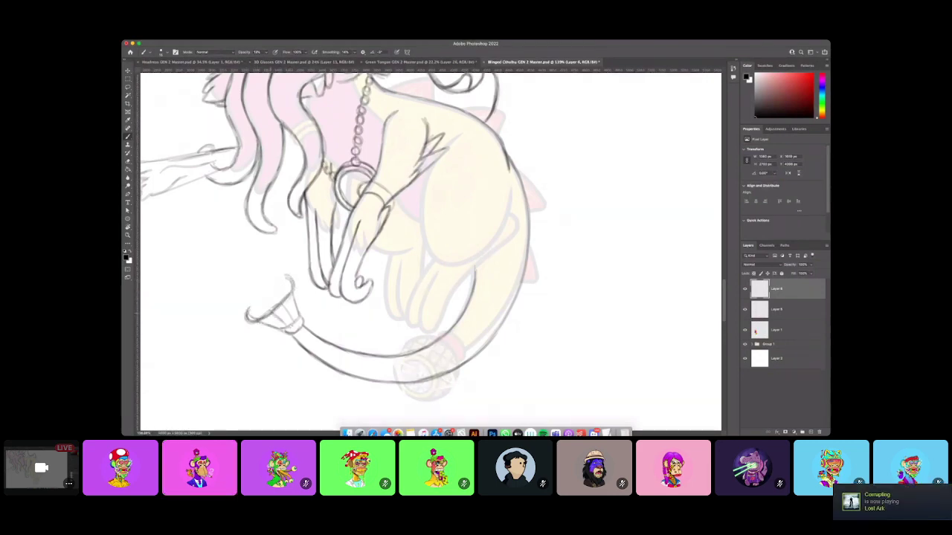
key("z")
left_click(360, 297, "alt")
left_click(378, 297, "alt")
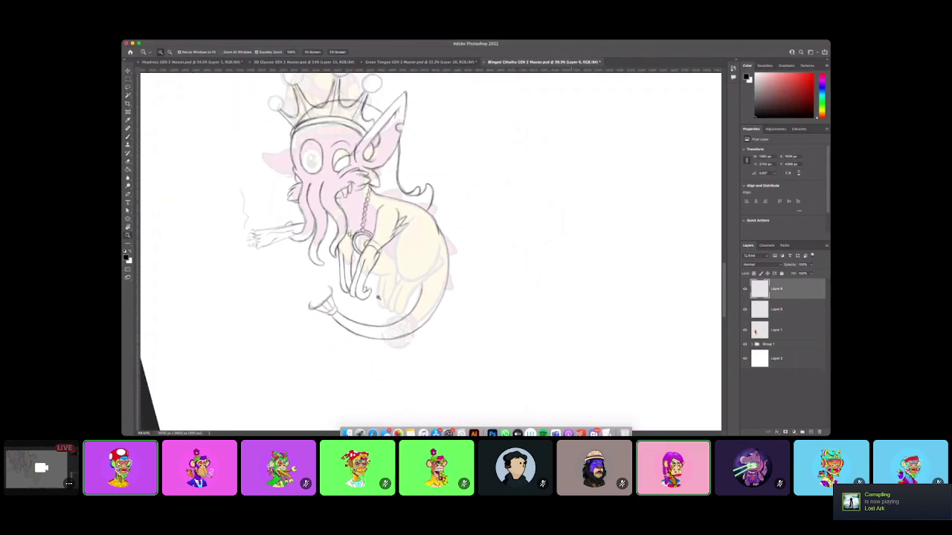
Go over the upper side of the tail's flared end and shape its outward-curling upper corner.
left_click(357, 314)
left_click(358, 303)
left_click(340, 290)
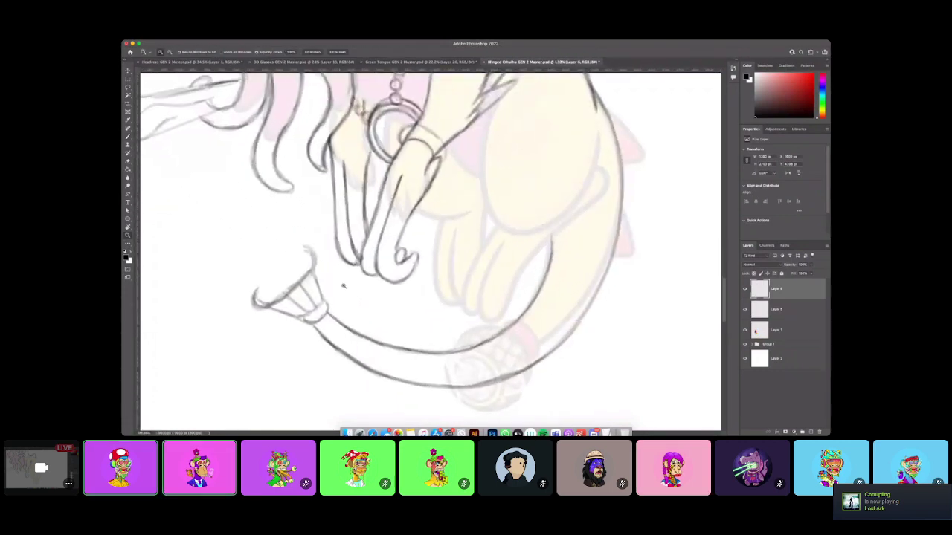
key("b")
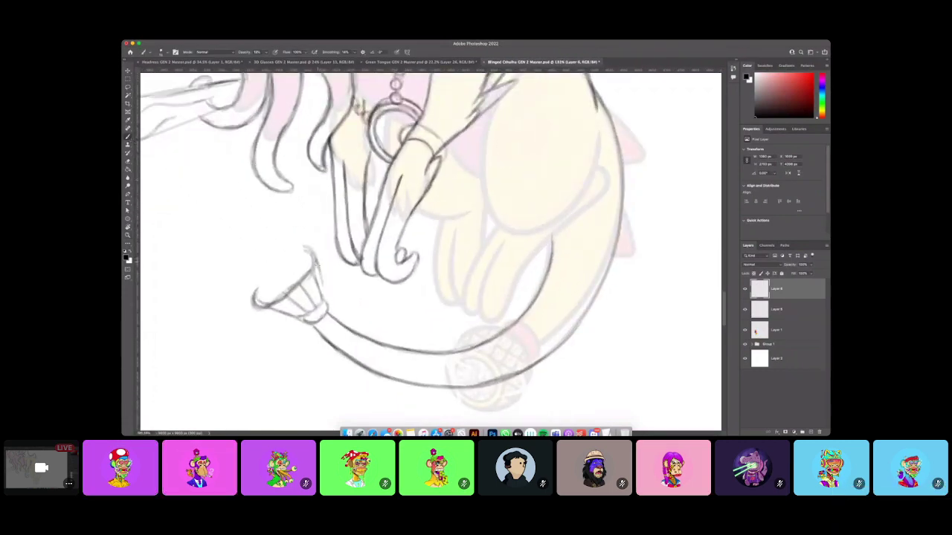
left_click_drag(316, 262, 323, 297)
mouse_move(263, 304)
left_mouse_down()
mouse_move(306, 279)
mouse_move(308, 247)
left_mouse_up()
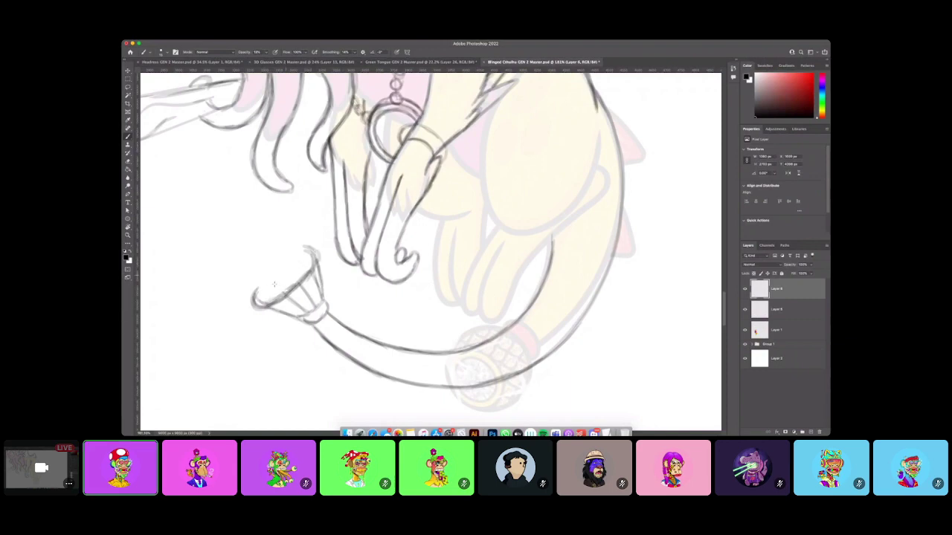
mouse_move(253, 291)
left_mouse_down()
mouse_move(294, 202)
mouse_move(304, 242)
left_mouse_up()
key("super+z")
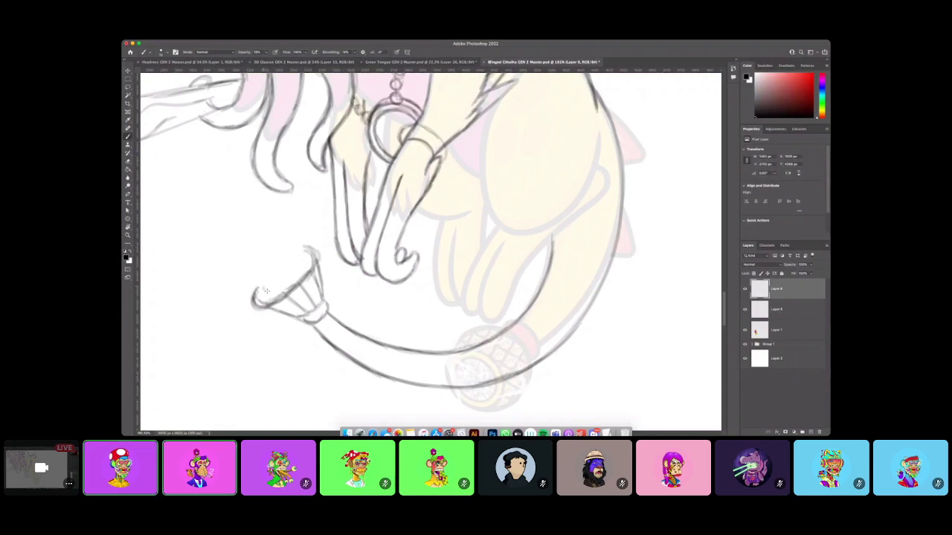
Close the flared end with a thick rim and sketch a fluffy tuft above it, surrounded by small pointed leaves.
mouse_move(266, 291)
left_mouse_down()
mouse_move(301, 260)
mouse_move(293, 259)
mouse_move(318, 256)
mouse_move(287, 297)
left_mouse_up()
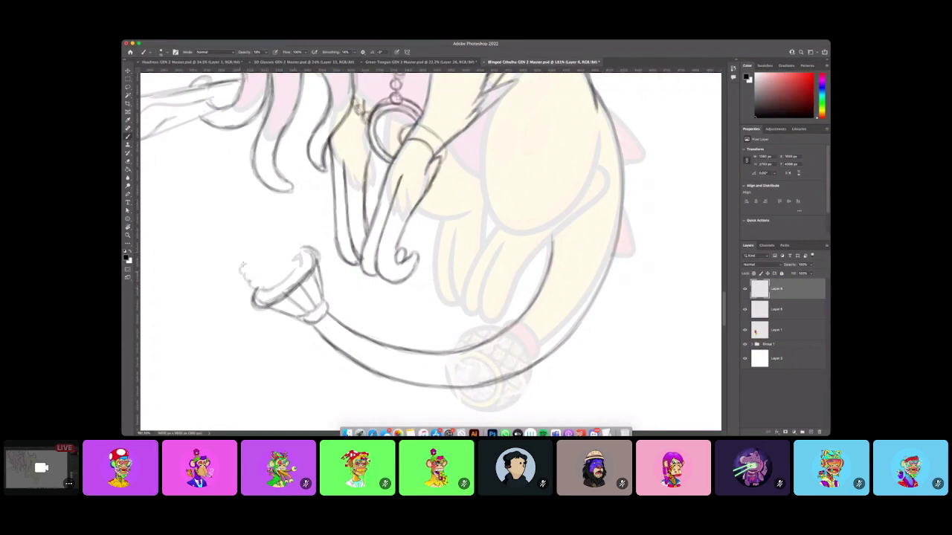
mouse_move(256, 242)
left_mouse_down()
mouse_move(268, 232)
mouse_move(301, 235)
mouse_move(306, 254)
left_mouse_up()
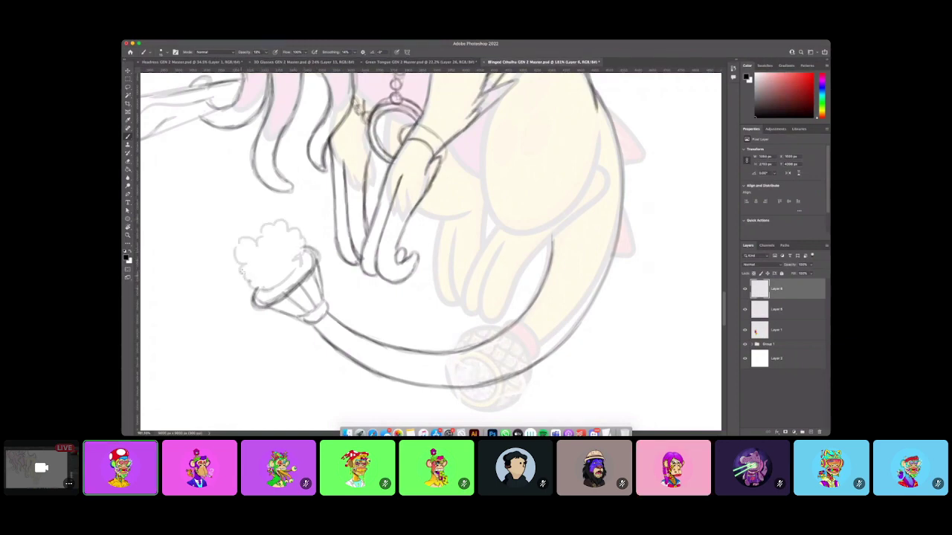
mouse_move(230, 285)
left_mouse_down()
mouse_move(248, 271)
mouse_move(238, 221)
left_mouse_up()
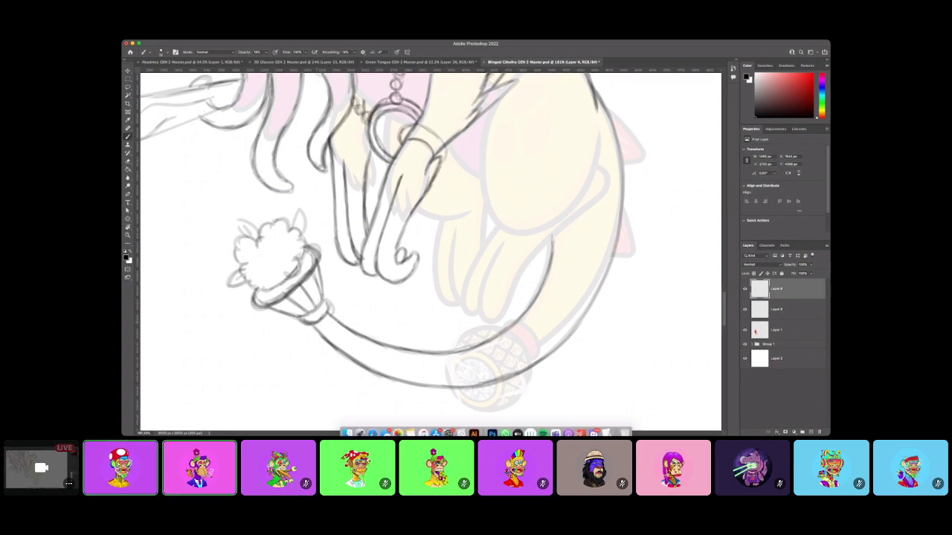
Erase the sketched hand, forearm and smoke line beside the tentacles on the layer directly below the top one.
key("z")
left_click(388, 313, "alt")
left_click_drag(388, 313, 580, 289)
left_click_drag(420, 256, 441, 253)
scroll(440, 253, "up", 2)
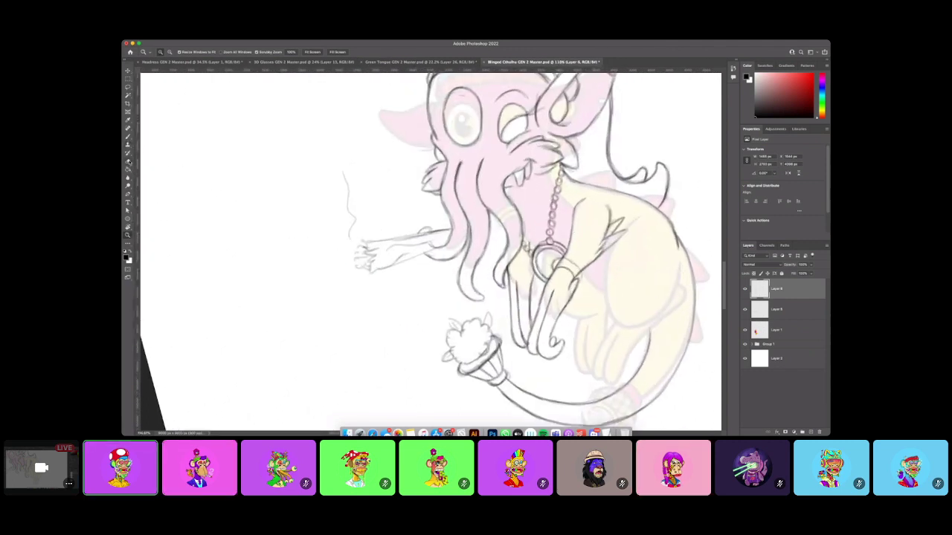
key("b")
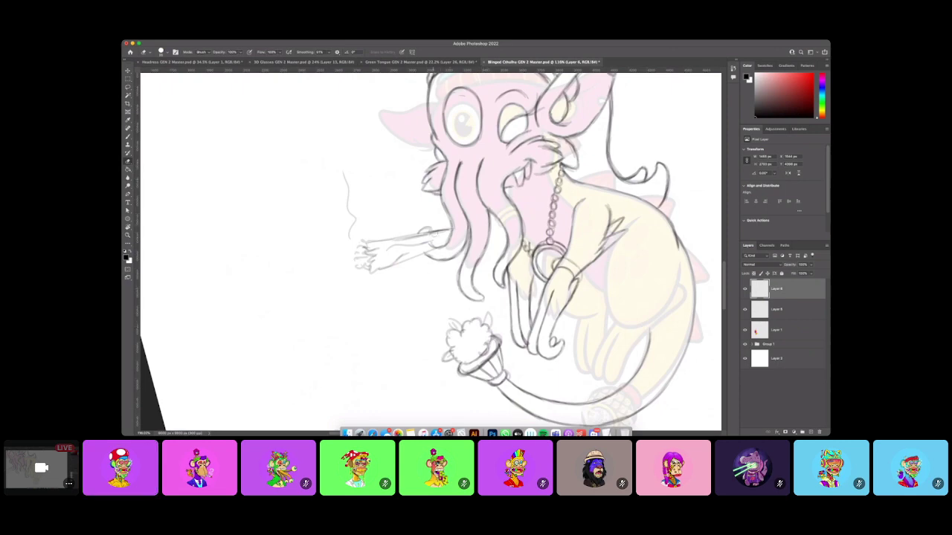
key("alt+bracketleft")
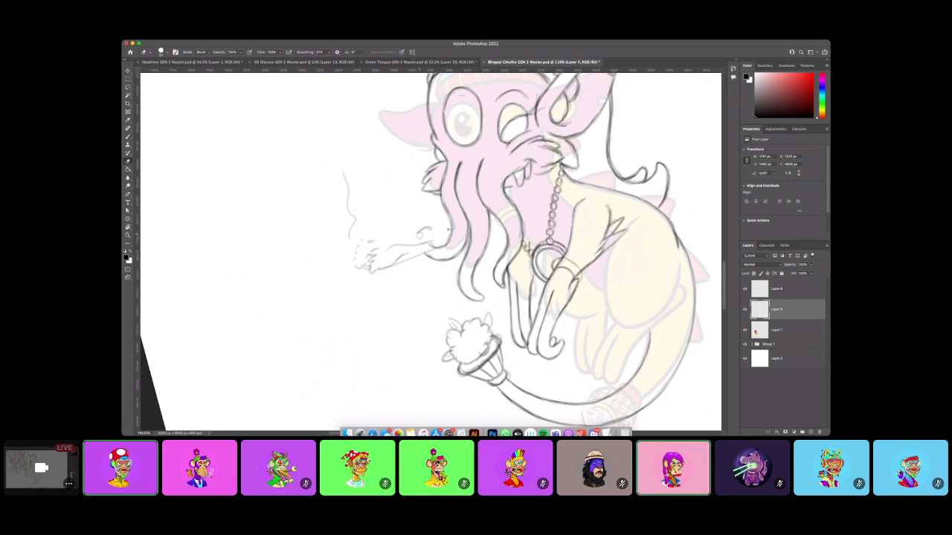
mouse_move(429, 242)
left_mouse_down()
mouse_move(390, 263)
mouse_move(400, 237)
mouse_move(366, 243)
mouse_move(356, 247)
mouse_move(362, 266)
mouse_move(390, 265)
mouse_move(366, 247)
mouse_move(359, 273)
mouse_move(343, 167)
mouse_move(409, 261)
left_mouse_up()
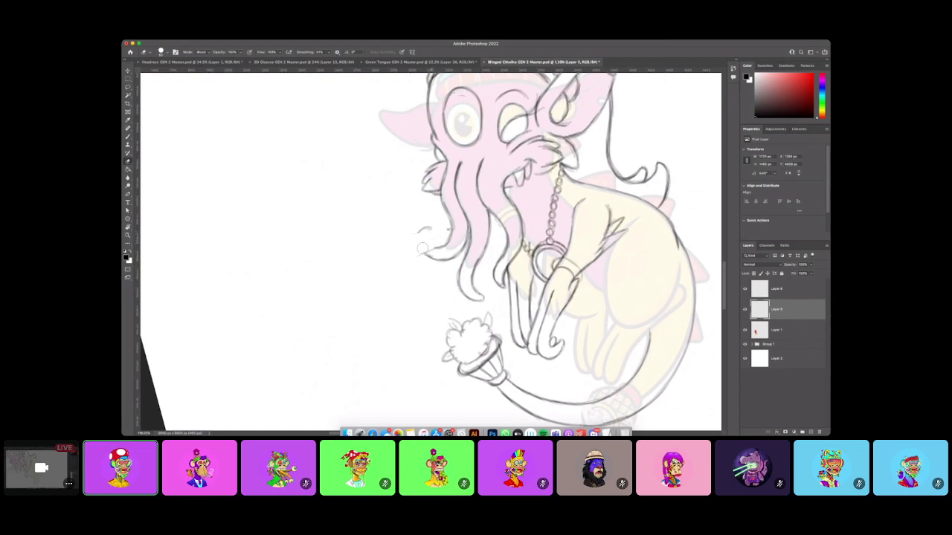
Sketch a burning match in the erased area, with a round head, a tall flame and a darkened stick reaching the tentacles.
left_click(128, 136)
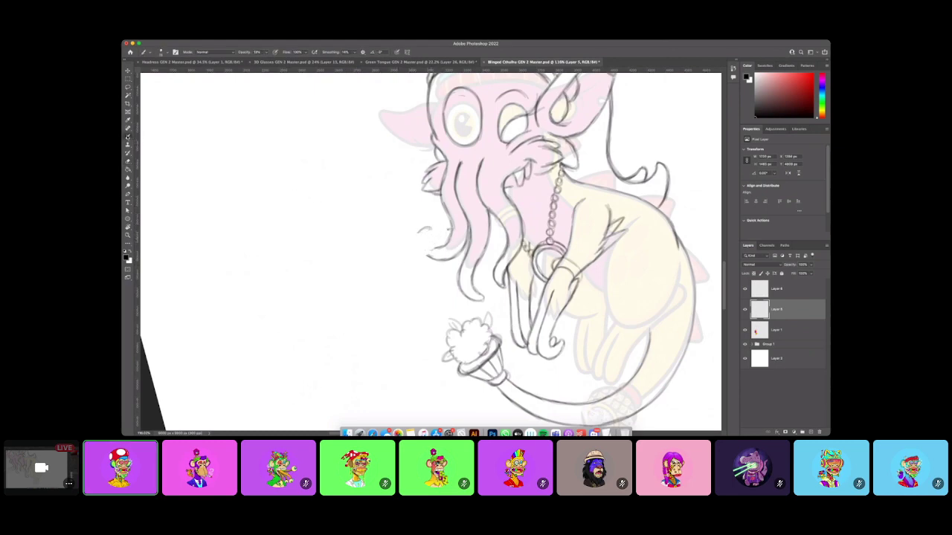
key("super+z")
mouse_move(449, 225)
left_mouse_down()
mouse_move(387, 255)
mouse_move(441, 243)
mouse_move(391, 252)
mouse_move(445, 235)
mouse_move(358, 261)
mouse_move(380, 266)
mouse_move(361, 259)
mouse_move(370, 262)
mouse_move(357, 236)
mouse_move(360, 268)
mouse_move(349, 222)
left_mouse_up()
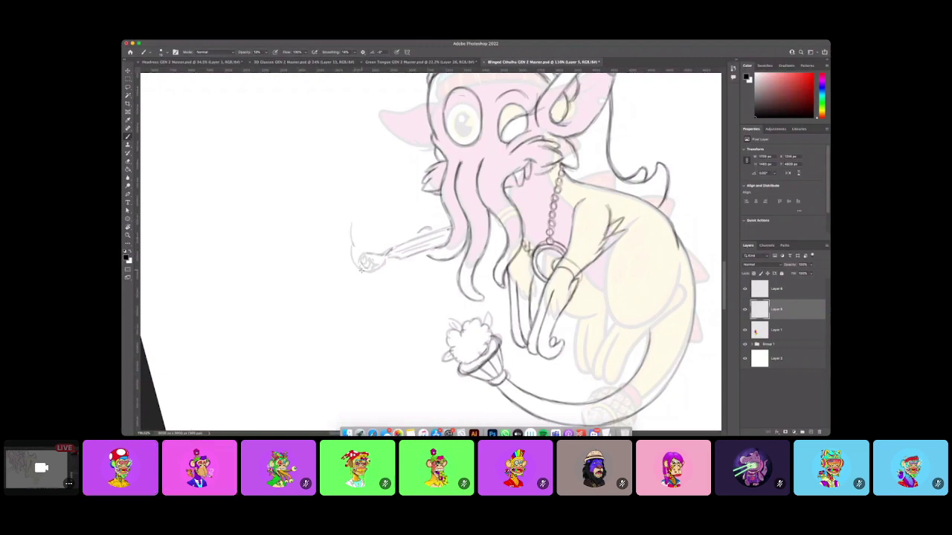
mouse_move(345, 251)
left_mouse_down()
mouse_move(345, 203)
mouse_move(373, 238)
left_mouse_up()
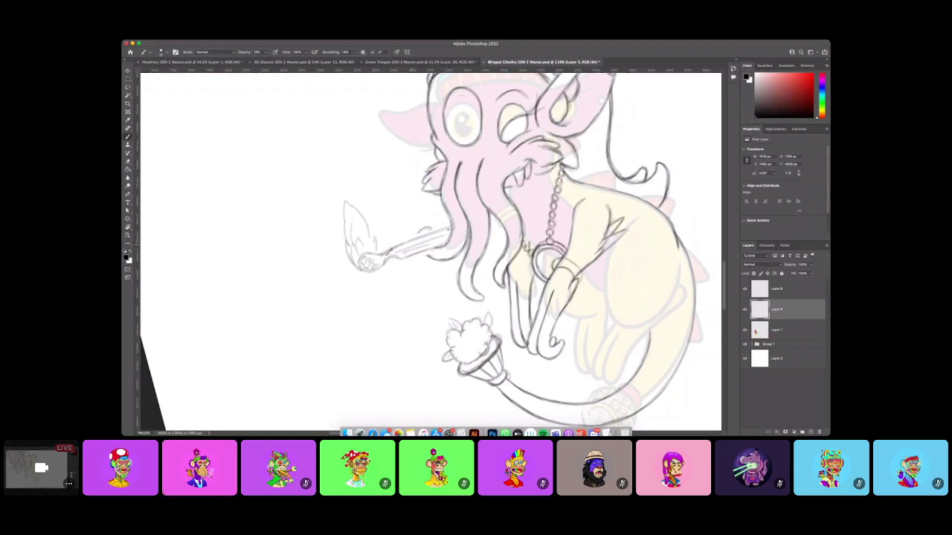
mouse_move(398, 249)
left_mouse_down()
mouse_move(374, 258)
mouse_move(424, 230)
mouse_move(429, 258)
mouse_move(450, 227)
left_mouse_up()
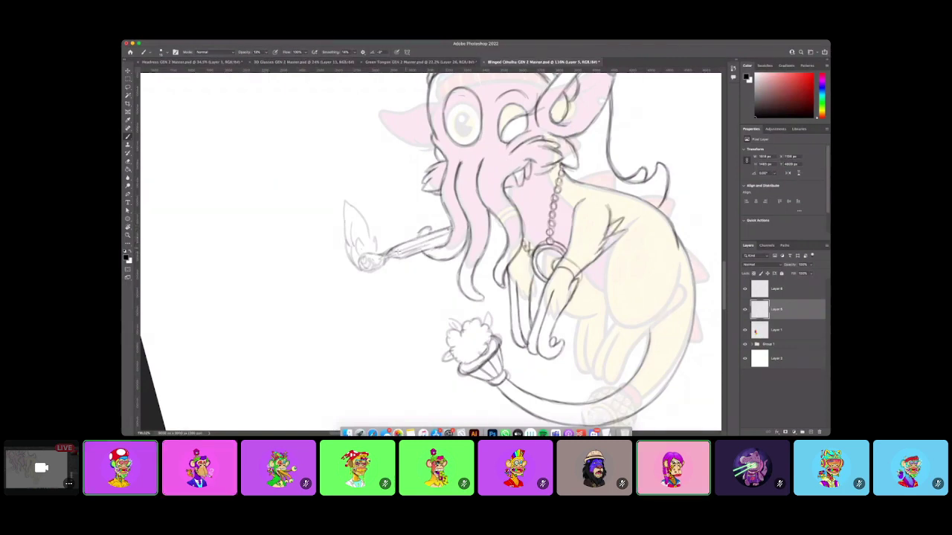
left_click_drag(396, 253, 446, 237)
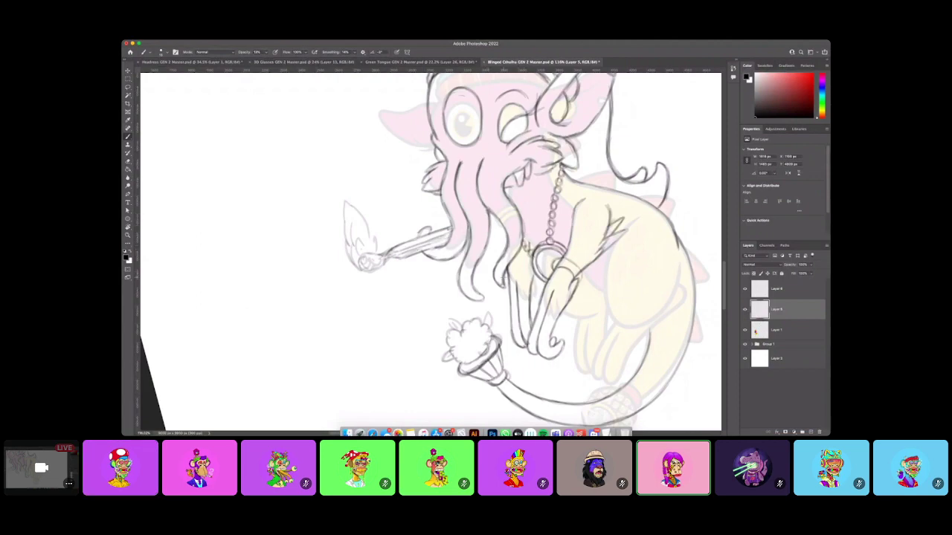
Trace the rounded outline of the near hind thigh over the faded artwork.
scroll(425, 250, "right", 4)
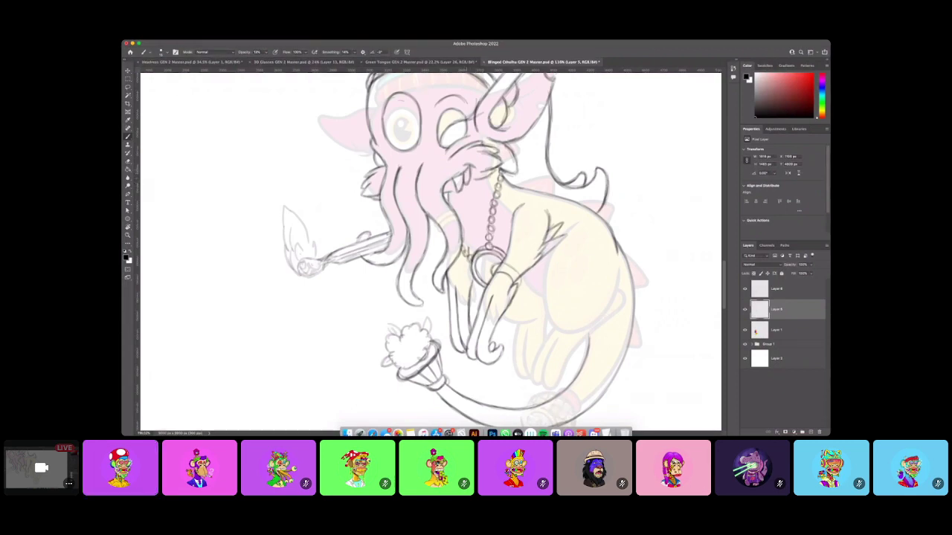
scroll(579, 212, "right", 5)
scroll(579, 211, "down", 5)
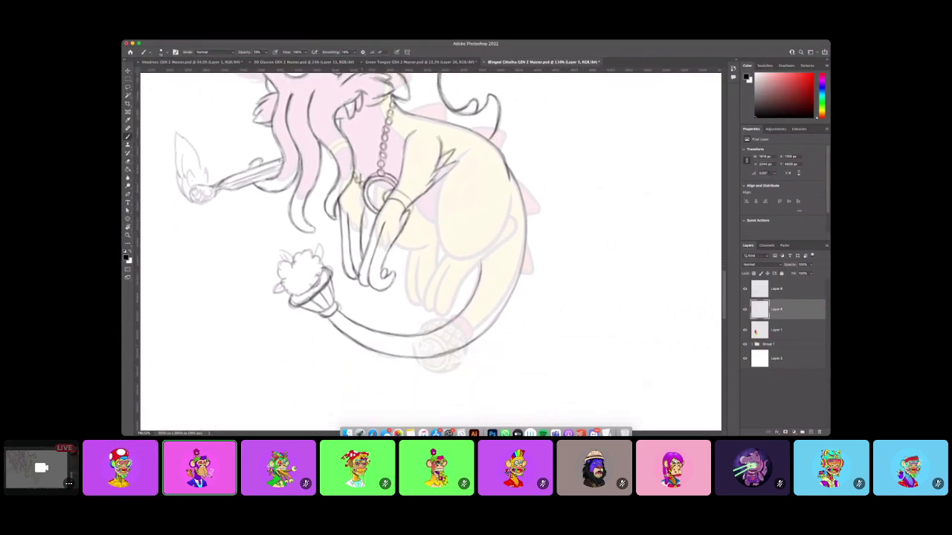
scroll(458, 245, "right", 3)
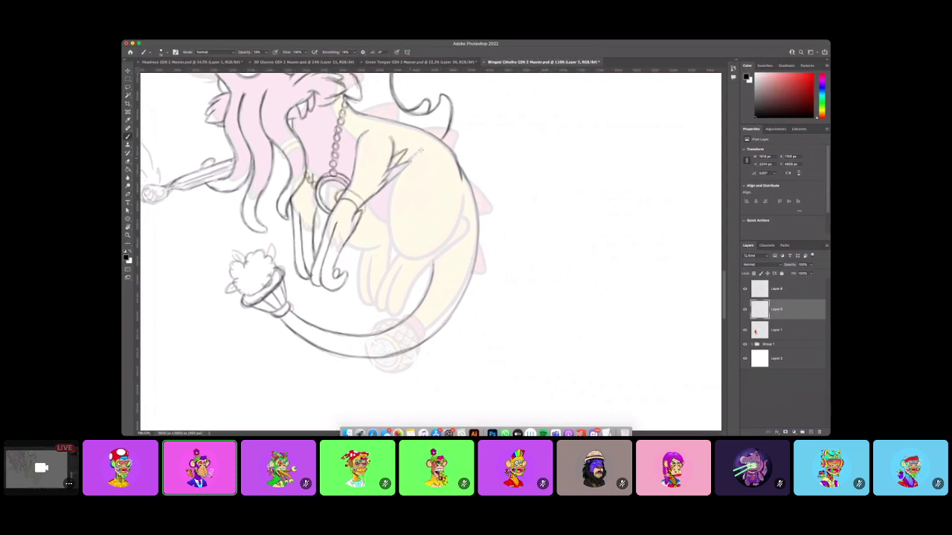
left_click_drag(391, 178, 393, 237)
mouse_move(418, 255)
left_mouse_down()
mouse_move(439, 249)
mouse_move(460, 216)
left_mouse_up()
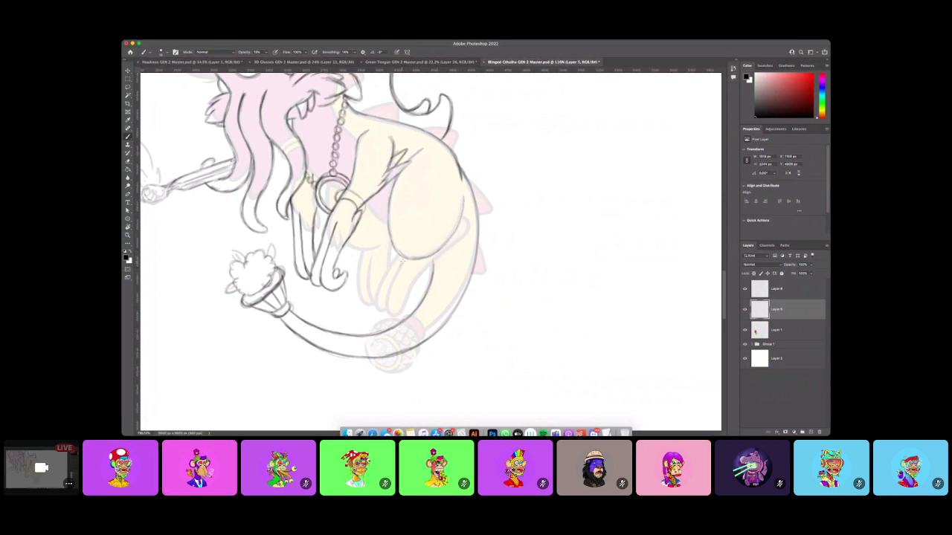
Sketch the near hind leg's lower part and foot below the thigh, and a hooked curl behind the thigh.
left_click_drag(396, 268, 384, 310)
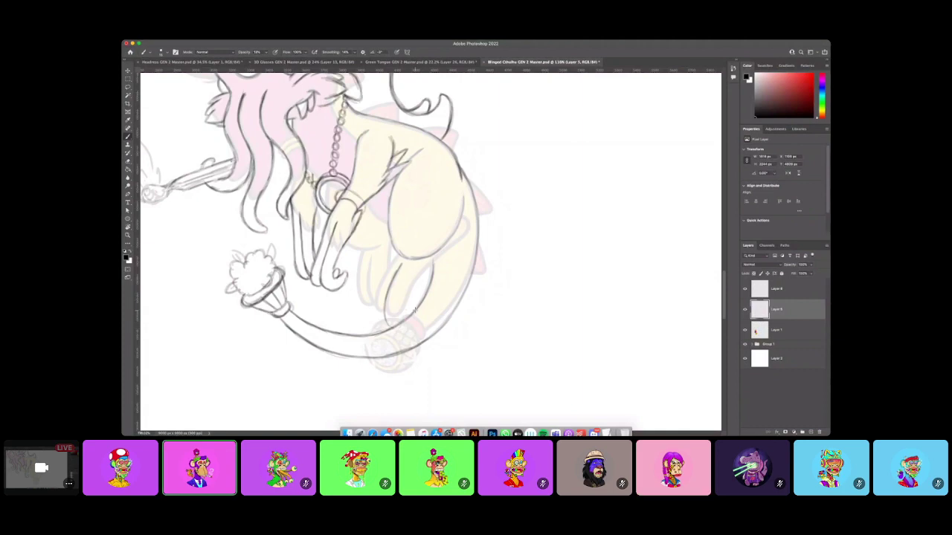
mouse_move(407, 291)
left_mouse_down()
mouse_move(409, 303)
mouse_move(374, 320)
mouse_move(395, 259)
left_mouse_up()
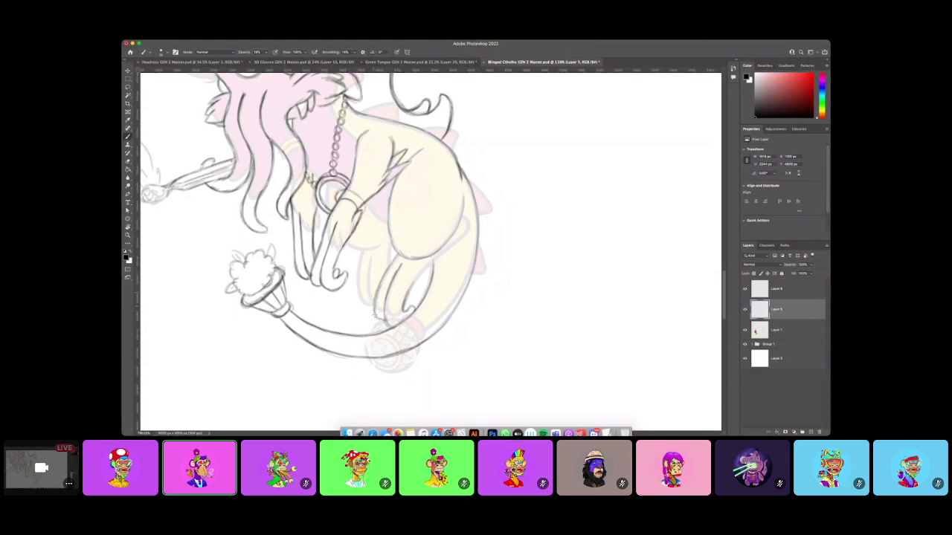
mouse_move(406, 303)
left_mouse_down()
mouse_move(430, 262)
mouse_move(409, 289)
mouse_move(443, 250)
mouse_move(432, 259)
mouse_move(457, 241)
mouse_move(464, 247)
mouse_move(467, 217)
left_mouse_up()
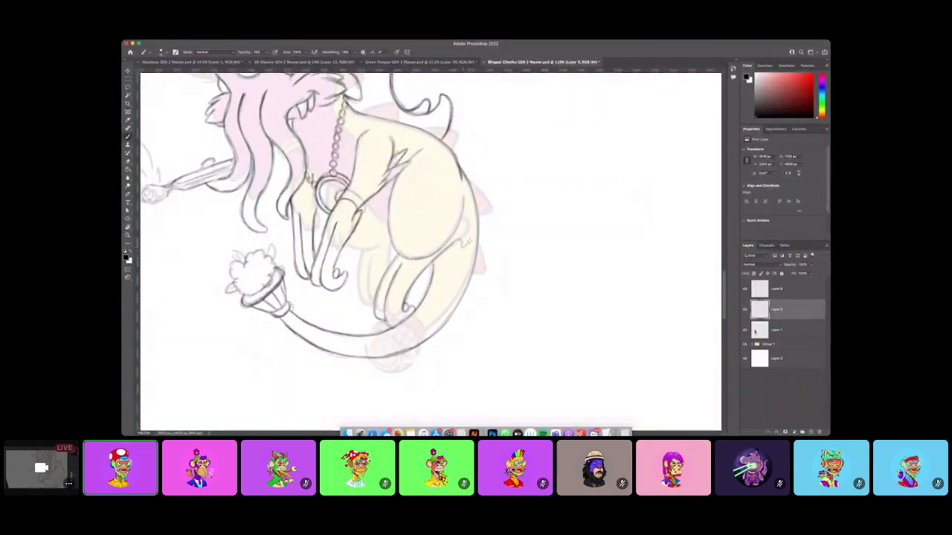
mouse_move(473, 229)
left_mouse_down()
mouse_move(459, 216)
mouse_move(473, 231)
mouse_move(468, 242)
mouse_move(455, 240)
mouse_move(439, 257)
mouse_move(472, 225)
mouse_move(464, 218)
left_mouse_up()
left_click_drag(443, 249, 421, 258)
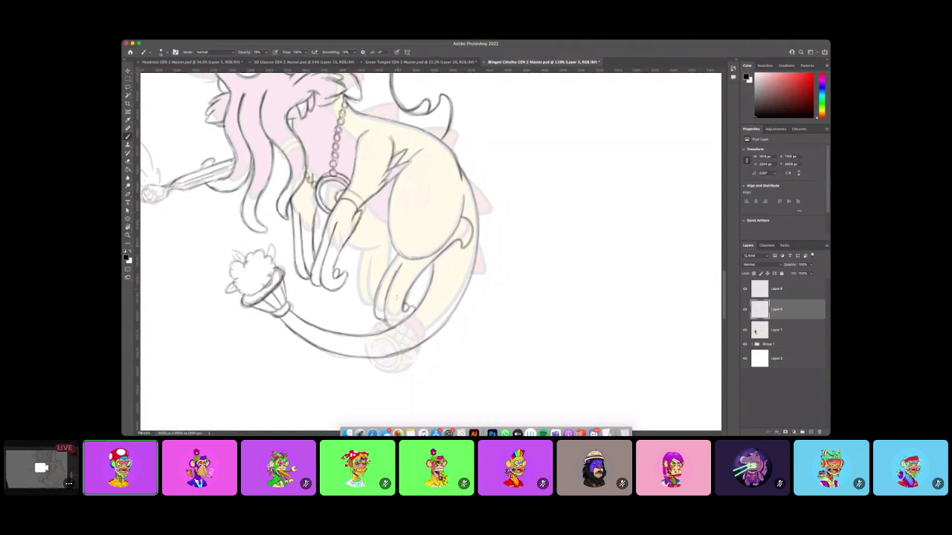
Sketch the far hind leg beneath the belly line and add small details to the near foreleg's band.
left_click_drag(376, 300, 381, 319)
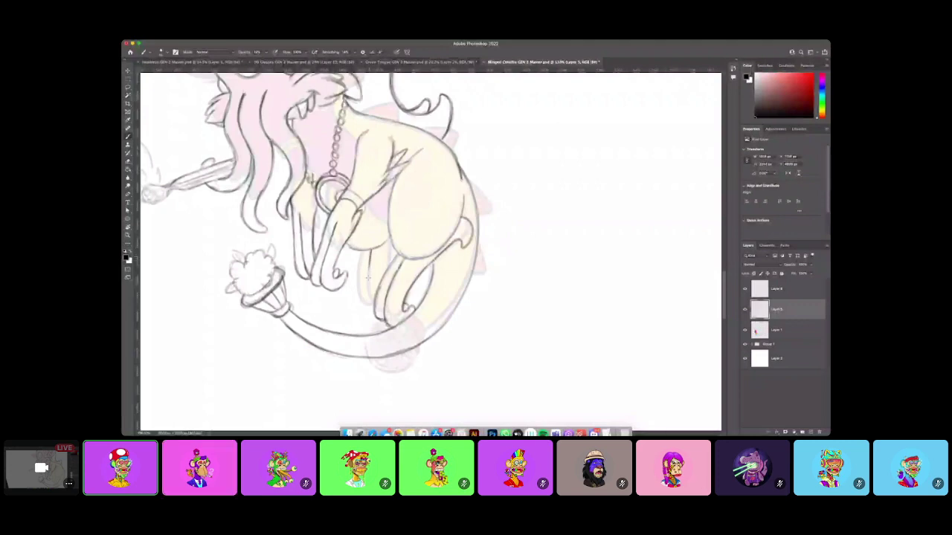
left_click_drag(370, 259, 368, 292)
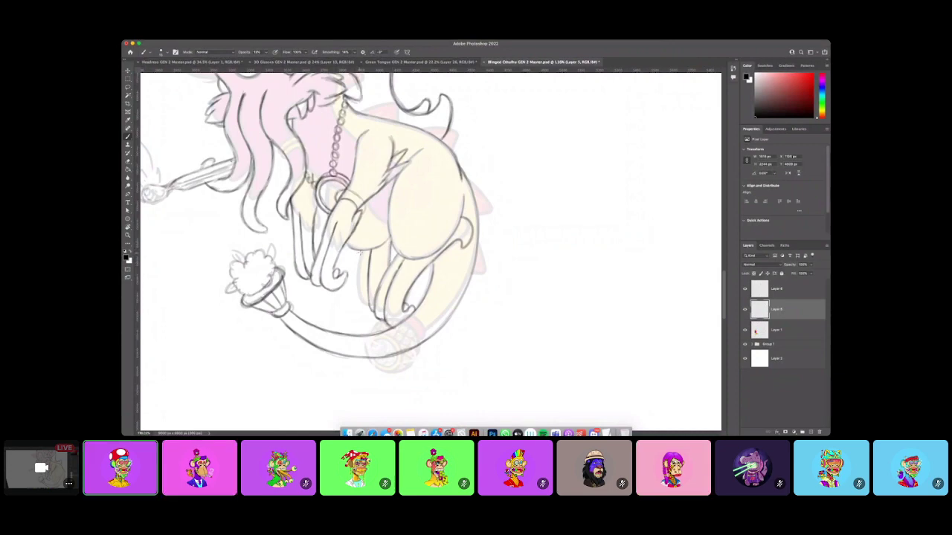
left_click_drag(361, 250, 358, 302)
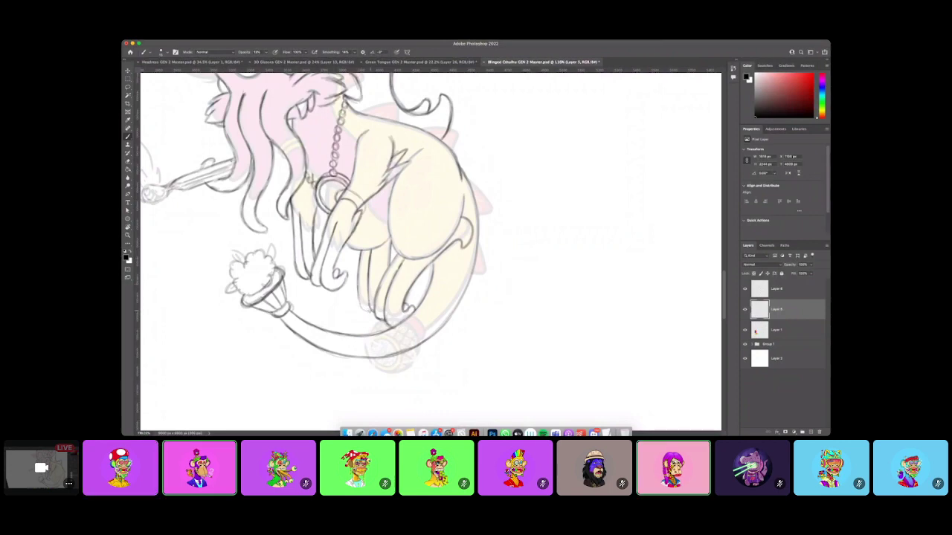
mouse_move(361, 251)
left_mouse_down()
mouse_move(365, 313)
mouse_move(373, 314)
mouse_move(370, 250)
mouse_move(388, 265)
left_mouse_up()
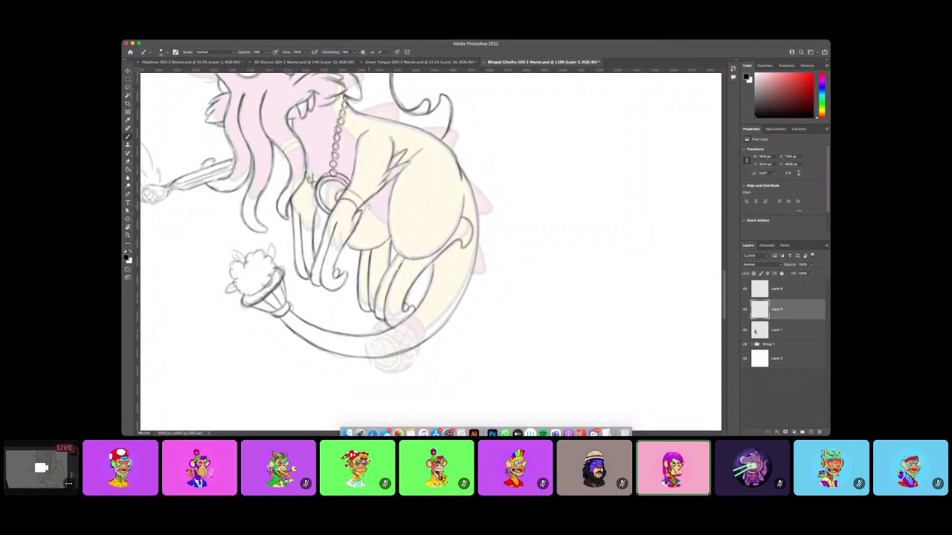
left_click_drag(370, 213, 389, 224)
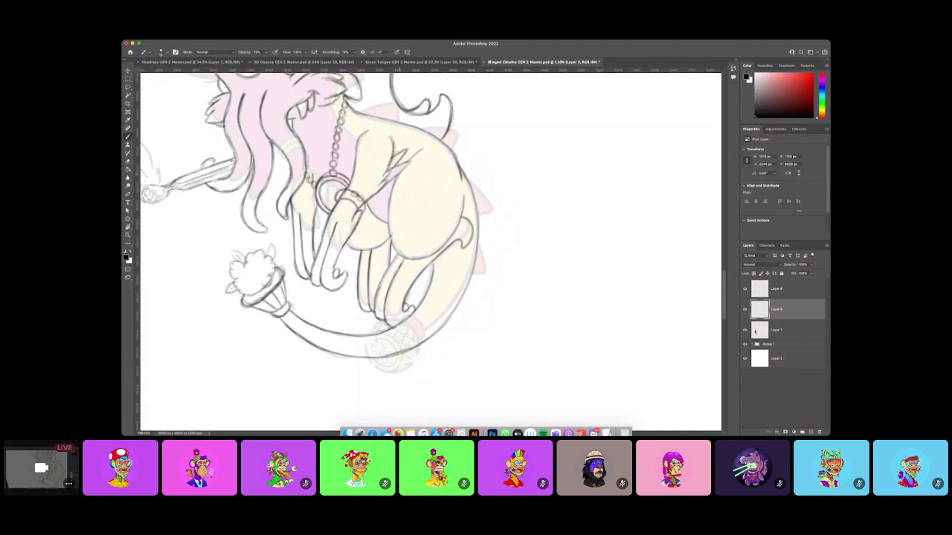
left_click_drag(403, 199, 424, 162)
key("super+z")
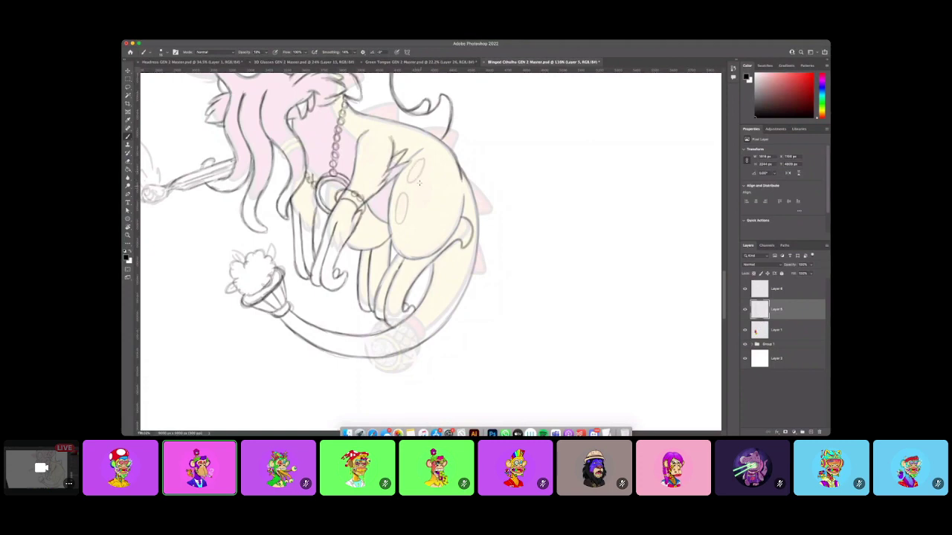
key("super+z")
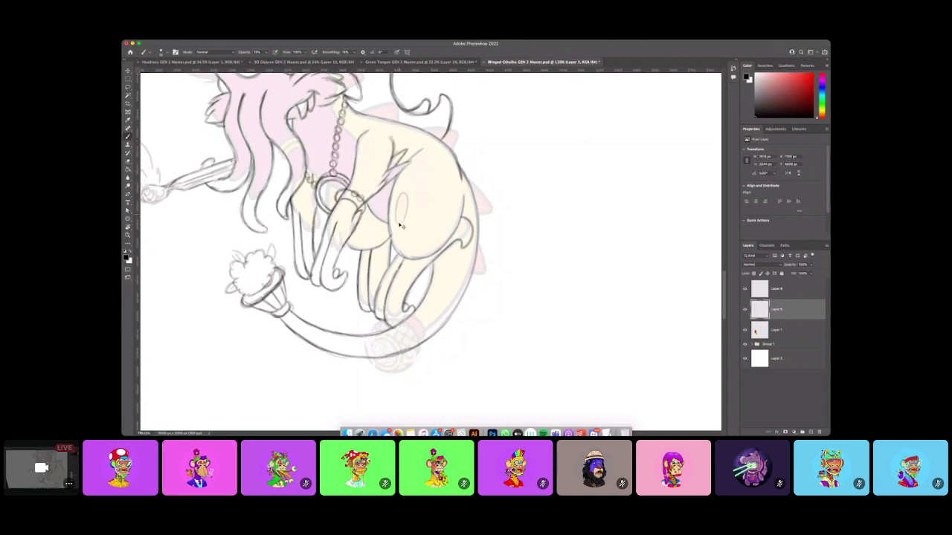
key("super+z")
Sketch three oval spots of different sizes along the front of the near hind thigh.
mouse_move(402, 203)
left_mouse_down()
mouse_move(397, 225)
mouse_move(409, 212)
mouse_move(402, 191)
mouse_move(422, 200)
left_mouse_up()
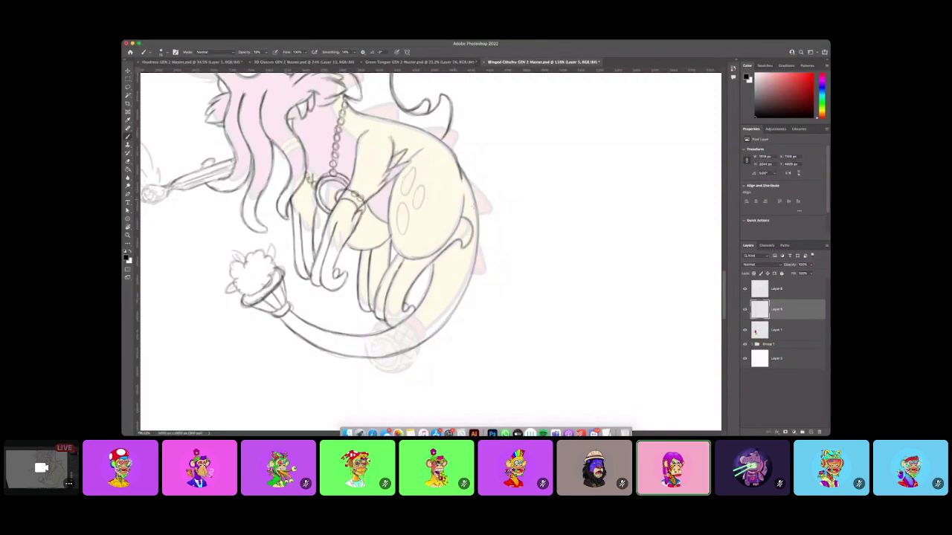
key("z")
left_click_drag(498, 264, 466, 269)
scroll(461, 171, "up", 5)
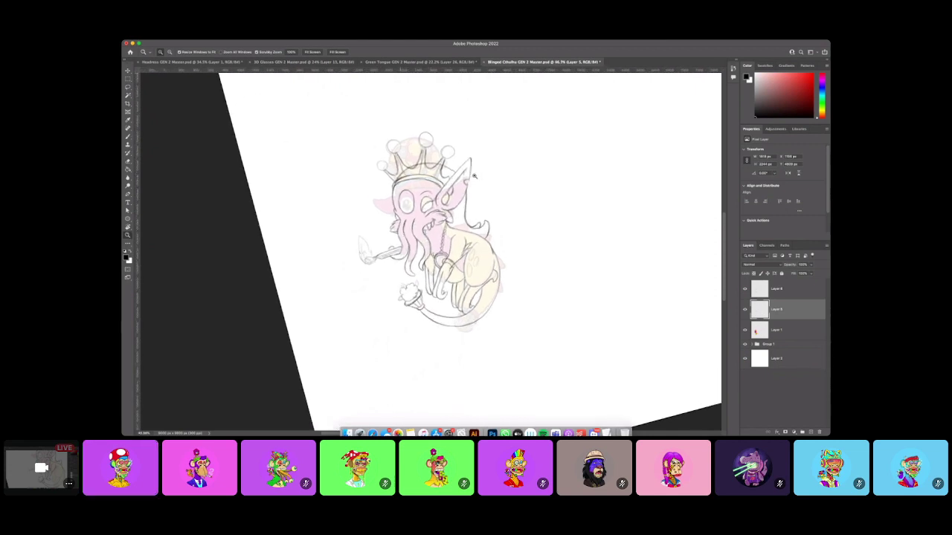
scroll(469, 171, "up", 5)
key("b")
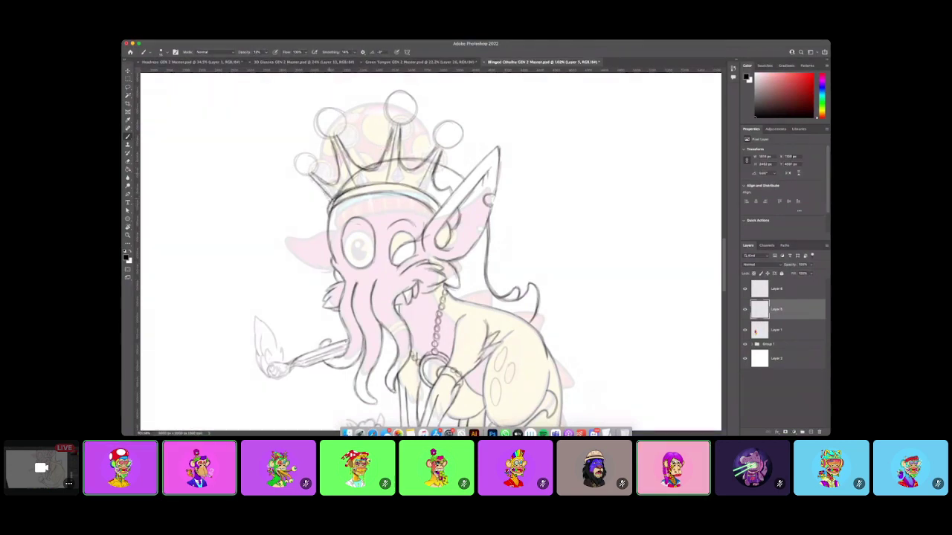
key("z")
mouse_move(435, 287)
left_mouse_down()
mouse_move(389, 290)
mouse_move(473, 291)
left_mouse_up()
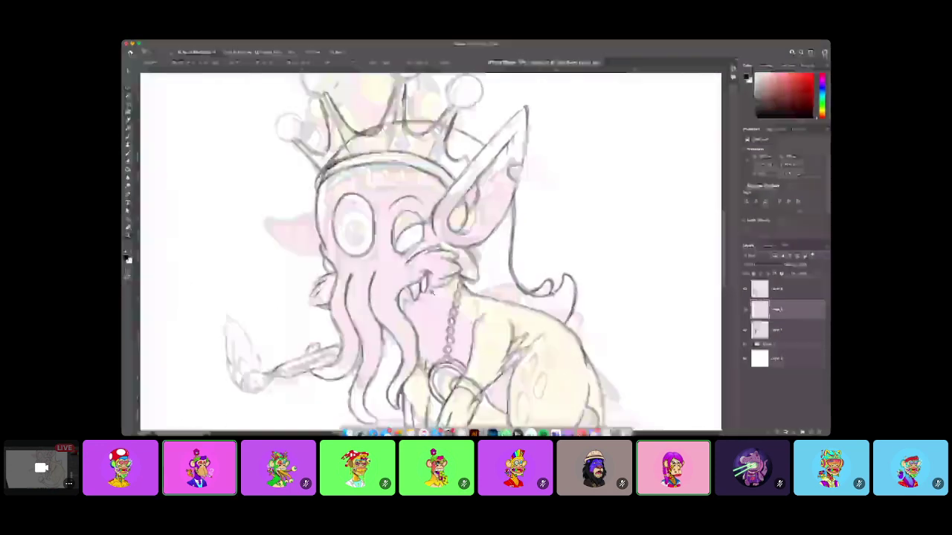
Create a new empty layer above the creature sketch and ready the Brush for drawing on it.
left_click(128, 137)
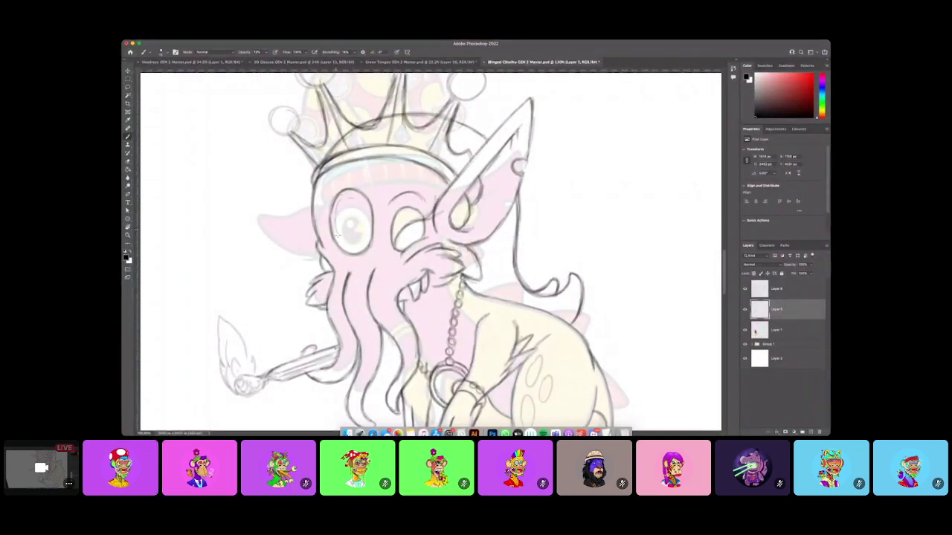
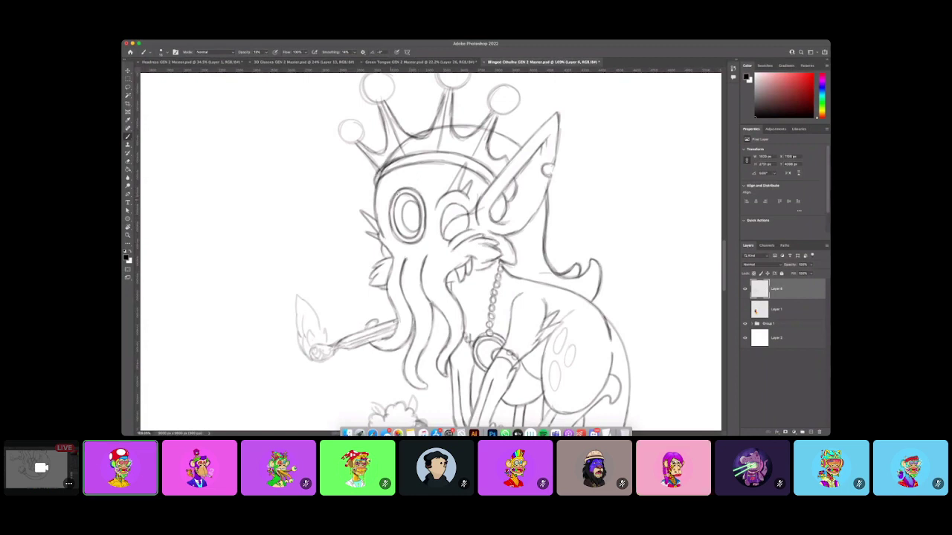
key("z")
left_click_drag(545, 295, 490, 295)
scroll(587, 286, "down", 1)
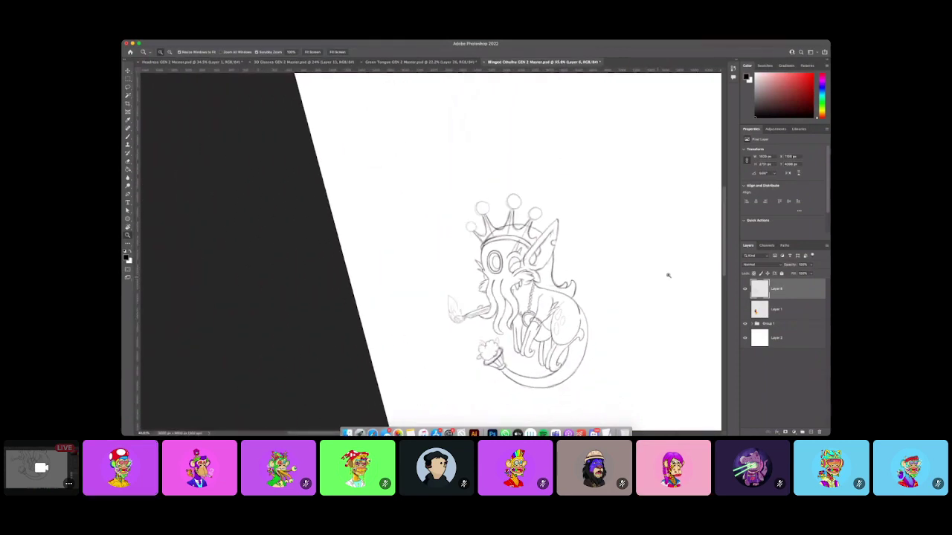
left_click(811, 432)
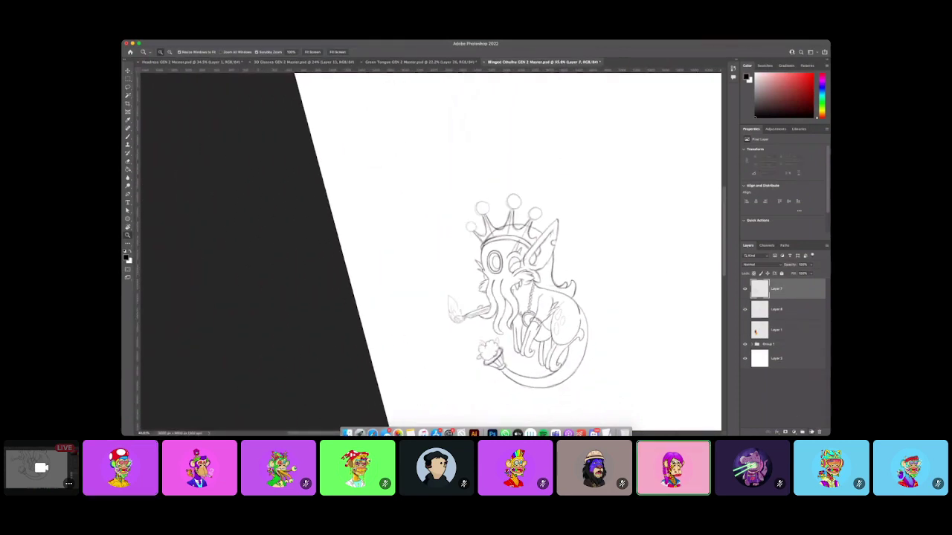
scroll(670, 305, "up", 3)
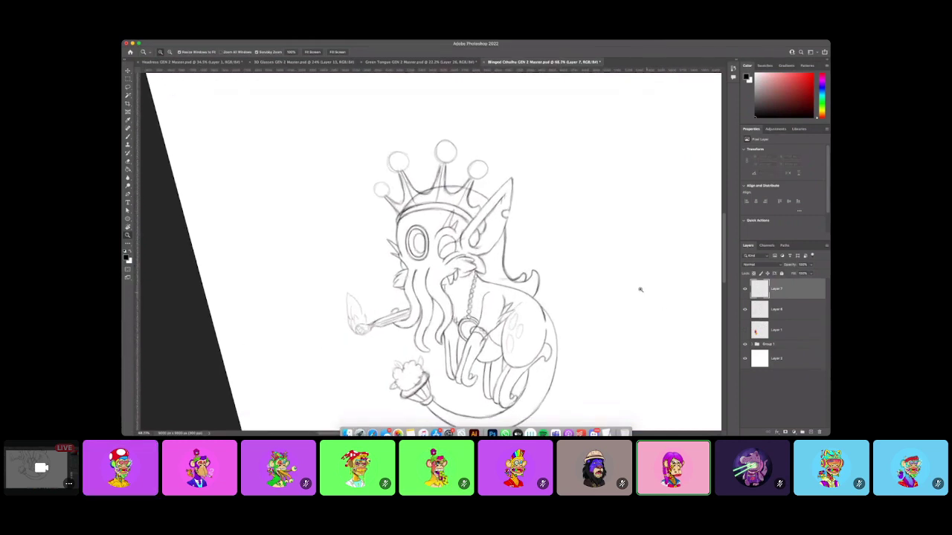
scroll(647, 290, "up", 2)
key("b")
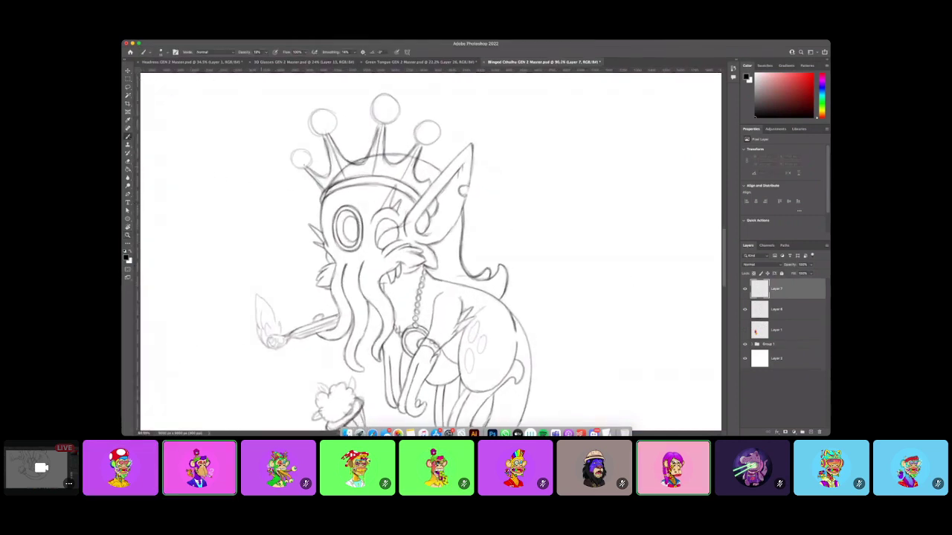
Sketch the wing's arm rising from the creature's back behind the ear, with a long leading bone extending from its bend.
mouse_move(439, 274)
left_mouse_down()
mouse_move(455, 259)
mouse_move(432, 279)
mouse_move(478, 225)
left_mouse_up()
key("super+z")
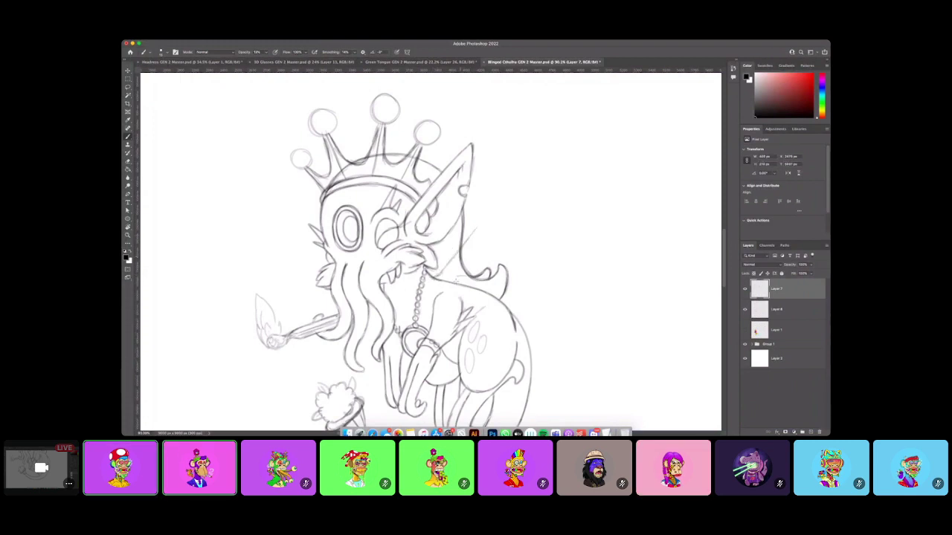
mouse_move(457, 279)
left_mouse_down()
mouse_move(479, 225)
mouse_move(536, 212)
left_mouse_up()
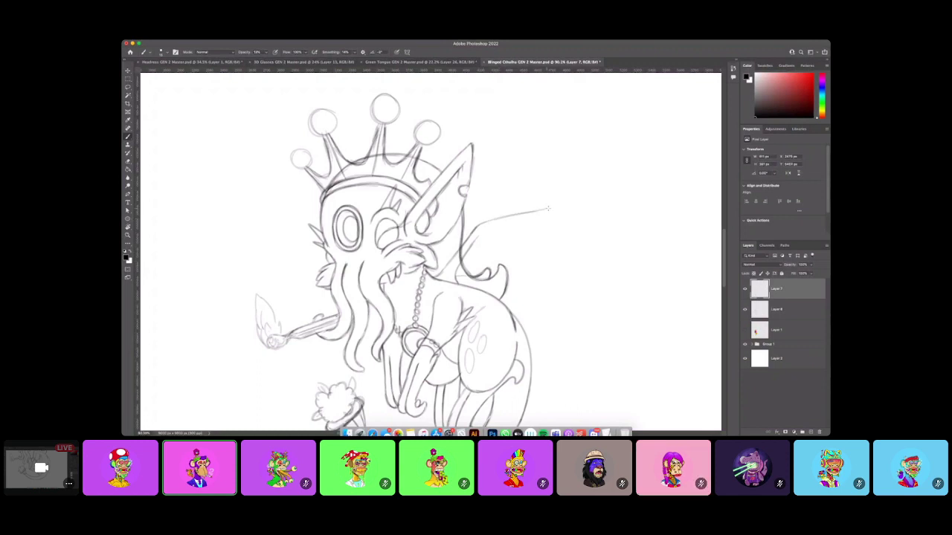
Sketch three straight finger bones fanning out from the wing's joint below the leading bone.
key("r")
left_click_drag(608, 209, 517, 117)
key("b")
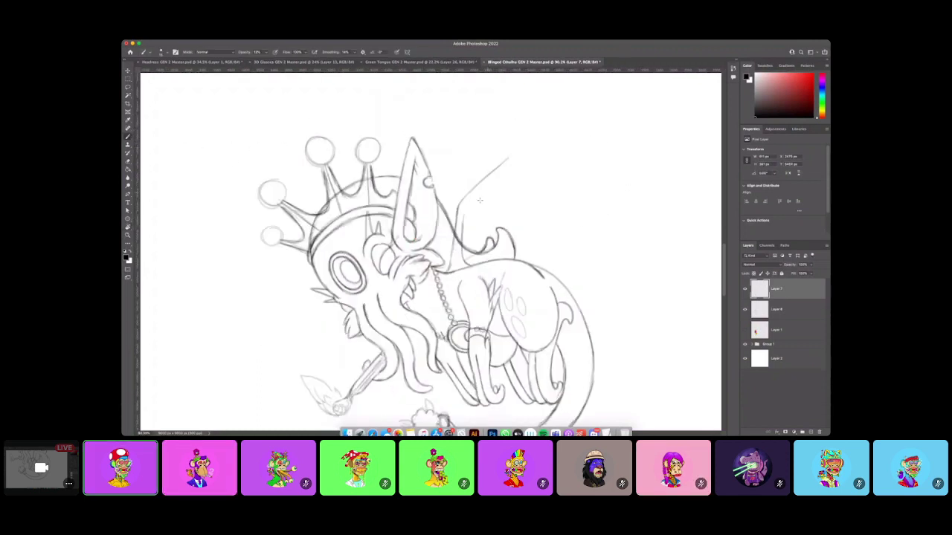
left_click_drag(463, 202, 525, 174)
left_click_drag(464, 209, 543, 195)
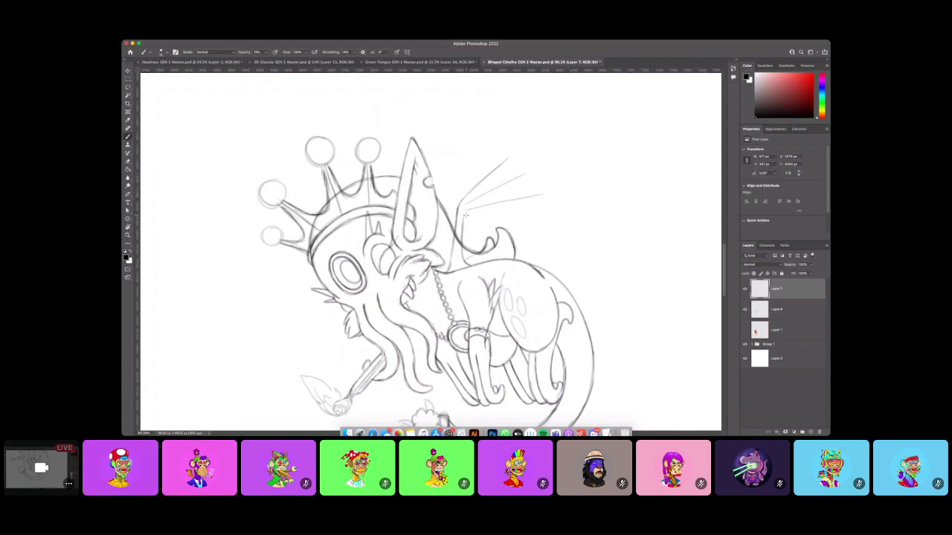
left_click_drag(465, 216, 530, 224)
Darken and lengthen the wing's leading bone and add a small spur at its joint.
key("r")
mouse_move(597, 121)
left_mouse_down()
mouse_move(476, 123)
mouse_move(516, 125)
left_mouse_up()
key("z")
key("b")
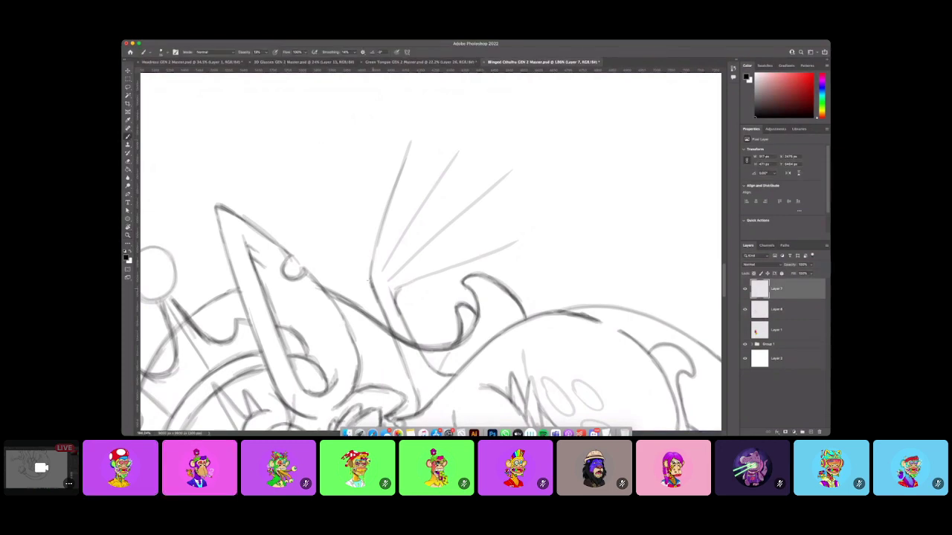
left_click_drag(402, 164, 415, 126)
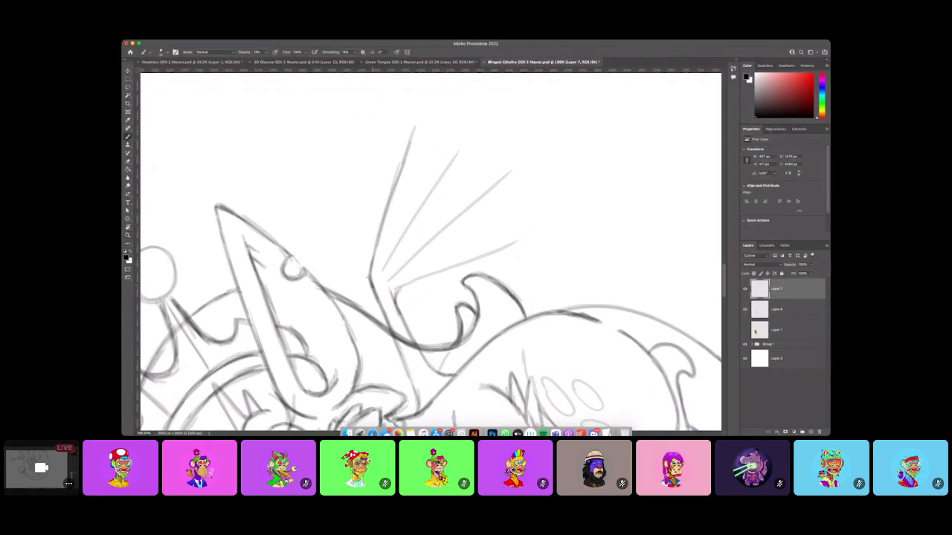
mouse_move(370, 276)
left_mouse_down()
mouse_move(375, 288)
mouse_move(365, 258)
left_mouse_up()
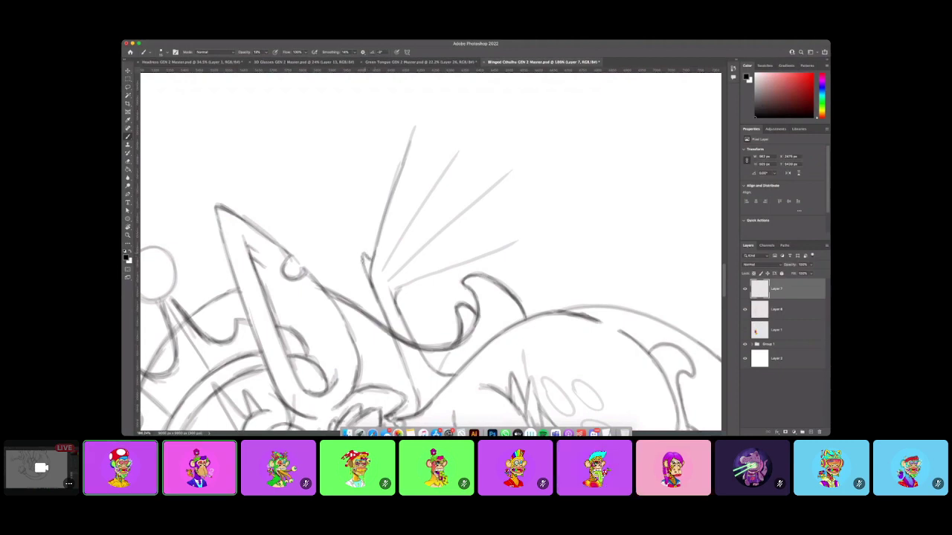
left_click_drag(414, 126, 419, 110)
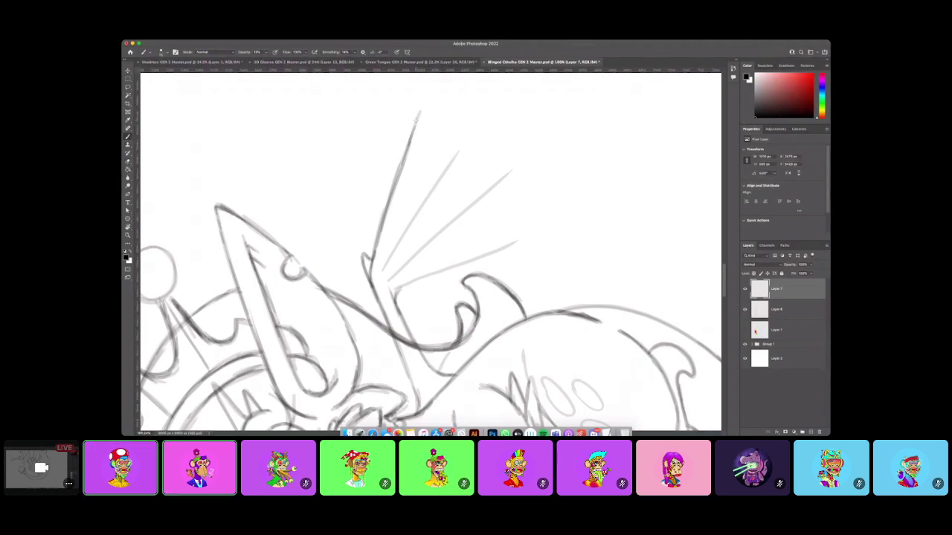
left_click_drag(421, 112, 414, 124)
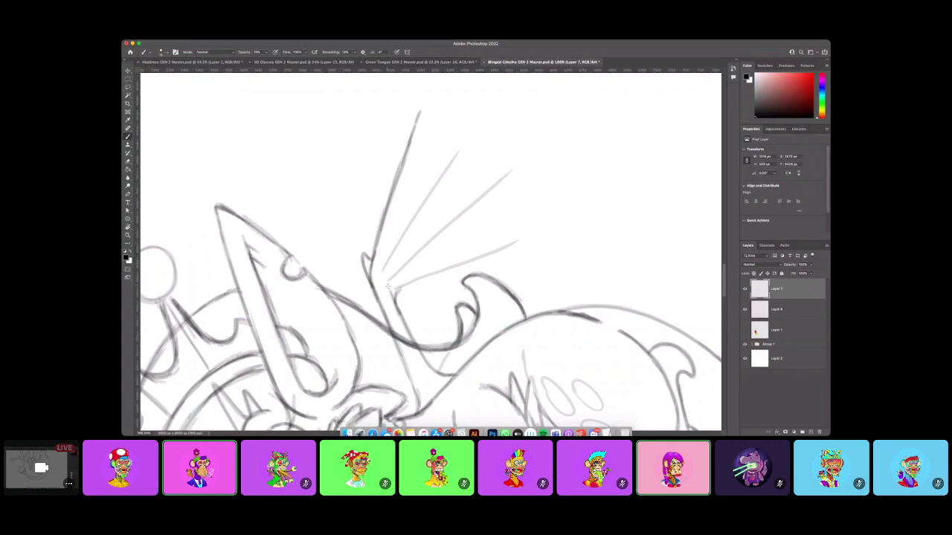
Draw a second parallel edge along the leading bone and join it to the wing's arm.
left_click_drag(395, 220, 398, 214)
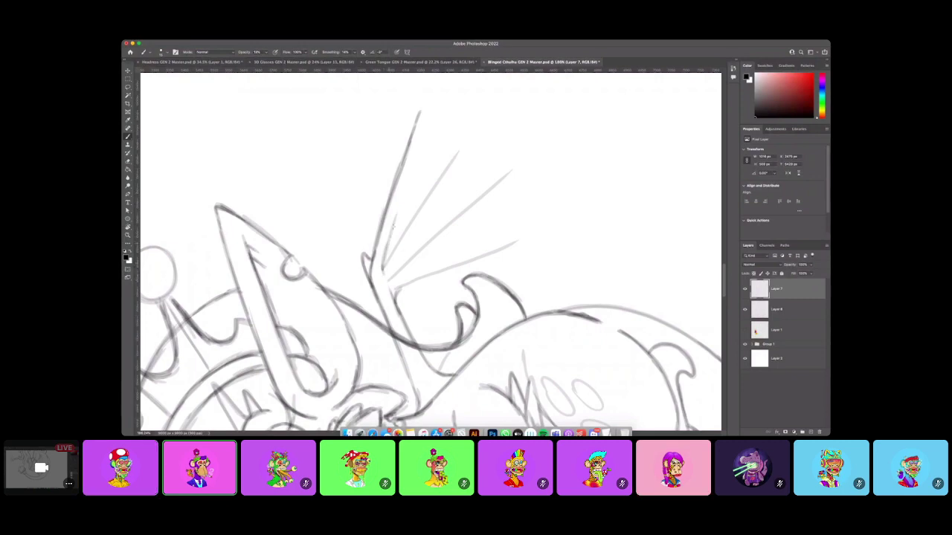
left_click_drag(389, 246, 429, 113)
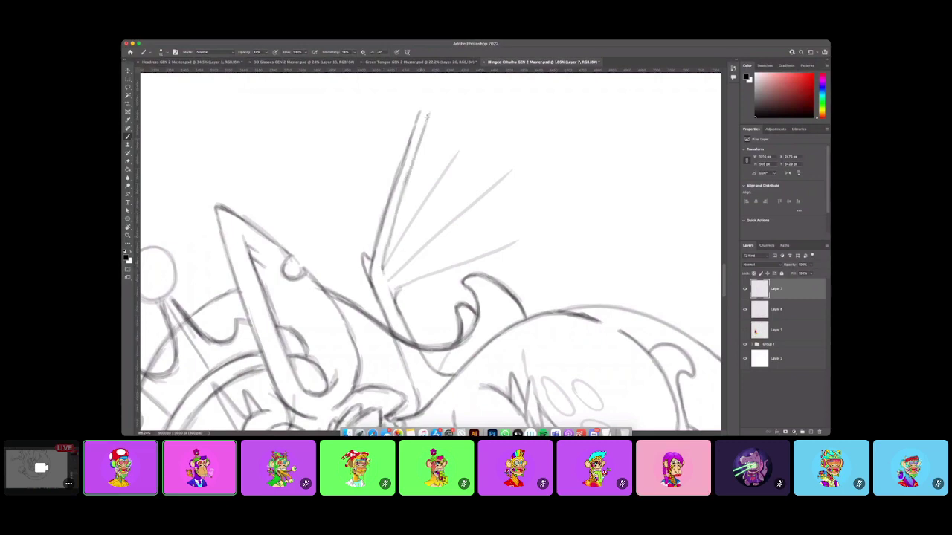
left_click_drag(387, 245, 382, 269)
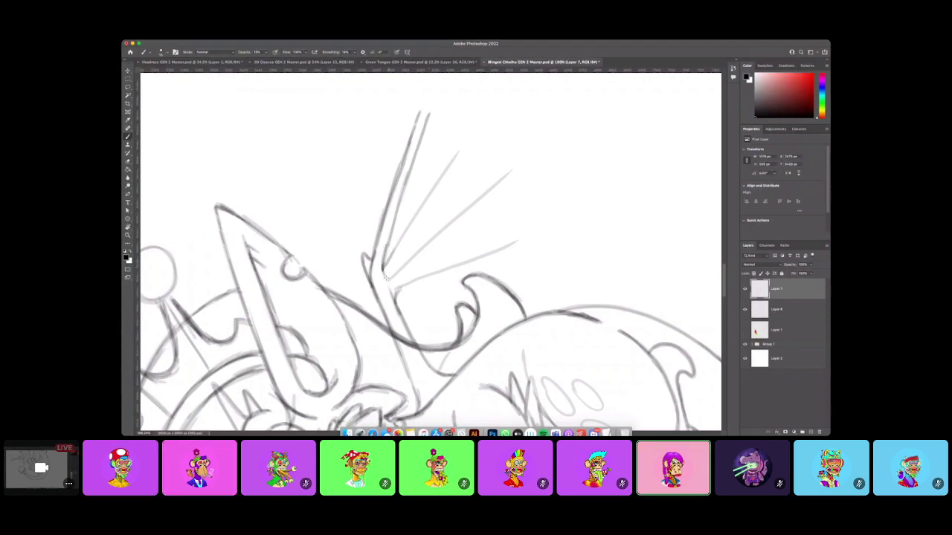
left_click_drag(383, 267, 389, 295)
Thicken the second and third finger bones with parallel lines meeting in pointed tips.
left_click_drag(385, 257, 468, 140)
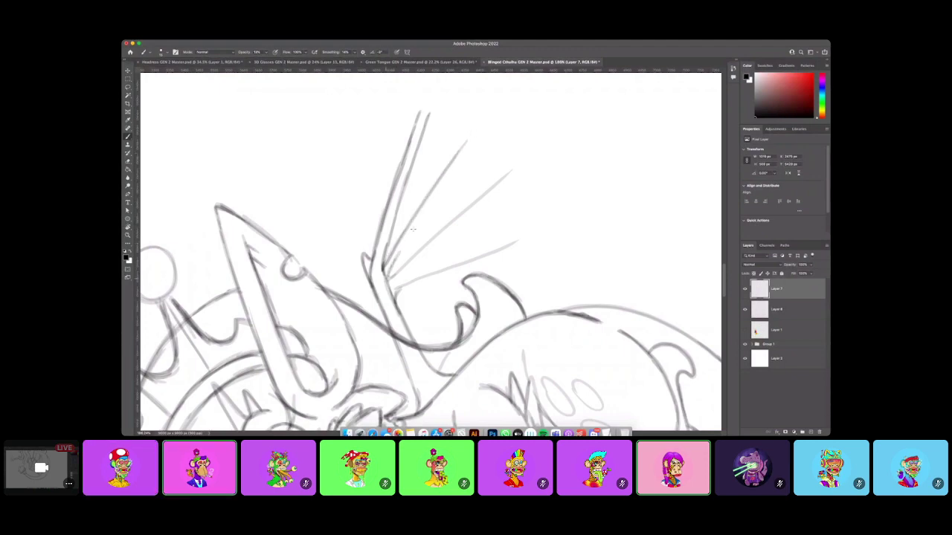
mouse_move(390, 278)
left_mouse_down()
mouse_move(386, 266)
mouse_move(442, 189)
left_mouse_up()
mouse_move(410, 238)
left_mouse_down()
mouse_move(473, 135)
mouse_move(466, 144)
left_mouse_up()
mouse_move(396, 268)
left_mouse_down()
mouse_move(388, 278)
mouse_move(494, 191)
left_mouse_up()
left_click_drag(433, 243, 500, 190)
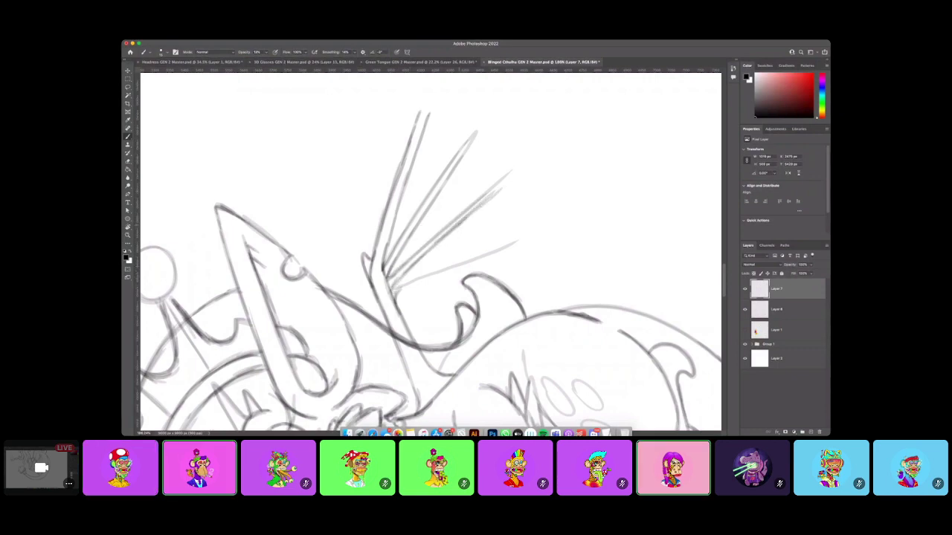
left_click_drag(467, 217, 513, 172)
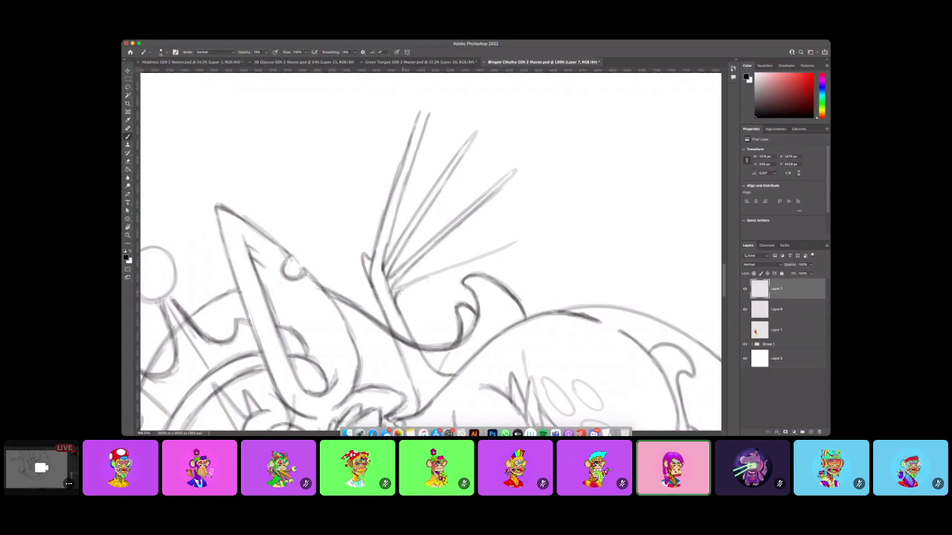
Thicken the lowest finger bone of the wing with doubled lines from the joint to its tip.
left_click_drag(399, 294, 515, 245)
mouse_move(399, 285)
left_mouse_down()
mouse_move(523, 239)
mouse_move(498, 253)
left_mouse_up()
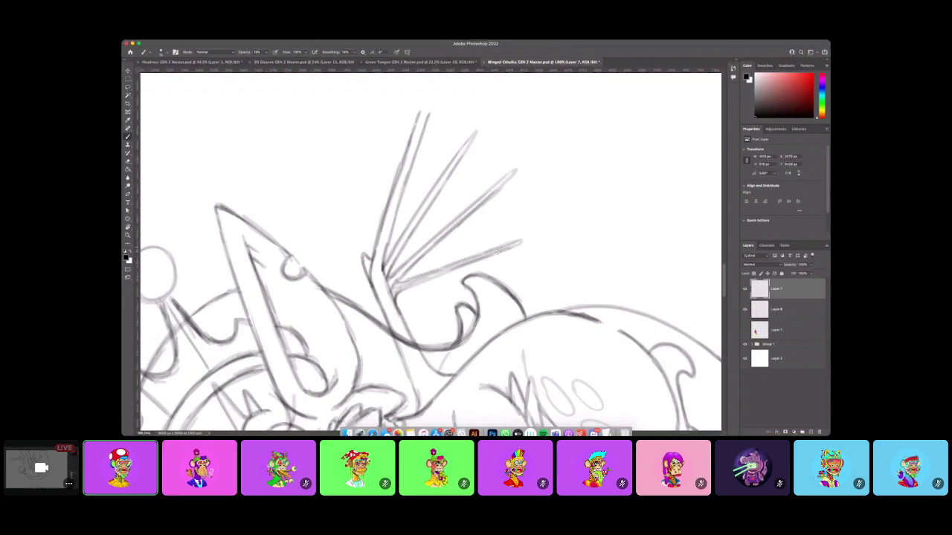
mouse_move(398, 284)
left_mouse_down()
mouse_move(501, 247)
mouse_move(480, 255)
left_mouse_up()
left_click_drag(422, 281, 503, 251)
Sketch the scalloped membrane edge as inward curves between the tips of the wing bones.
mouse_move(514, 174)
left_mouse_down()
mouse_move(501, 221)
mouse_move(521, 239)
left_mouse_up()
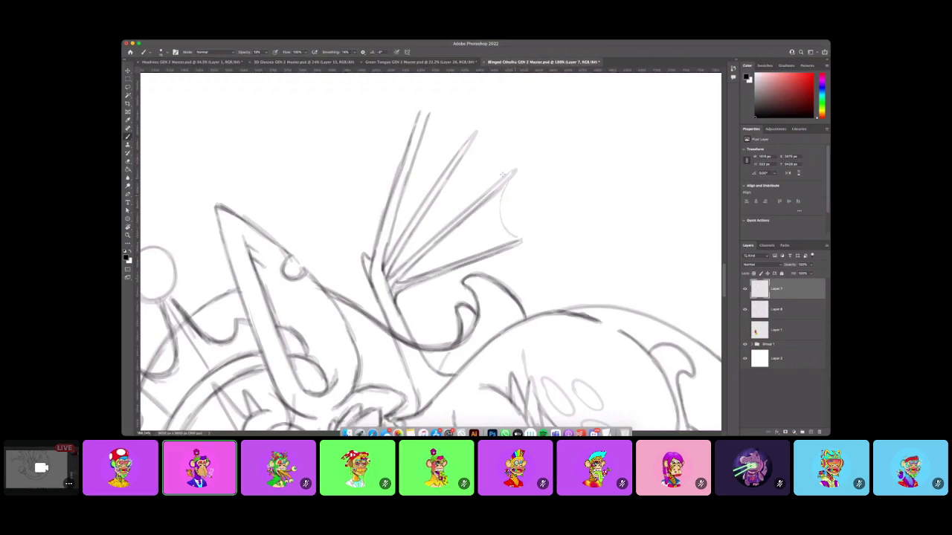
mouse_move(476, 136)
left_mouse_down()
mouse_move(483, 163)
mouse_move(515, 174)
left_mouse_up()
left_click_drag(430, 105, 446, 129)
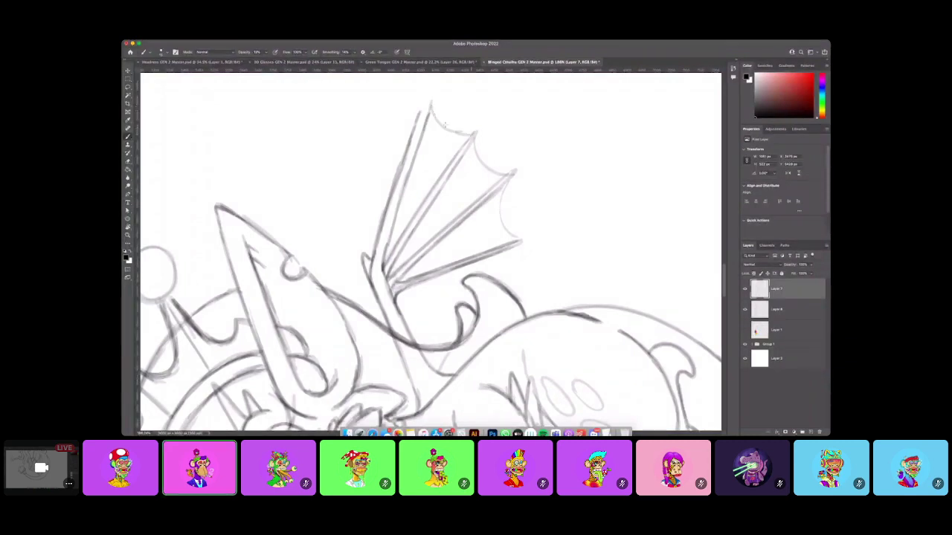
Sketch a hooked claw at the leading bone's tip and small rounded ends on the other wing bones.
key("r")
left_click_drag(424, 98, 510, 300)
key("z")
key("r")
left_click_drag(595, 263, 616, 213)
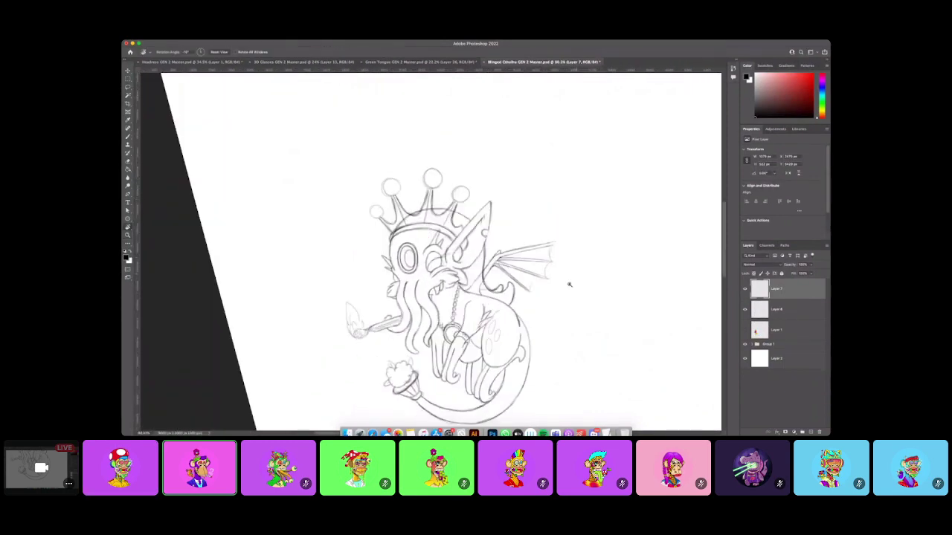
key("z")
left_click_drag(568, 283, 598, 281)
key("b")
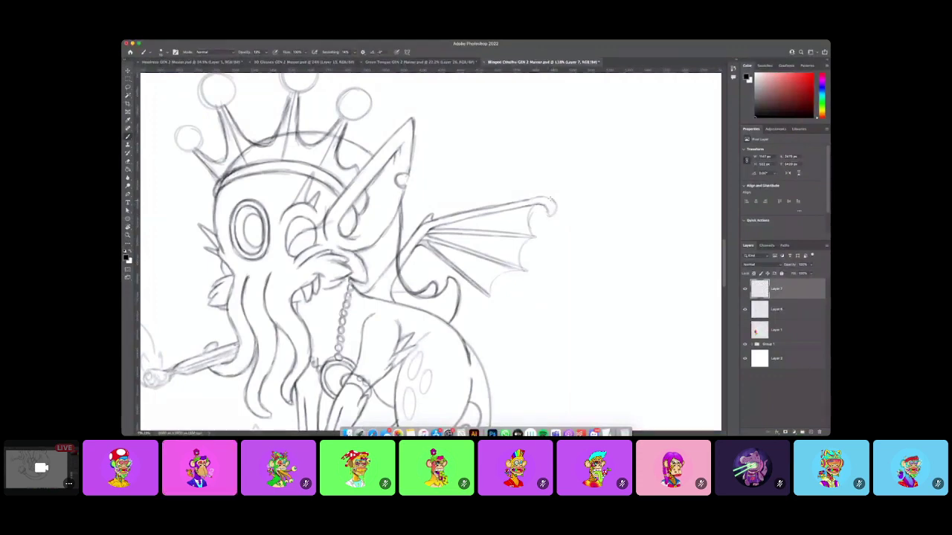
mouse_move(554, 202)
left_mouse_down()
mouse_move(532, 198)
mouse_move(551, 215)
mouse_move(528, 271)
left_mouse_up()
key("super+z")
mouse_move(480, 288)
left_mouse_down()
mouse_move(488, 300)
mouse_move(518, 270)
mouse_move(529, 277)
mouse_move(528, 239)
left_mouse_up()
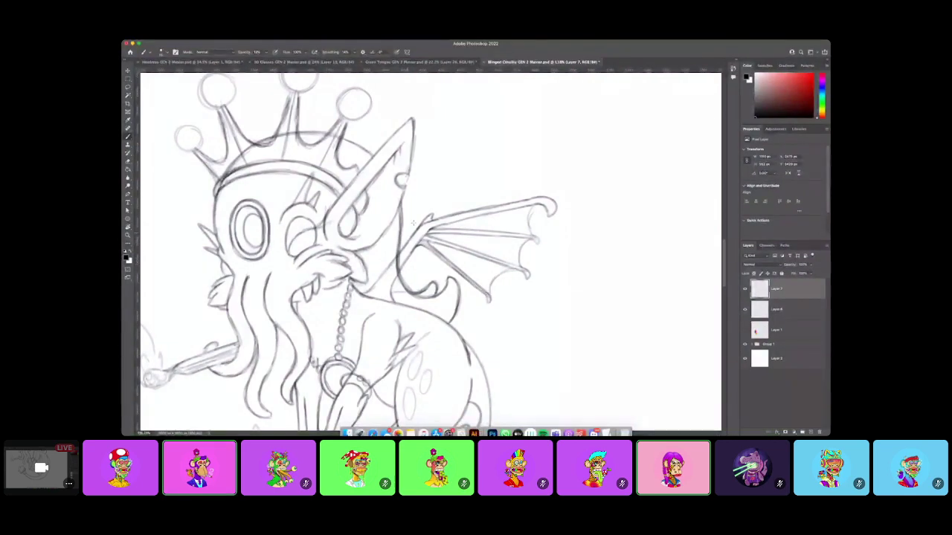
Erase the body sketch's strand line where it crosses the wing's arm, working on the layer below the wing.
key("alt+bracketleft")
key("e")
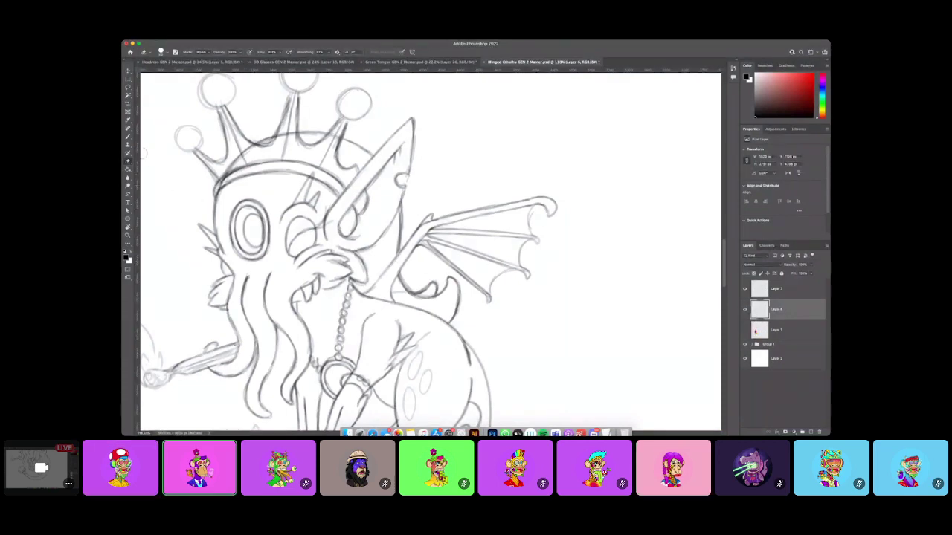
key("b")
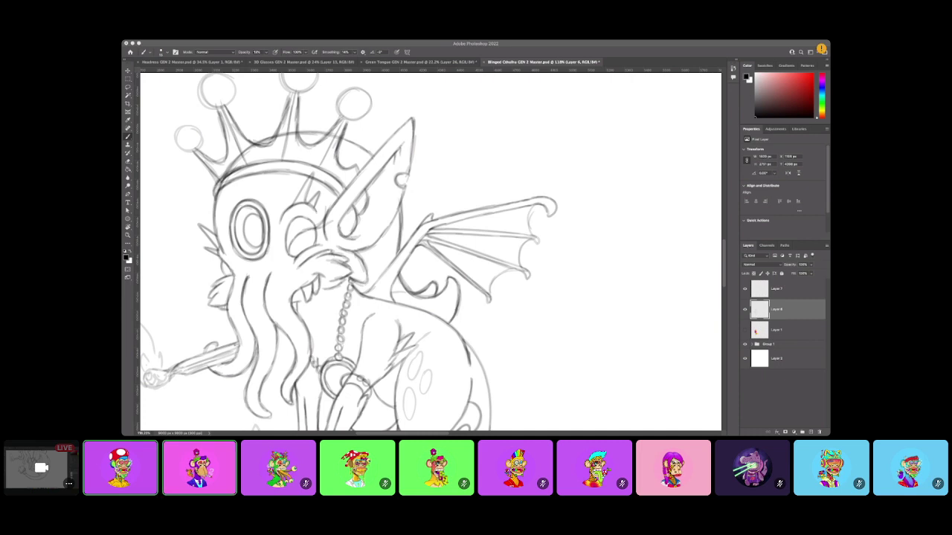
Darken the outline and inner shading of the match head and the adjoining end of the stick.
mouse_move(470, 435)
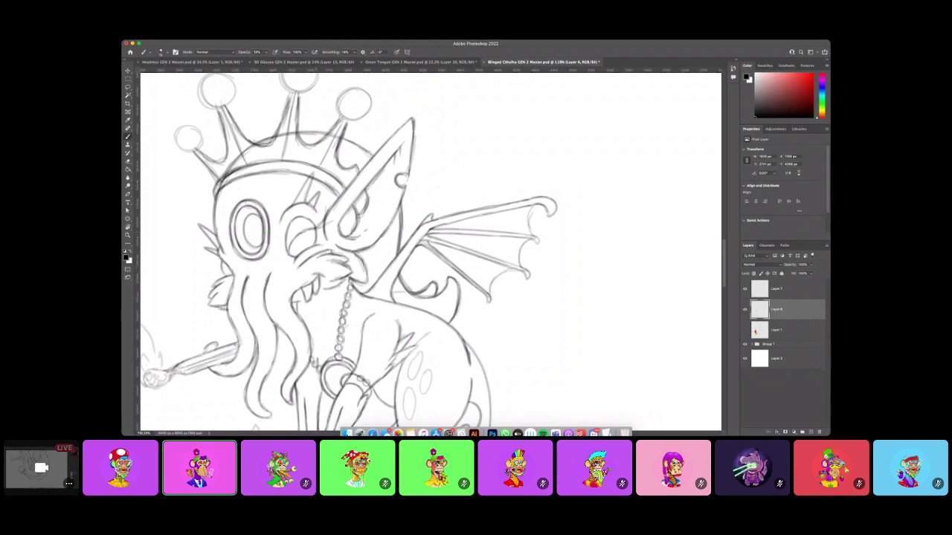
scroll(530, 274, "down", 5)
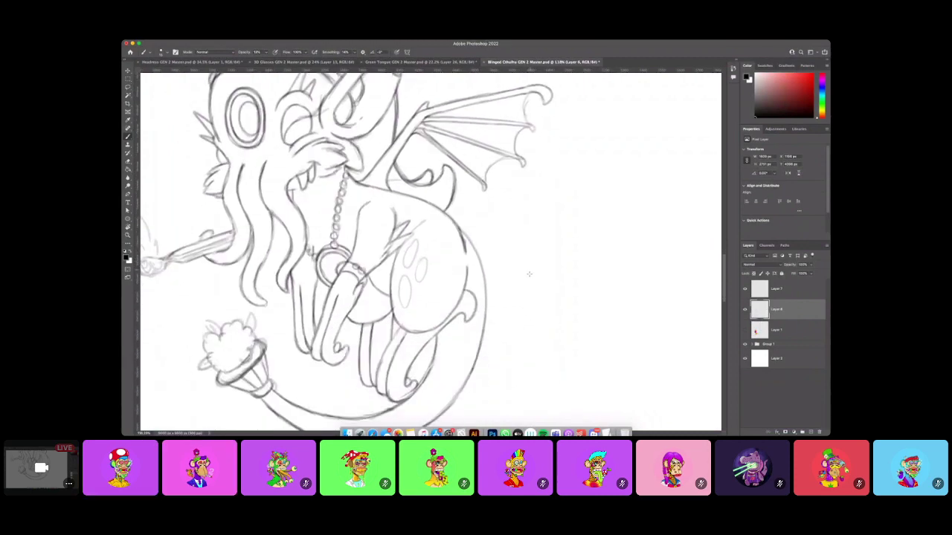
key("z")
left_click_drag(514, 301, 476, 299)
scroll(536, 285, "down", 2)
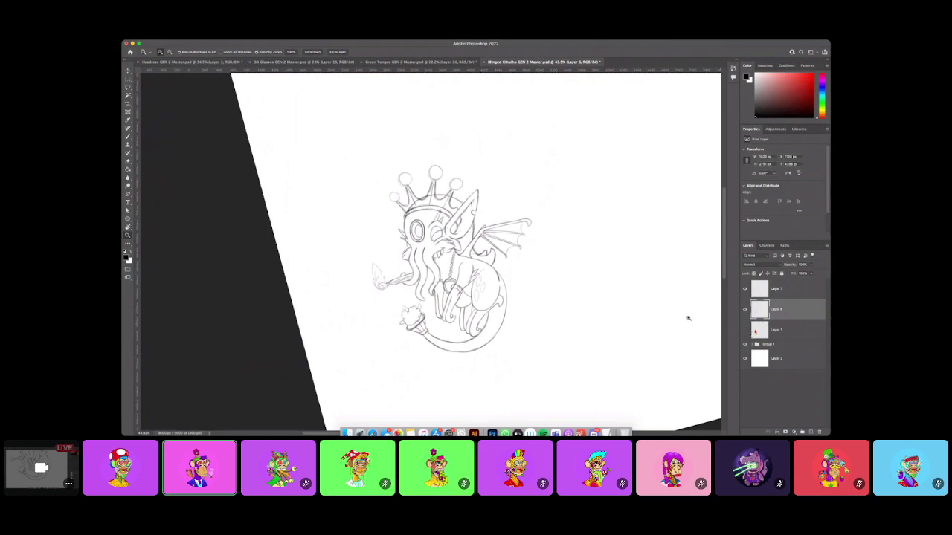
scroll(398, 288, "up", 6)
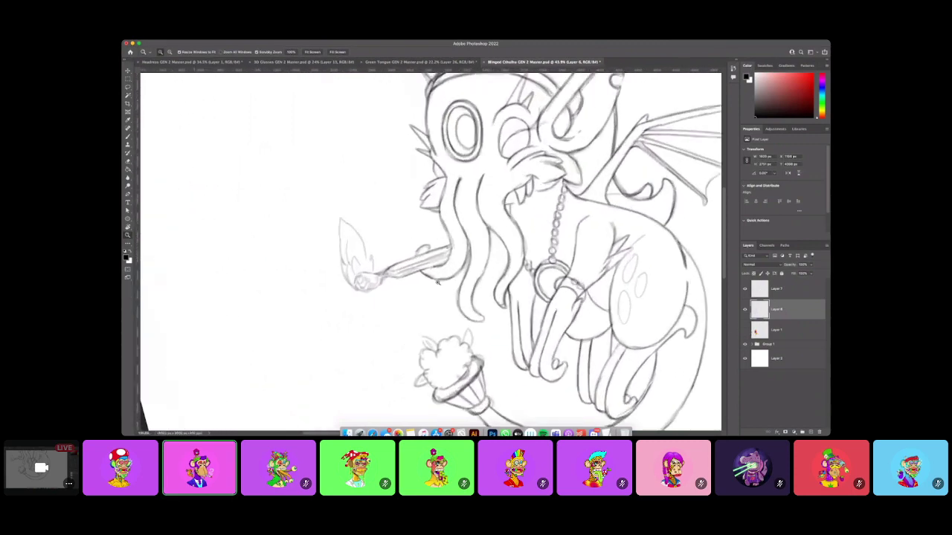
key("r")
mouse_move(350, 108)
left_mouse_down()
mouse_move(298, 120)
mouse_move(255, 155)
left_mouse_up()
key("b")
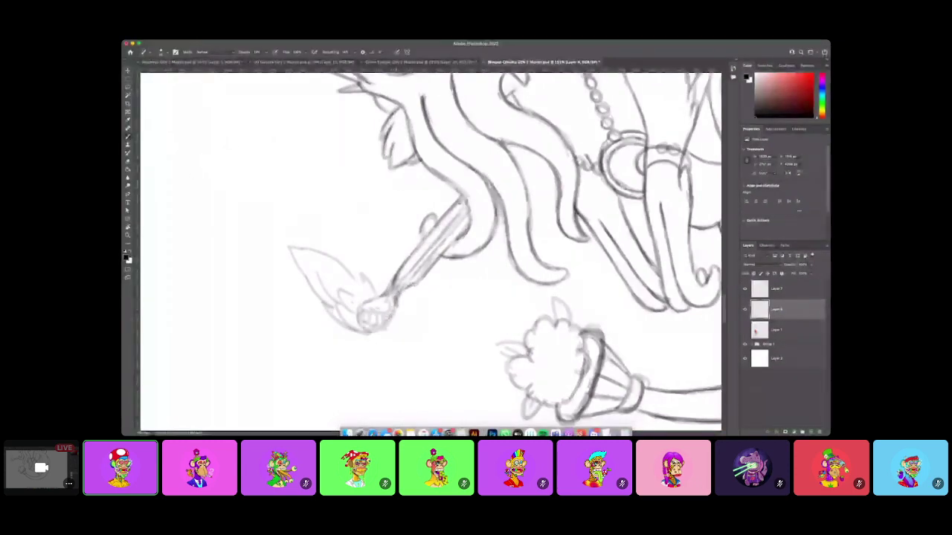
mouse_move(387, 326)
left_mouse_down()
mouse_move(371, 333)
mouse_move(359, 320)
mouse_move(381, 299)
mouse_move(361, 313)
mouse_move(383, 305)
mouse_move(368, 326)
mouse_move(392, 306)
mouse_move(369, 304)
mouse_move(390, 307)
mouse_move(401, 287)
mouse_move(372, 329)
mouse_move(406, 279)
mouse_move(395, 292)
mouse_move(416, 283)
left_mouse_up()
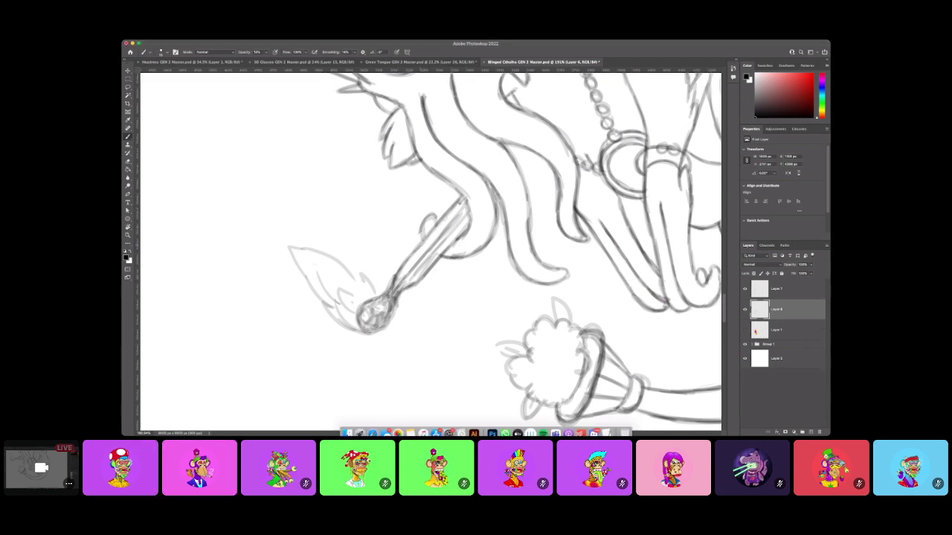
Darken the long edges of the match stick and the outline where it meets the match head.
mouse_move(451, 212)
left_mouse_down()
mouse_move(409, 255)
mouse_move(461, 198)
left_mouse_up()
left_click_drag(436, 248, 455, 227)
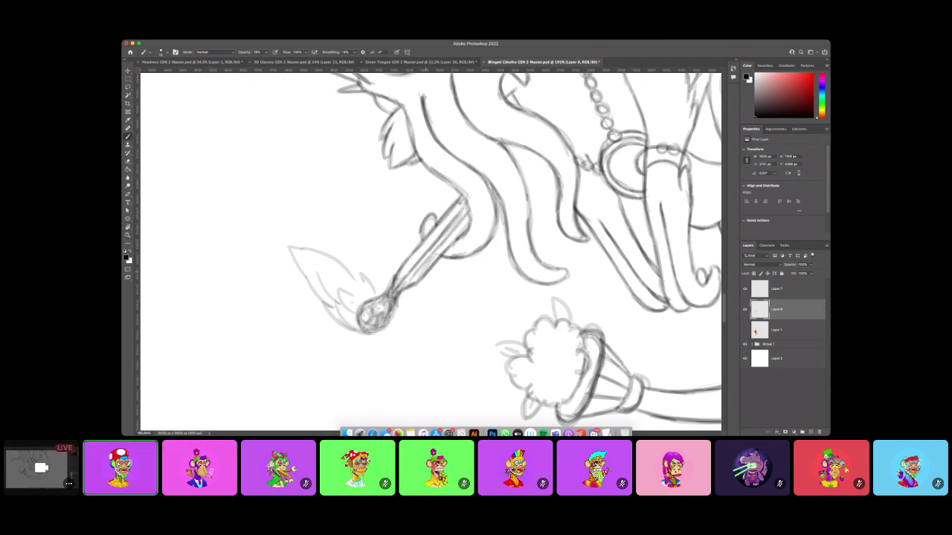
left_click_drag(426, 272, 469, 226)
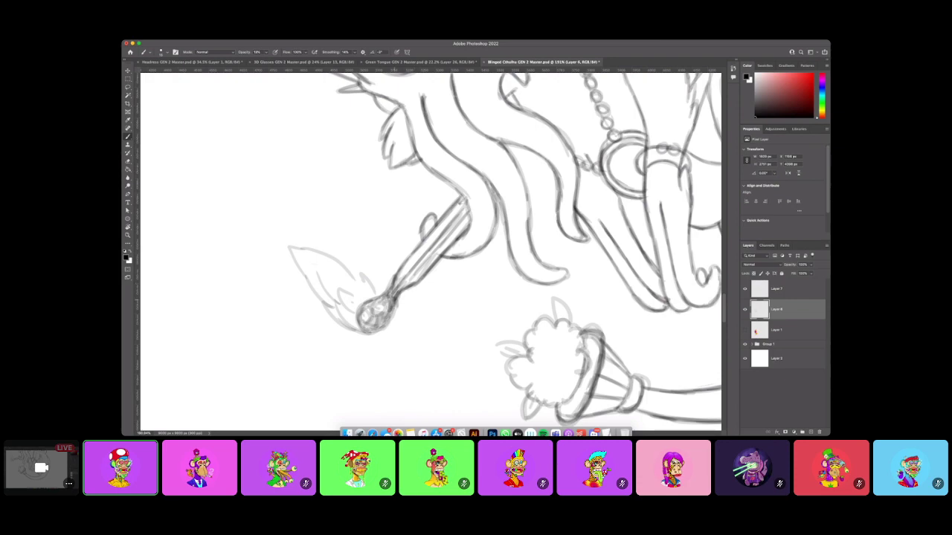
mouse_move(394, 301)
left_mouse_down()
mouse_move(374, 333)
mouse_move(358, 315)
left_mouse_up()
Merge the wing layer with the body sketch layer below it and add a new empty layer on top.
key("z")
left_click_drag(486, 289, 478, 279)
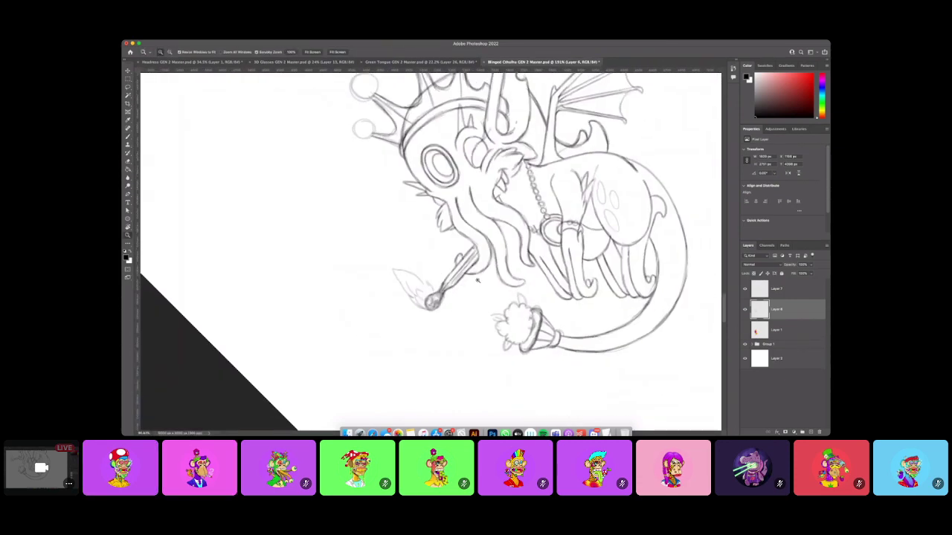
left_click_drag(699, 179, 678, 182)
scroll(626, 299, "up", 5)
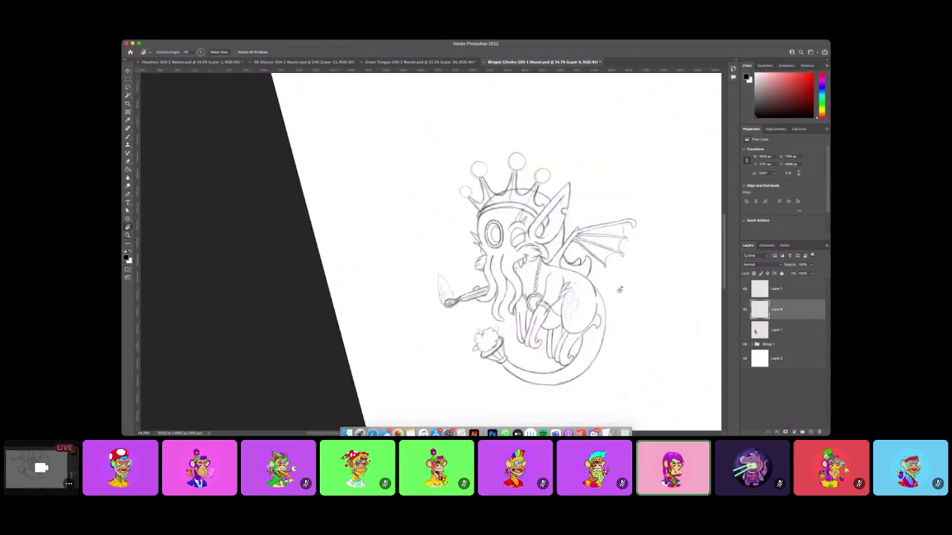
key("b")
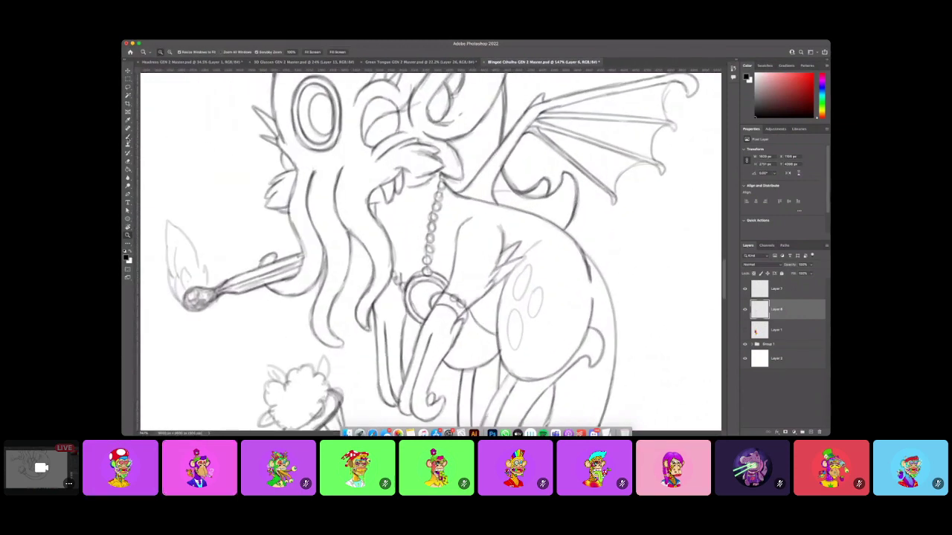
key("z")
left_click_drag(536, 275, 446, 272)
left_click(793, 289, "shift")
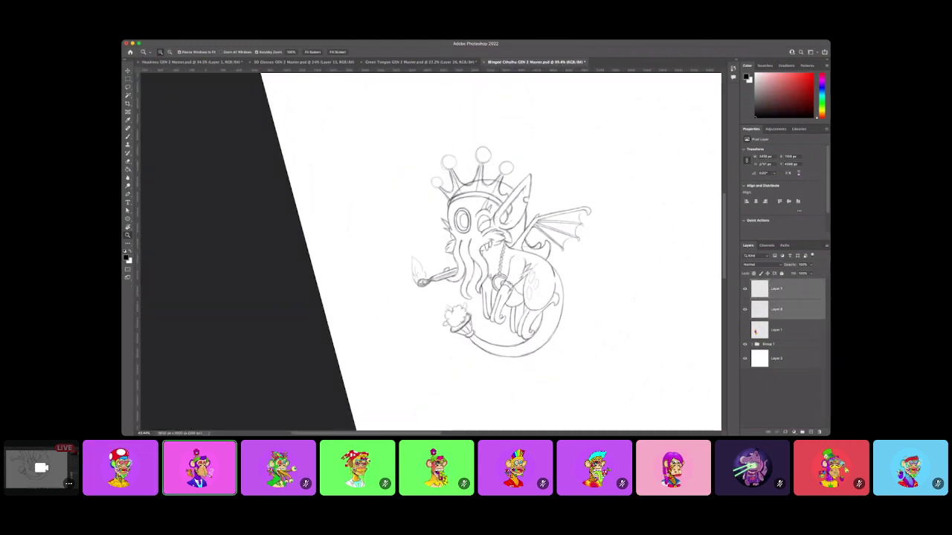
key("super+e")
left_click(811, 432)
Sketch the first small pointed spike on the tail's outer edge, just behind the creature's rump.
left_click_drag(573, 258, 587, 262)
key("r")
left_click_drag(650, 211, 540, 150)
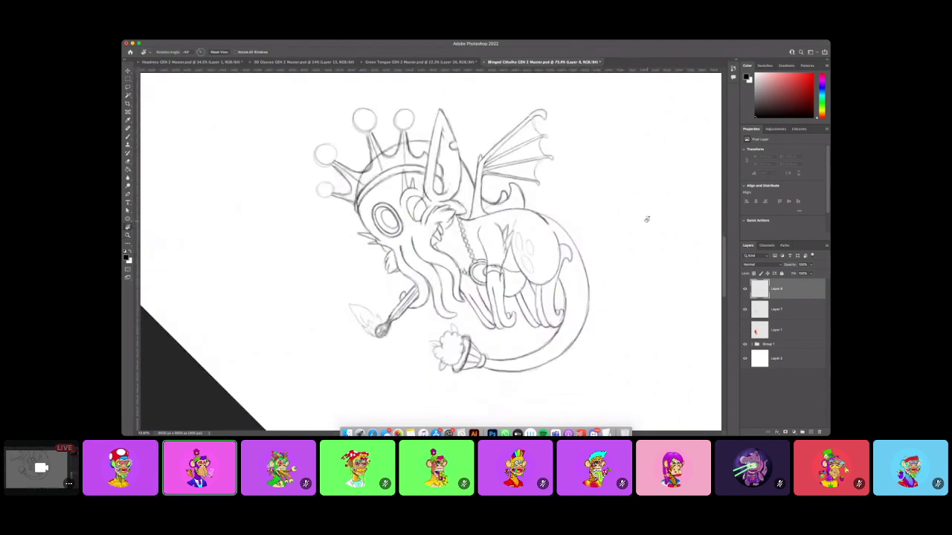
left_click_drag(617, 140, 558, 127)
key("z")
key("b")
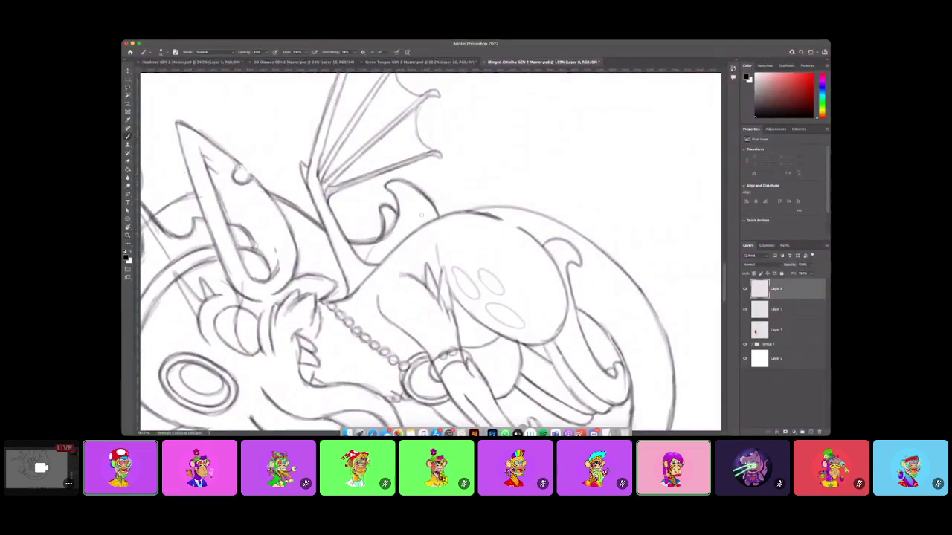
mouse_move(473, 210)
left_mouse_down()
mouse_move(509, 187)
mouse_move(519, 201)
left_mouse_up()
key("z")
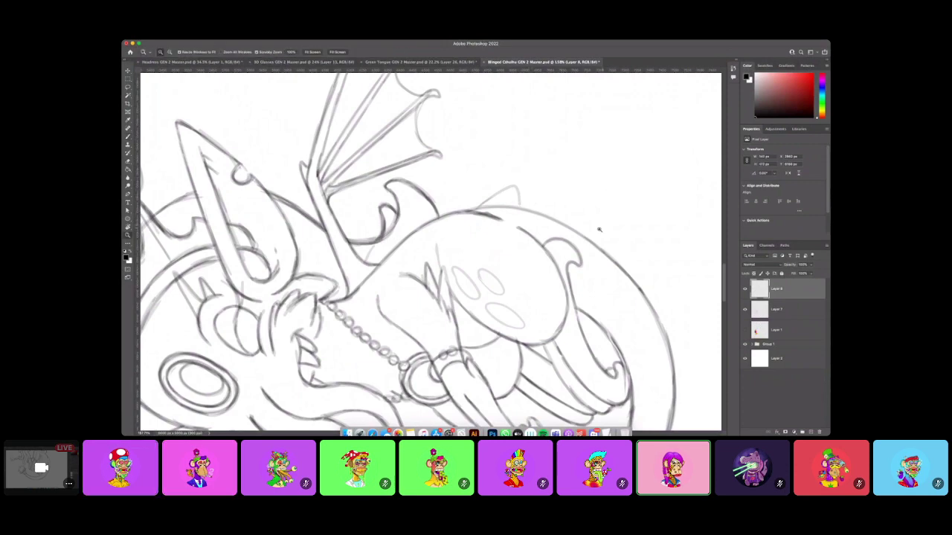
Continue the row of pointed spikes along the tail's outer curve towards the tufted end, and toggle their layer to compare.
scroll(612, 192, "down", 5)
key("r")
mouse_move(637, 205)
left_mouse_down()
mouse_move(622, 255)
mouse_move(573, 305)
mouse_move(501, 335)
mouse_move(503, 291)
left_mouse_up()
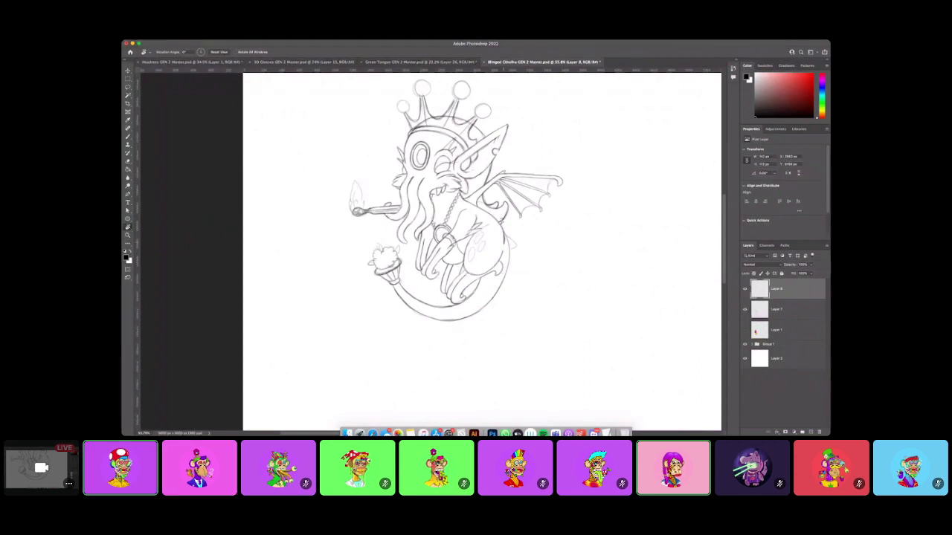
key("z")
scroll(447, 131, "up", 3)
scroll(446, 132, "up", 3)
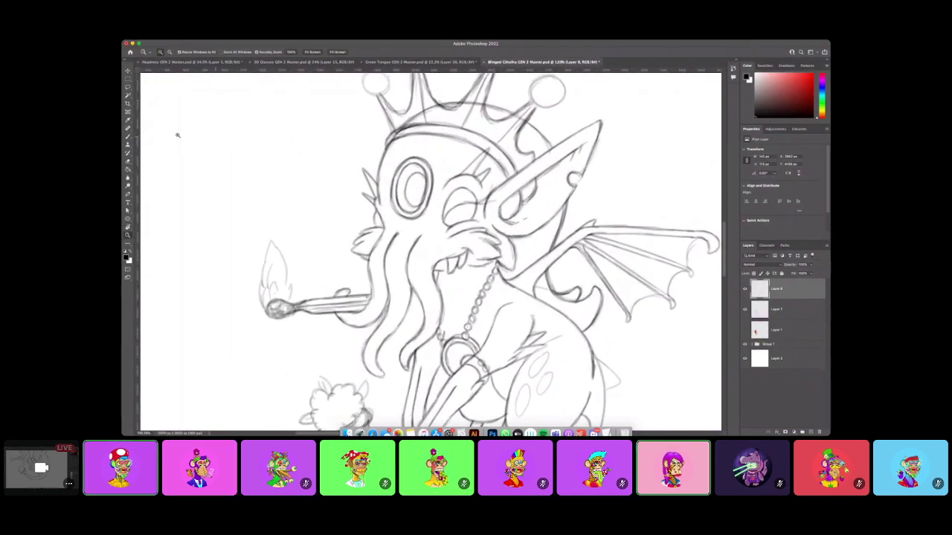
key("b")
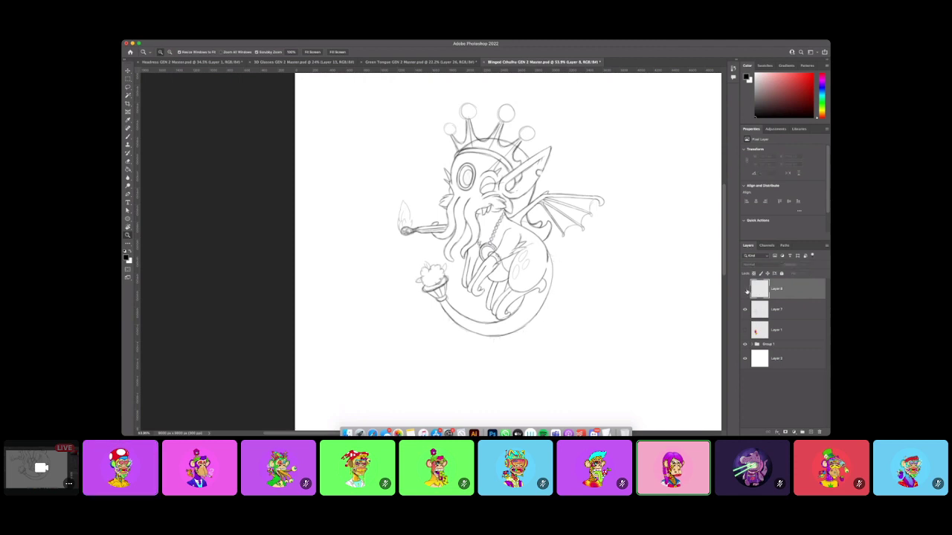
left_click(745, 289)
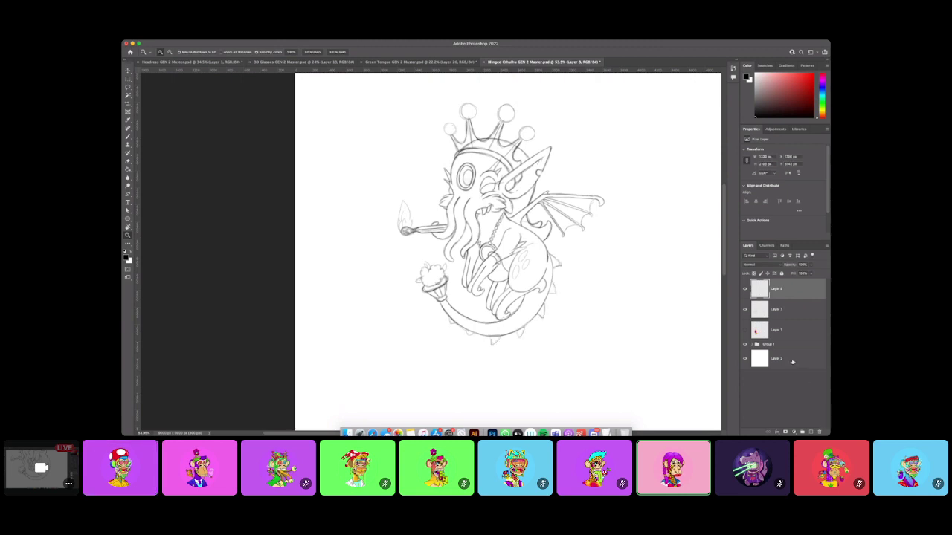
On a new layer, sketch a thin line inside the tail that follows its inner curve from the tuft's cuff to the haunch.
left_click(812, 432)
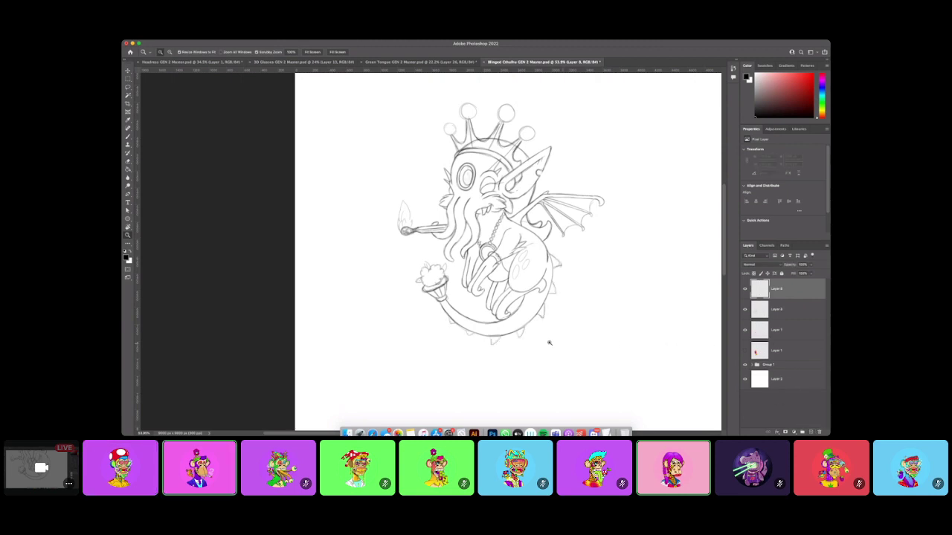
mouse_move(554, 342)
left_mouse_down()
mouse_move(579, 344)
mouse_move(537, 337)
left_mouse_up()
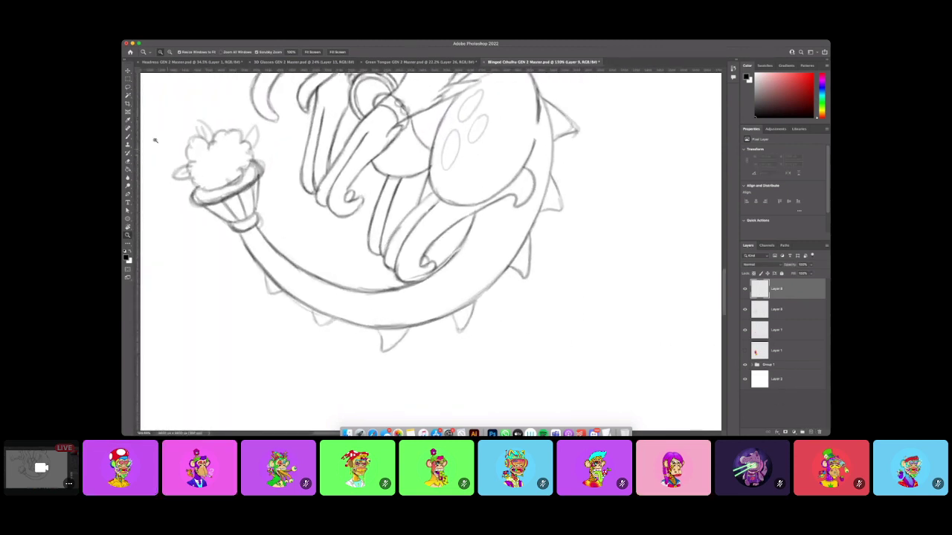
key("b")
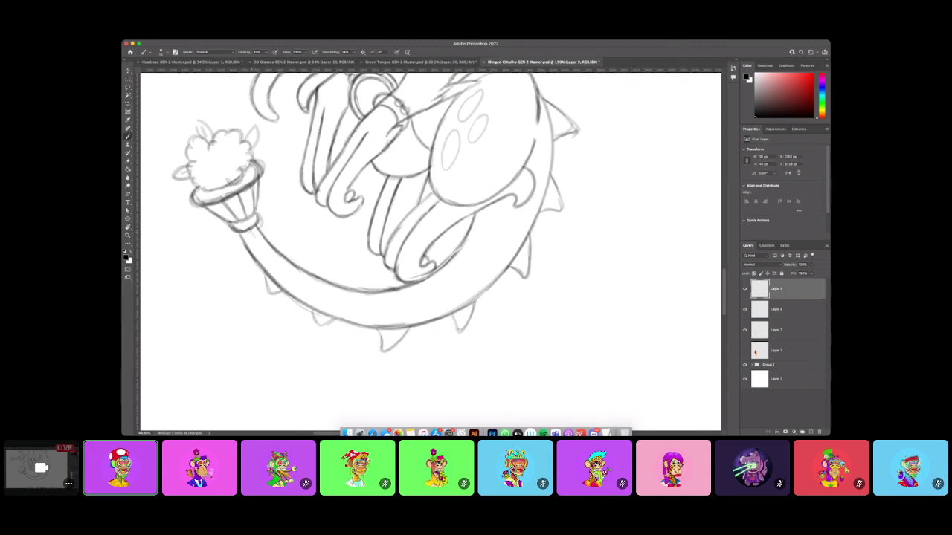
left_click_drag(257, 241, 274, 261)
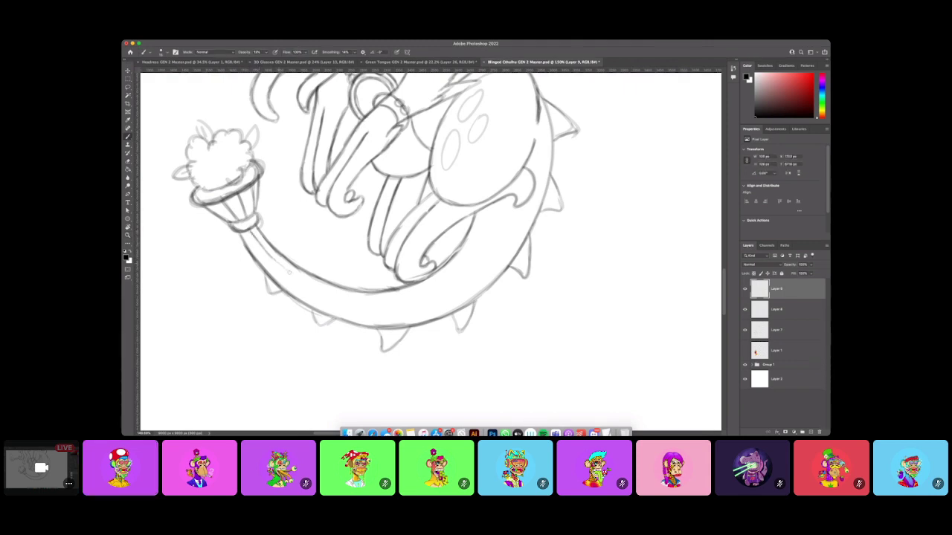
left_click_drag(390, 304, 421, 298)
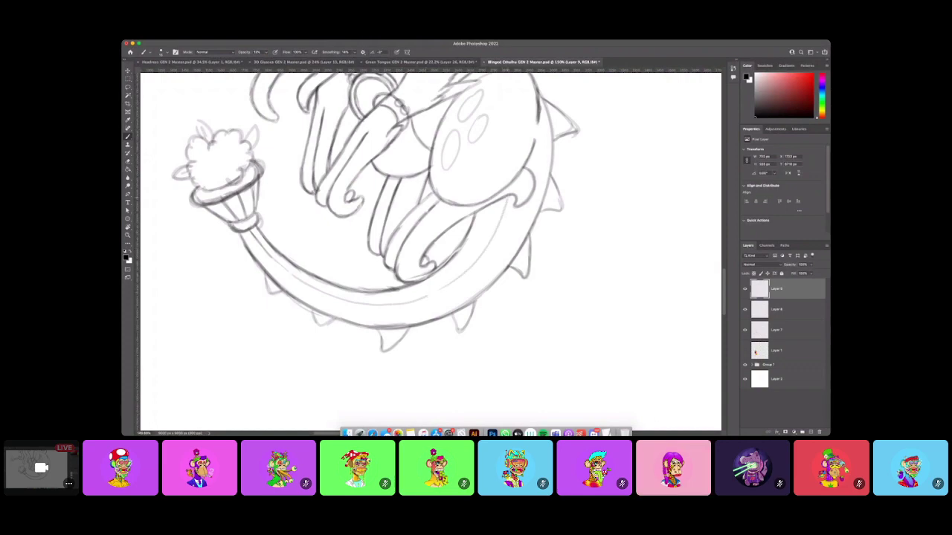
left_click(496, 223)
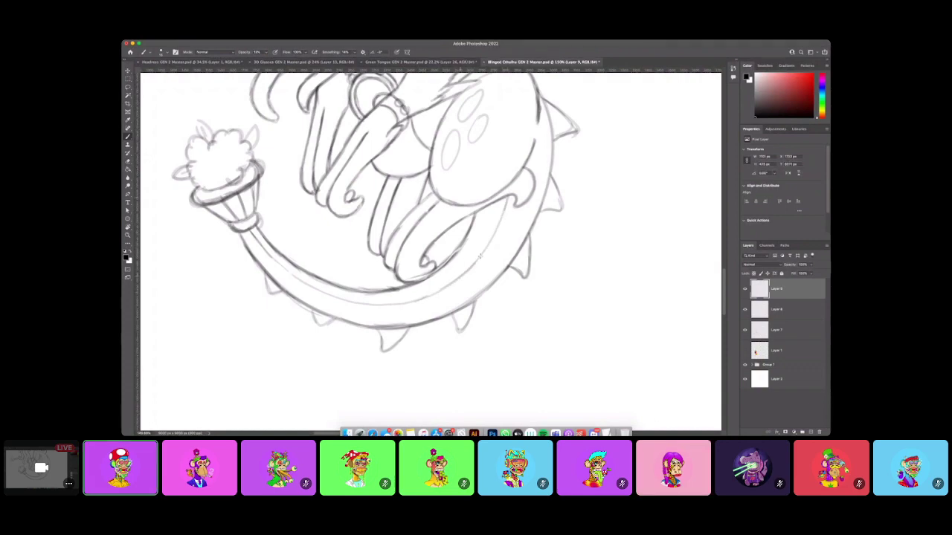
left_click_drag(507, 213, 504, 192)
Divide the narrow band along the tail's inner curve into belly segments with short cross strokes.
left_click_drag(325, 292, 388, 305)
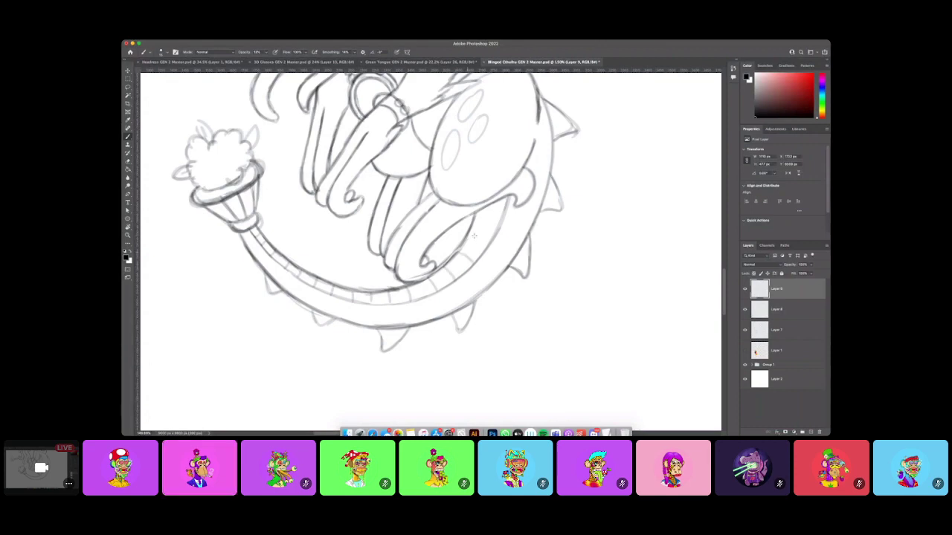
key("z")
left_click_drag(504, 290, 583, 253)
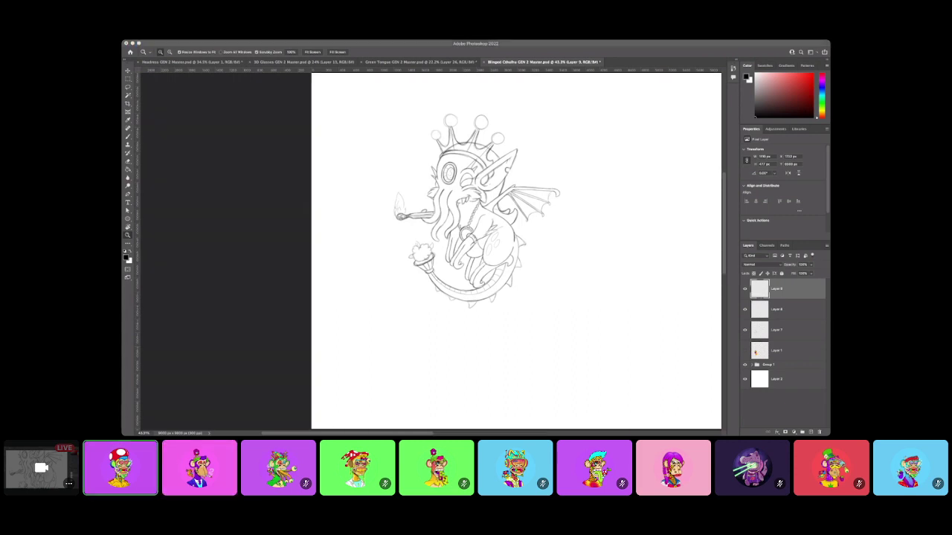
Compare the creature with and without the tail spikes and belly segments by toggling the visibility of their layers.
left_click(746, 289)
left_click(746, 290)
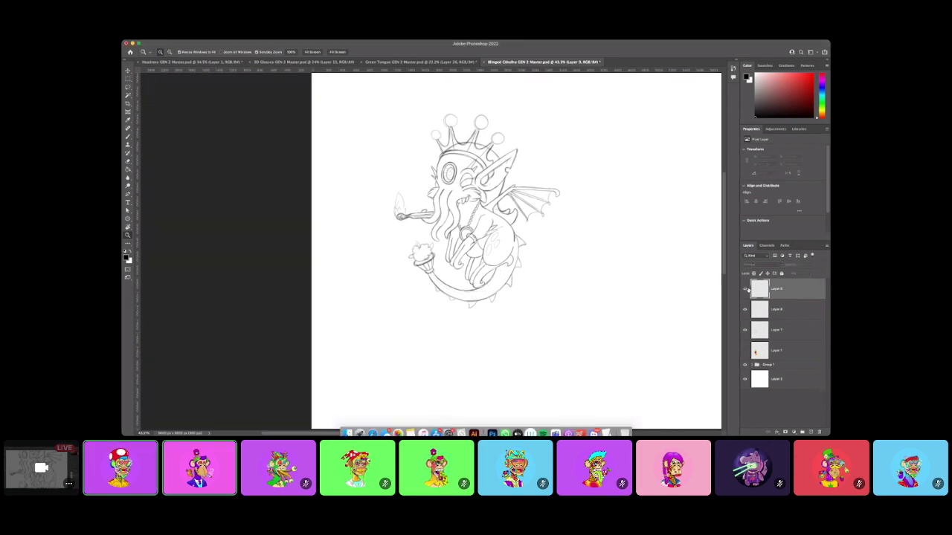
left_click(747, 310)
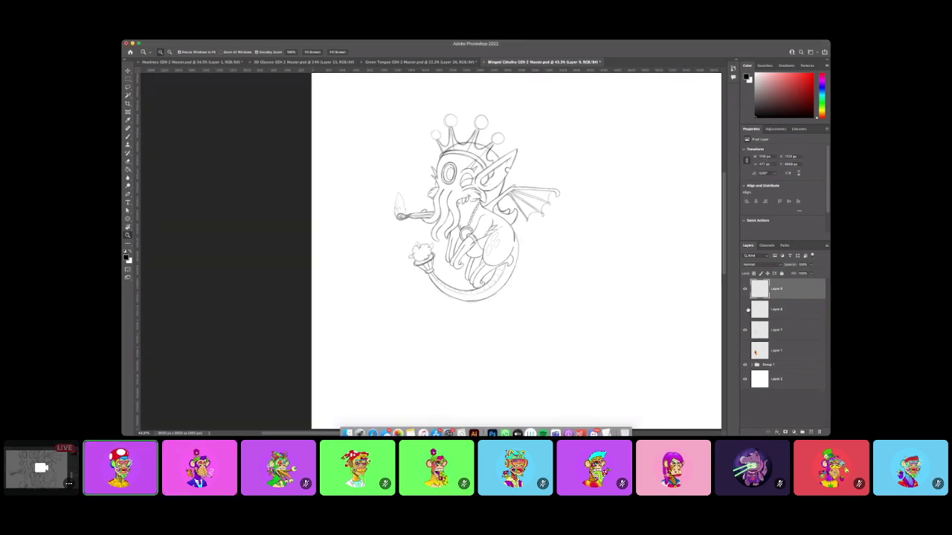
left_click(524, 281)
left_click_drag(540, 284, 544, 284)
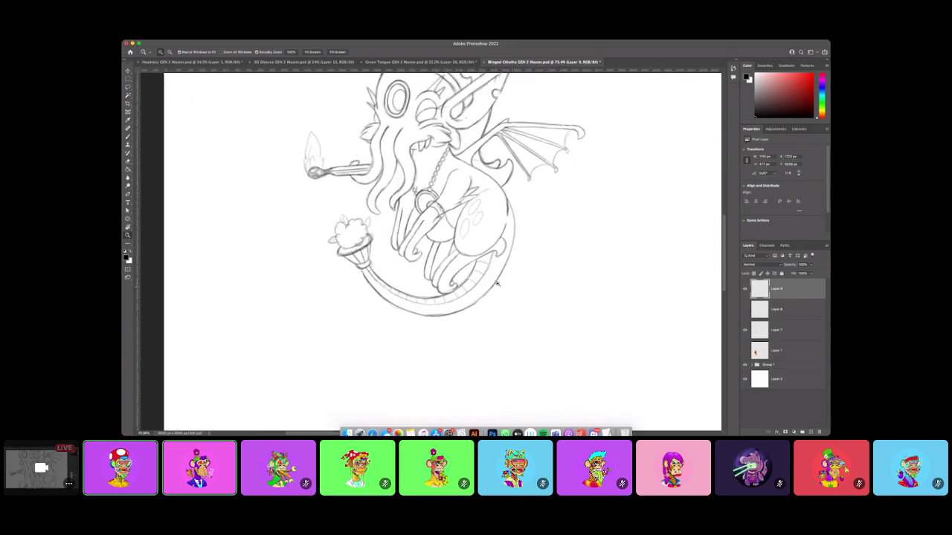
left_click(745, 292)
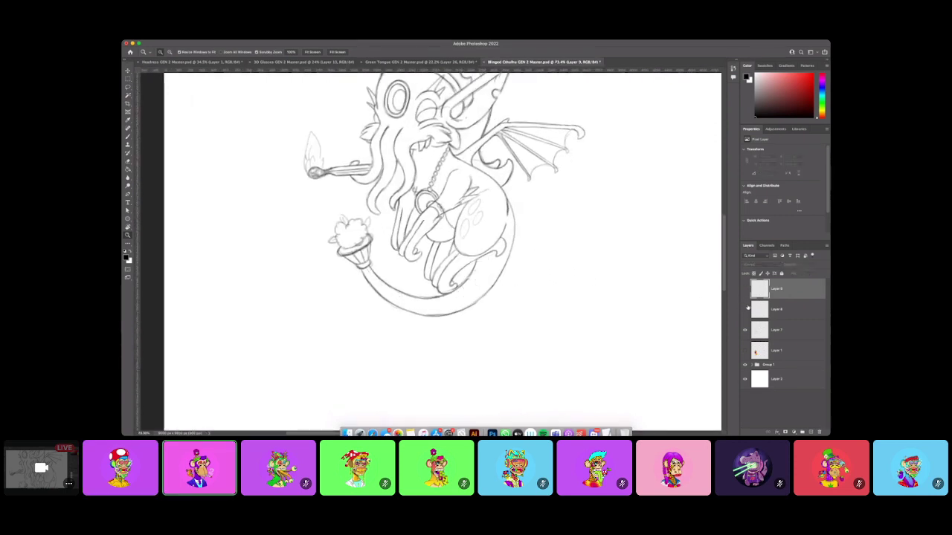
left_click(745, 289)
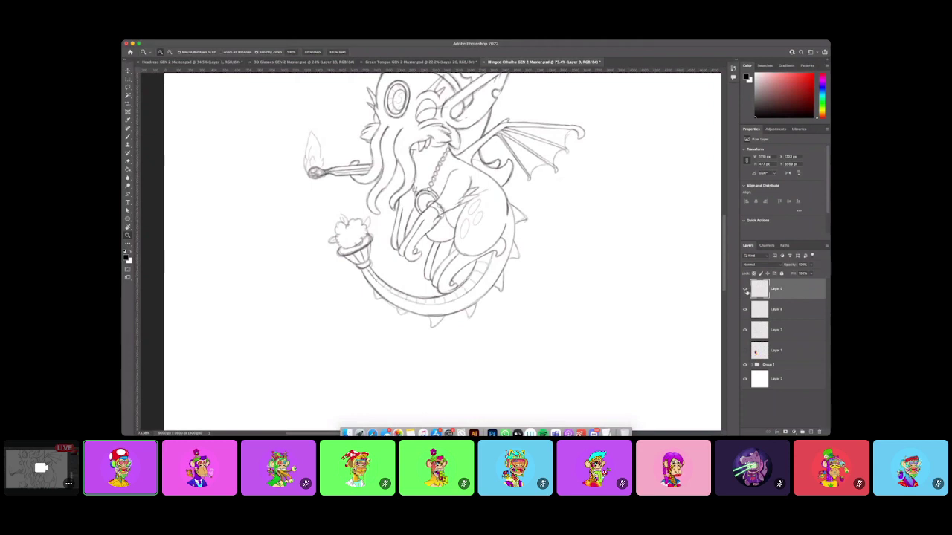
left_click_drag(652, 297, 623, 295)
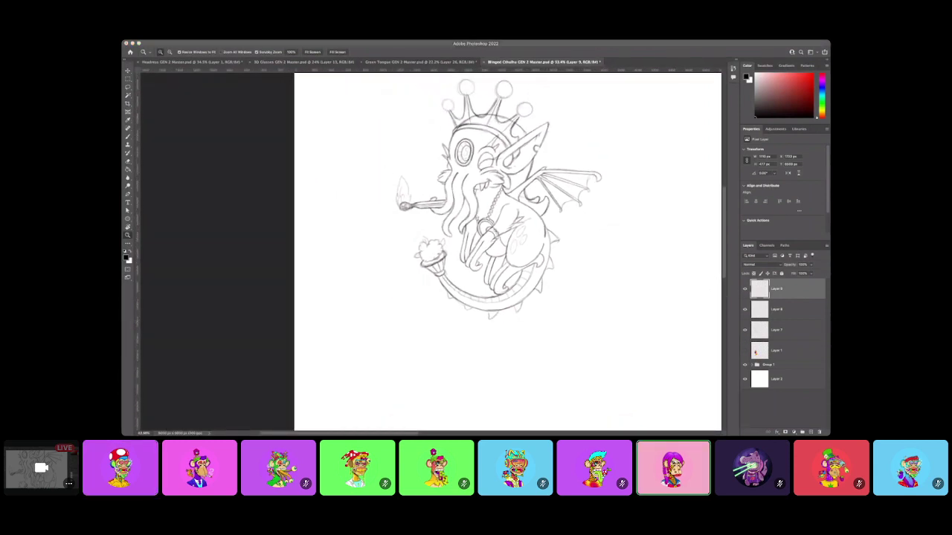
Sketch curved webbing between the tips of neighbouring spikes along the tail's outer edge.
left_click_drag(573, 240, 500, 340)
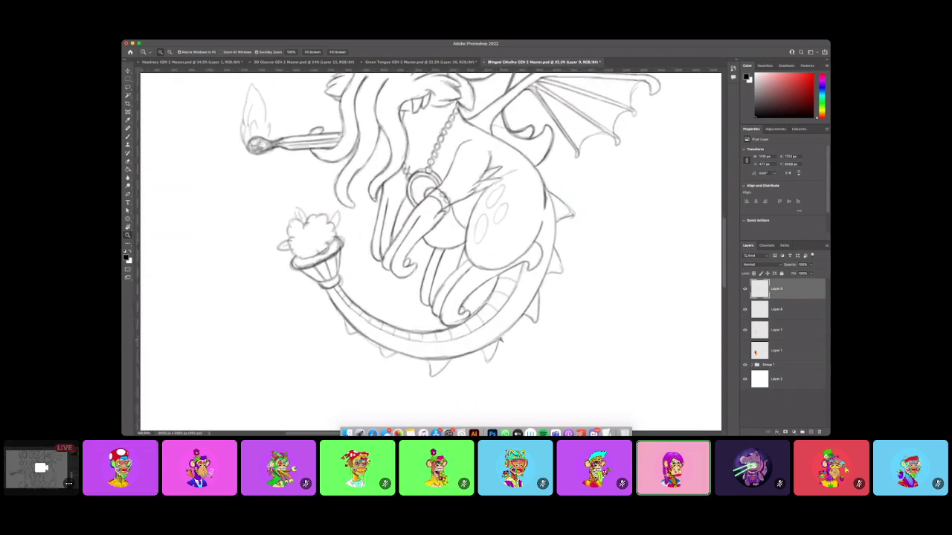
key("b")
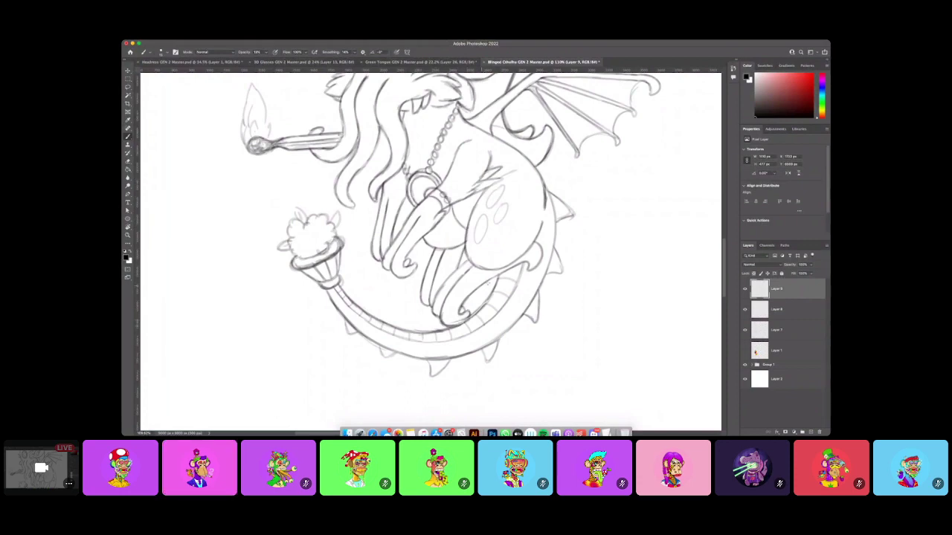
scroll(571, 246, "up", 3)
scroll(571, 246, "right", 2)
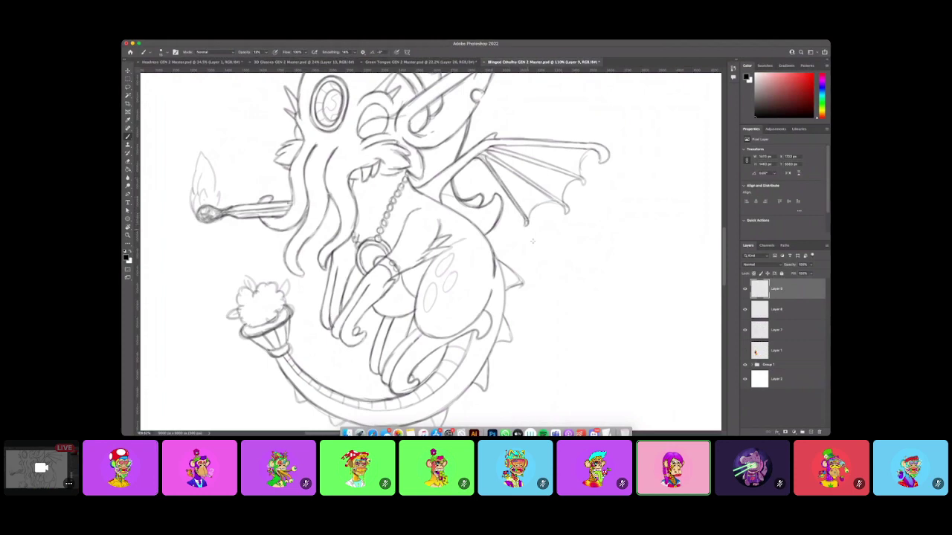
scroll(532, 240, "down", 4)
scroll(532, 240, "left", 1)
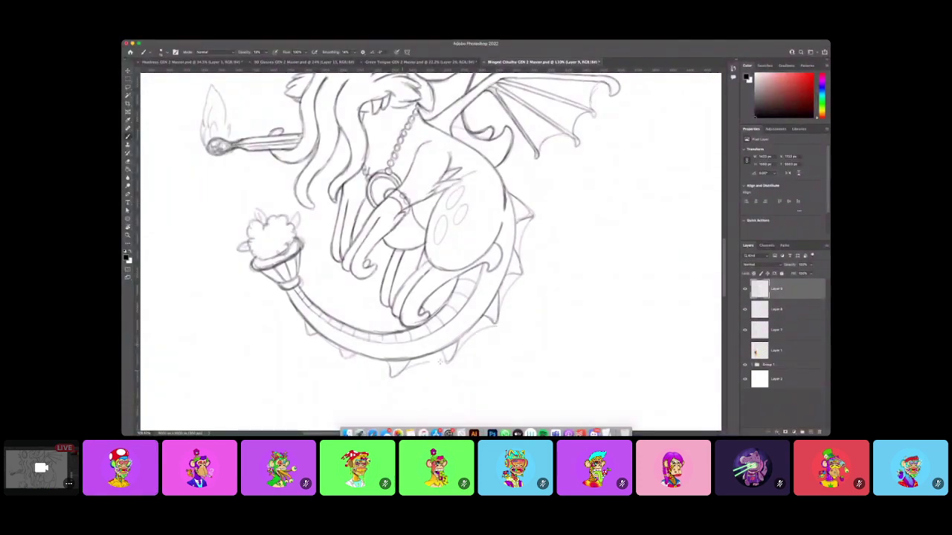
Sketch small oval spots on the membrane of the creature's wing.
key("z")
left_click_drag(572, 312, 550, 305)
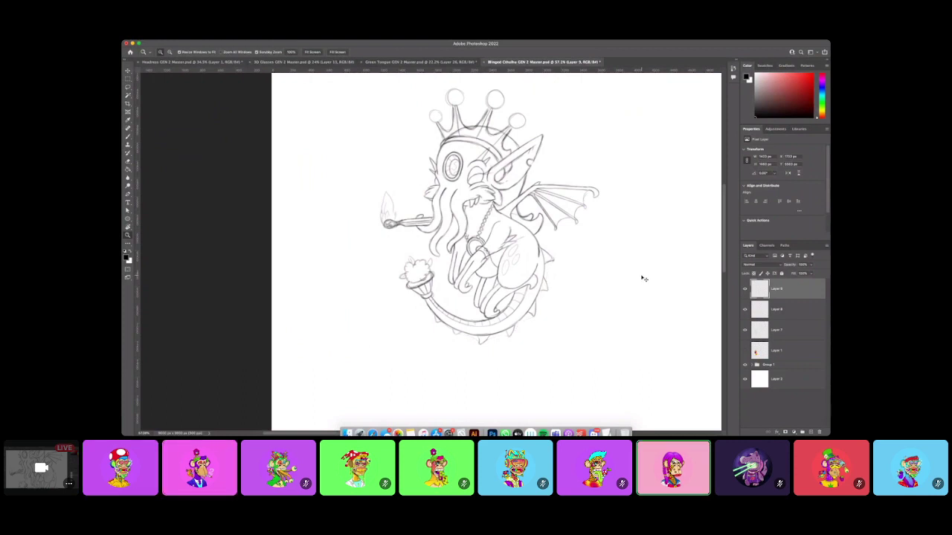
left_click_drag(585, 259, 599, 262)
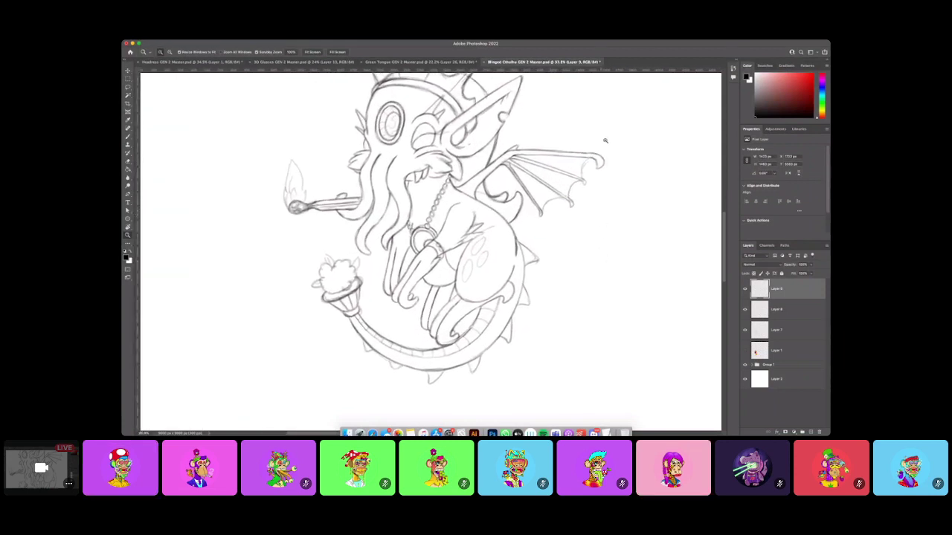
mouse_move(603, 142)
left_mouse_down()
mouse_move(612, 142)
mouse_move(582, 195)
left_mouse_up()
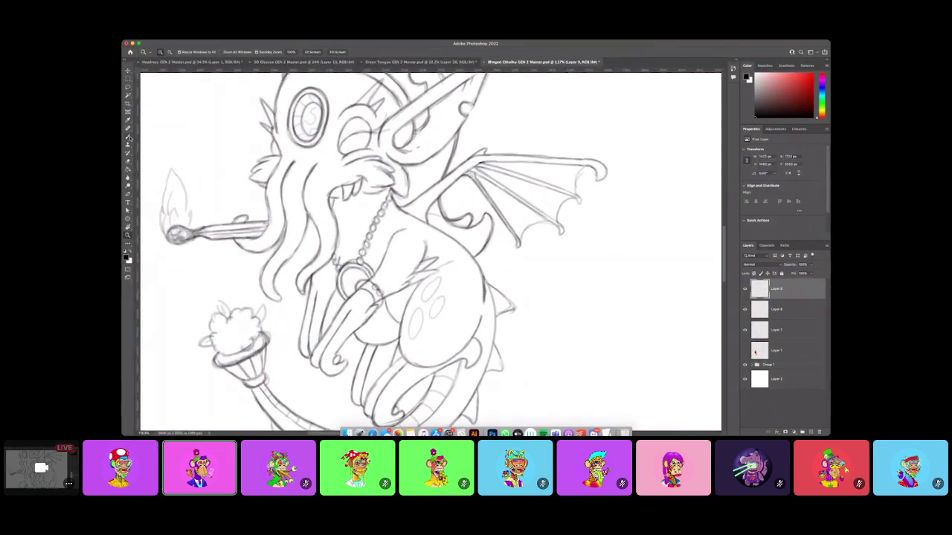
key("b")
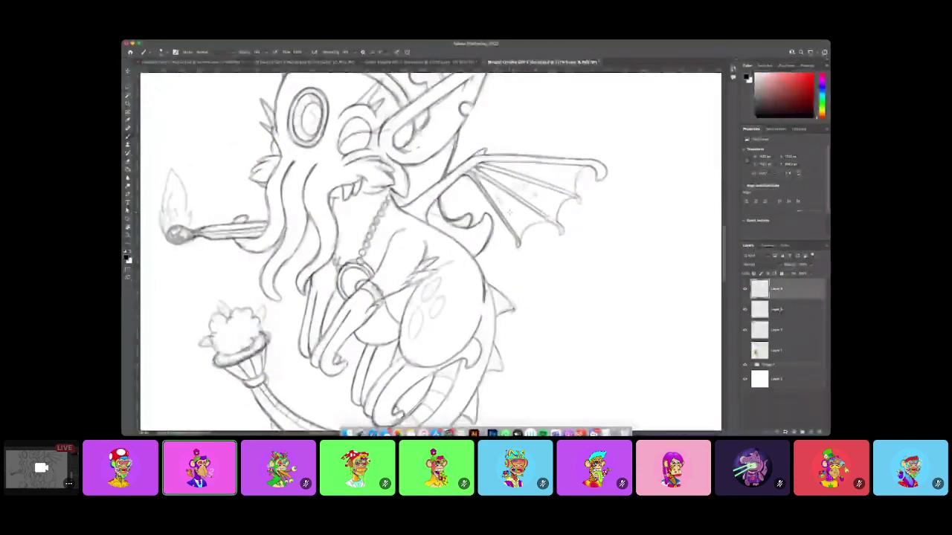
left_click_drag(510, 202, 511, 203)
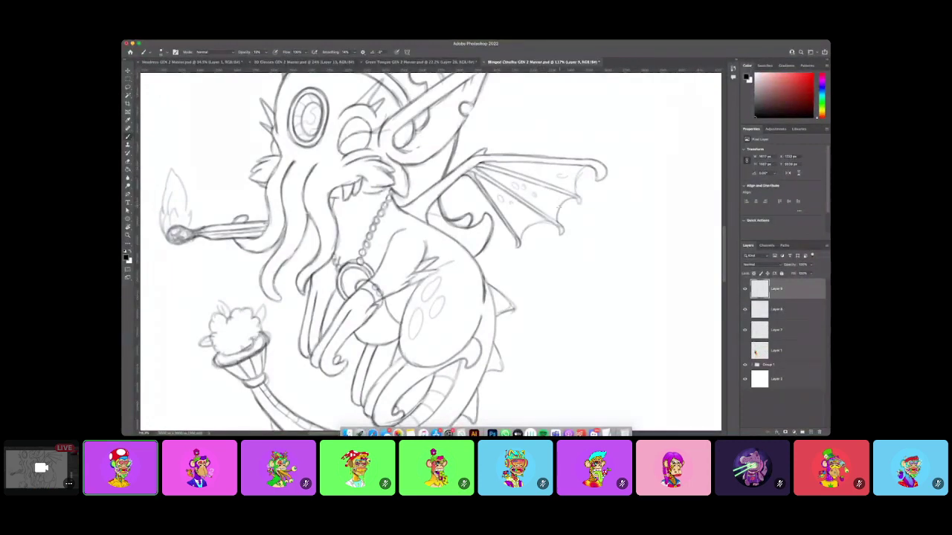
Show the coloured reference on Layer 1 and sketch curved horizontal bands across the creature's chest on a new layer.
left_click_drag(528, 218, 461, 221)
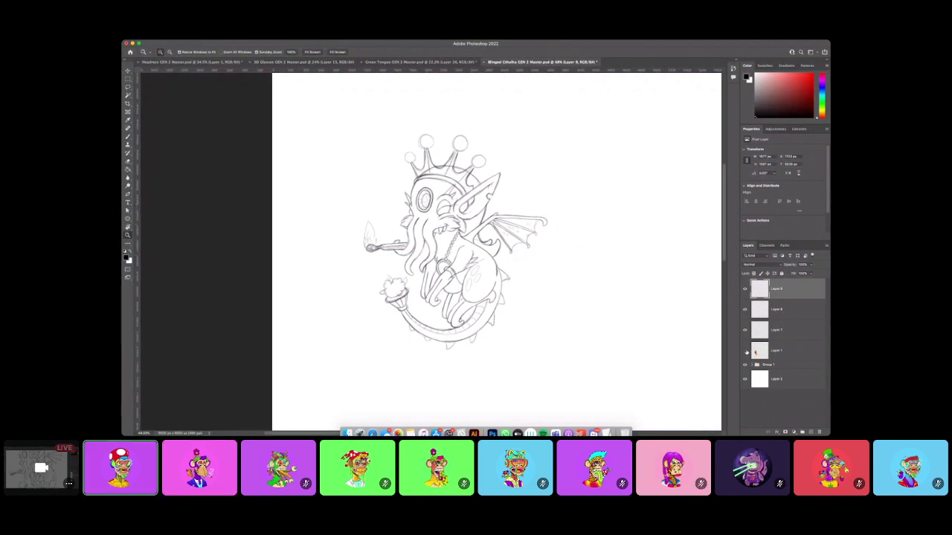
left_click(745, 351)
left_click(745, 351)
left_click(472, 246)
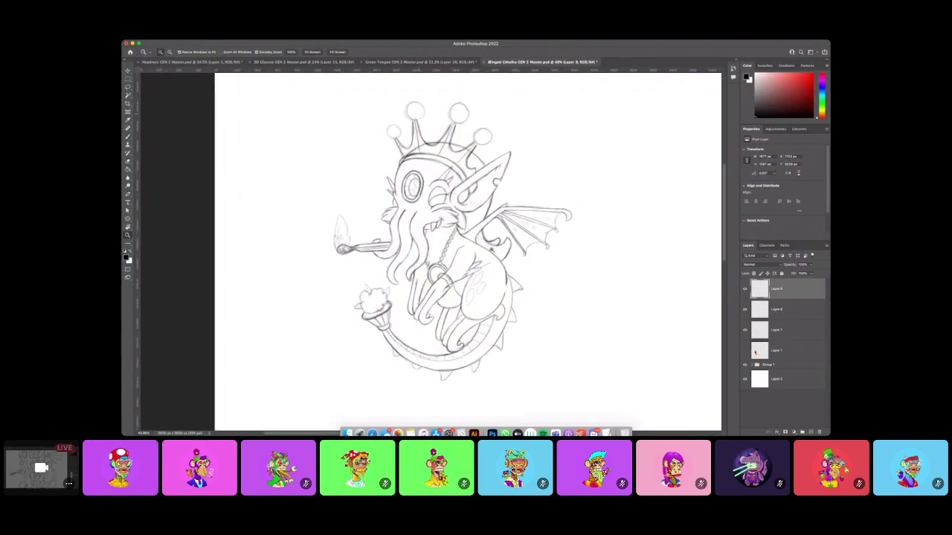
left_click_drag(492, 250, 535, 250)
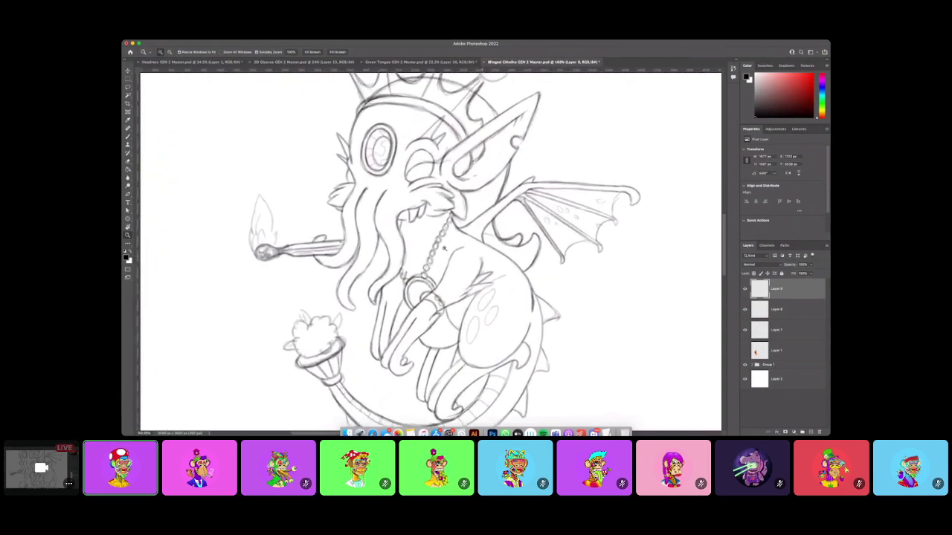
key("b")
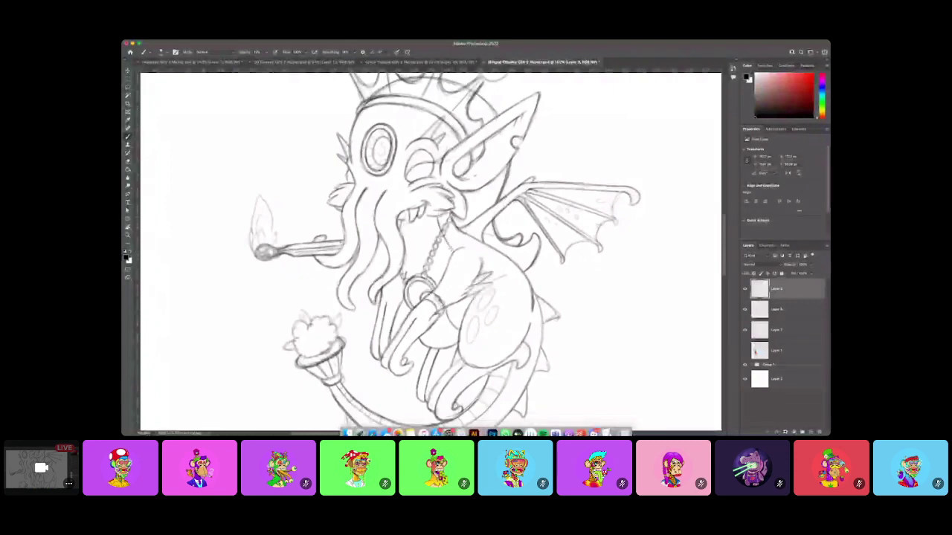
left_click(745, 350)
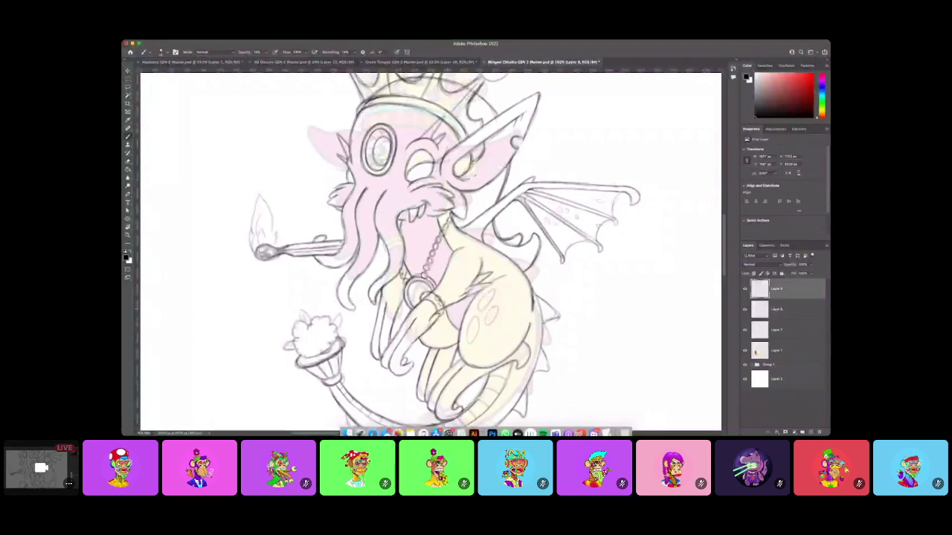
left_click(810, 429)
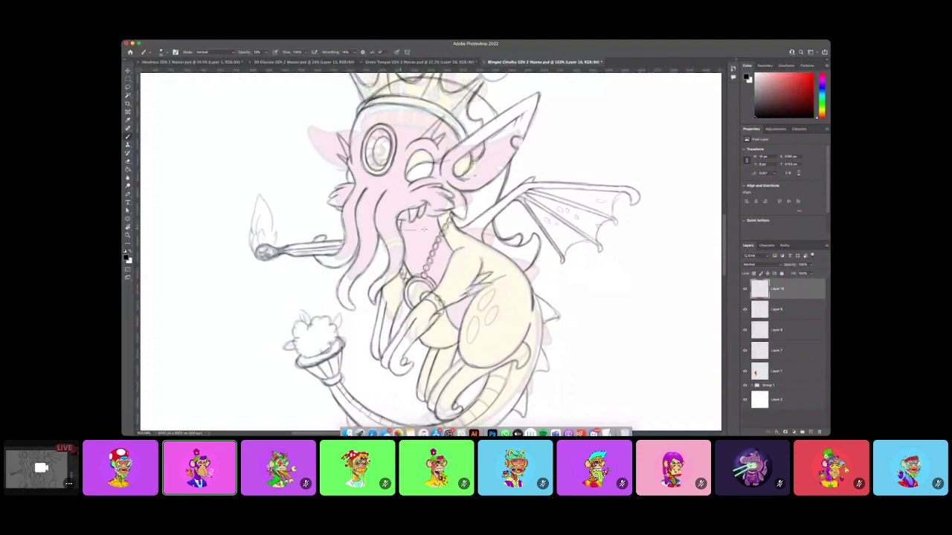
left_click_drag(417, 245, 440, 240)
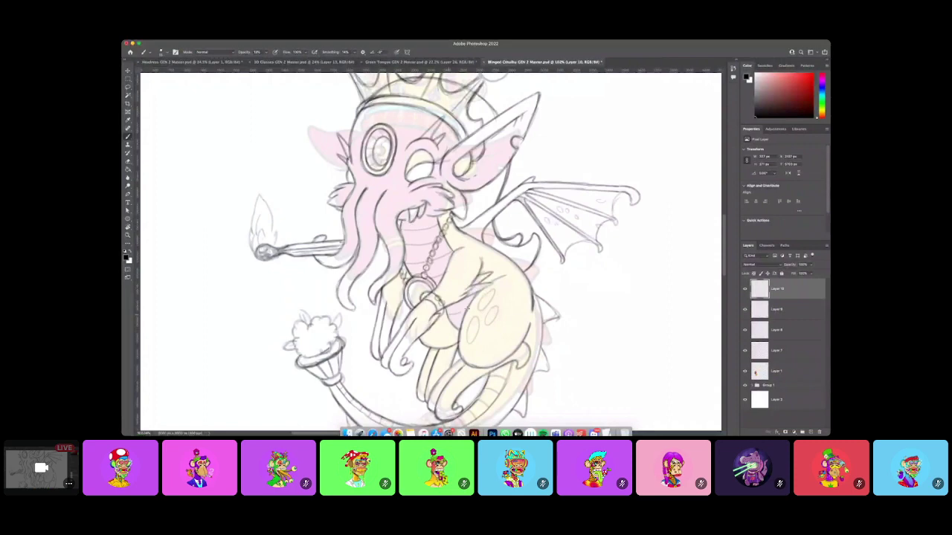
Hide Layer 1 so that only the pencil sketch of the whole creature remains.
key("z")
left_click_drag(514, 328, 459, 328)
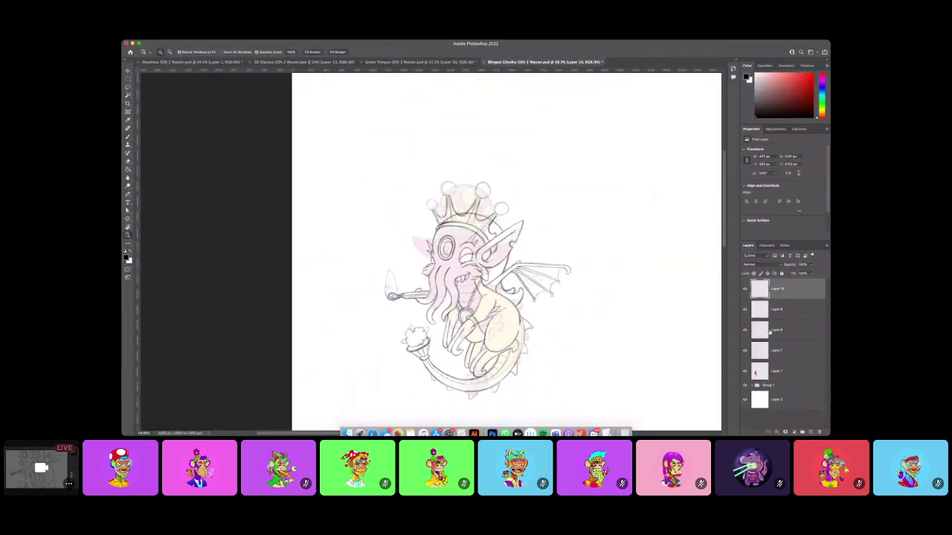
left_click(744, 372)
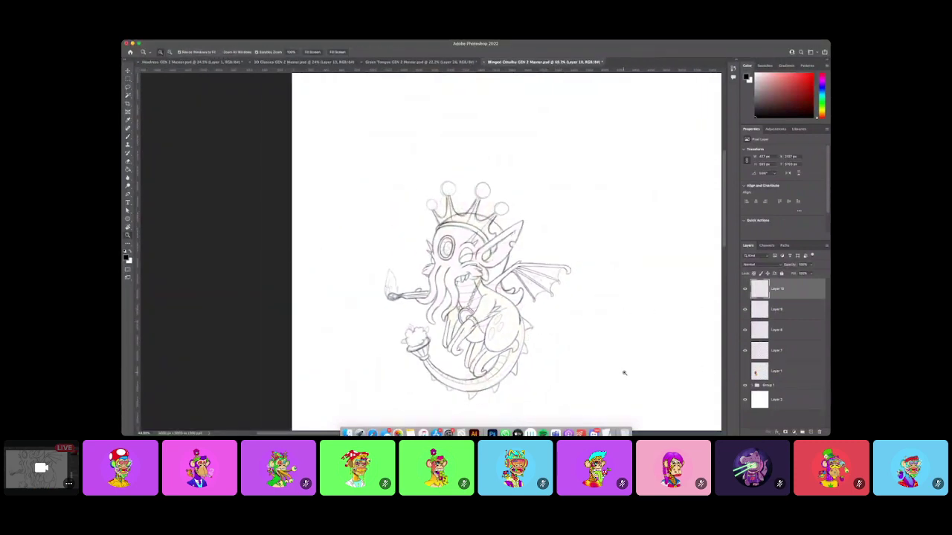
left_click(624, 373, "alt")
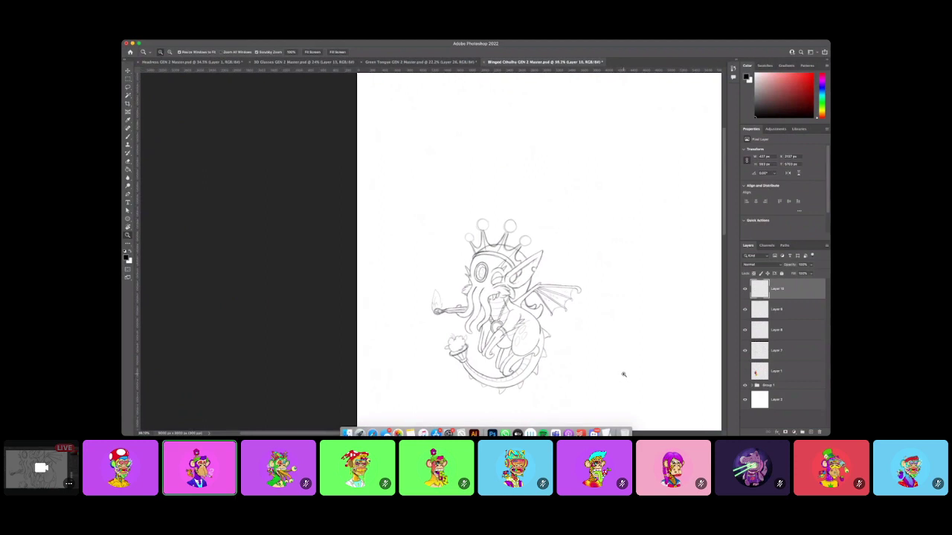
scroll(624, 375, "down", 3)
scroll(624, 375, "right", 2)
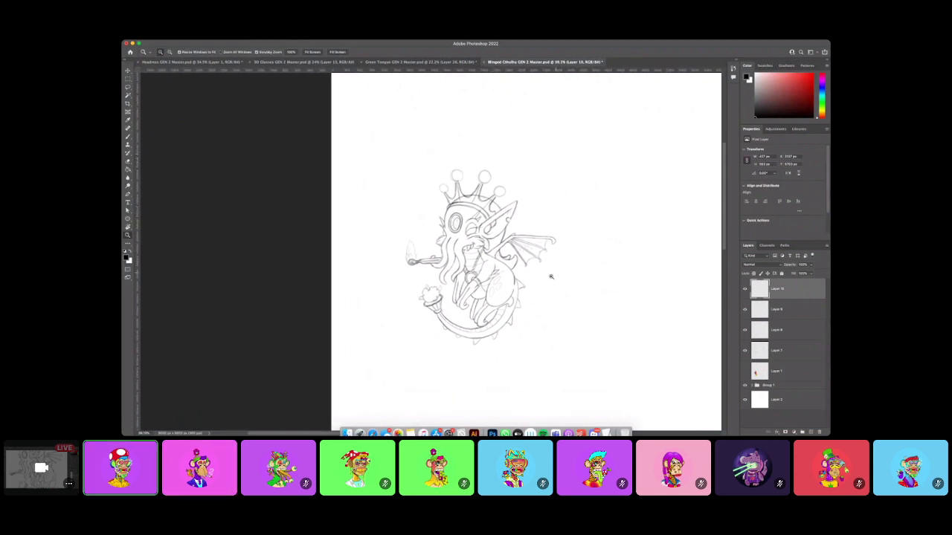
Try to sketch an angular emblem inside the round pendant on the chest.
mouse_move(492, 293)
left_mouse_down()
mouse_move(580, 293)
mouse_move(473, 296)
left_mouse_up()
key("b")
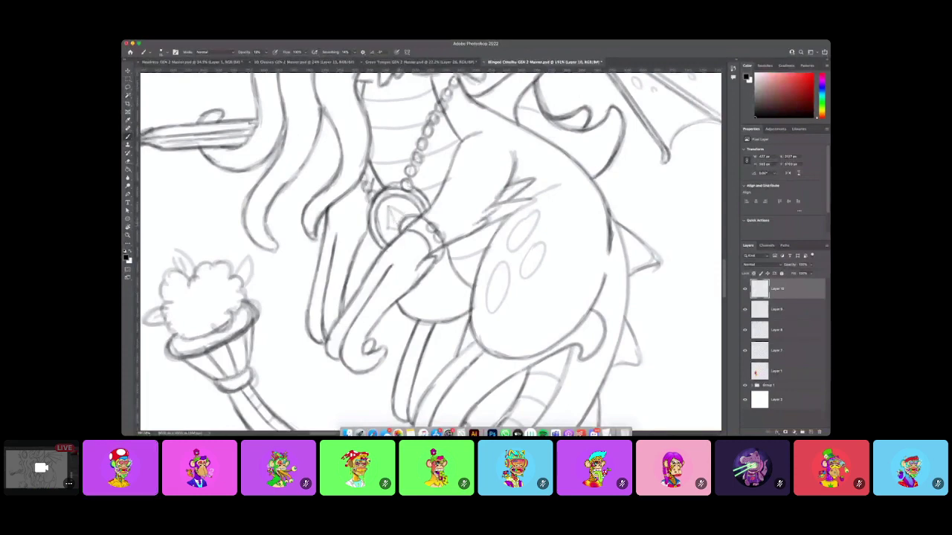
left_click_drag(389, 210, 403, 228)
key("z")
left_click_drag(443, 257, 413, 258)
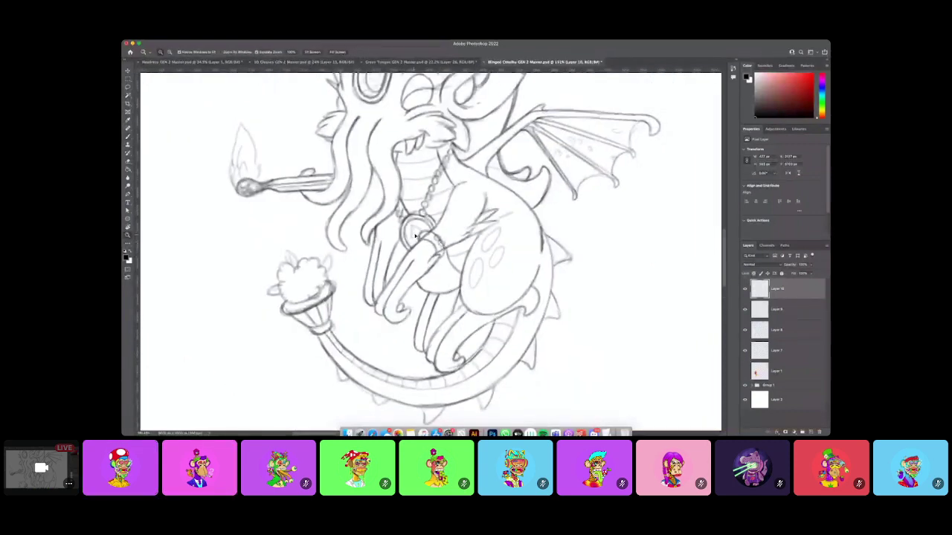
left_click_drag(417, 237, 431, 232)
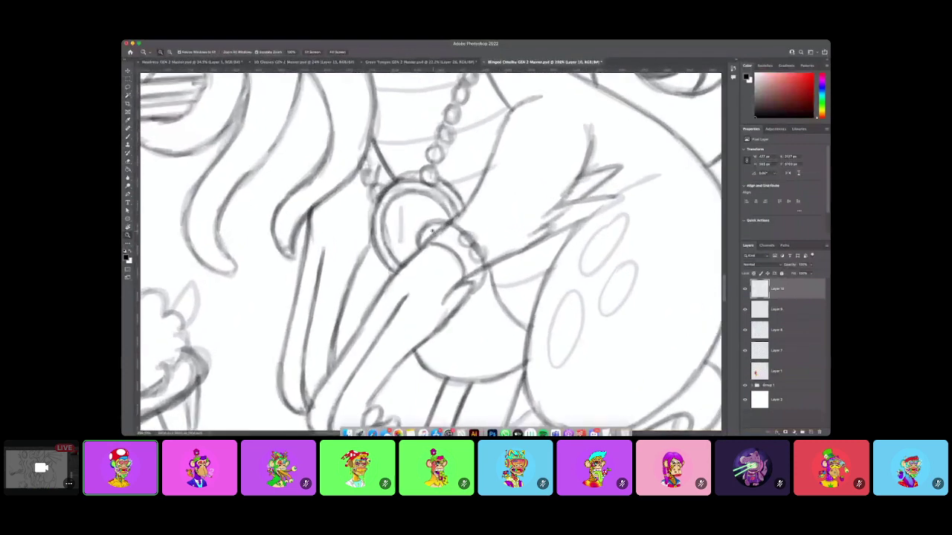
left_click(128, 138)
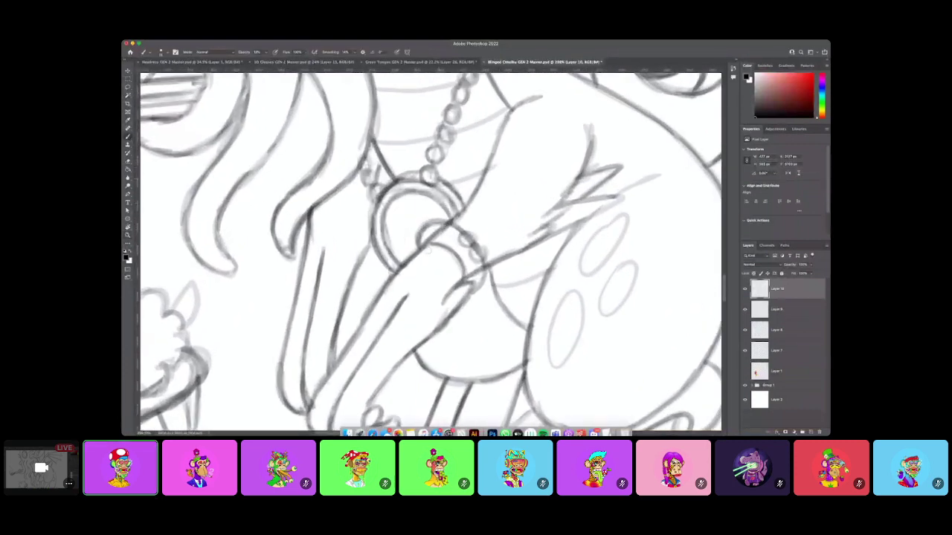
Try out a letter S in the empty area beside the tail tip, and undo its strokes.
left_click_drag(227, 304, 244, 323)
left_click_drag(237, 285, 250, 323)
key("super+z")
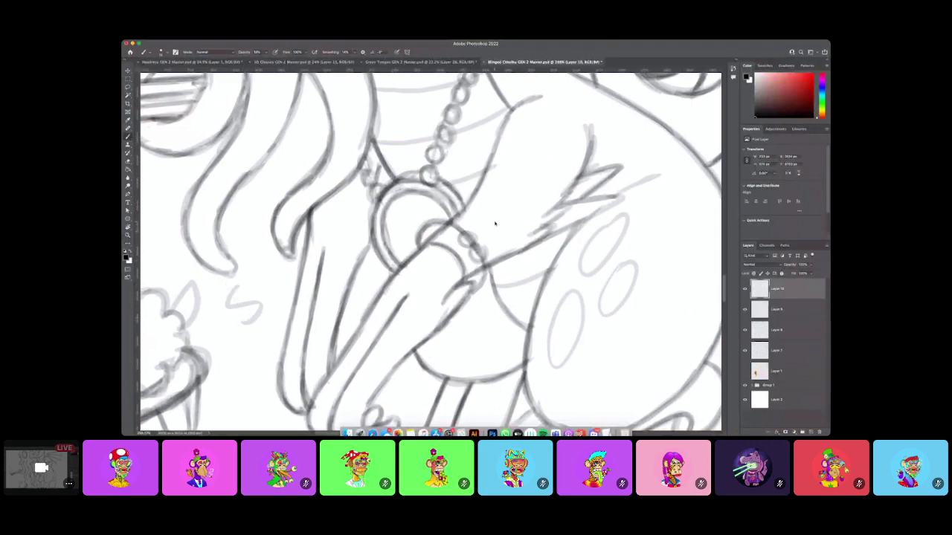
key("super+z")
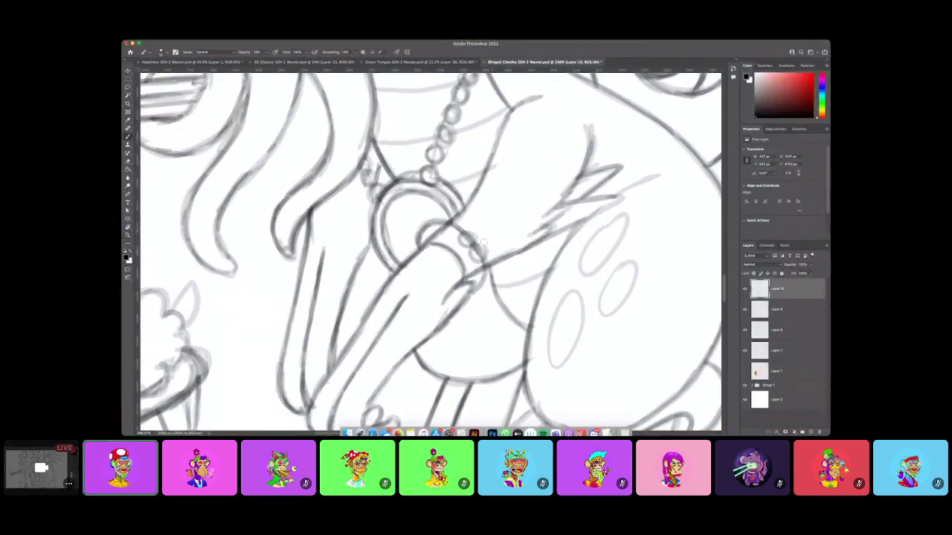
Sketch small detail marks inside the round pendant and check the drawing briefly against the coloured Layer 1.
key("z")
mouse_move(507, 290)
left_mouse_down()
mouse_move(474, 299)
mouse_move(508, 295)
left_mouse_up()
left_click(508, 295, "alt")
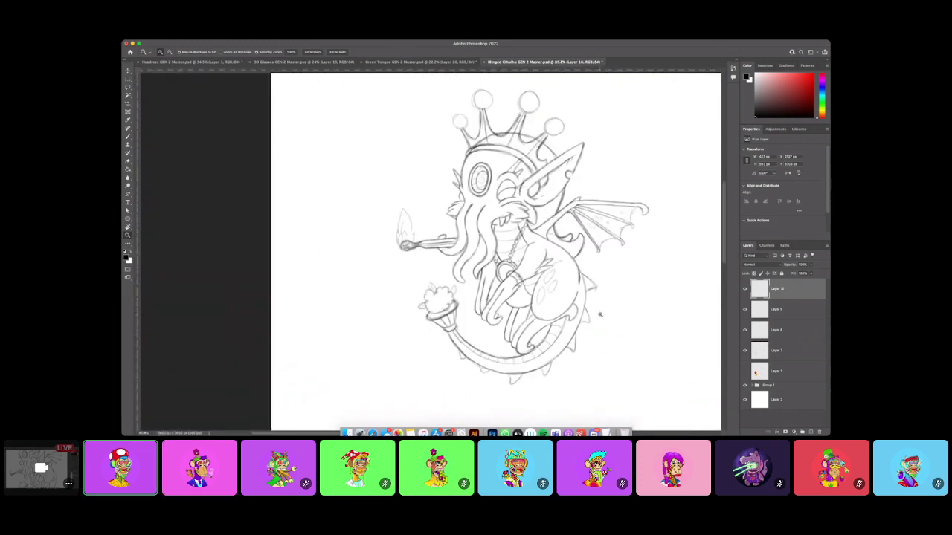
scroll(600, 313, "right", 3)
scroll(599, 312, "down", 1)
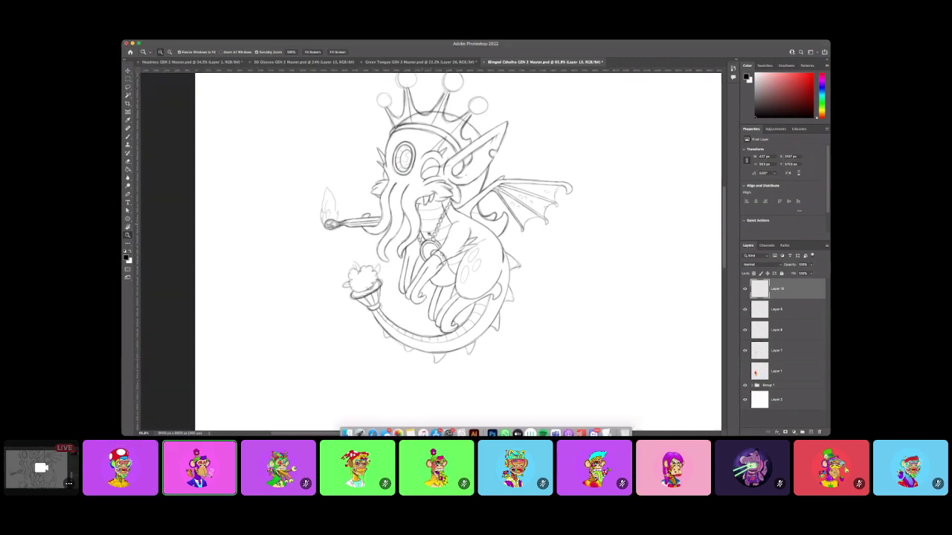
mouse_move(428, 253)
left_mouse_down()
mouse_move(541, 250)
mouse_move(490, 273)
mouse_move(427, 280)
left_mouse_up()
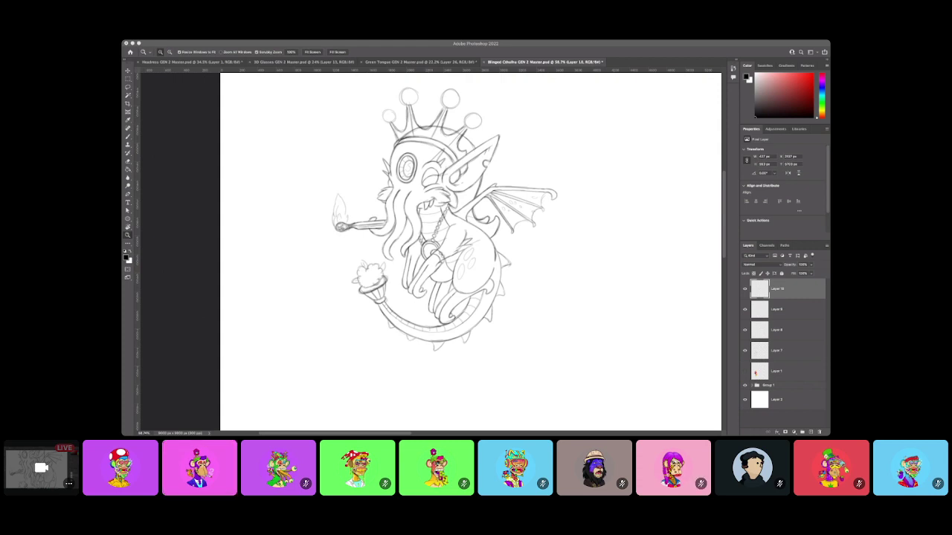
left_click(492, 432)
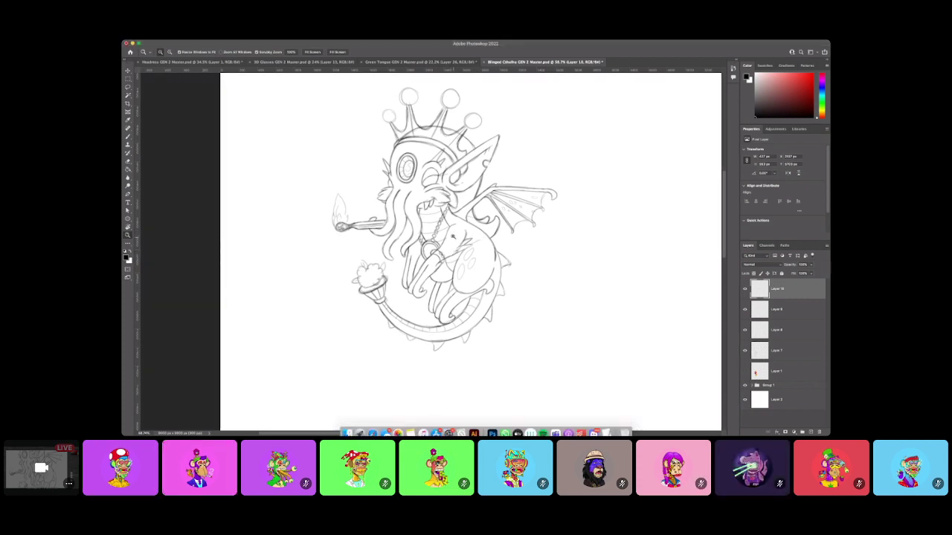
left_click_drag(452, 237, 497, 233)
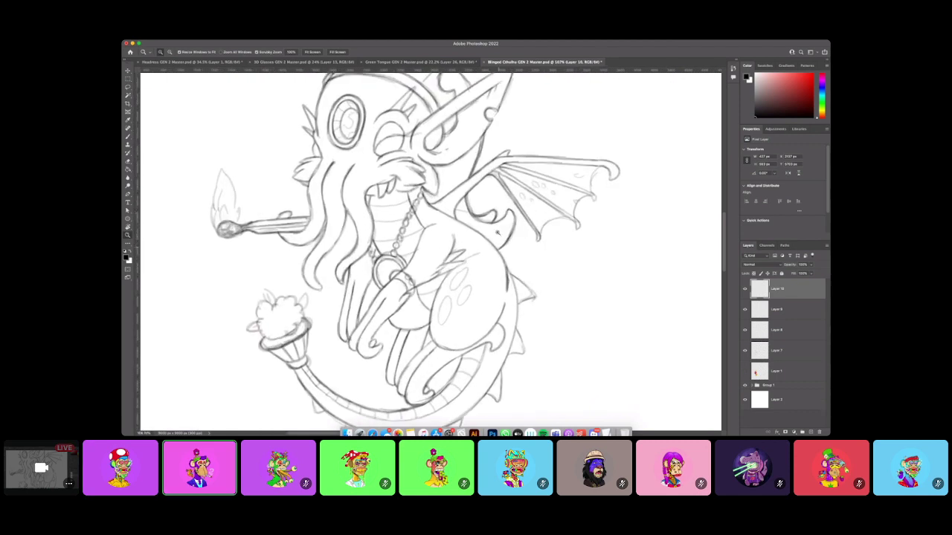
key("b")
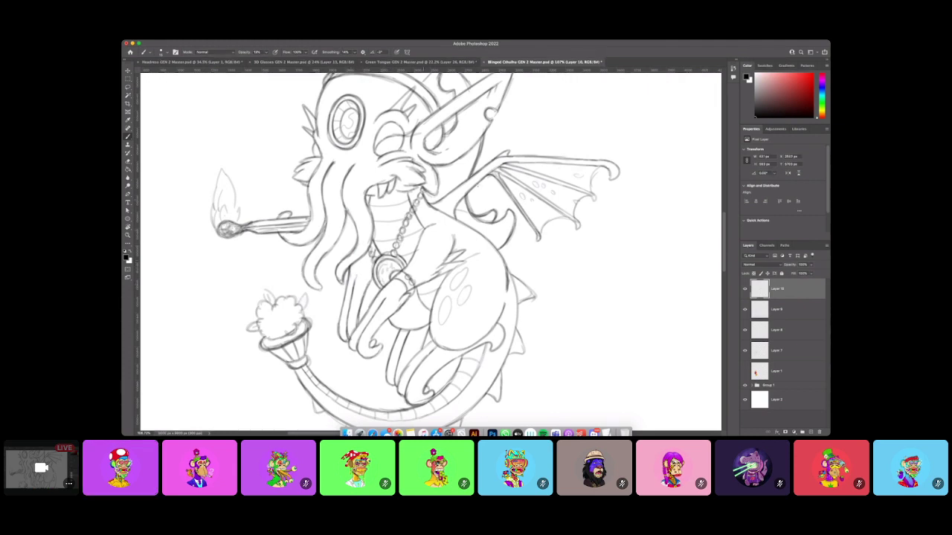
left_click(745, 372)
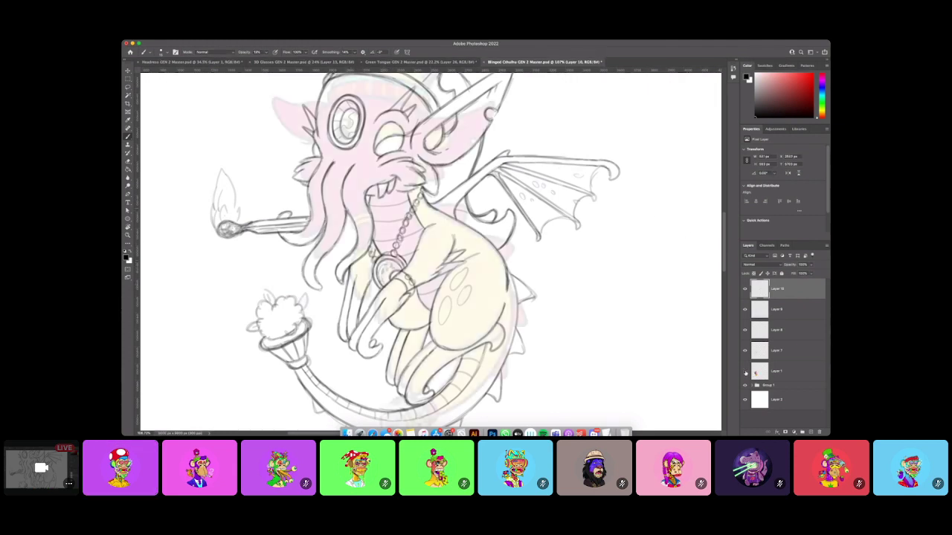
left_click(745, 372)
Add a new layer and sketch a ring band around the upper part of the tentacle beside the mouth.
key("z")
mouse_move(545, 300)
left_mouse_down()
mouse_move(508, 301)
mouse_move(520, 296)
left_mouse_up()
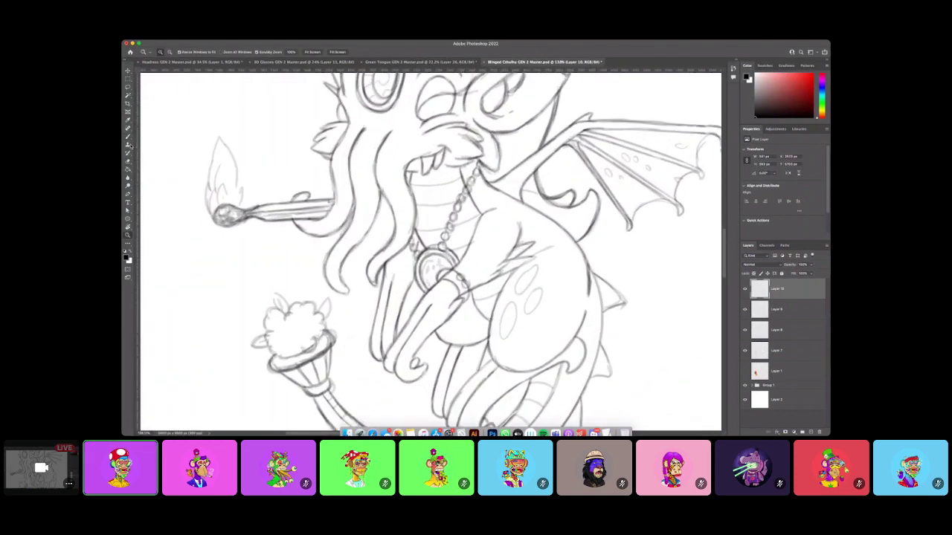
left_click(127, 138)
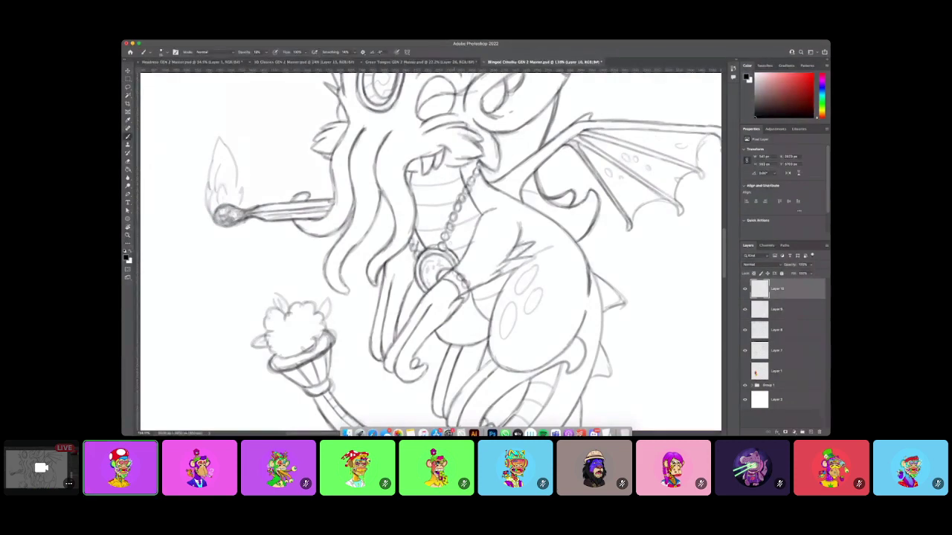
key("r")
left_click_drag(515, 136, 377, 118)
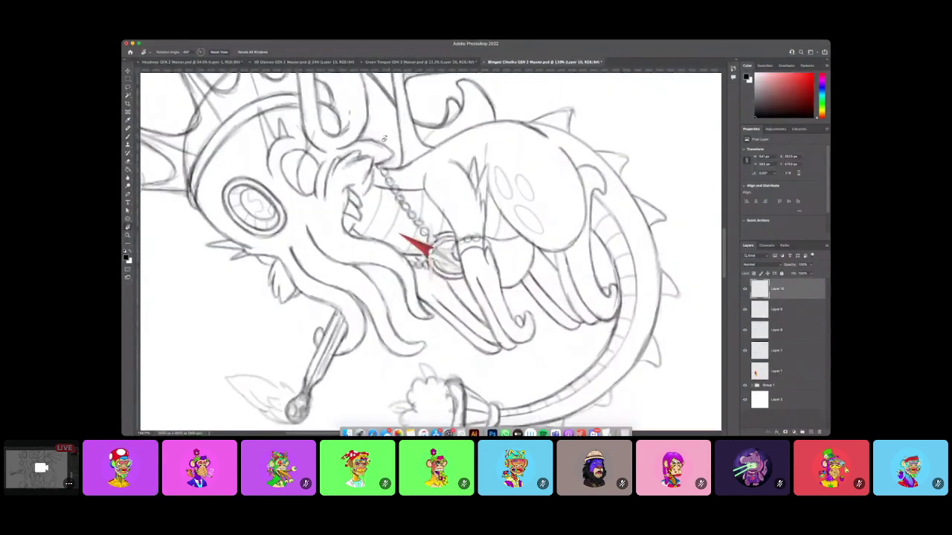
key("z")
left_click_drag(343, 267, 383, 266)
key("b")
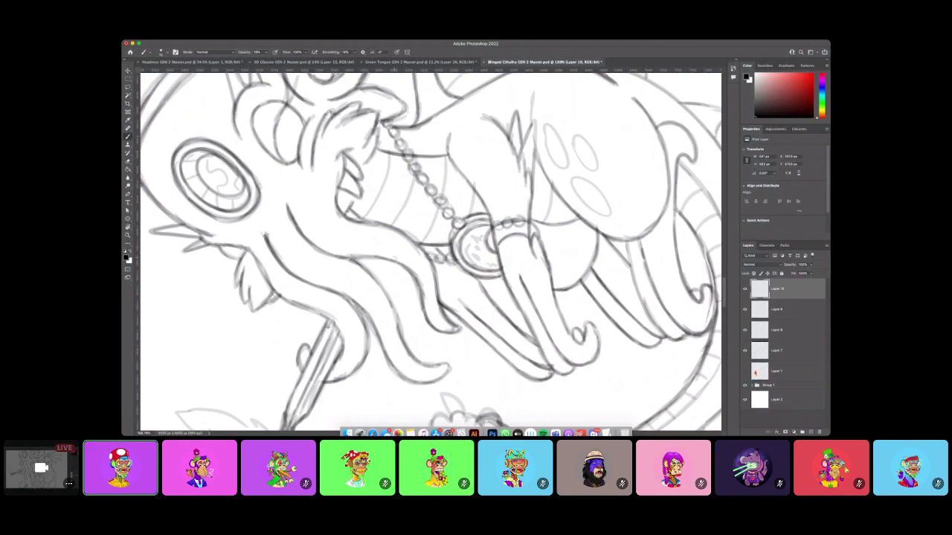
left_click(811, 432)
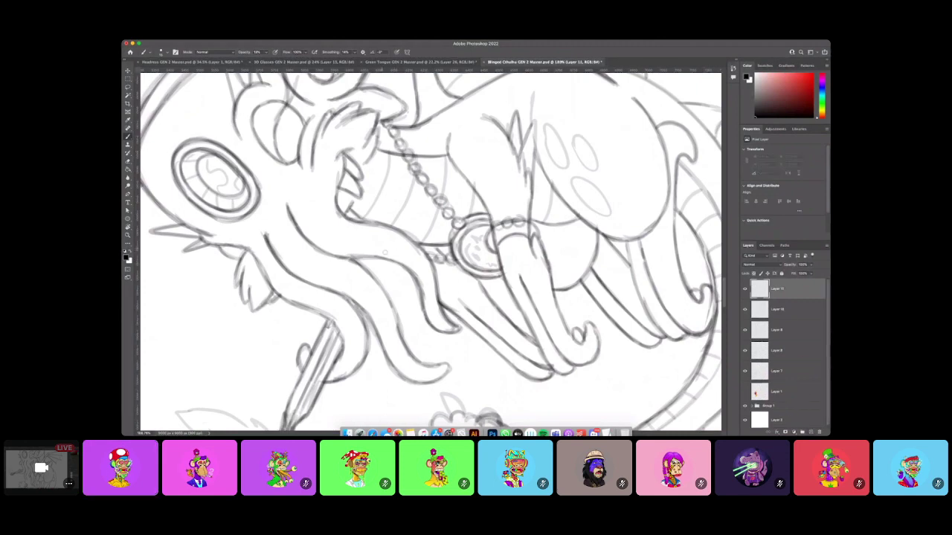
mouse_move(389, 237)
left_mouse_down()
mouse_move(389, 264)
mouse_move(380, 265)
mouse_move(374, 243)
mouse_move(390, 220)
left_mouse_up()
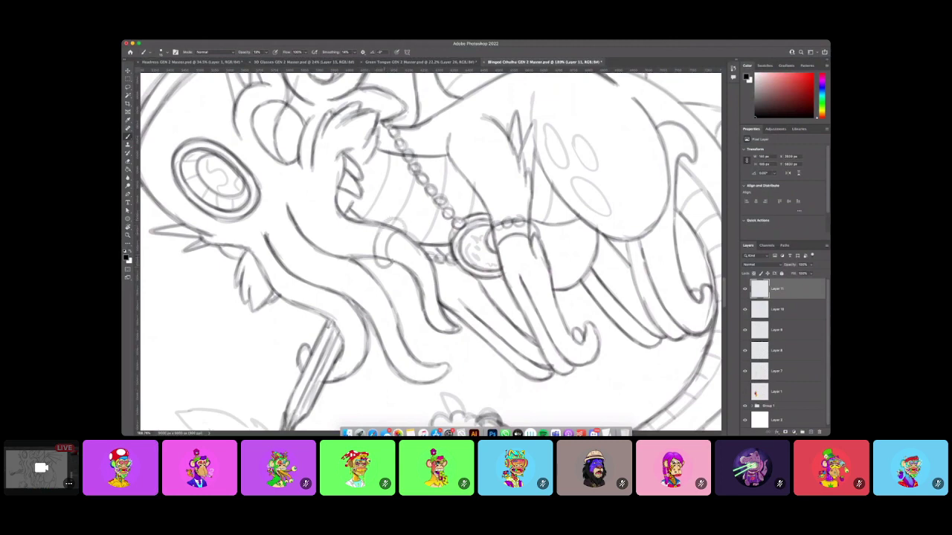
left_click_drag(375, 257, 392, 219)
mouse_move(362, 256)
left_mouse_down()
mouse_move(379, 216)
mouse_move(362, 244)
mouse_move(376, 266)
left_mouse_up()
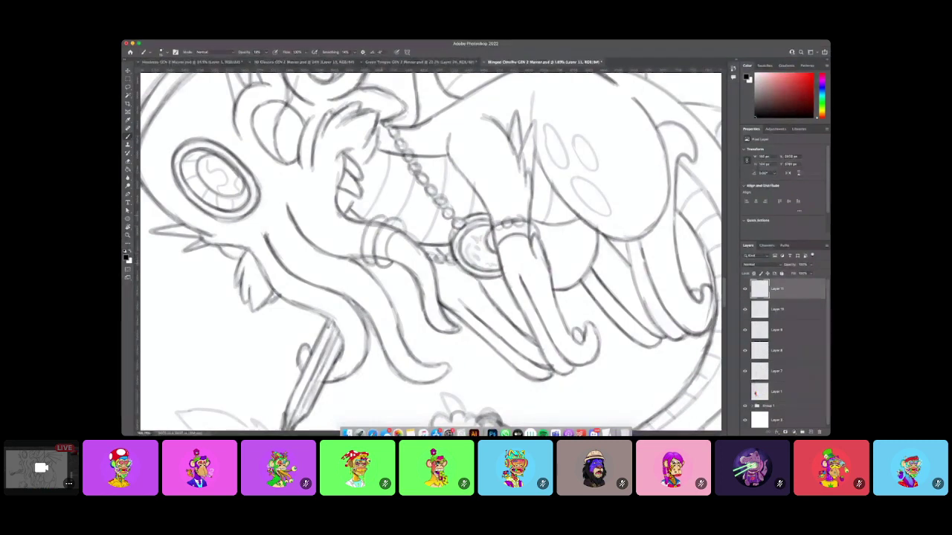
Sketch another ring band around the neighbouring tentacle, just above its curled tip.
key("z")
left_click_drag(470, 313, 494, 328)
key("b")
mouse_move(408, 325)
left_mouse_down()
mouse_move(430, 308)
mouse_move(428, 296)
left_mouse_up()
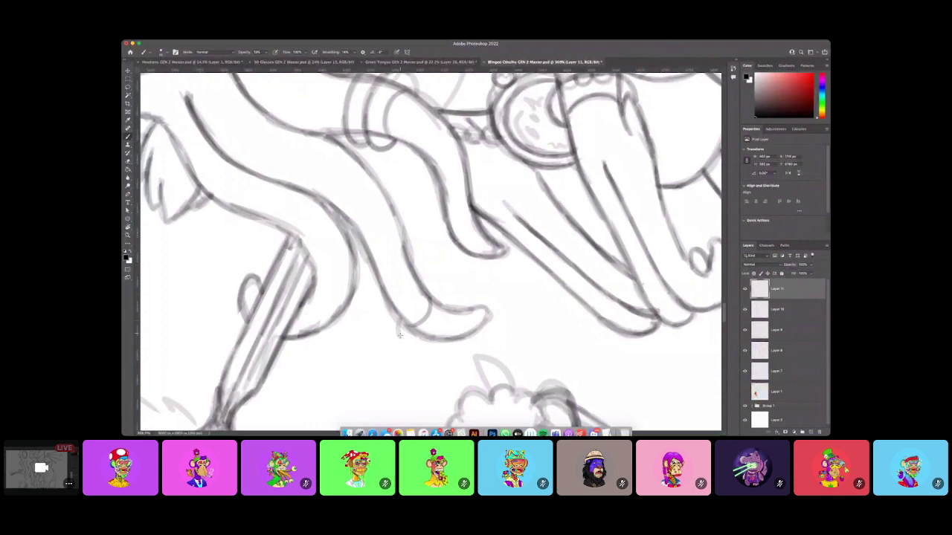
left_click_drag(399, 336, 423, 339)
mouse_move(443, 322)
left_mouse_down()
mouse_move(433, 332)
mouse_move(430, 282)
left_mouse_up()
left_click_drag(423, 282, 436, 287)
mouse_move(436, 328)
left_mouse_down()
mouse_move(402, 339)
mouse_move(400, 320)
mouse_move(407, 327)
mouse_move(437, 284)
mouse_move(444, 290)
left_mouse_up()
left_click_drag(444, 322, 397, 317)
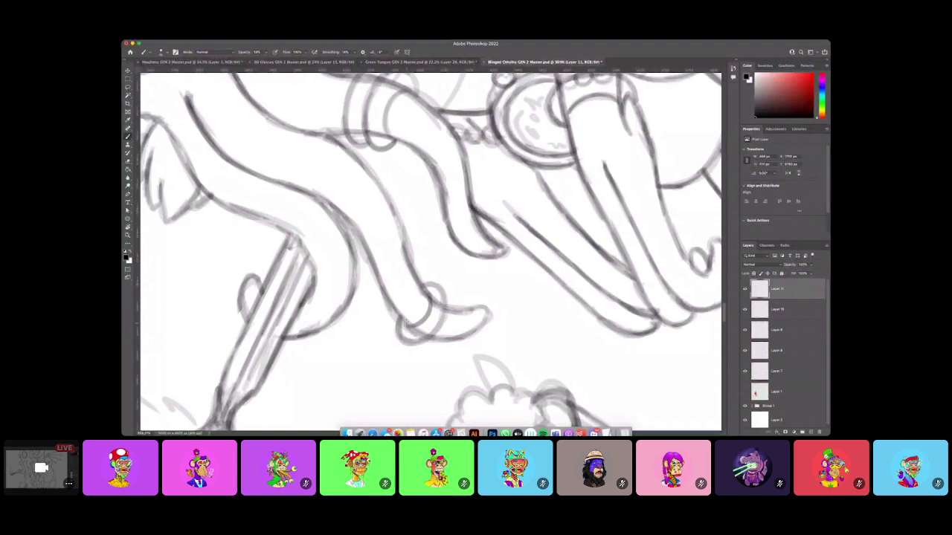
Sketch short detail marks inside the spikes on the creature's back, undoing the first stroke.
key("z")
left_click_drag(478, 317, 475, 305)
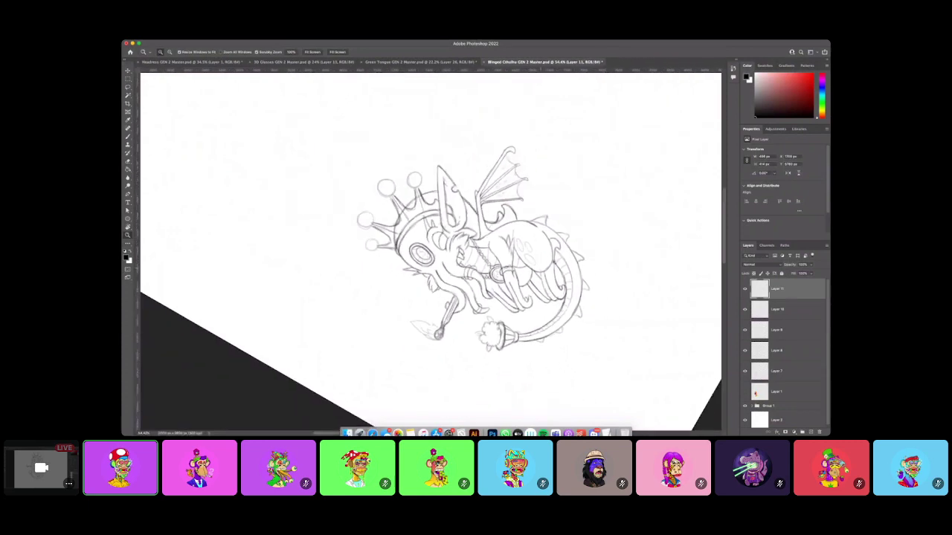
key("r")
mouse_move(642, 226)
left_mouse_down()
mouse_move(608, 286)
mouse_move(527, 330)
mouse_move(541, 275)
left_mouse_up()
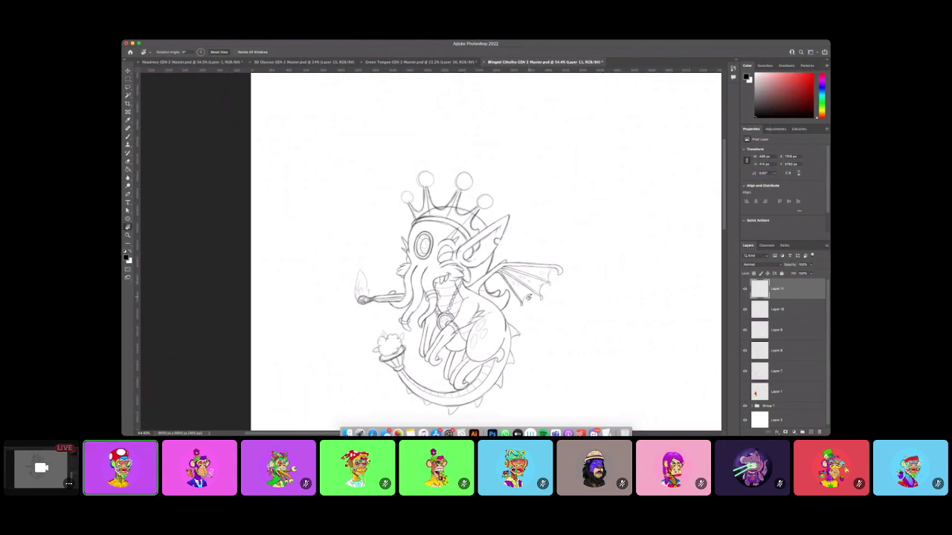
left_click_drag(527, 350, 563, 351)
key("b")
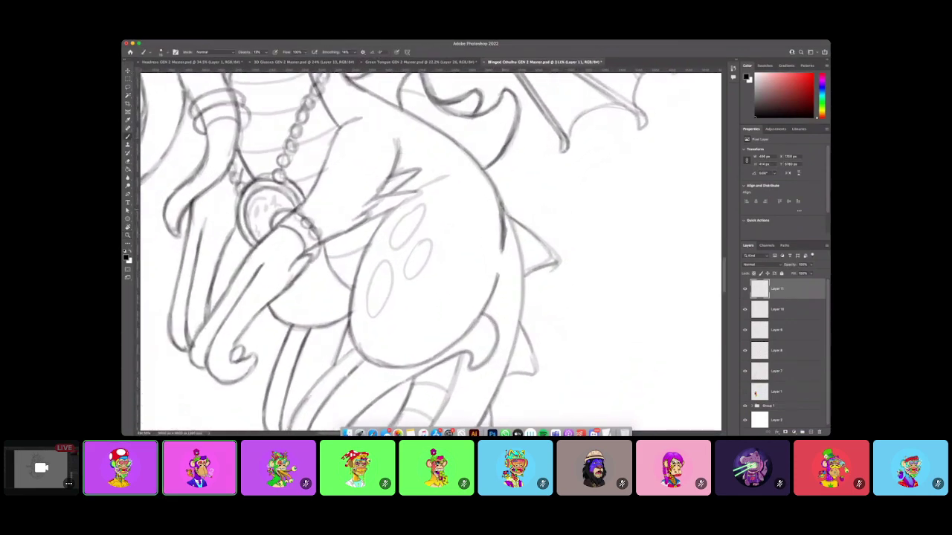
left_click_drag(507, 218, 525, 307)
key("super+z")
mouse_move(523, 255)
left_mouse_down()
mouse_move(516, 338)
mouse_move(523, 251)
left_mouse_up()
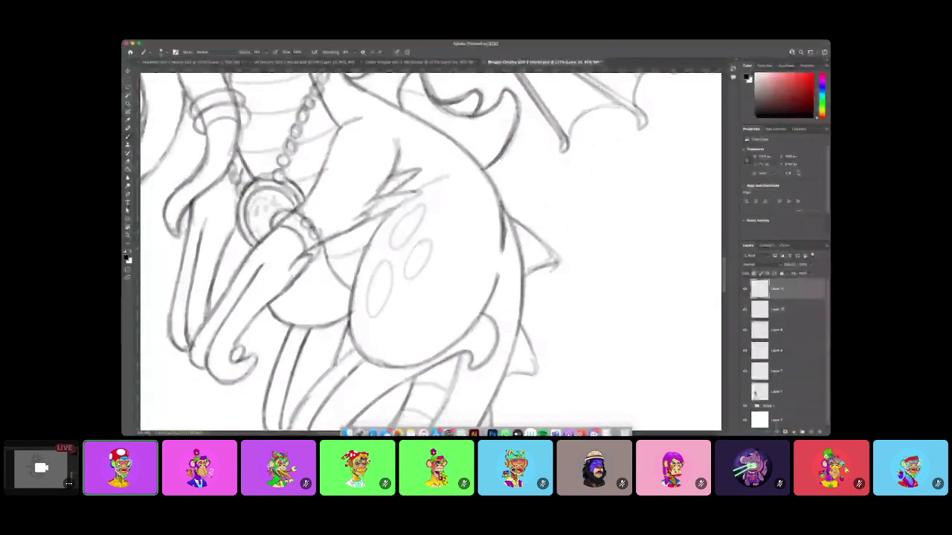
Sketch short detail marks inside the spikes along the outer edge of the curved tail.
scroll(430, 251, "down", 10)
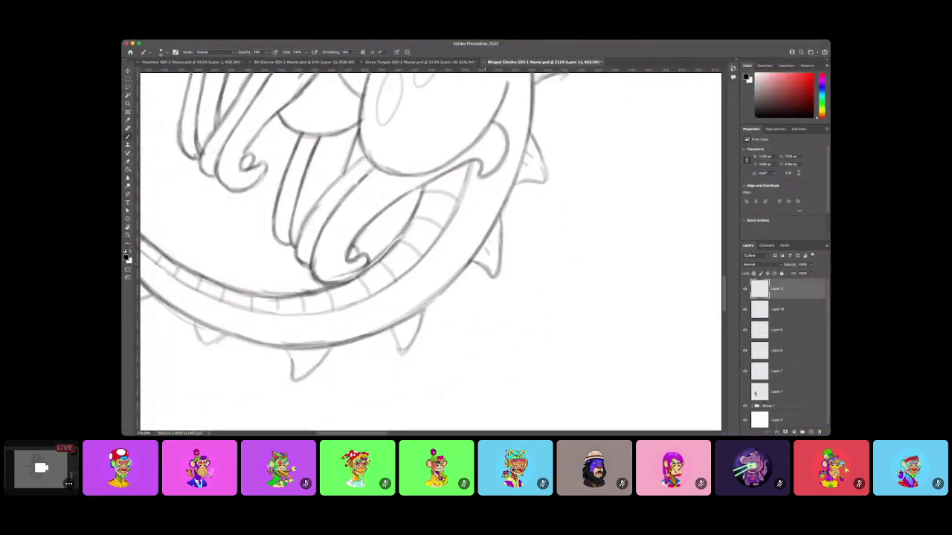
left_click_drag(413, 316, 409, 328)
mouse_move(314, 349)
left_mouse_down()
mouse_move(311, 357)
mouse_move(370, 348)
mouse_move(407, 361)
left_mouse_up()
scroll(430, 251, "left", 4)
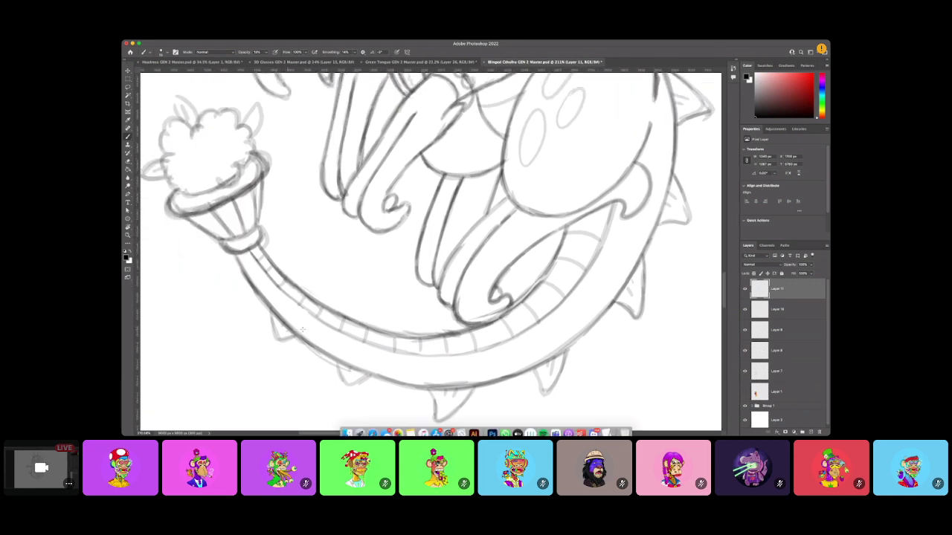
scroll(392, 308, "up", 5)
scroll(393, 308, "up", 2)
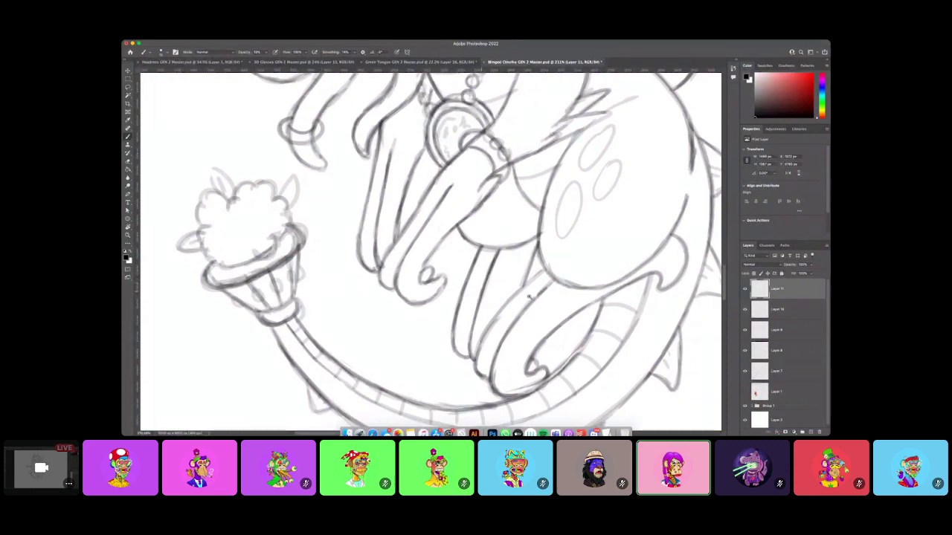
Reinforce the outlines of the two left crown balls and sketch a small collar beneath each one.
key("z")
mouse_move(601, 278)
left_mouse_down()
mouse_move(537, 281)
mouse_move(599, 274)
left_mouse_up()
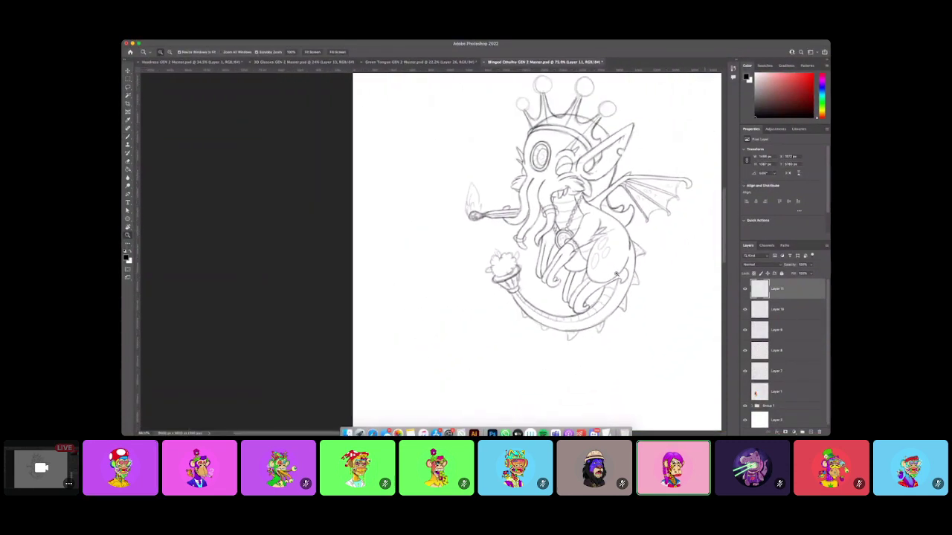
scroll(616, 275, "down", 2)
scroll(648, 251, "right", 5)
scroll(649, 251, "up", 2)
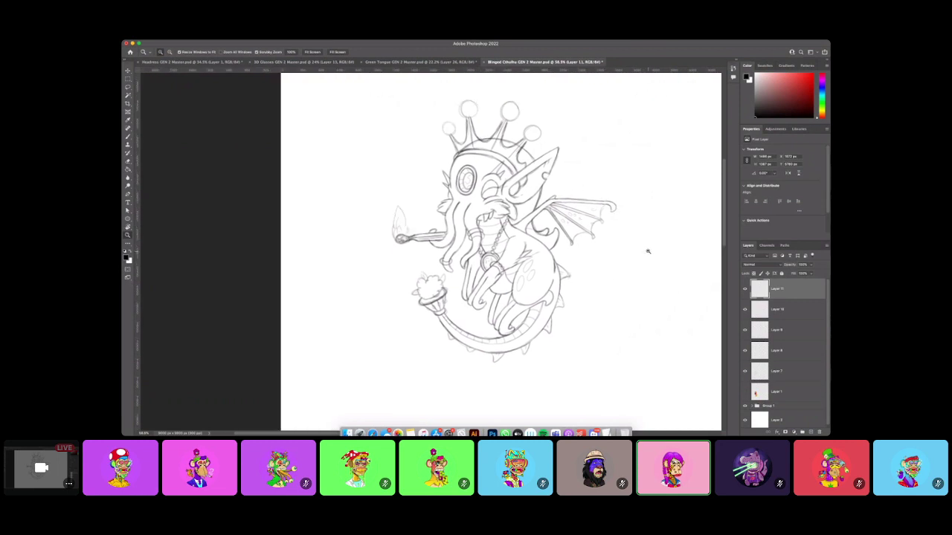
scroll(622, 247, "up", 2)
scroll(487, 168, "up", 5)
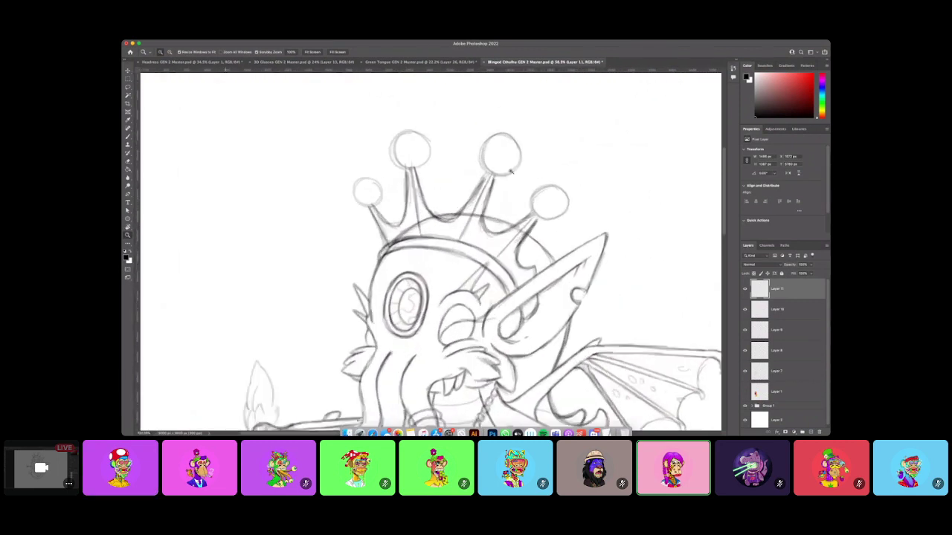
left_click_drag(520, 173, 527, 173)
left_click(128, 136)
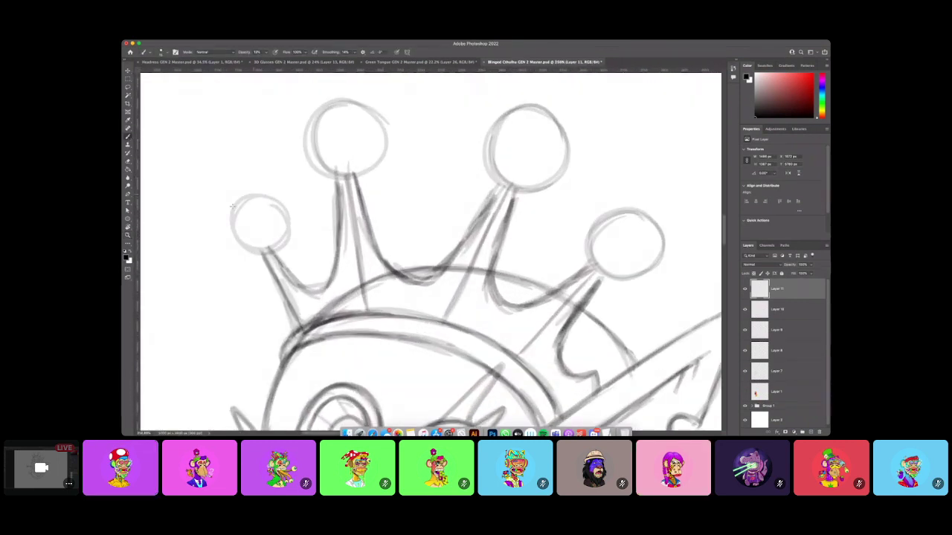
mouse_move(250, 196)
left_mouse_down()
mouse_move(236, 199)
mouse_move(227, 233)
mouse_move(267, 262)
left_mouse_up()
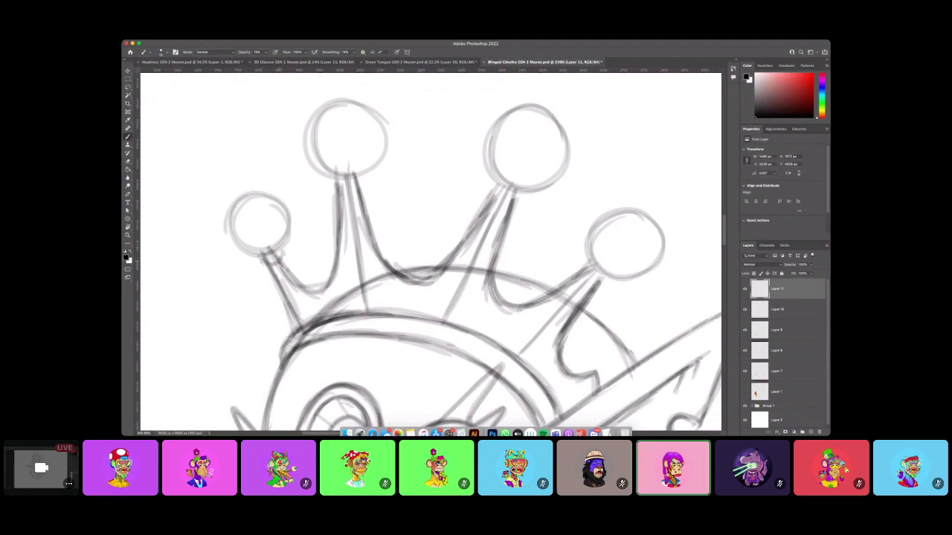
mouse_move(355, 103)
left_mouse_down()
mouse_move(311, 139)
mouse_move(368, 170)
mouse_move(358, 107)
left_mouse_up()
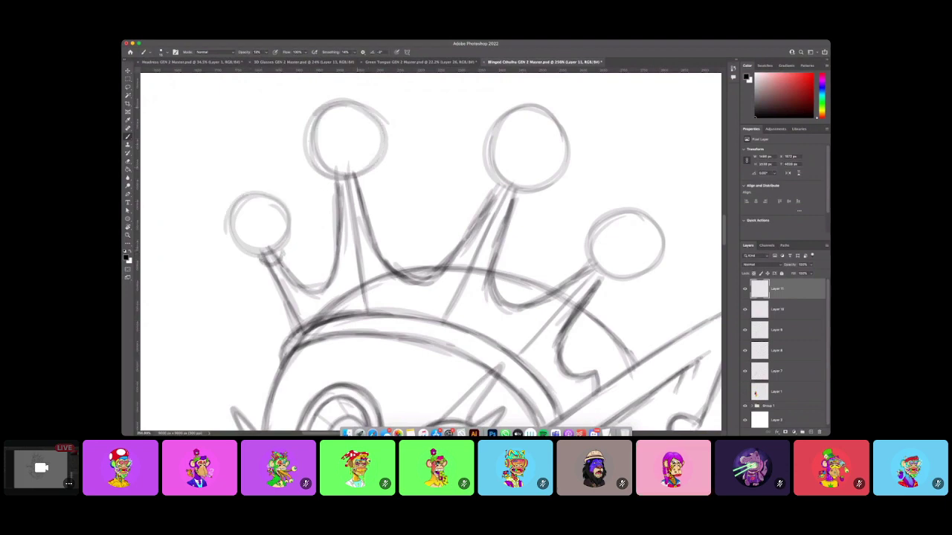
mouse_move(330, 179)
left_mouse_down()
mouse_move(355, 184)
mouse_move(362, 175)
left_mouse_up()
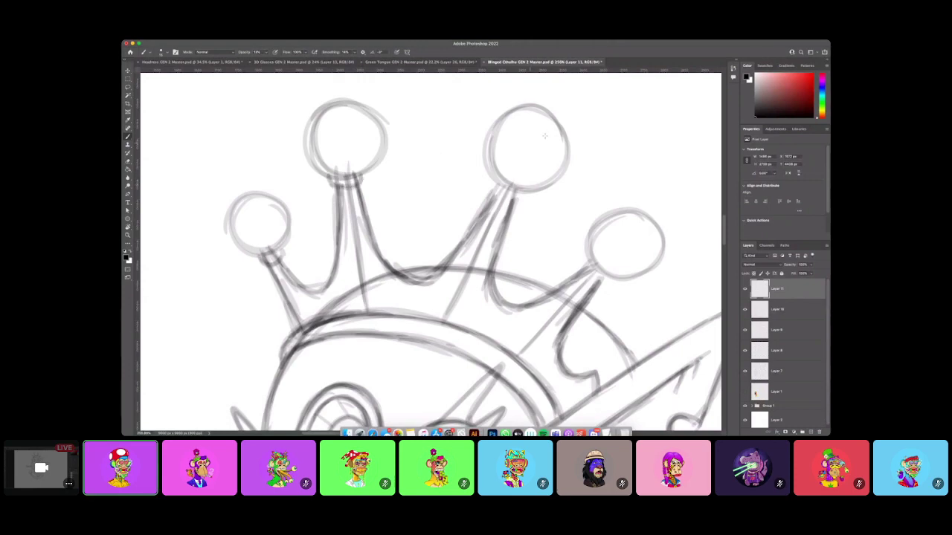
Reinforce the outlines of the two right crown balls and sketch a small collar beneath each one.
mouse_move(482, 152)
left_mouse_down()
mouse_move(568, 132)
mouse_move(534, 105)
left_mouse_up()
mouse_move(489, 172)
left_mouse_down()
mouse_move(493, 186)
mouse_move(523, 203)
left_mouse_up()
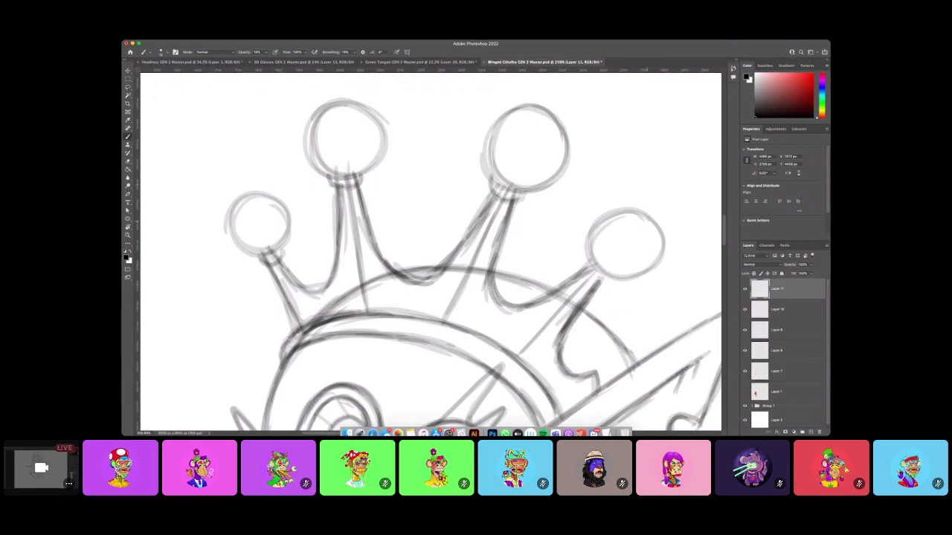
mouse_move(648, 217)
left_mouse_down()
mouse_move(585, 239)
mouse_move(656, 243)
left_mouse_up()
mouse_move(588, 253)
left_mouse_down()
mouse_move(585, 263)
mouse_move(610, 278)
mouse_move(590, 284)
left_mouse_up()
left_click_drag(599, 257, 582, 281)
Sketch a second edge line on the crown's curl behind the ear and reinforce the winking eye's lid line.
scroll(636, 284, "down", 3)
scroll(632, 284, "right", 2)
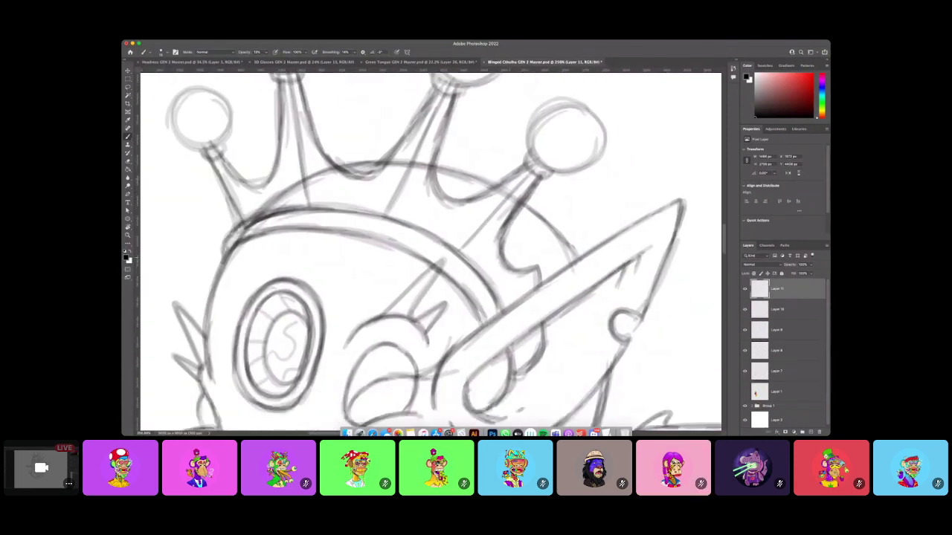
mouse_move(505, 241)
left_mouse_down()
mouse_move(529, 264)
mouse_move(547, 254)
mouse_move(555, 275)
mouse_move(552, 263)
left_mouse_up()
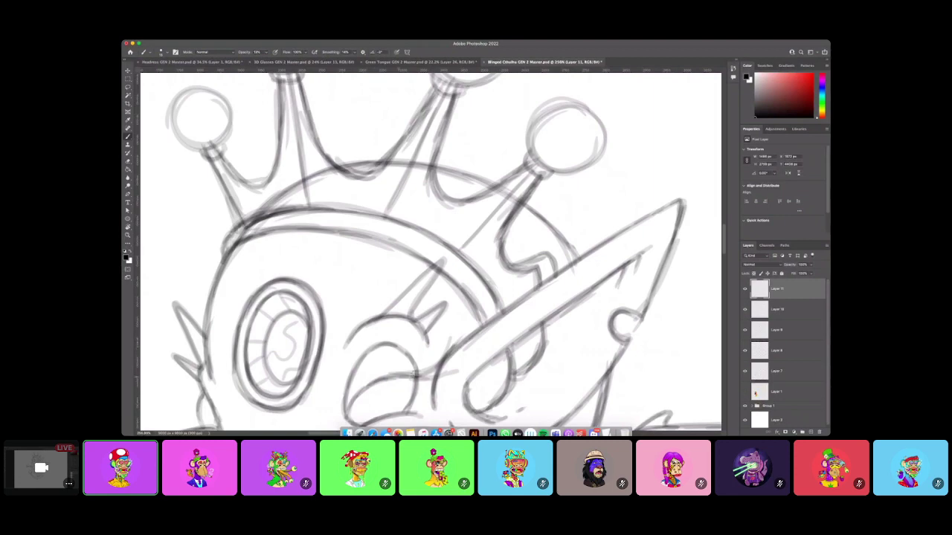
mouse_move(411, 377)
left_mouse_down()
mouse_move(454, 370)
mouse_move(378, 381)
mouse_move(350, 409)
mouse_move(349, 320)
left_mouse_up()
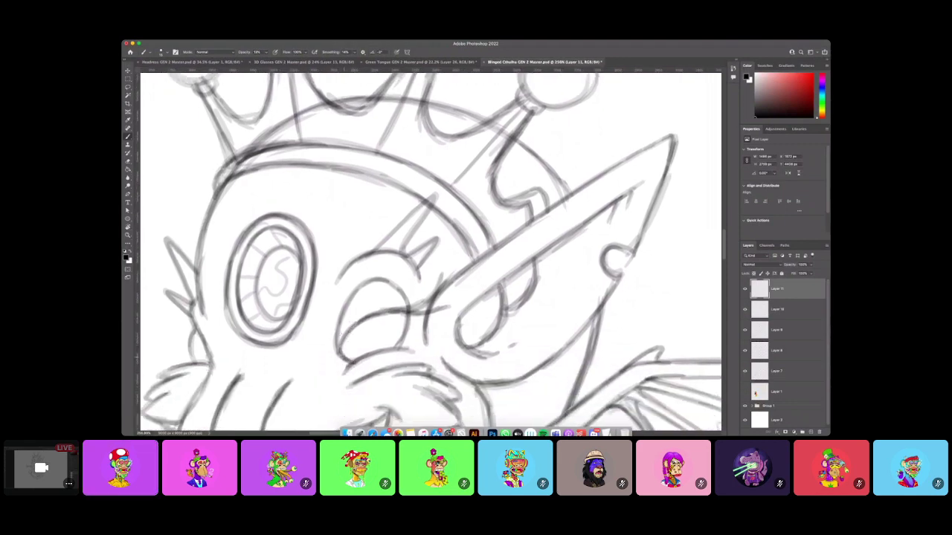
mouse_move(344, 359)
left_mouse_down()
mouse_move(348, 327)
mouse_move(408, 312)
left_mouse_up()
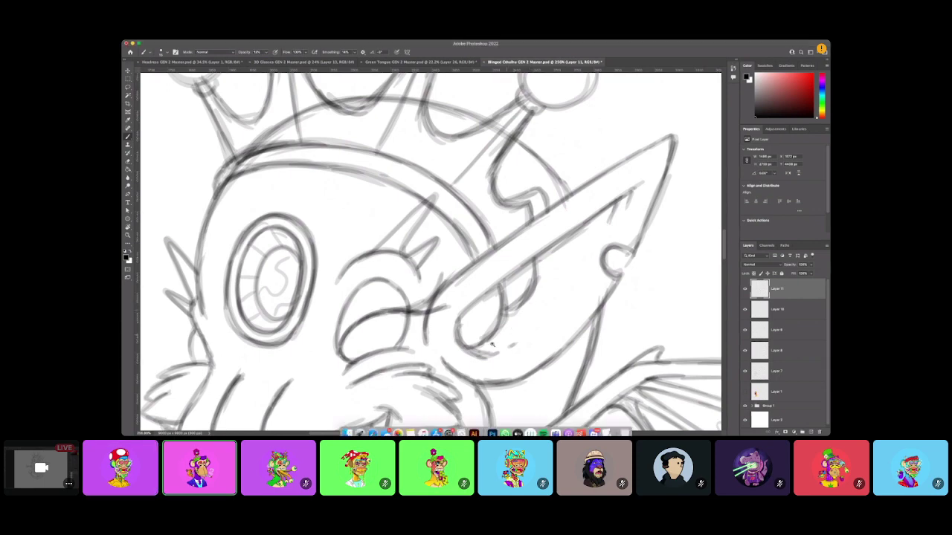
Add a new layer and rough out a long shaft with a rounded end and drops in front of the creature.
key("z")
left_click(466, 350, "alt")
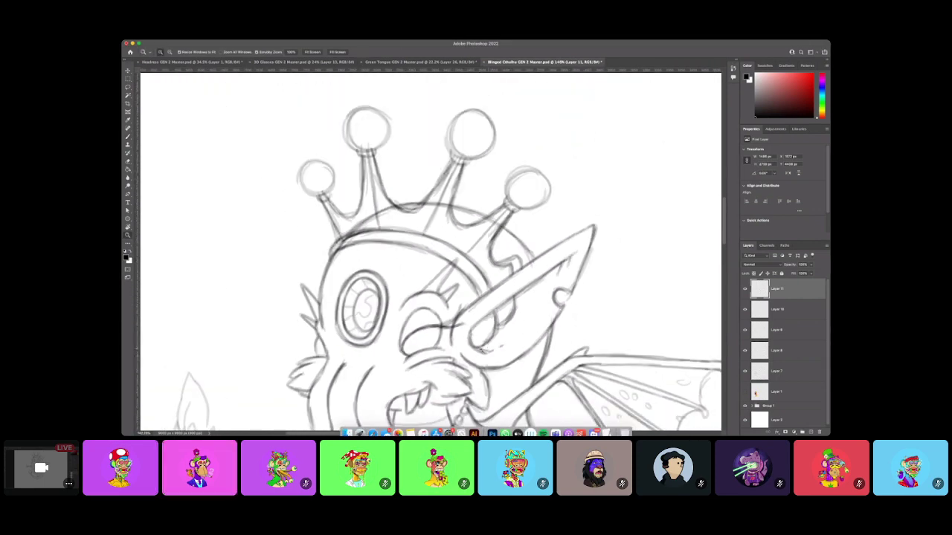
scroll(469, 350, "down", 5)
scroll(549, 340, "down", 6)
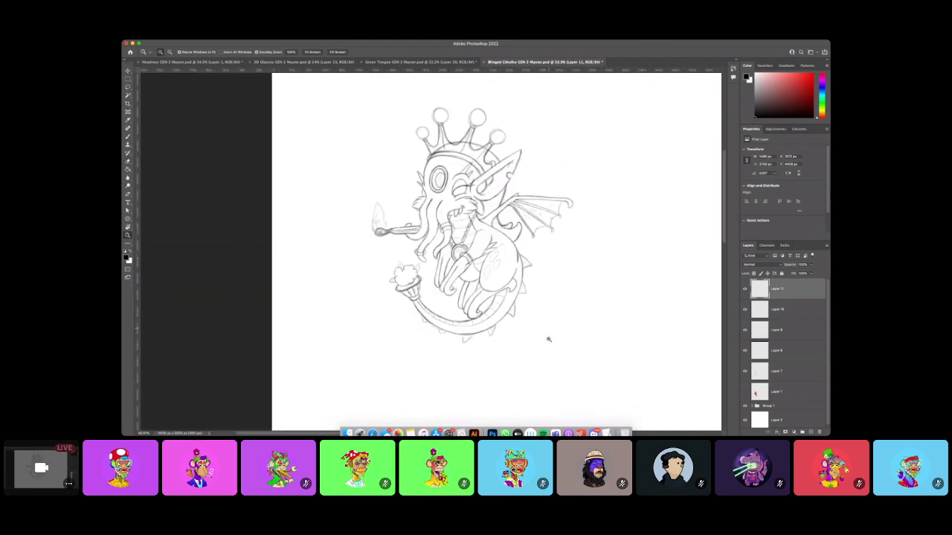
left_click(516, 290)
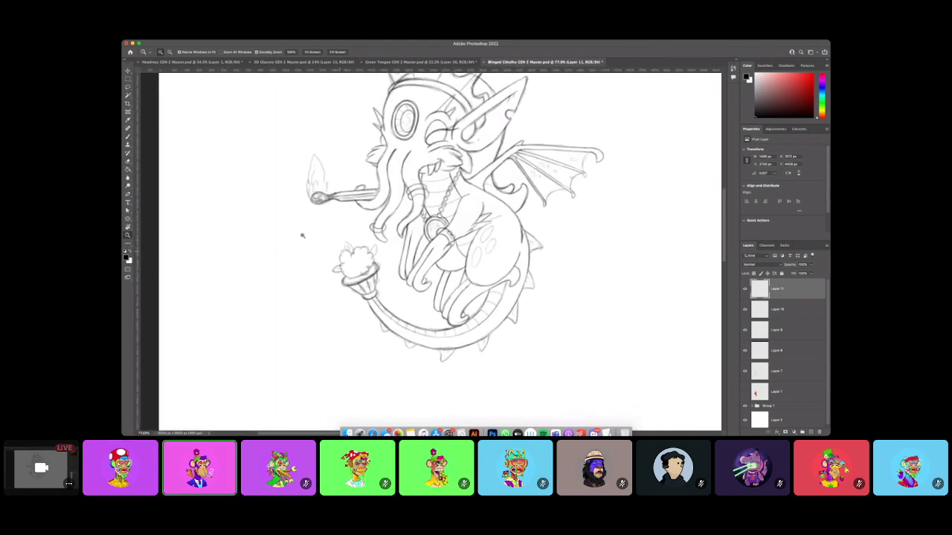
key("b")
left_click(810, 432)
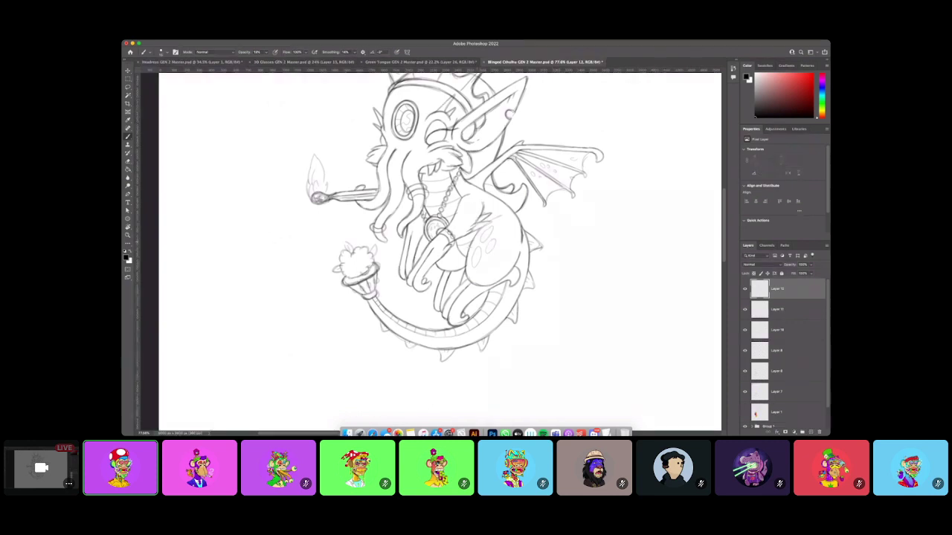
left_click_drag(458, 246, 297, 218)
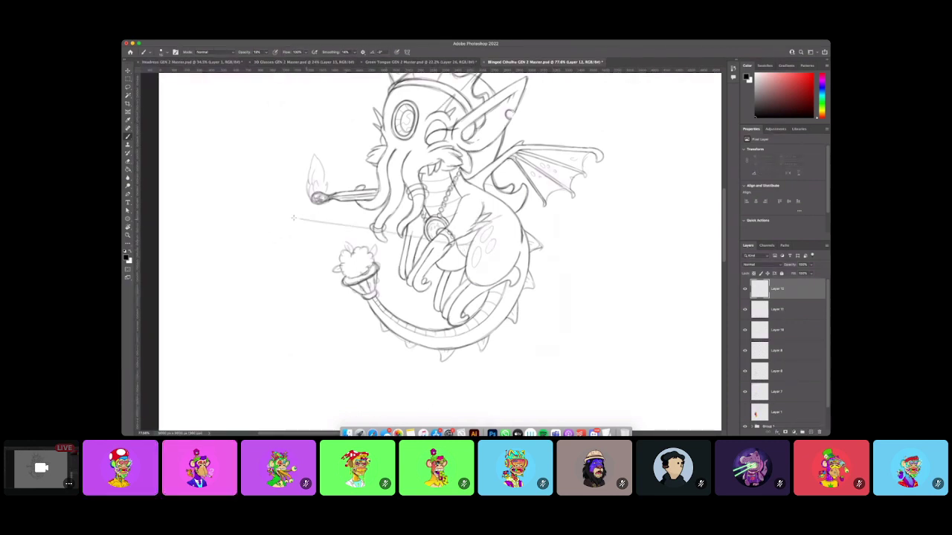
left_click_drag(286, 252, 430, 273)
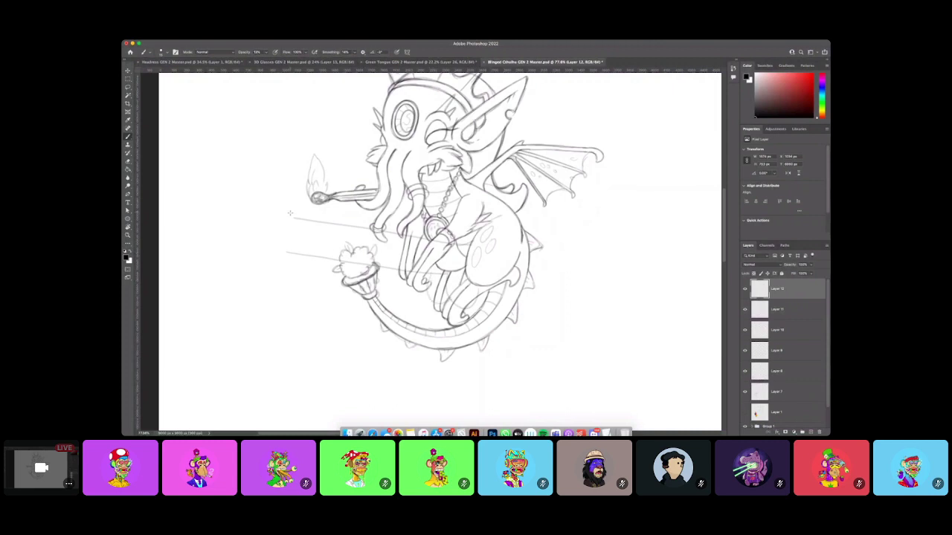
mouse_move(290, 214)
left_mouse_down()
mouse_move(291, 253)
mouse_move(281, 254)
mouse_move(259, 243)
mouse_move(282, 254)
mouse_move(262, 244)
mouse_move(257, 225)
mouse_move(291, 211)
left_mouse_up()
mouse_move(224, 254)
left_mouse_down()
mouse_move(236, 238)
mouse_move(238, 274)
left_mouse_up()
key("z")
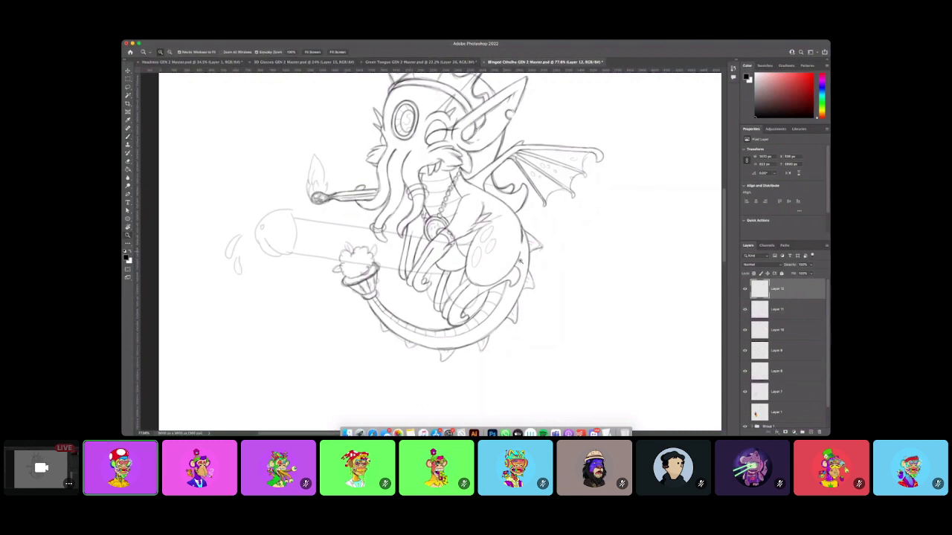
Toggle the top layer with the long shaft off and on to compare the sketch, and delete that layer.
left_click_drag(543, 255, 522, 256)
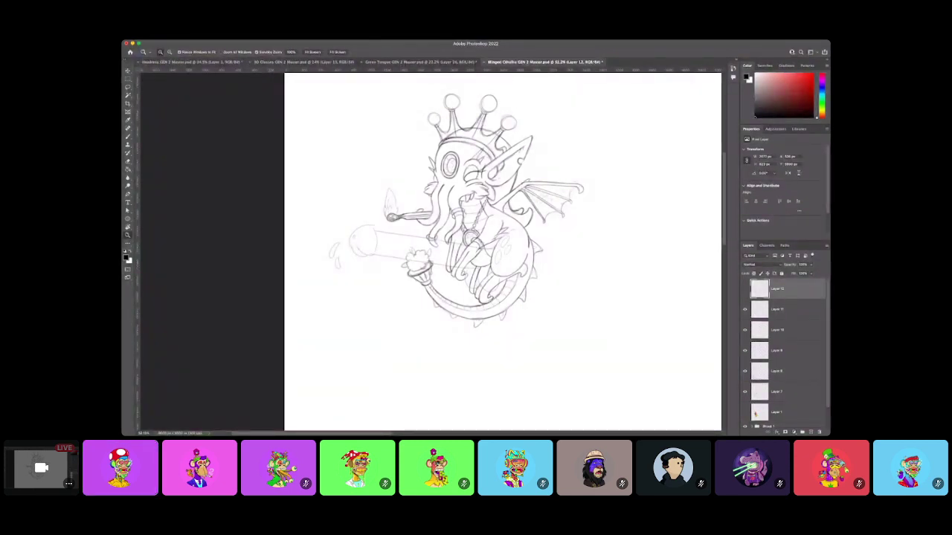
left_click(745, 289)
left_click(744, 289)
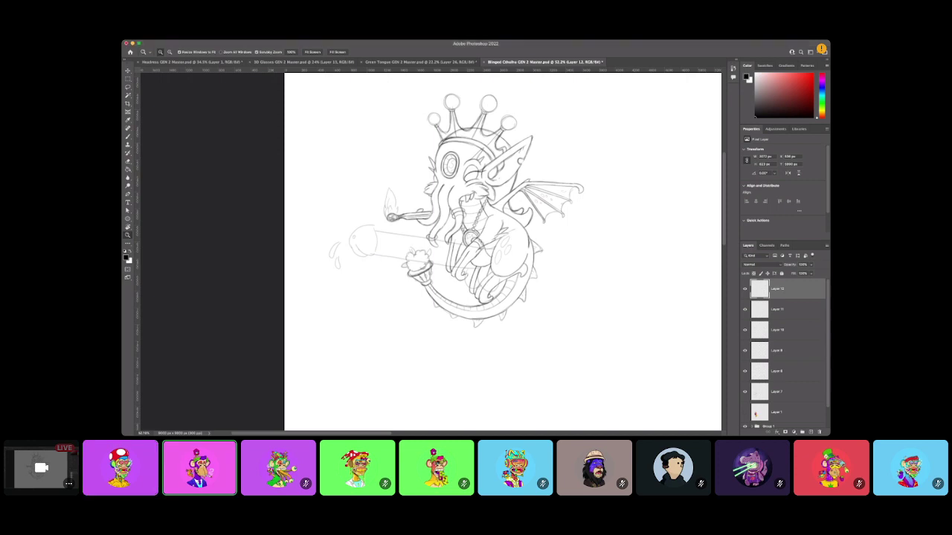
left_click(745, 290)
left_click(745, 290)
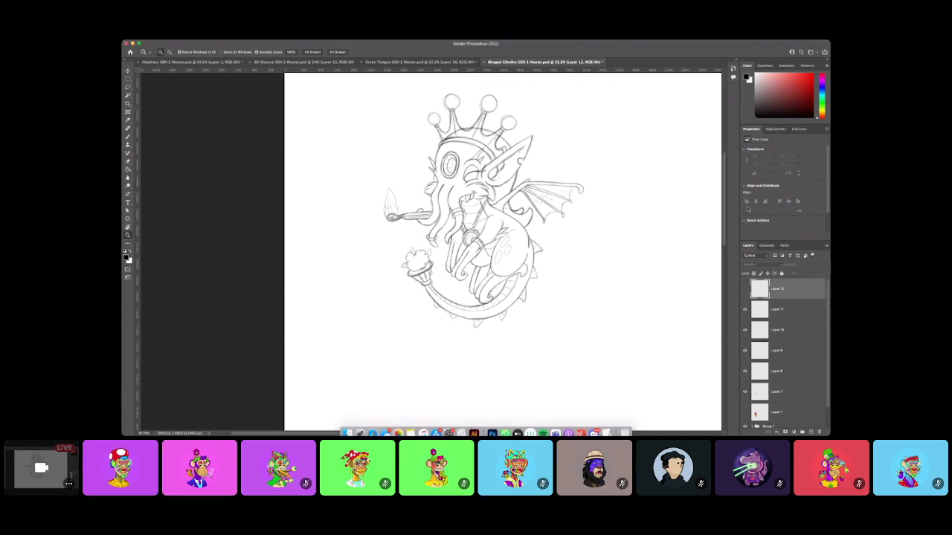
left_click(745, 290)
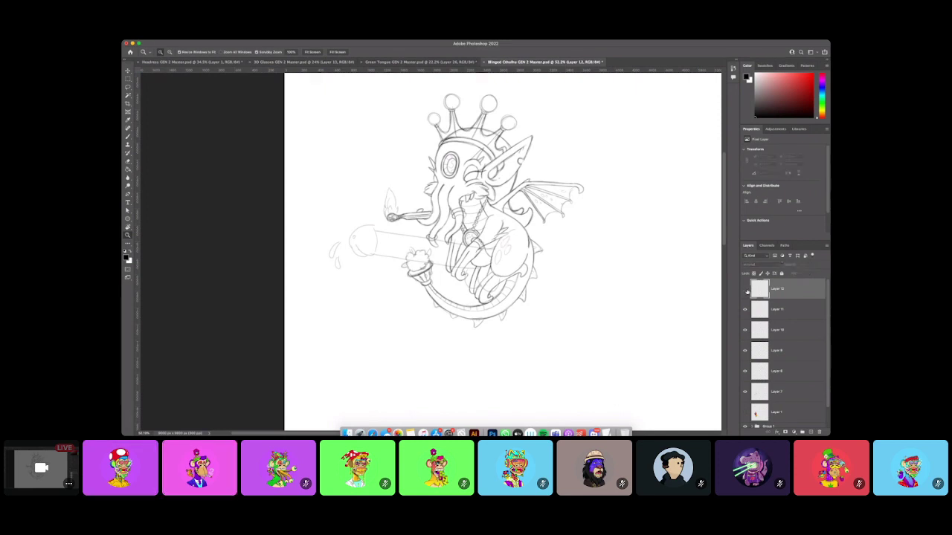
left_click(745, 290)
mouse_move(762, 290)
left_mouse_down()
mouse_move(784, 305)
mouse_move(789, 409)
mouse_move(818, 432)
left_mouse_up()
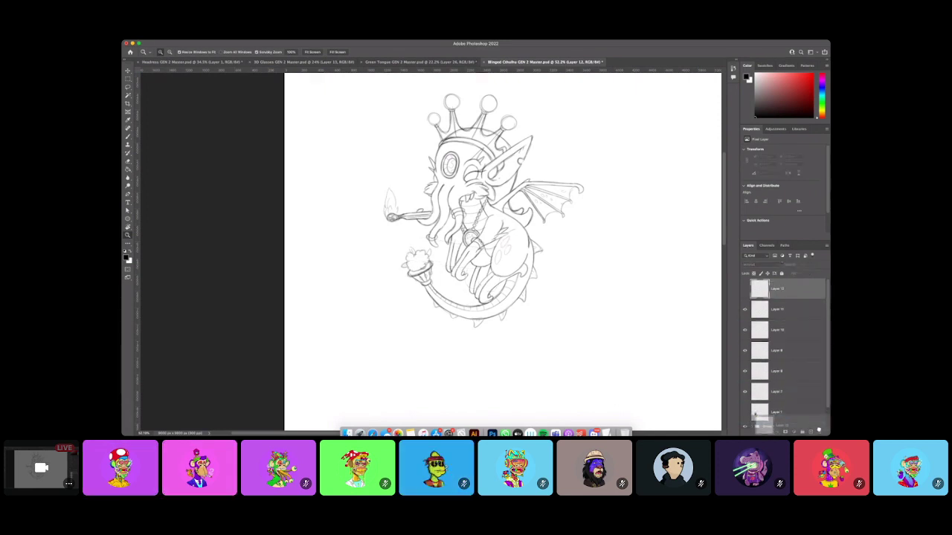
Darken the edges of the crown's points with the Brush, starting with the leftmost point and the dip beside it.
left_click_drag(499, 102, 527, 113)
key("b")
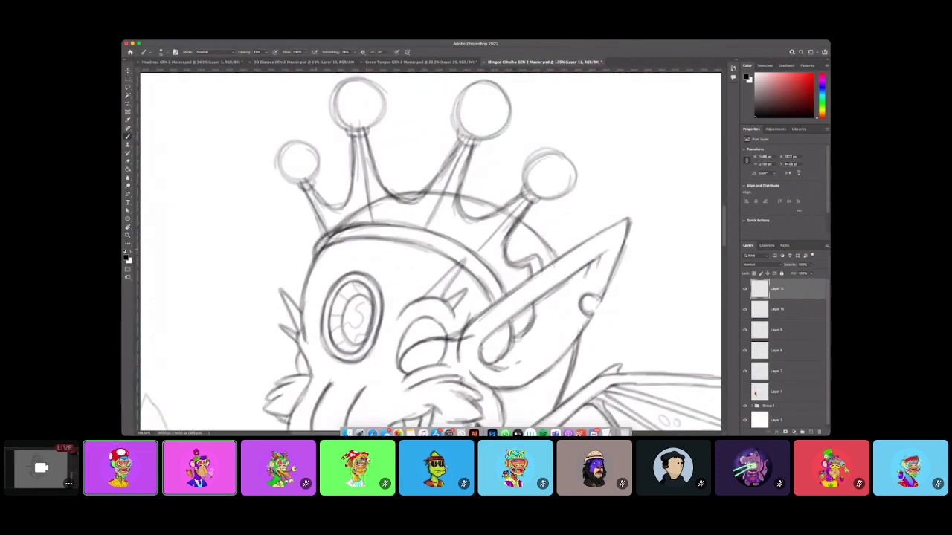
key("super+z")
left_click_drag(305, 191, 321, 237)
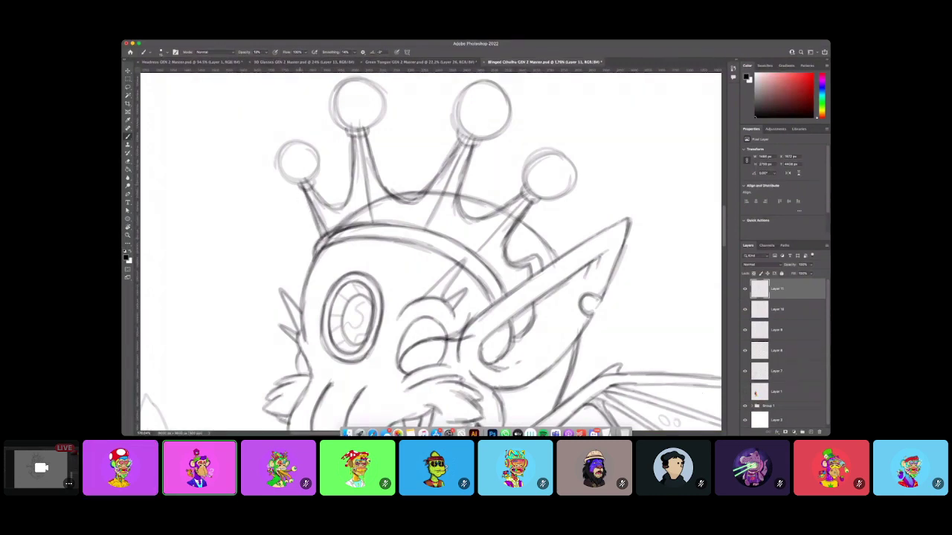
left_click_drag(301, 186, 321, 237)
left_click_drag(306, 191, 325, 233)
left_click_drag(304, 190, 317, 223)
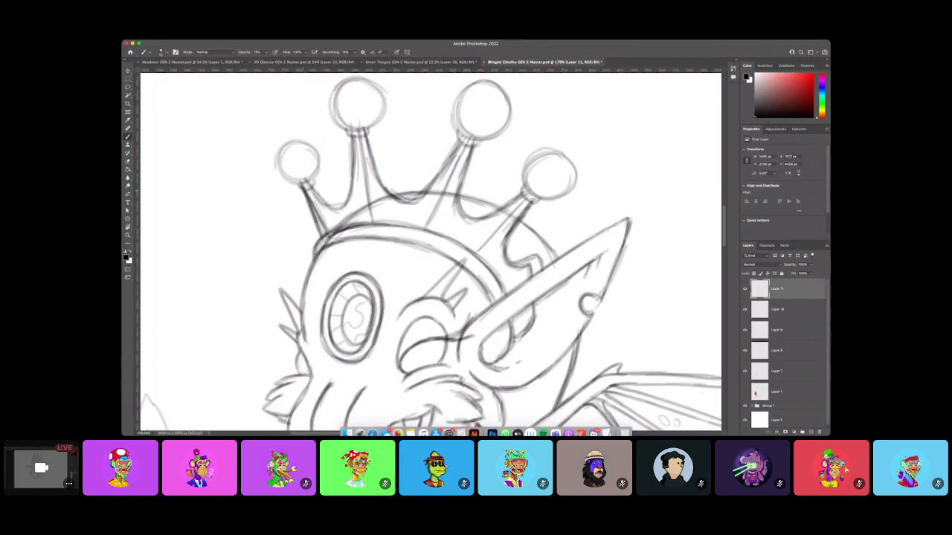
left_click_drag(311, 188, 342, 207)
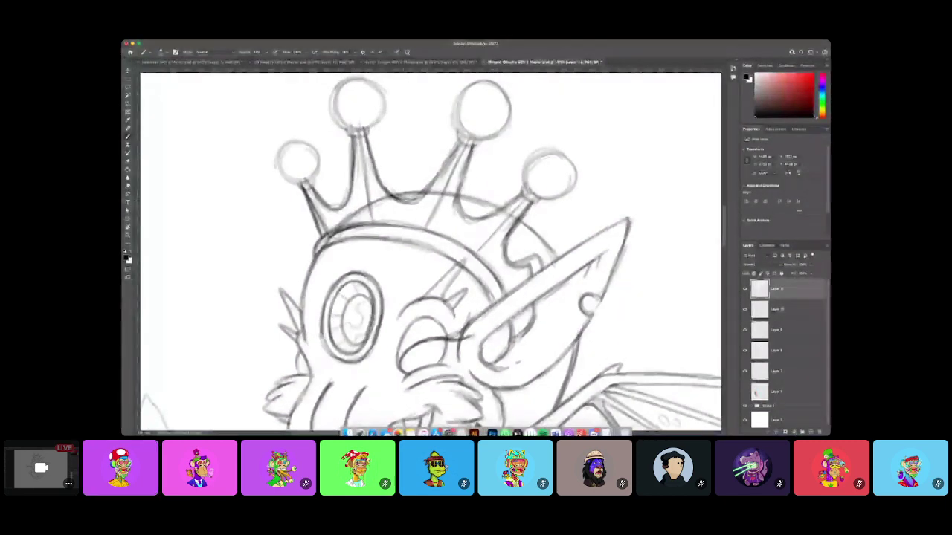
mouse_move(469, 152)
left_mouse_down()
mouse_move(474, 218)
mouse_move(516, 200)
left_mouse_up()
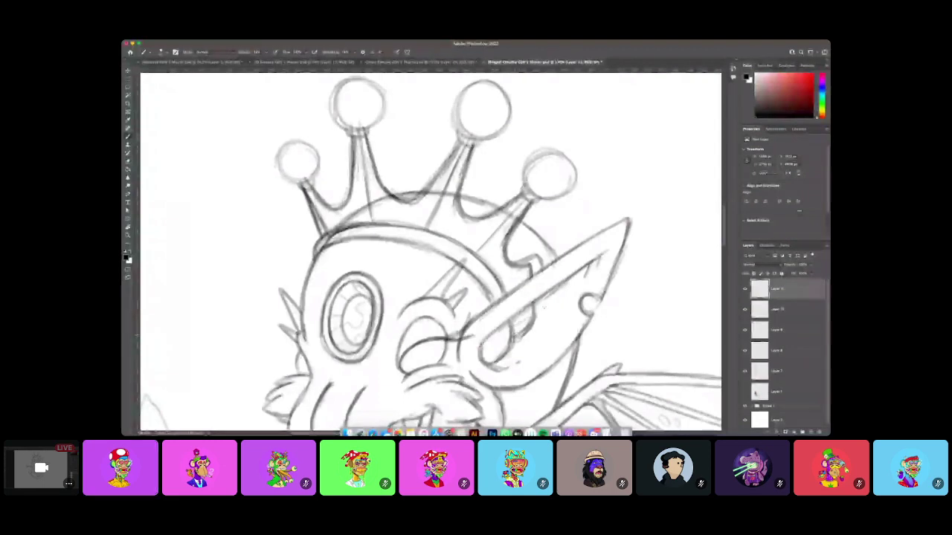
Examine the creature sketch as a whole and up close for areas that still need detail.
key("z")
left_click_drag(536, 334, 428, 333)
scroll(611, 322, "down", 5)
scroll(611, 322, "right", 4)
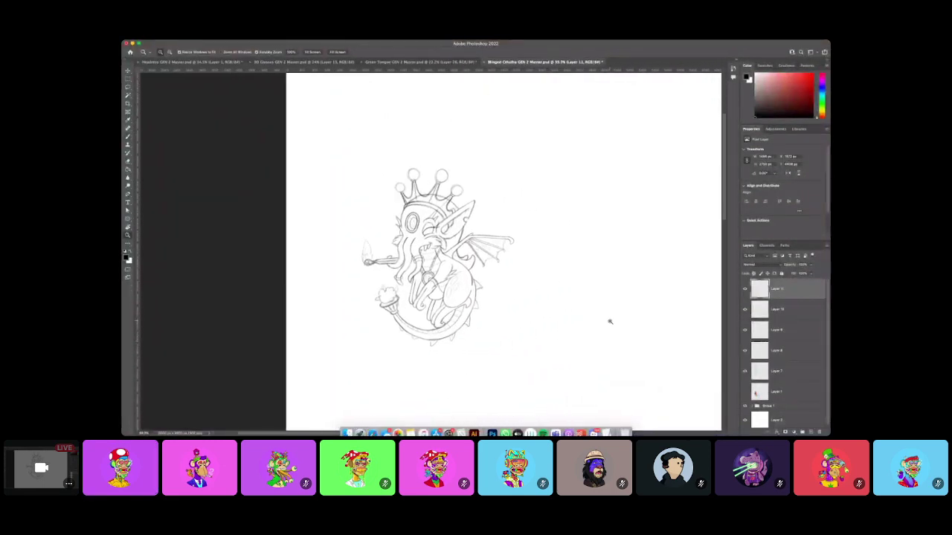
left_click_drag(442, 254, 471, 254)
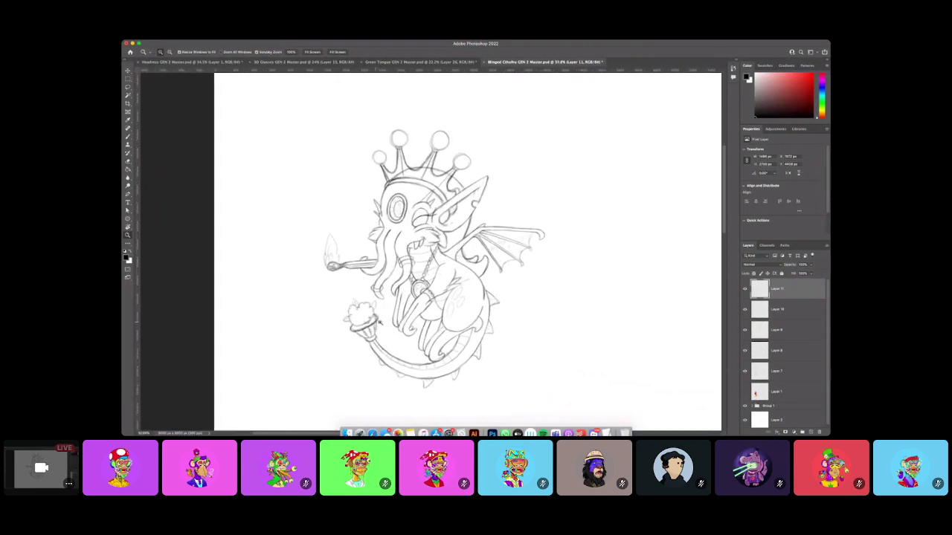
left_click_drag(378, 322, 438, 322)
key("b")
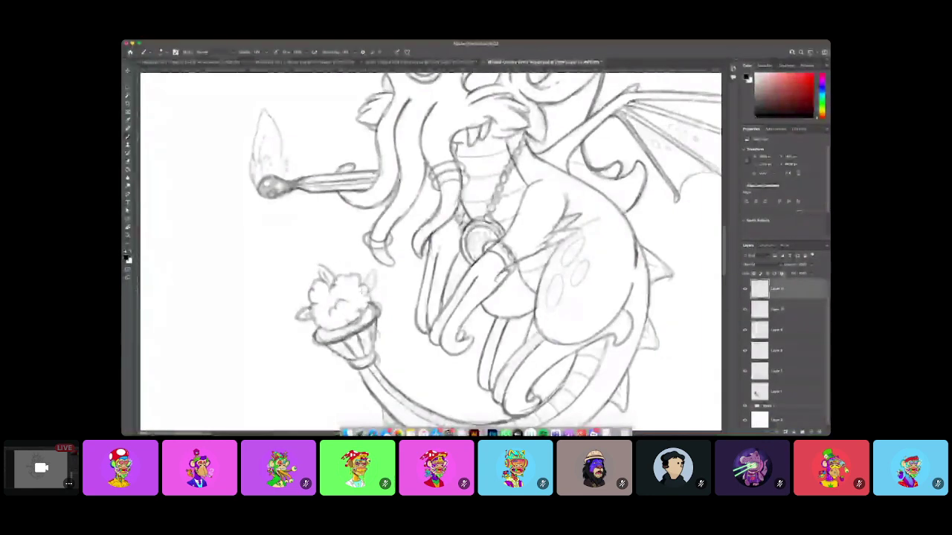
key("z")
left_click_drag(483, 324, 452, 324)
left_click_drag(626, 299, 617, 299)
left_click(617, 306)
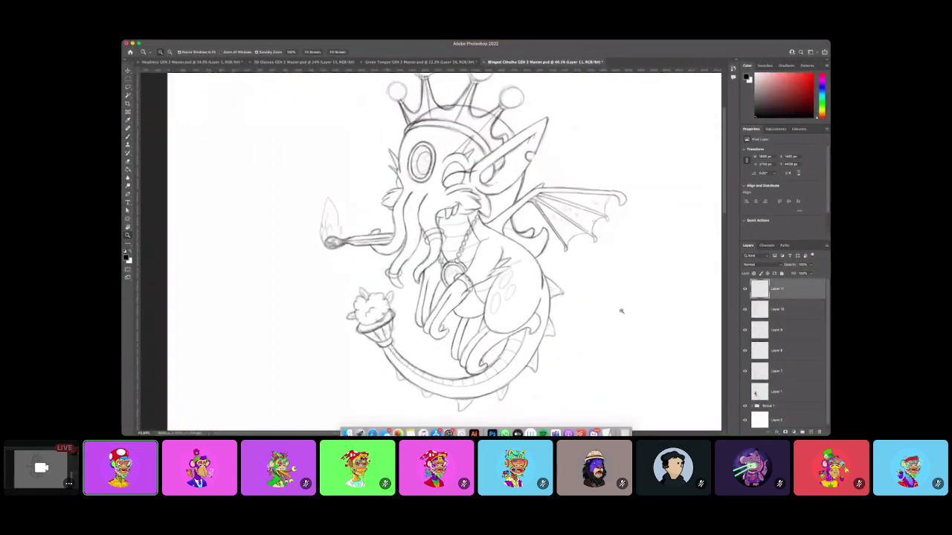
key("b")
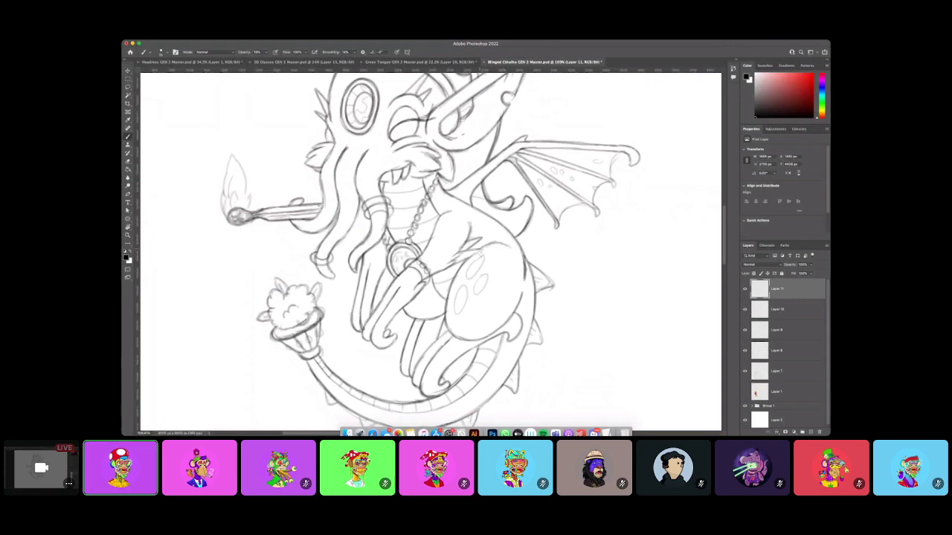
key("z")
left_click_drag(458, 328, 449, 347)
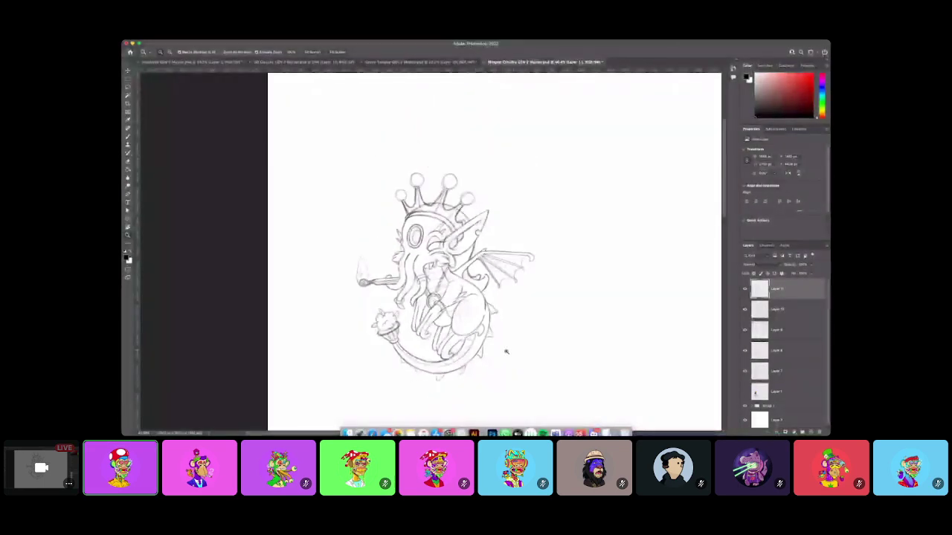
left_click_drag(507, 350, 503, 353)
left_click_drag(549, 299, 542, 309)
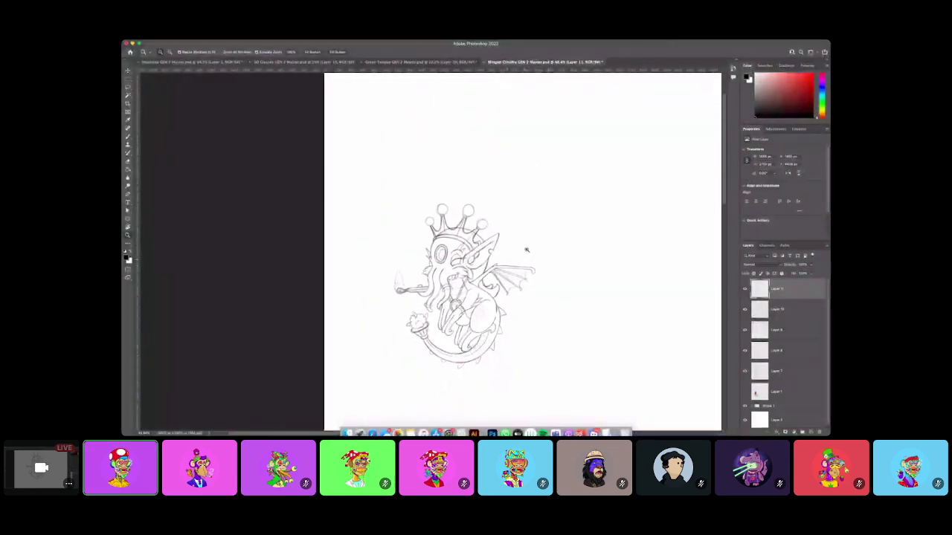
Merge the sketch layers from Layer 7 through Layer 11 into one and add a blank layer above it.
left_click(794, 372, "shift")
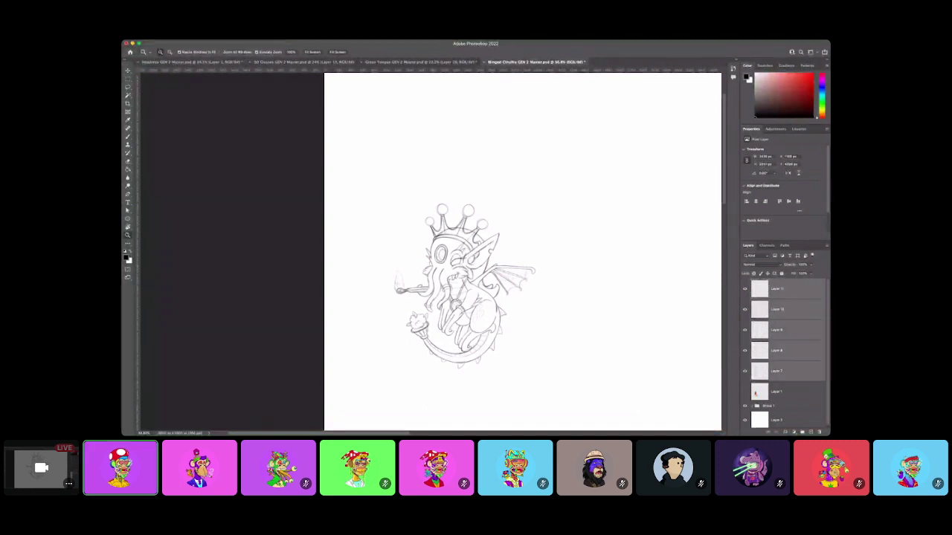
key("super+e")
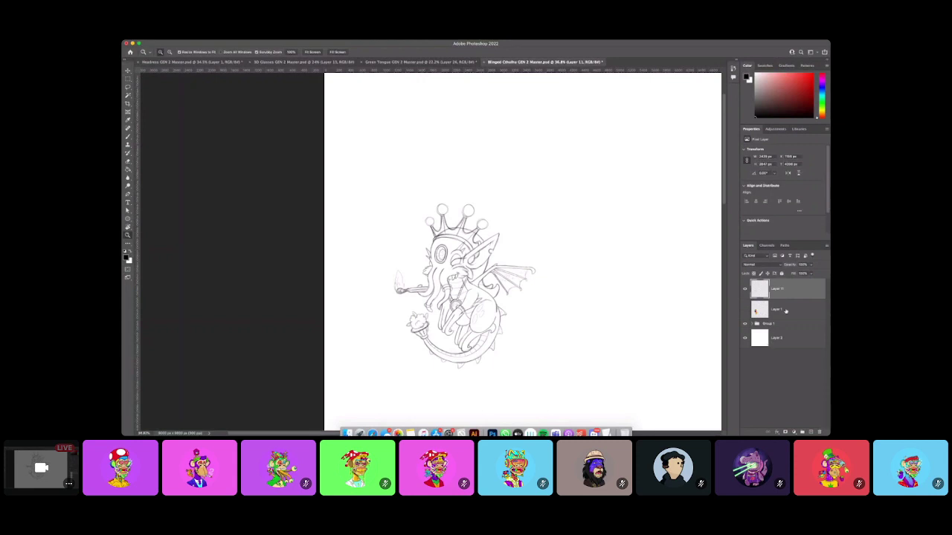
left_click(811, 432)
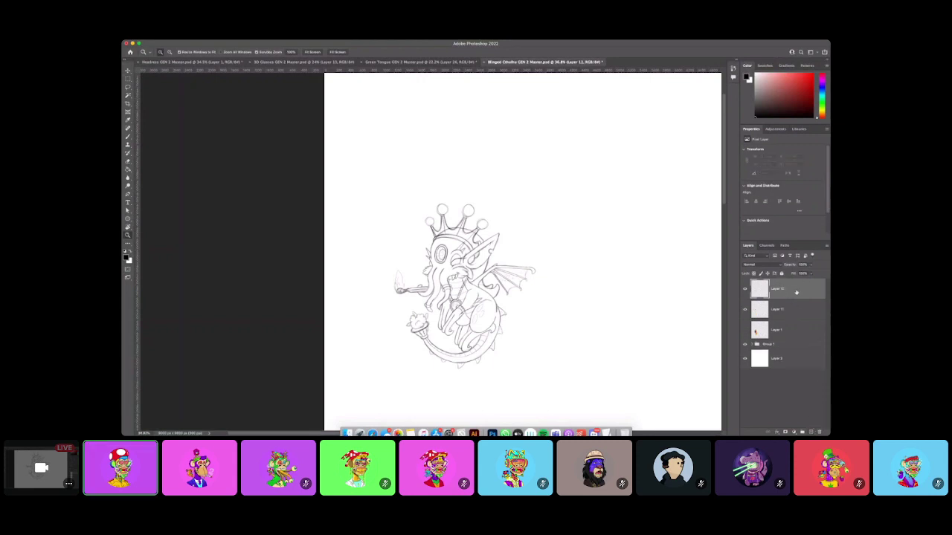
Reduce the merged sketch layer's opacity to a faint guide and make the blank layer above it active for brush drawing.
left_click(790, 308)
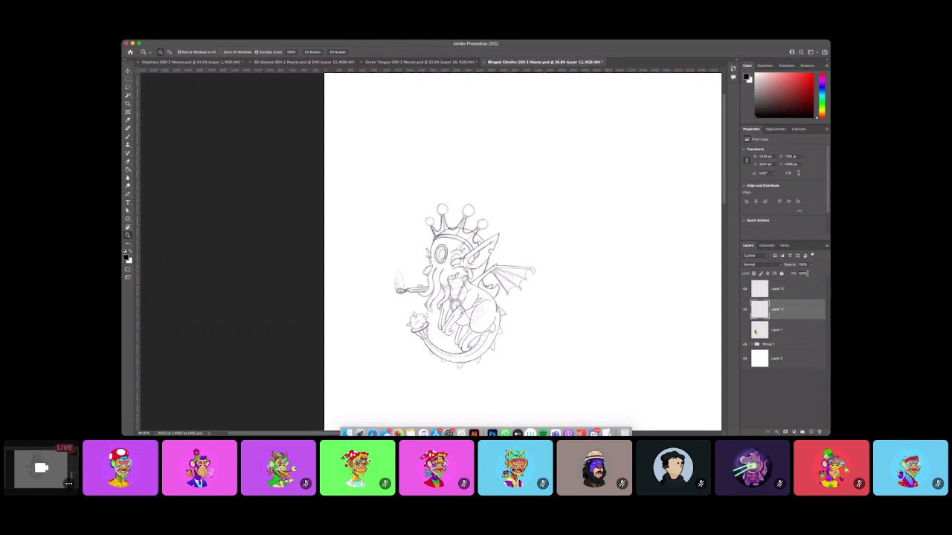
key("4")
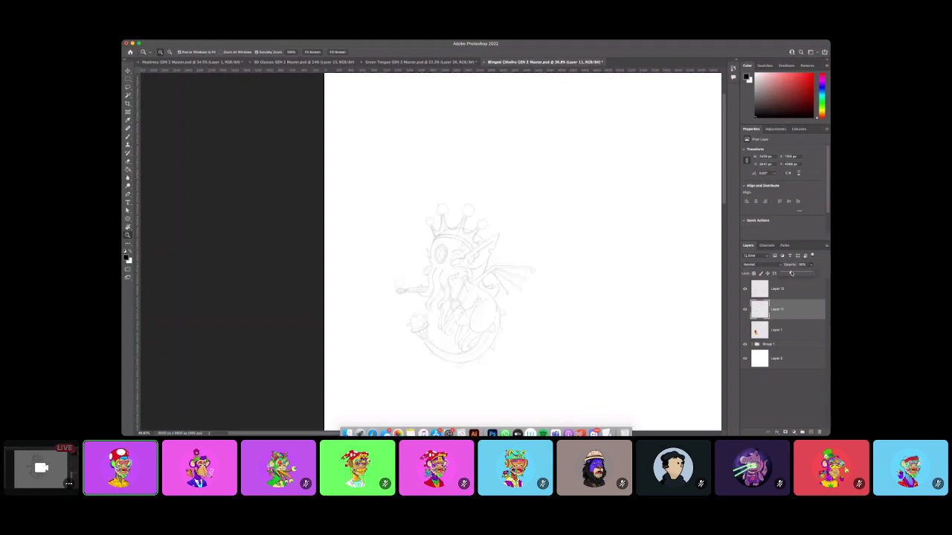
key("alt+bracketright")
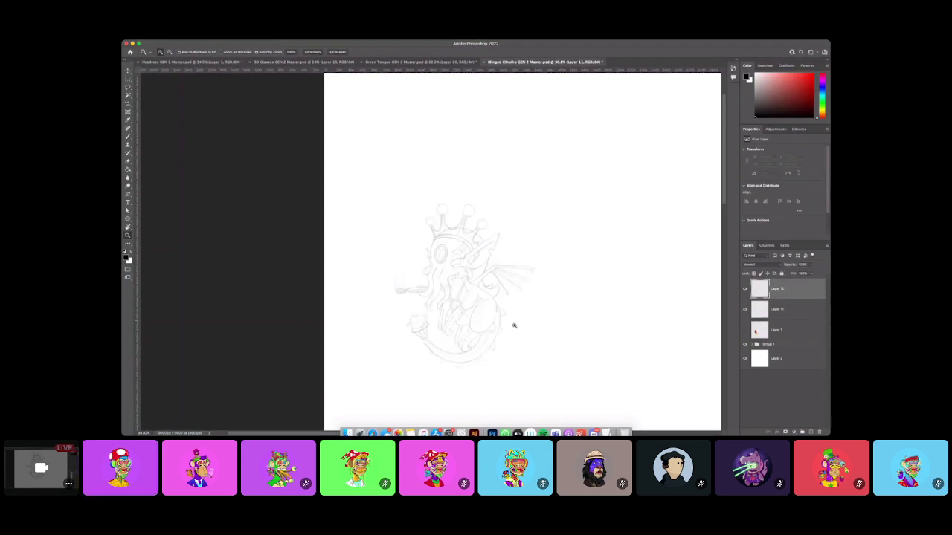
left_click(499, 334)
left_click(462, 321)
left_click(468, 326)
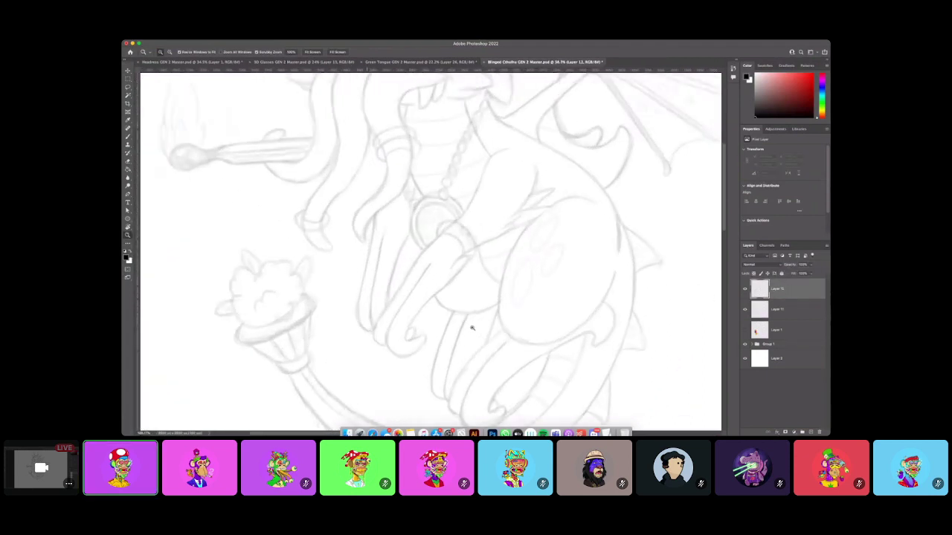
key("b")
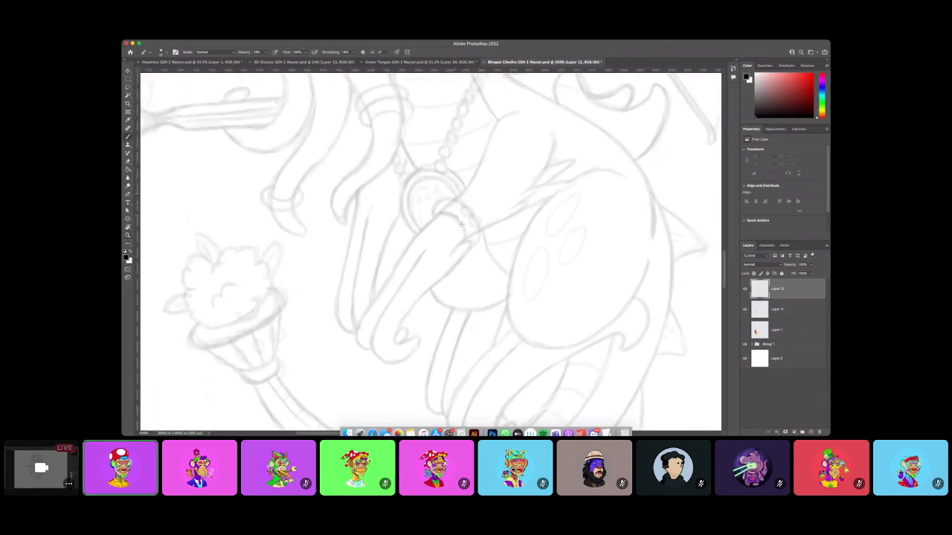
left_click(812, 265)
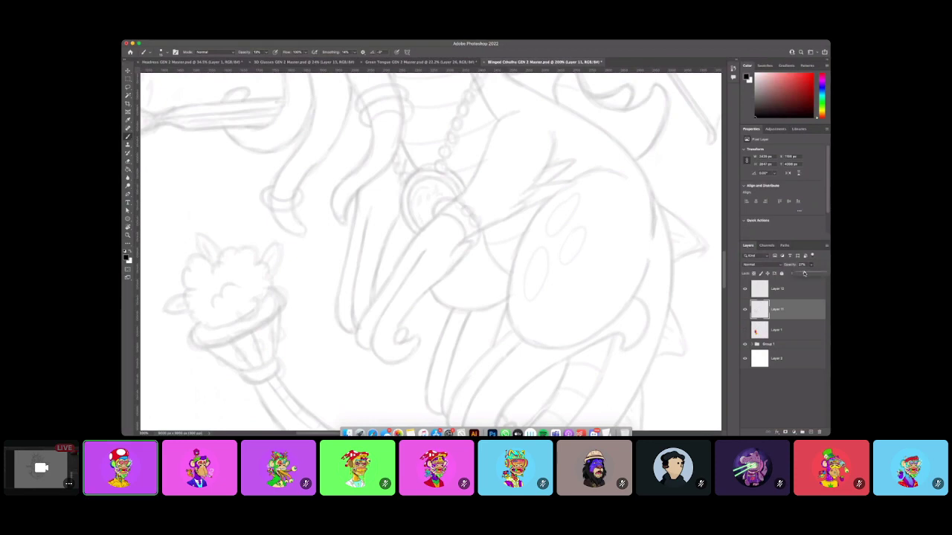
left_click_drag(805, 273, 801, 274)
left_click(786, 289)
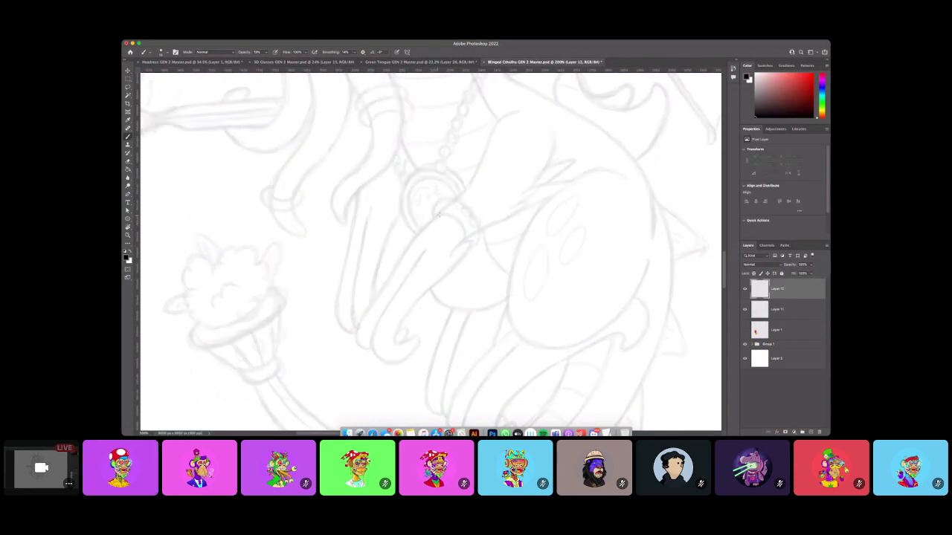
Trace the wrist cuff beside the pendant and the front curled finger extending from it in clean dark lines.
mouse_move(460, 223)
left_mouse_down()
mouse_move(465, 238)
mouse_move(449, 214)
mouse_move(437, 214)
mouse_move(440, 202)
left_mouse_up()
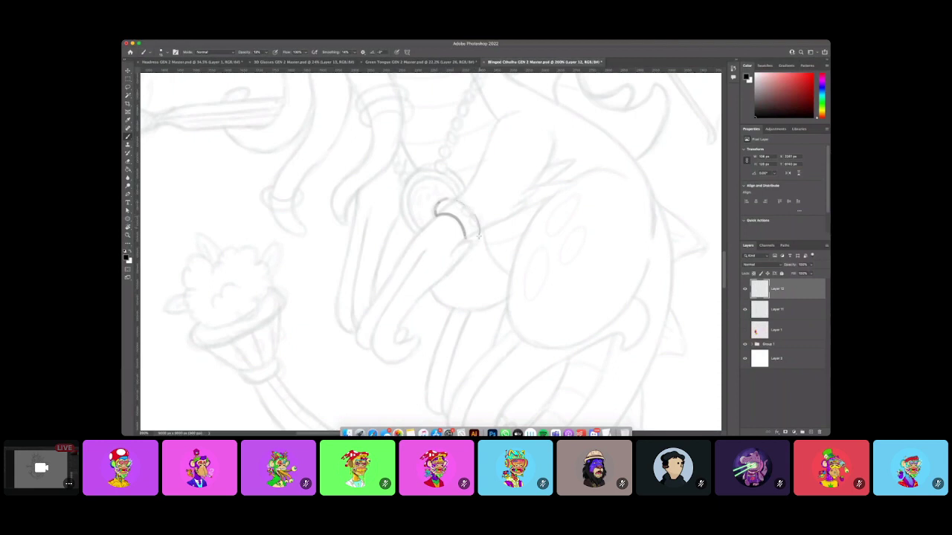
mouse_move(464, 241)
left_mouse_down()
mouse_move(402, 322)
mouse_move(395, 340)
mouse_move(415, 335)
mouse_move(410, 354)
mouse_move(386, 362)
mouse_move(370, 341)
mouse_move(425, 250)
mouse_move(376, 325)
left_mouse_up()
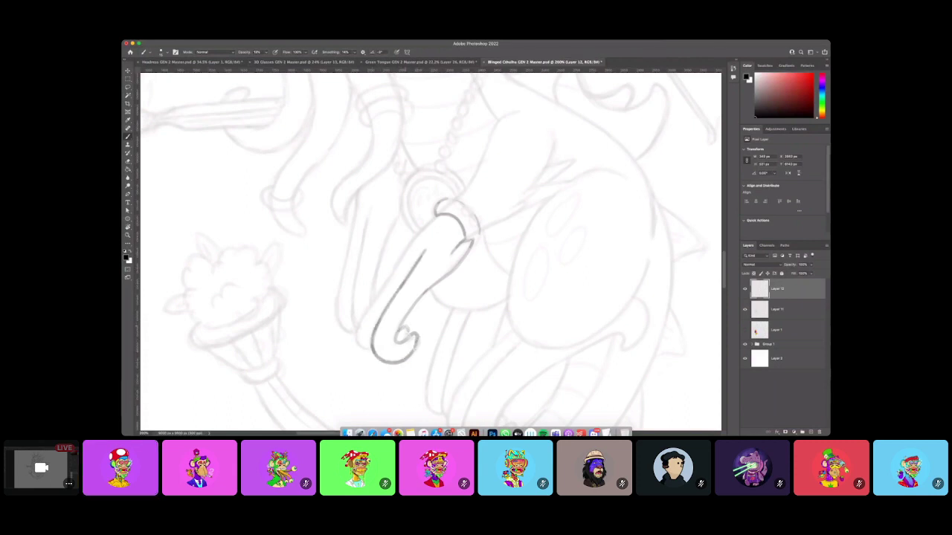
left_click_drag(419, 298, 472, 242)
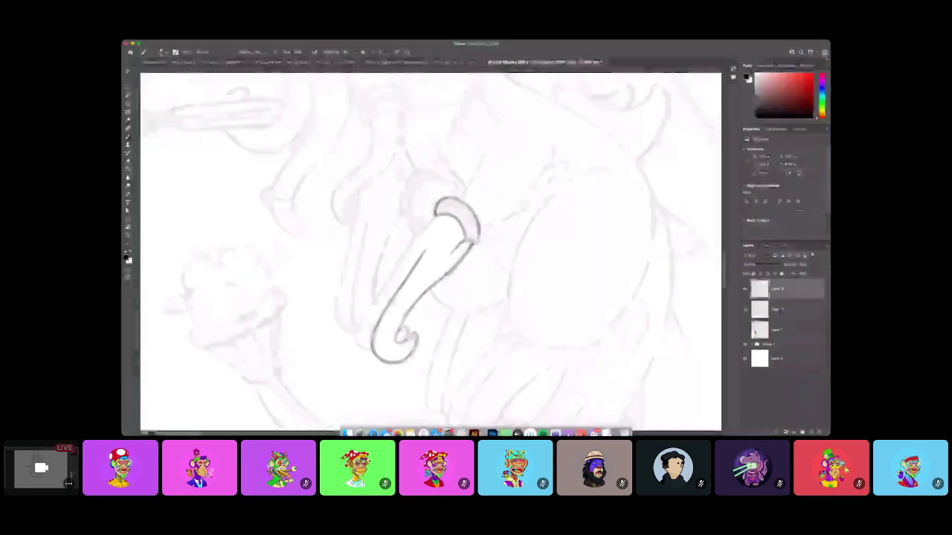
Trace the outline of the second finger behind the curled one, undoing and redrawing its stroke.
mouse_move(432, 218)
left_mouse_down()
mouse_move(361, 315)
mouse_move(359, 344)
mouse_move(372, 304)
mouse_move(415, 238)
left_mouse_up()
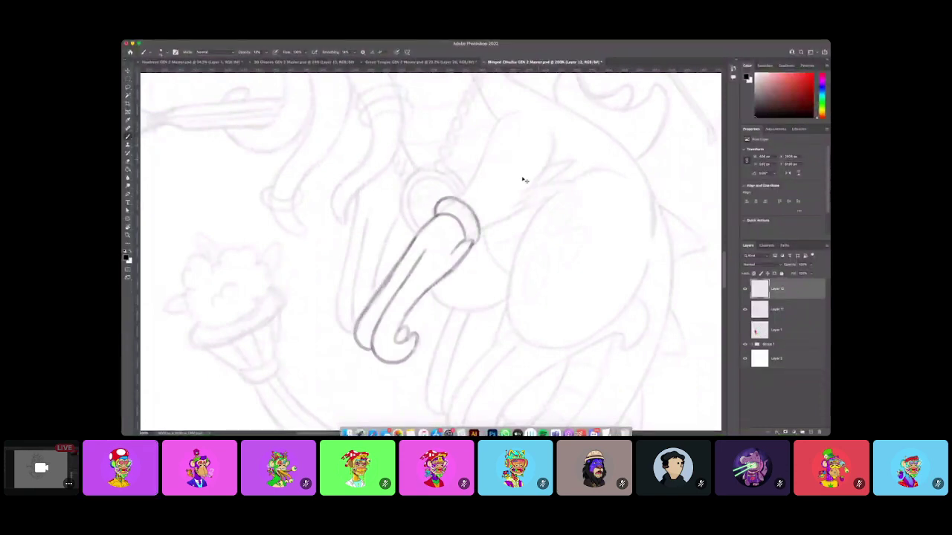
key("super+z")
key("super+z")
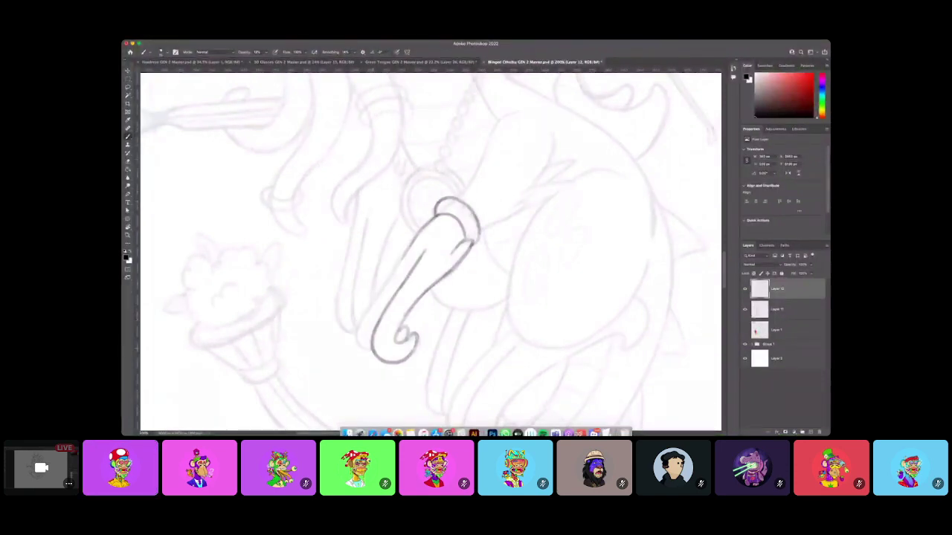
mouse_move(372, 351)
left_mouse_down()
mouse_move(359, 324)
mouse_move(396, 269)
left_mouse_up()
Trace the arm from the cuff up to the shoulder and add the pointed tufts at the elbow.
mouse_move(455, 199)
left_mouse_down()
mouse_move(502, 117)
mouse_move(541, 108)
left_mouse_up()
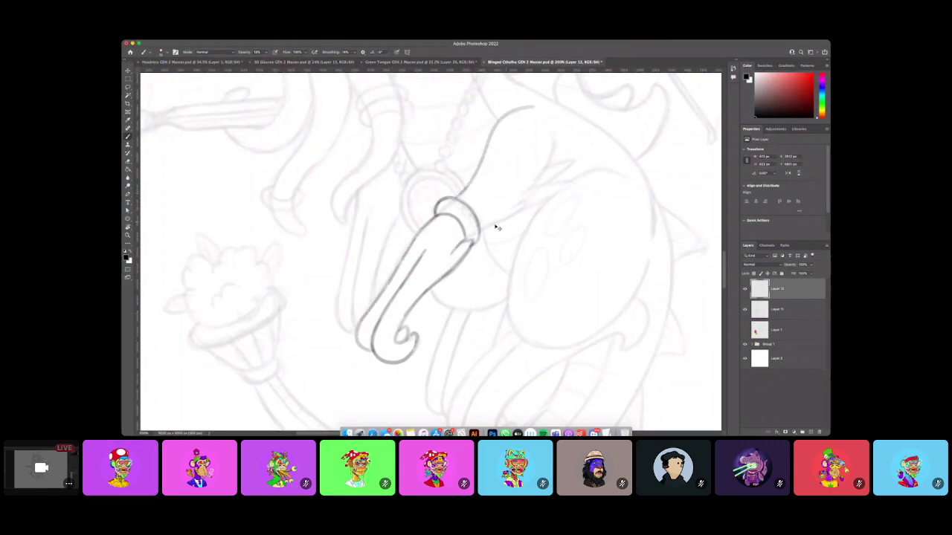
mouse_move(479, 230)
left_mouse_down()
mouse_move(533, 200)
mouse_move(513, 206)
mouse_move(541, 189)
mouse_move(521, 192)
mouse_move(553, 152)
mouse_move(545, 180)
left_mouse_up()
mouse_move(542, 178)
left_mouse_down()
mouse_move(524, 194)
mouse_move(553, 136)
mouse_move(527, 198)
left_mouse_up()
mouse_move(529, 198)
left_mouse_down()
mouse_move(515, 207)
mouse_move(566, 182)
left_mouse_up()
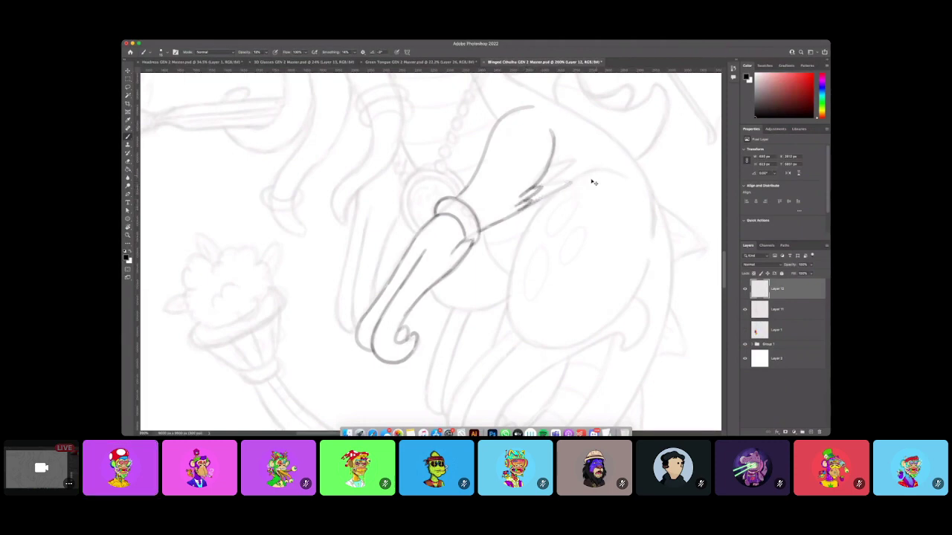
mouse_move(520, 208)
left_mouse_down()
mouse_move(573, 186)
mouse_move(536, 189)
mouse_move(582, 156)
mouse_move(571, 159)
left_mouse_up()
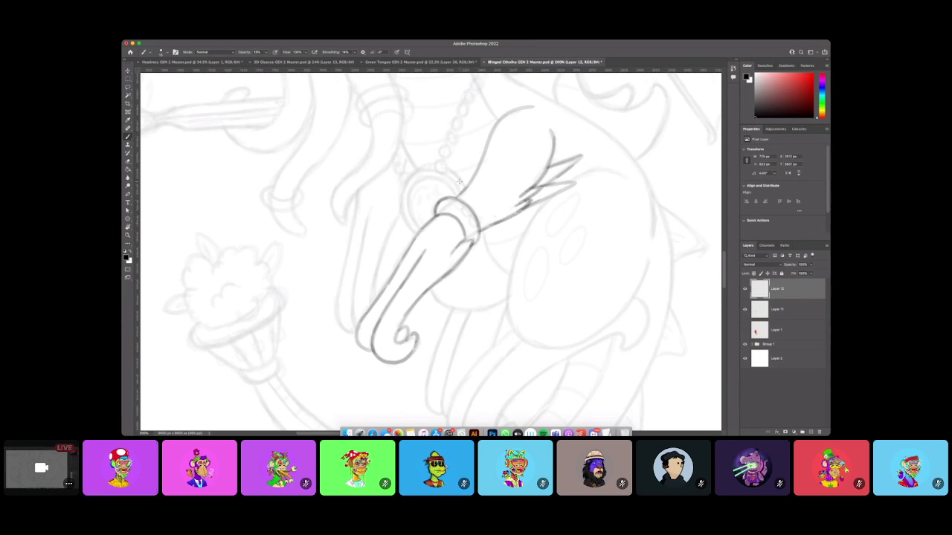
Trace the outline of the long pointed ear, including the notches along its outer edge, in clean dark lines.
scroll(459, 186, "up", 5)
scroll(459, 186, "up", 10)
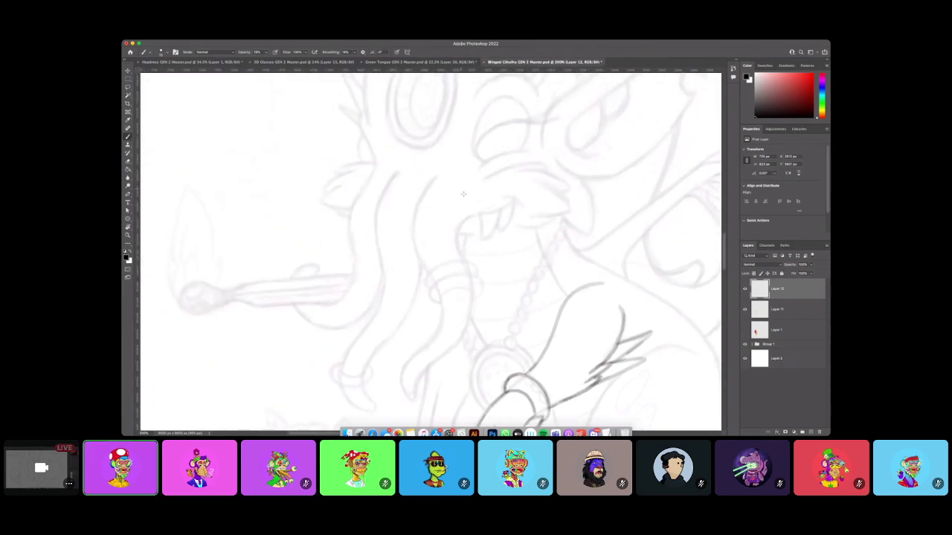
scroll(584, 221, "up", 4)
scroll(583, 221, "right", 5)
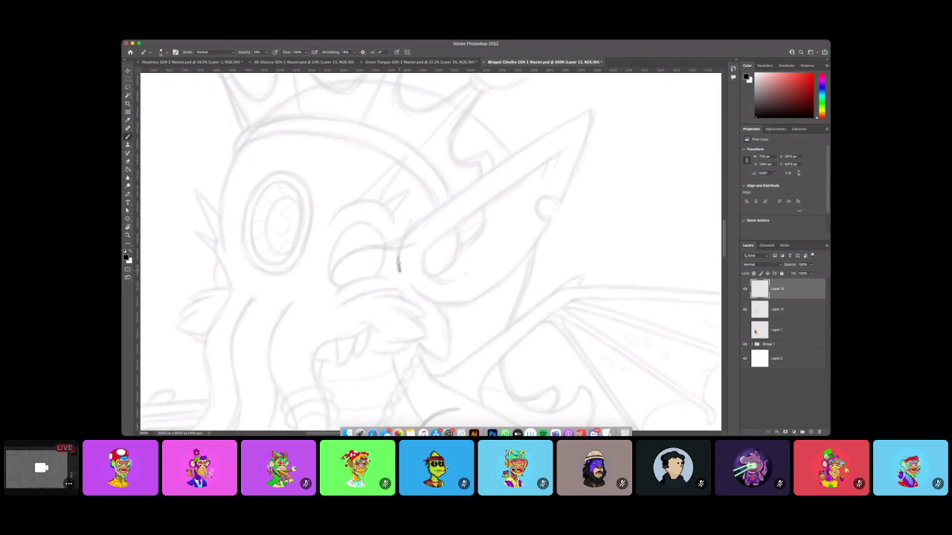
mouse_move(399, 264)
left_mouse_down()
mouse_move(455, 195)
mouse_move(430, 215)
mouse_move(592, 110)
mouse_move(560, 200)
mouse_move(537, 202)
mouse_move(545, 231)
mouse_move(496, 281)
left_mouse_up()
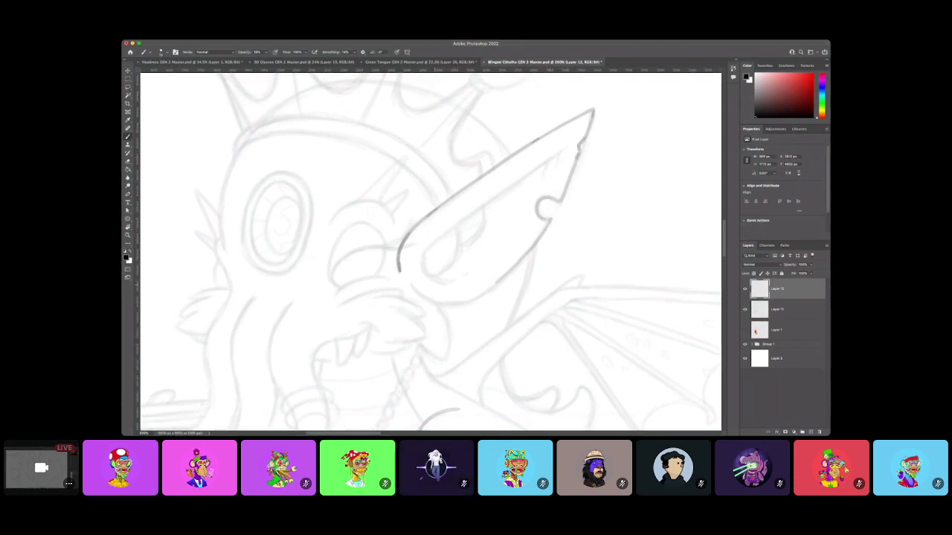
mouse_move(411, 281)
left_mouse_down()
mouse_move(449, 305)
mouse_move(491, 293)
left_mouse_up()
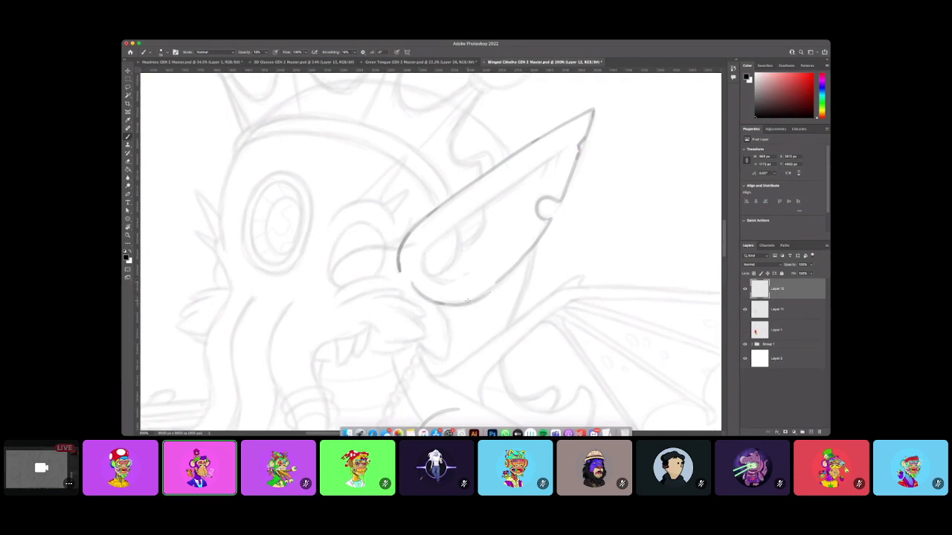
Undo and redraw the ear's lower curve, and trace the folds inside the ear.
key("super+z")
mouse_move(419, 292)
left_mouse_down()
mouse_move(479, 298)
mouse_move(455, 303)
mouse_move(481, 295)
mouse_move(494, 264)
mouse_move(447, 283)
mouse_move(421, 258)
mouse_move(565, 147)
left_mouse_up()
key("super+z")
left_click_drag(445, 273, 457, 220)
left_click_drag(460, 246, 482, 207)
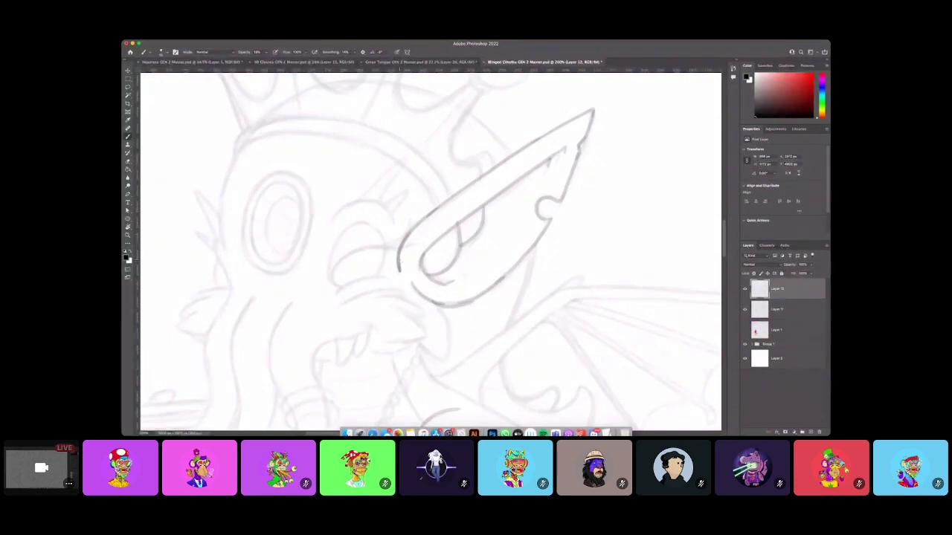
Rotate the canvas and trace the jagged cheek fur below the eye and the mouth with its fangs.
scroll(433, 267, "down", 3)
scroll(520, 264, "left", 10)
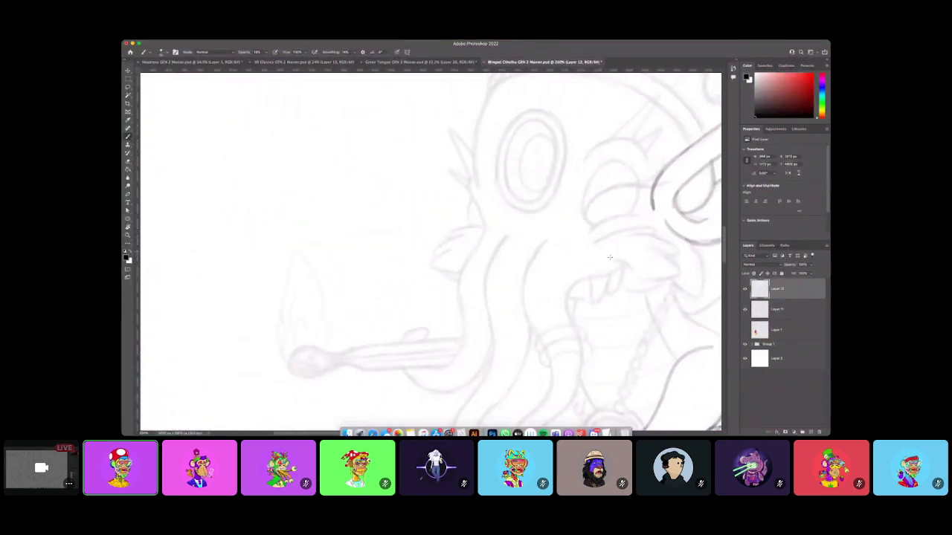
scroll(613, 261, "right", 2)
key("r")
mouse_move(645, 251)
left_mouse_down()
mouse_move(677, 125)
mouse_move(650, 125)
left_mouse_up()
key("z")
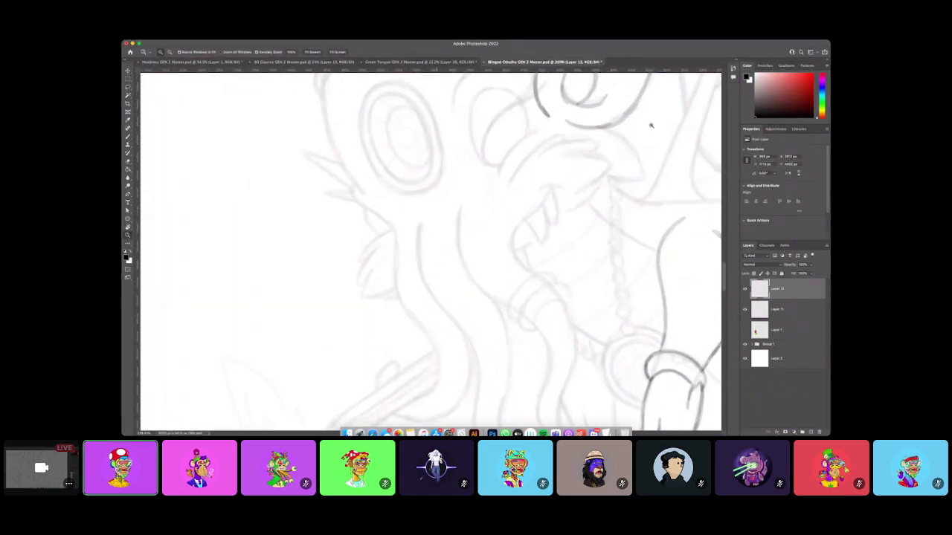
left_click(128, 137)
scroll(480, 184, "right", 3)
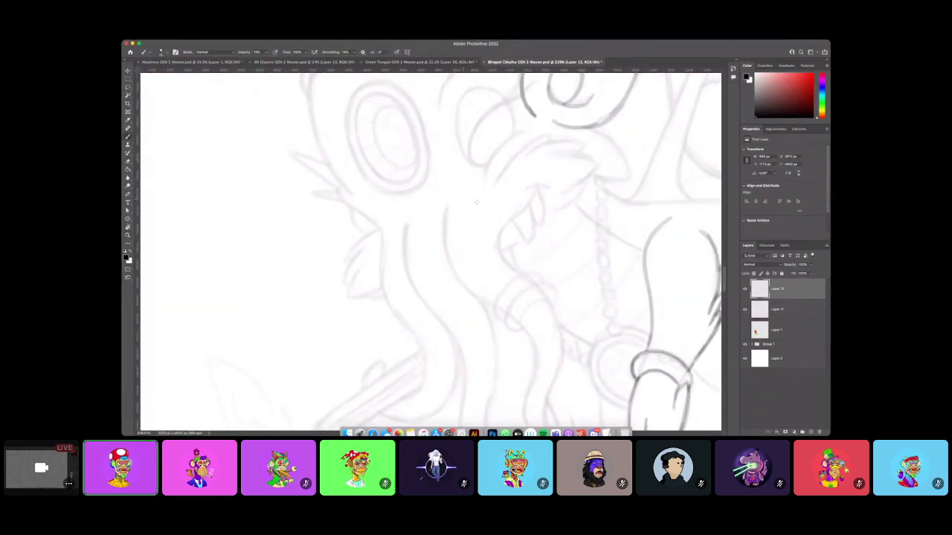
scroll(480, 185, "right", 1)
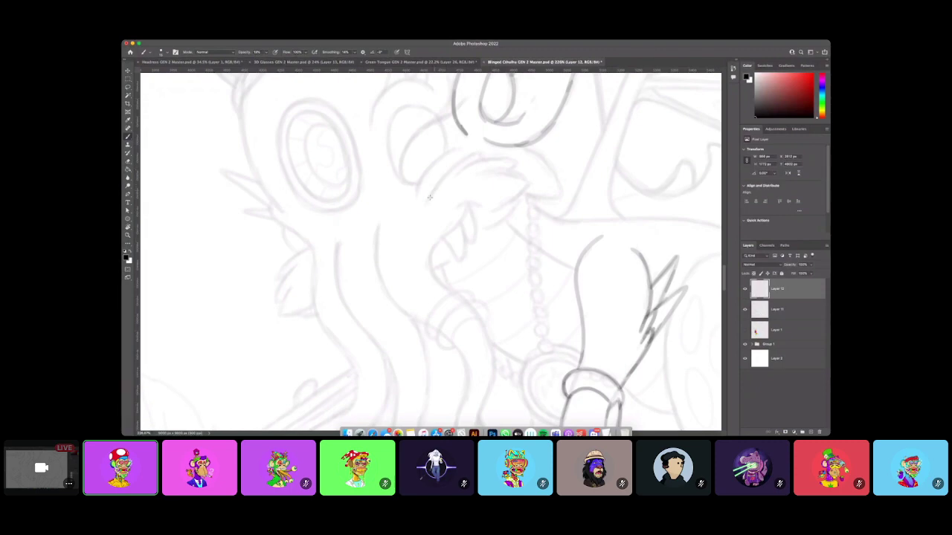
left_click_drag(487, 185, 437, 181)
key("super+z")
mouse_move(428, 195)
left_mouse_down()
mouse_move(475, 151)
mouse_move(428, 200)
mouse_move(485, 159)
mouse_move(518, 160)
mouse_move(512, 172)
mouse_move(499, 169)
mouse_move(530, 177)
mouse_move(495, 211)
mouse_move(533, 184)
left_mouse_up()
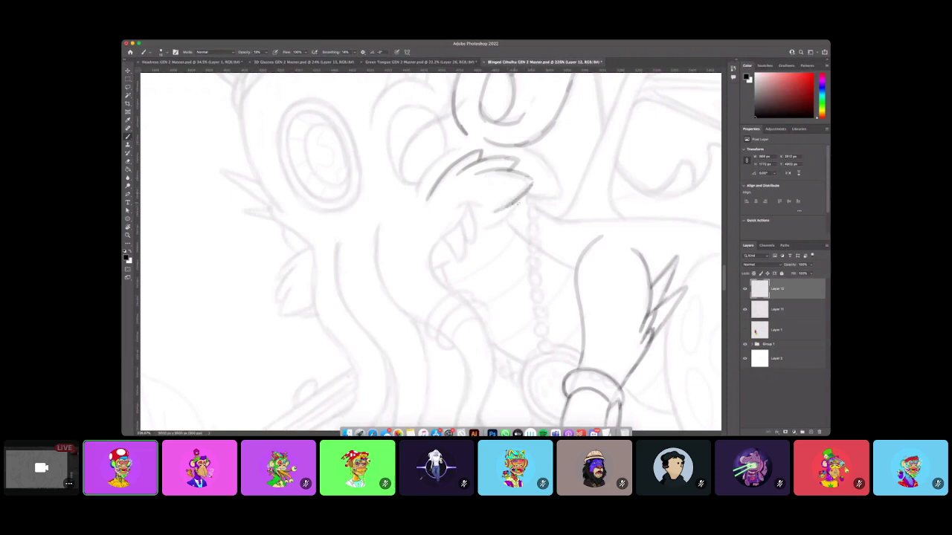
mouse_move(513, 214)
left_mouse_down()
mouse_move(489, 227)
mouse_move(533, 183)
left_mouse_up()
mouse_move(431, 261)
left_mouse_down()
mouse_move(467, 206)
mouse_move(479, 209)
left_mouse_up()
mouse_move(443, 238)
left_mouse_down()
mouse_move(456, 260)
mouse_move(462, 226)
left_mouse_up()
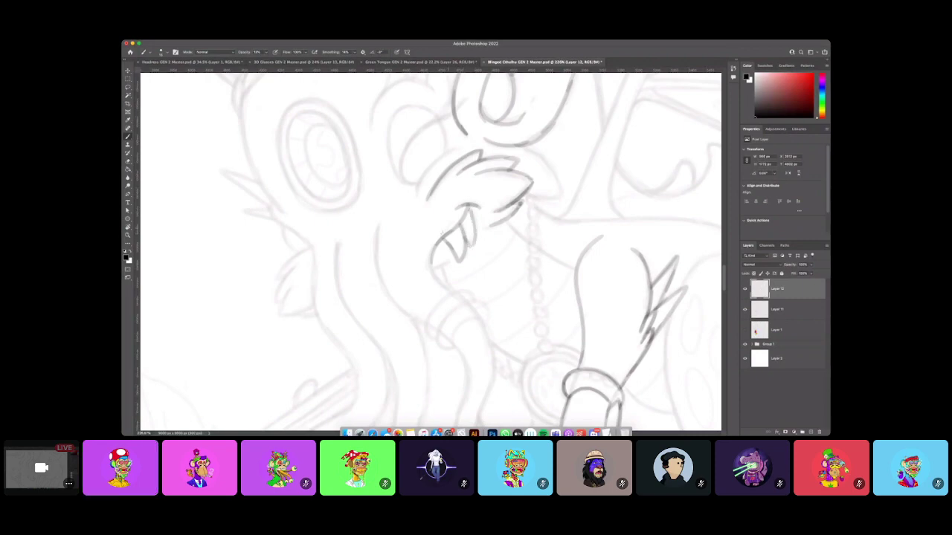
Trace the two ringed face tentacles below the mouth, including their bands and tips.
scroll(474, 229, "down", 5)
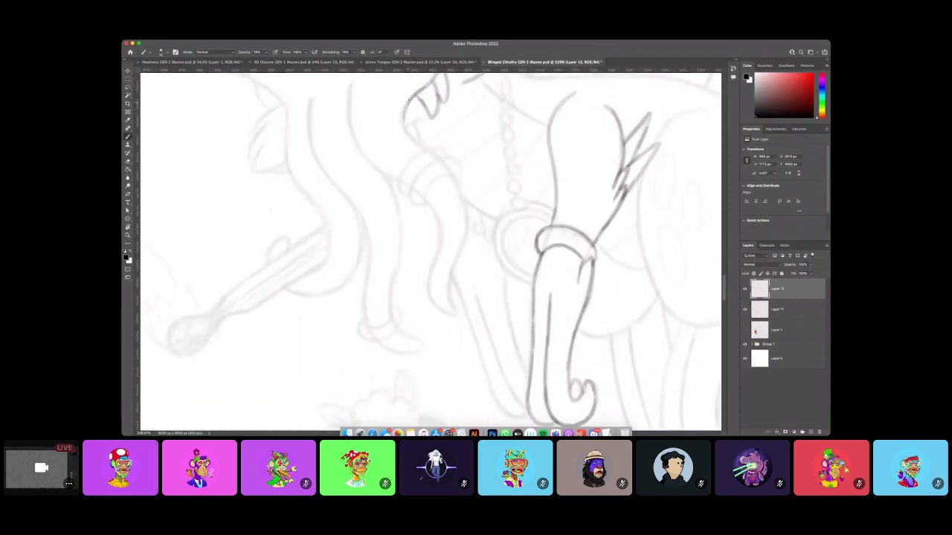
mouse_move(351, 89)
left_mouse_down()
mouse_move(355, 140)
mouse_move(400, 177)
mouse_move(362, 152)
left_mouse_up()
mouse_move(406, 195)
left_mouse_down()
mouse_move(422, 151)
mouse_move(439, 151)
mouse_move(404, 171)
mouse_move(427, 204)
mouse_move(412, 202)
mouse_move(412, 181)
mouse_move(409, 197)
mouse_move(441, 158)
mouse_move(453, 160)
mouse_move(455, 176)
mouse_move(452, 162)
mouse_move(428, 162)
mouse_move(439, 230)
mouse_move(429, 295)
mouse_move(452, 317)
mouse_move(447, 285)
mouse_move(448, 300)
mouse_move(465, 232)
mouse_move(455, 179)
left_mouse_up()
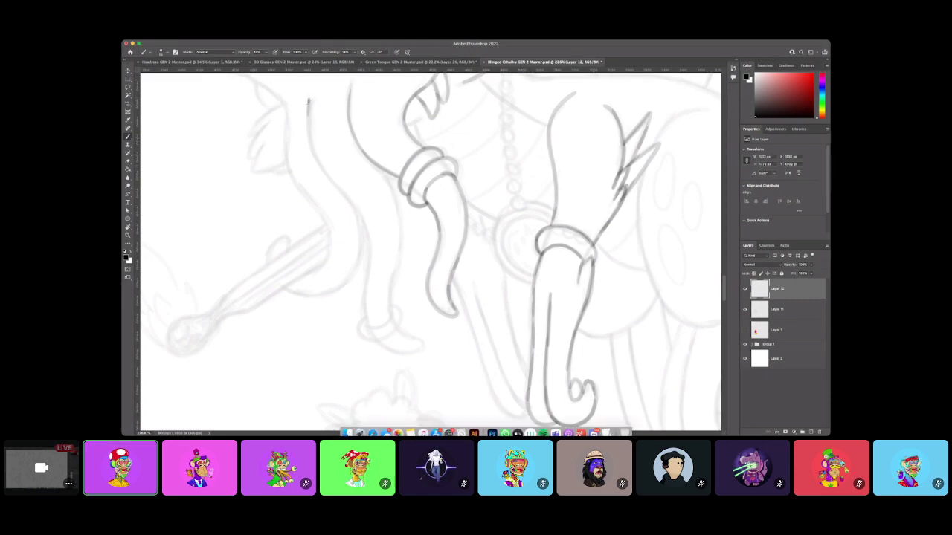
mouse_move(308, 111)
left_mouse_down()
mouse_move(319, 165)
mouse_move(366, 236)
mouse_move(366, 320)
mouse_move(388, 348)
mouse_move(413, 355)
mouse_move(425, 349)
mouse_move(421, 342)
mouse_move(368, 321)
mouse_move(388, 321)
mouse_move(398, 261)
mouse_move(389, 184)
mouse_move(382, 172)
mouse_move(398, 253)
mouse_move(386, 306)
mouse_move(360, 332)
mouse_move(379, 340)
mouse_move(391, 307)
left_mouse_up()
mouse_move(372, 343)
left_mouse_down()
mouse_move(359, 336)
mouse_move(400, 316)
left_mouse_up()
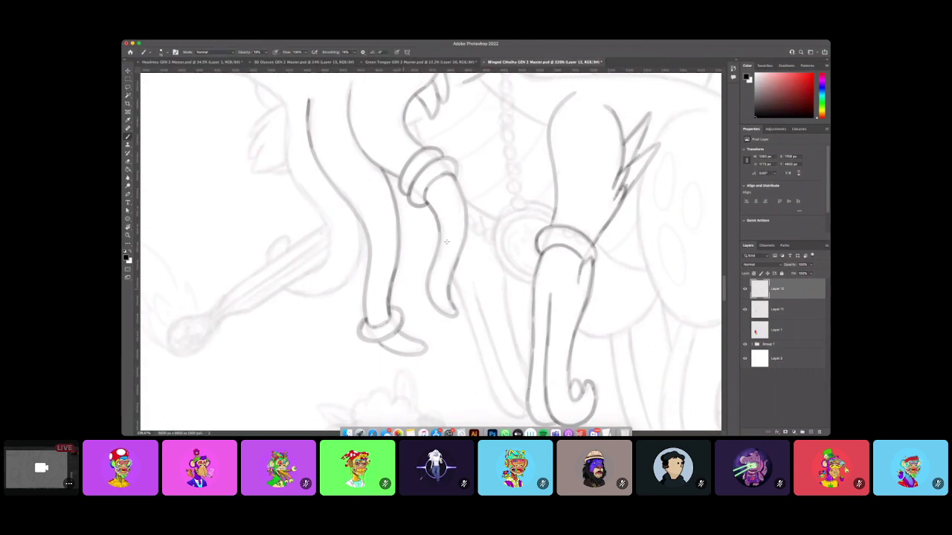
Trace the outer face tentacle that wraps around the match, with its curled tip above the stick.
left_click_drag(456, 235, 542, 260)
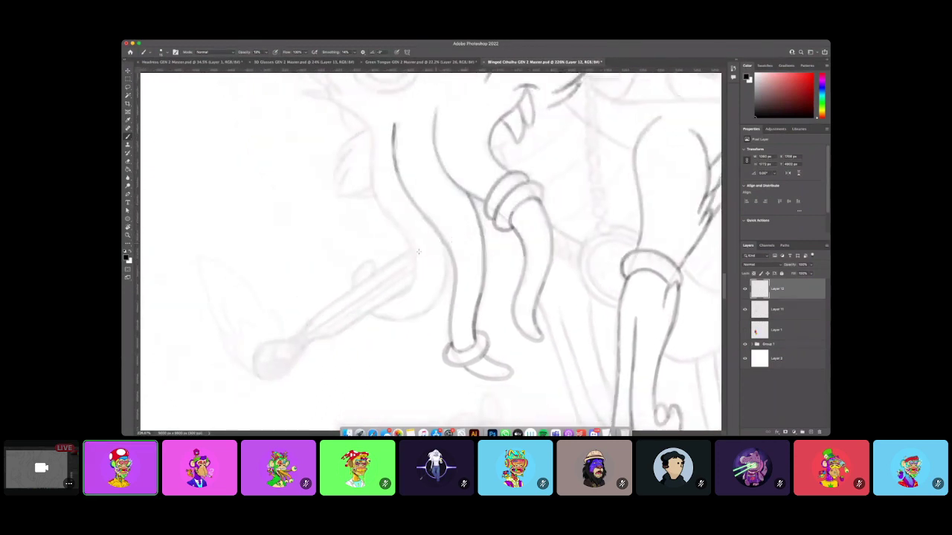
mouse_move(373, 276)
left_mouse_down()
mouse_move(369, 258)
mouse_move(356, 287)
mouse_move(412, 278)
mouse_move(396, 231)
left_mouse_up()
mouse_move(399, 296)
left_mouse_down()
mouse_move(413, 286)
mouse_move(411, 248)
mouse_move(373, 193)
mouse_move(370, 128)
left_mouse_up()
mouse_move(373, 315)
left_mouse_down()
mouse_move(421, 316)
mouse_move(440, 297)
mouse_move(440, 237)
mouse_move(446, 279)
left_mouse_up()
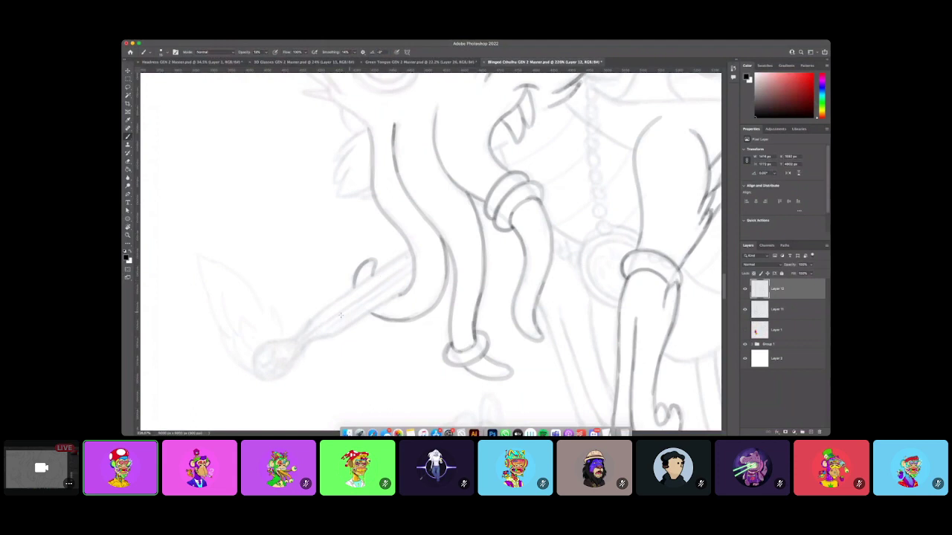
Trace the matchstick held by the tentacle and its rounded head, redrawing the head's outline.
left_click_drag(292, 340, 398, 256)
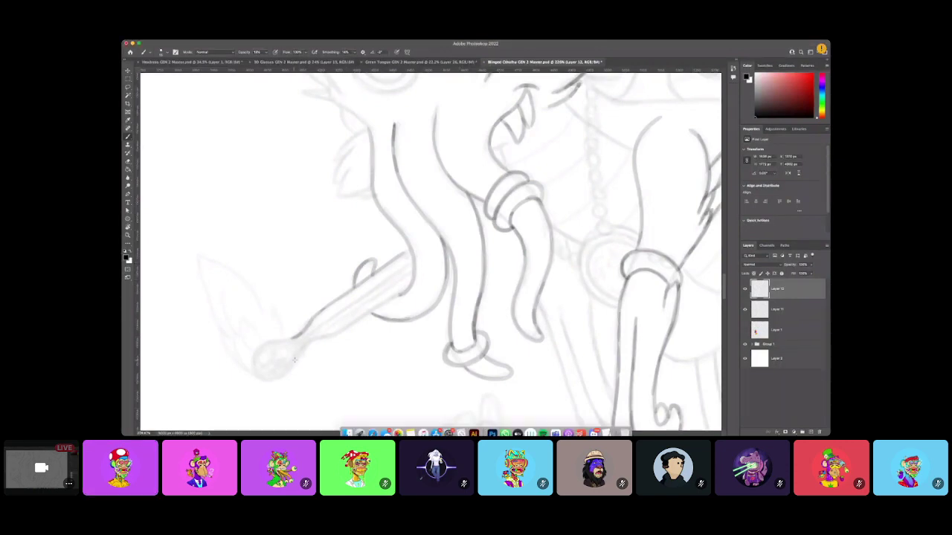
mouse_move(303, 343)
left_mouse_down()
mouse_move(342, 332)
mouse_move(408, 285)
left_mouse_up()
mouse_move(315, 329)
left_mouse_down()
mouse_move(401, 267)
mouse_move(332, 324)
mouse_move(386, 291)
left_mouse_up()
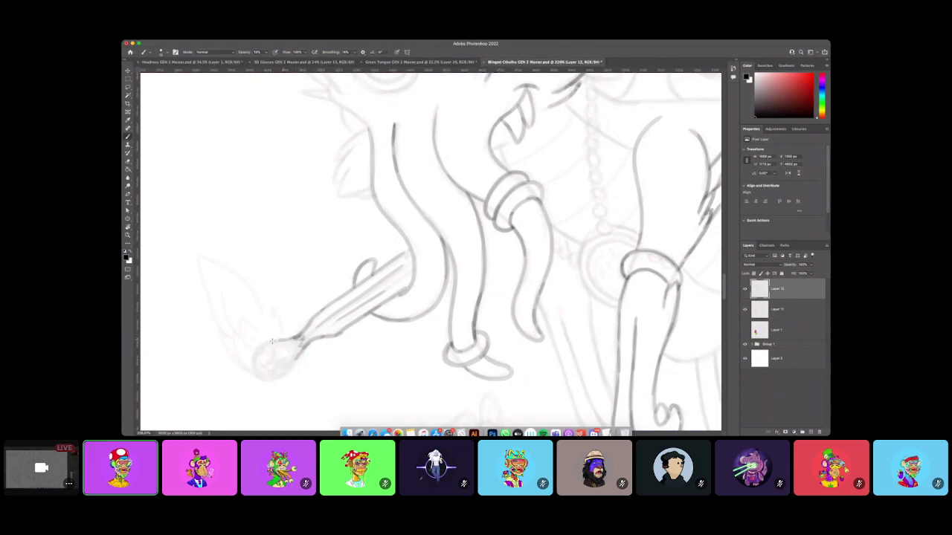
left_click_drag(272, 341, 249, 363)
key("super+z")
mouse_move(296, 340)
left_mouse_down()
mouse_move(256, 351)
mouse_move(258, 375)
mouse_move(291, 365)
mouse_move(300, 340)
mouse_move(265, 351)
mouse_move(289, 356)
mouse_move(272, 372)
mouse_move(256, 355)
mouse_move(298, 348)
left_mouse_up()
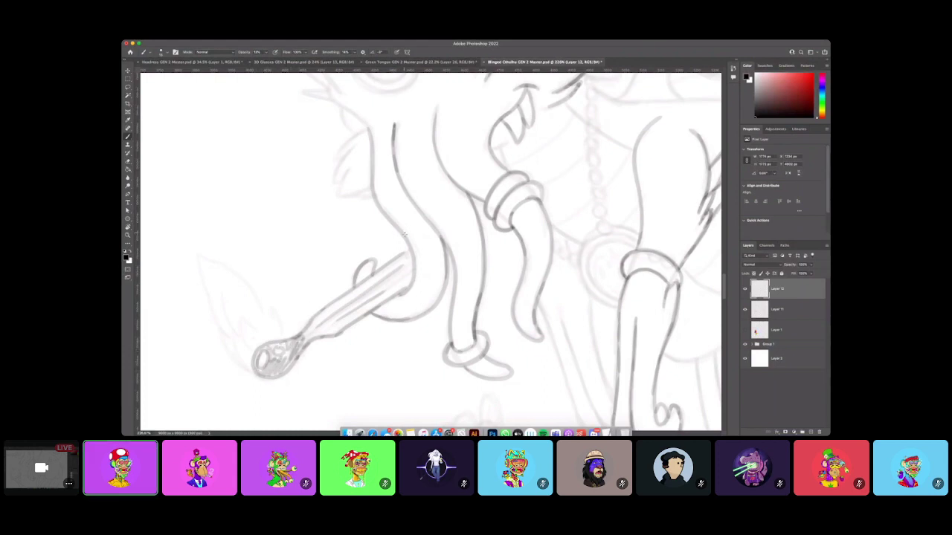
Trace the brow arch above the eye and the two spikes rising from it, undoing and redrawing the first strokes.
scroll(406, 235, "up", 3)
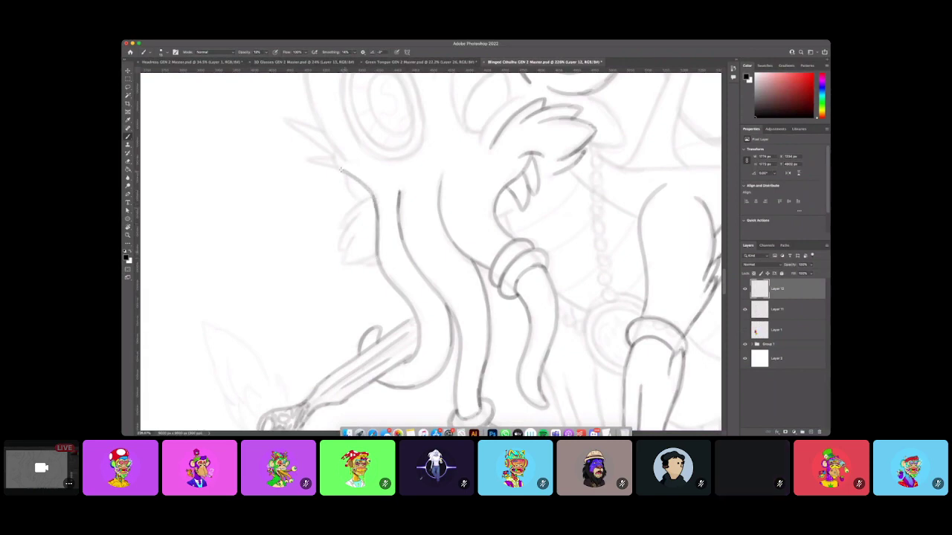
scroll(338, 163, "up", 4)
scroll(399, 155, "up", 4)
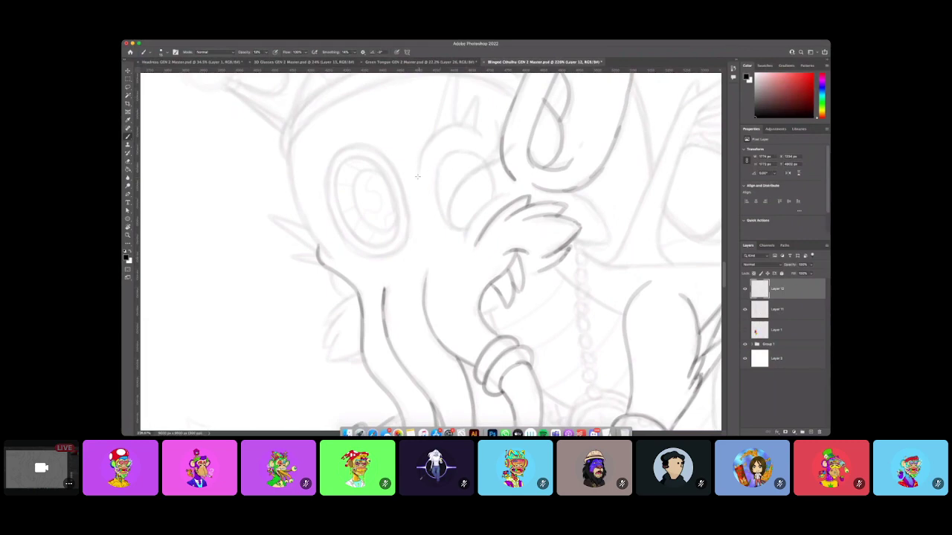
mouse_move(421, 171)
left_mouse_down()
mouse_move(441, 126)
mouse_move(452, 124)
left_mouse_up()
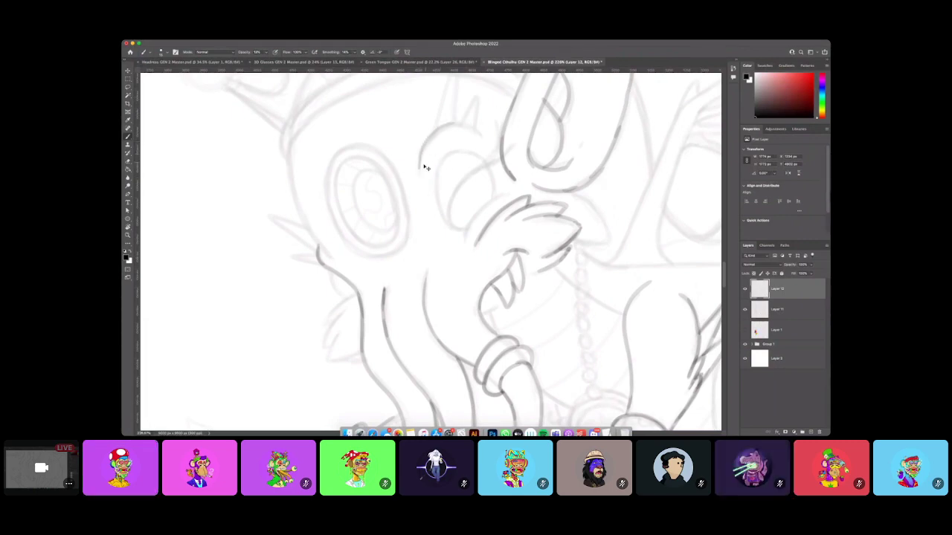
key("super+z")
mouse_move(420, 170)
left_mouse_down()
mouse_move(438, 130)
mouse_move(476, 125)
left_mouse_up()
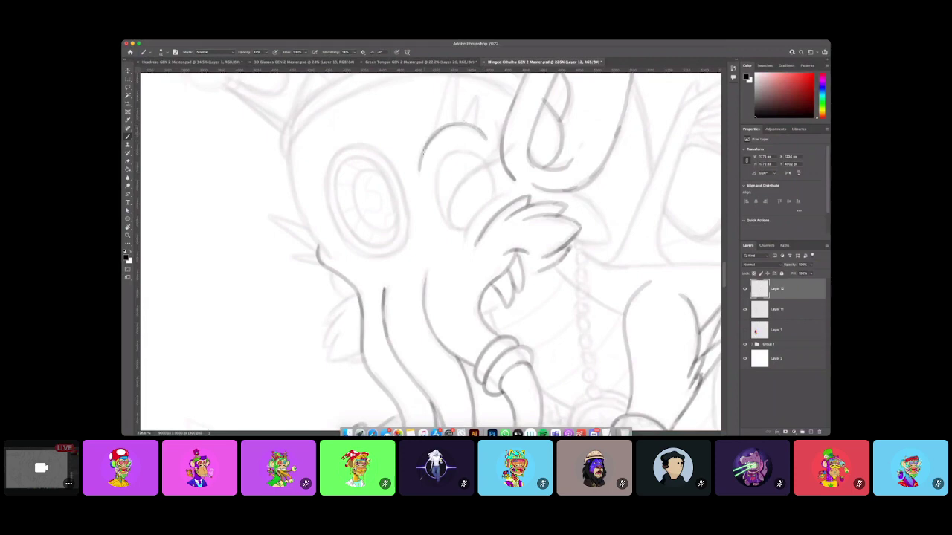
scroll(455, 145, "up", 2)
scroll(455, 145, "right", 2)
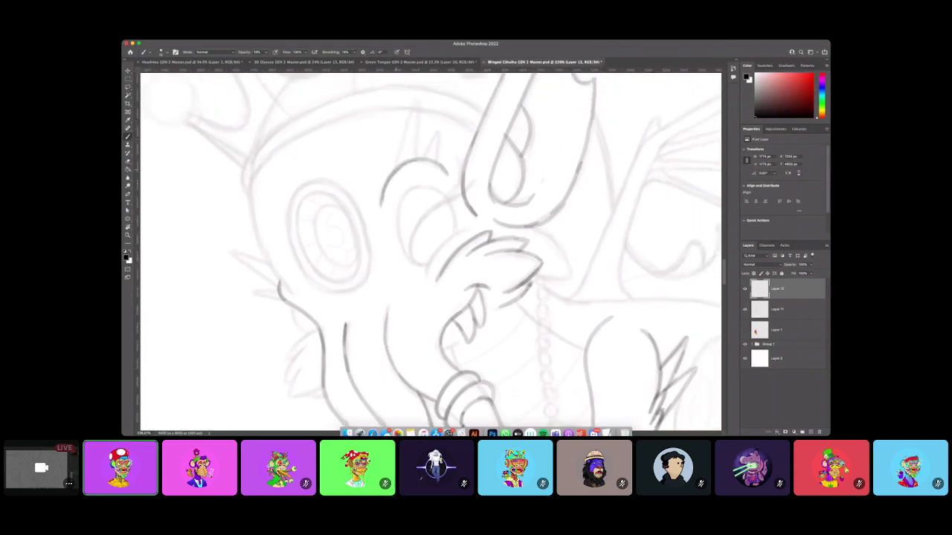
left_click_drag(392, 172, 405, 131)
key("super+z")
mouse_move(390, 176)
left_mouse_down()
mouse_move(416, 98)
mouse_move(415, 158)
mouse_move(440, 127)
mouse_move(437, 161)
mouse_move(439, 129)
mouse_move(421, 158)
mouse_move(411, 94)
left_mouse_up()
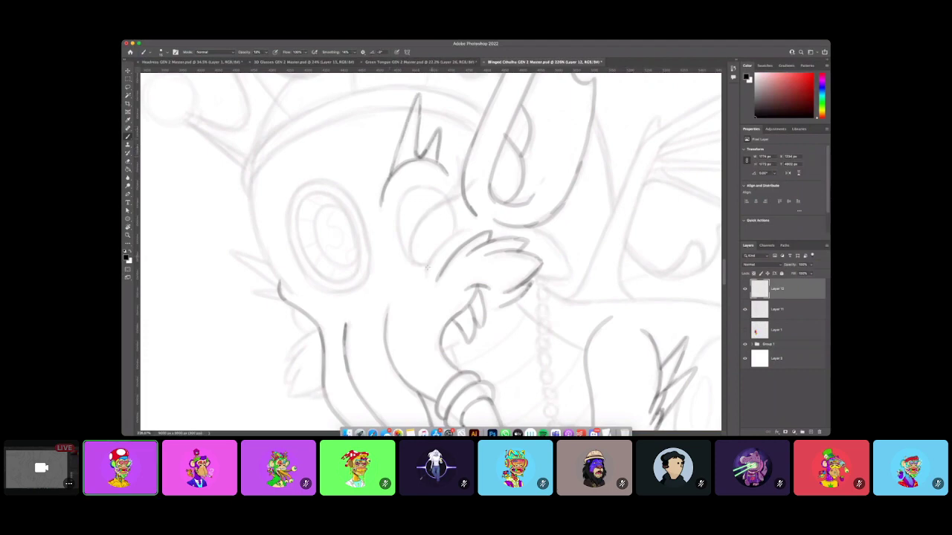
Trace the squinting eye with its eyelid and corner creases, and the pointed flap behind the cheek fur.
mouse_move(425, 276)
left_mouse_down()
mouse_move(443, 244)
mouse_move(465, 230)
left_mouse_up()
key("super+z")
mouse_move(426, 277)
left_mouse_down()
mouse_move(431, 258)
mouse_move(467, 231)
mouse_move(430, 265)
left_mouse_up()
mouse_move(412, 266)
left_mouse_down()
mouse_move(399, 221)
mouse_move(406, 193)
mouse_move(430, 189)
mouse_move(454, 223)
left_mouse_up()
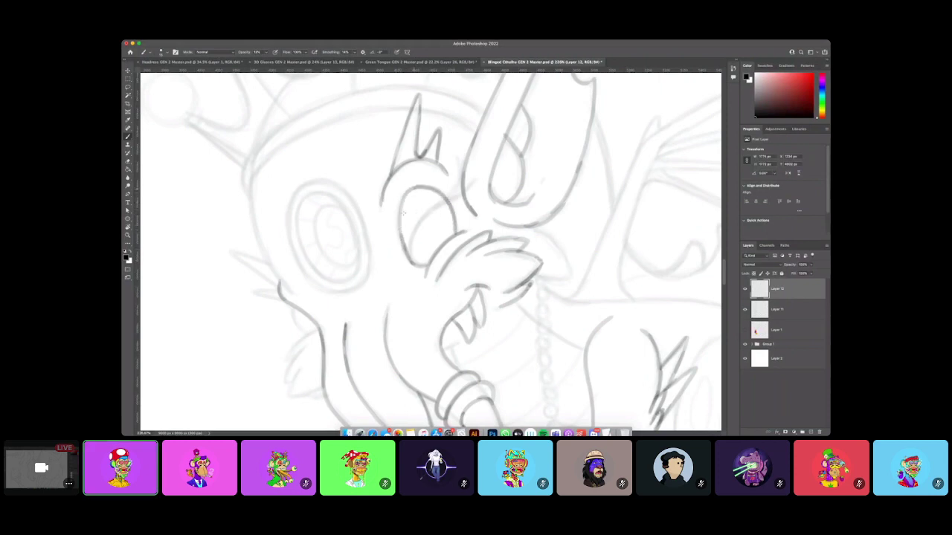
mouse_move(410, 253)
left_mouse_down()
mouse_move(416, 225)
mouse_move(417, 235)
mouse_move(459, 156)
left_mouse_up()
mouse_move(434, 210)
left_mouse_down()
mouse_move(469, 180)
mouse_move(424, 220)
mouse_move(460, 172)
left_mouse_up()
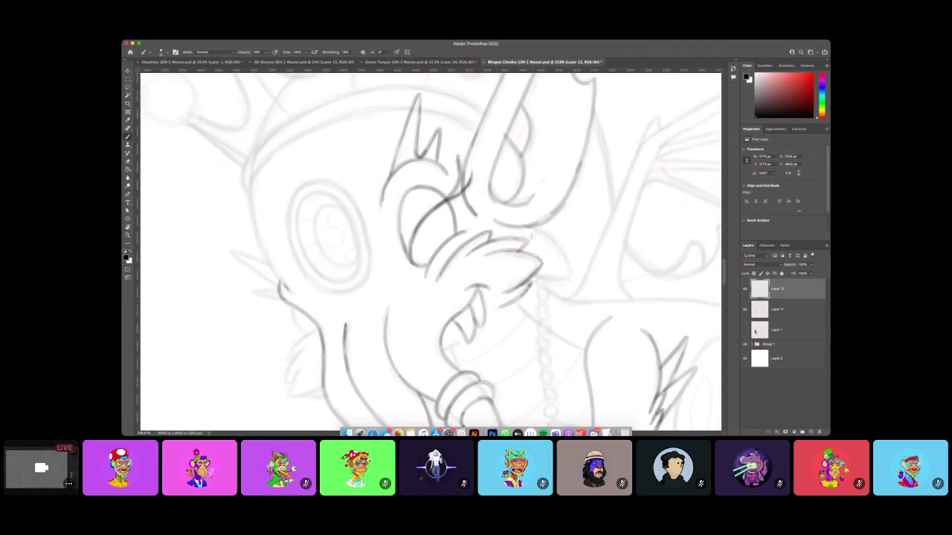
scroll(550, 234, "right", 4)
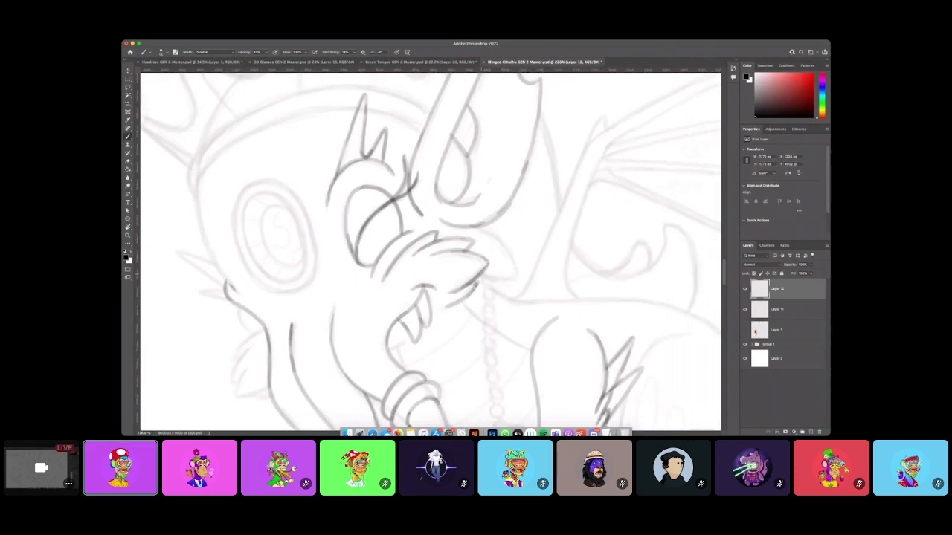
mouse_move(479, 276)
left_mouse_down()
mouse_move(501, 281)
mouse_move(494, 236)
mouse_move(472, 227)
mouse_move(492, 239)
left_mouse_up()
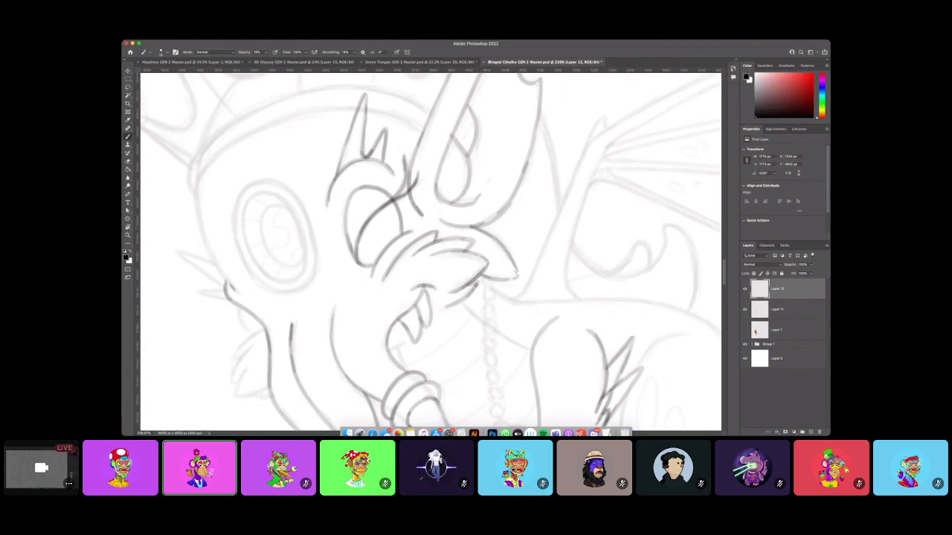
Trace the oval coin-like disc with its inner segments and squiggle, and the head's outline beside it.
scroll(498, 260, "up", 3)
scroll(500, 272, "left", 3)
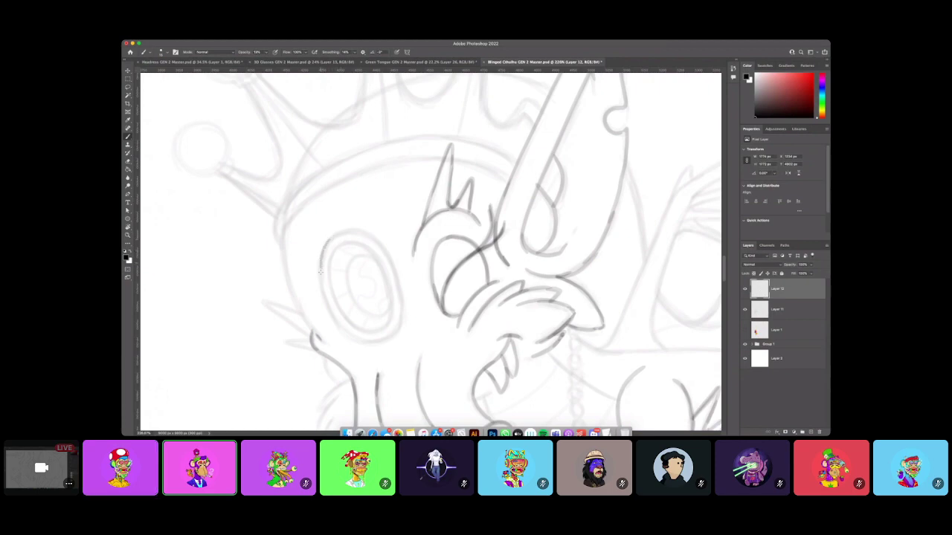
mouse_move(324, 298)
left_mouse_down()
mouse_move(344, 330)
mouse_move(369, 342)
mouse_move(396, 330)
mouse_move(403, 312)
mouse_move(395, 266)
mouse_move(373, 238)
mouse_move(340, 234)
mouse_move(321, 256)
left_mouse_up()
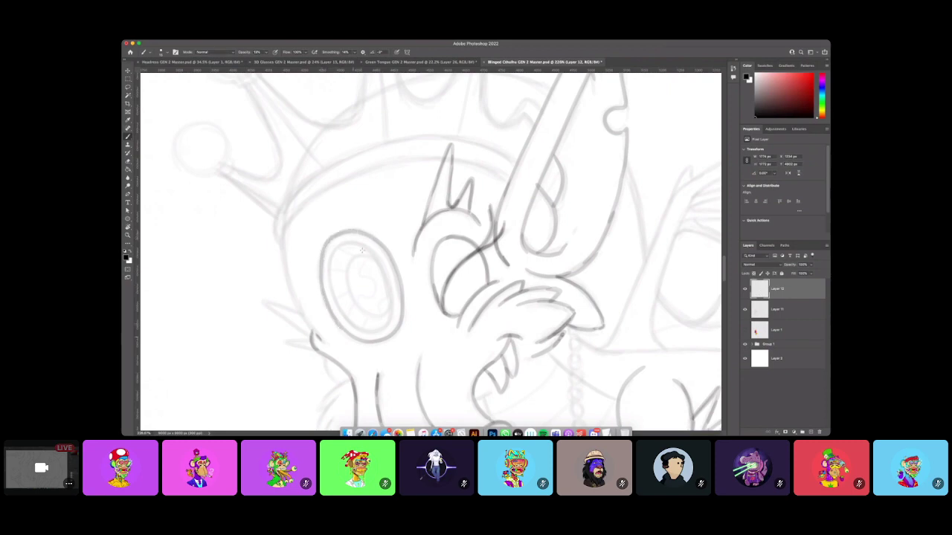
mouse_move(332, 276)
left_mouse_down()
mouse_move(345, 314)
mouse_move(377, 330)
mouse_move(388, 319)
mouse_move(388, 287)
mouse_move(368, 250)
left_mouse_up()
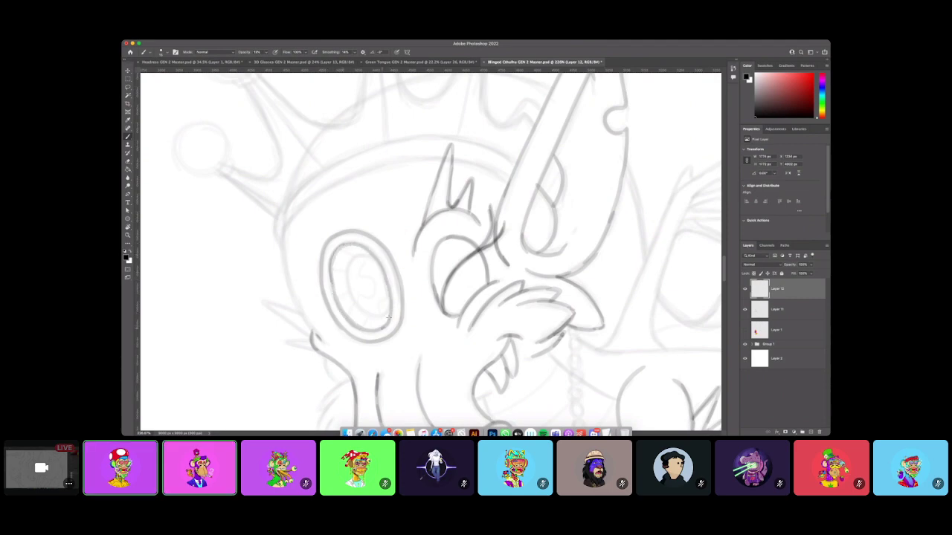
mouse_move(389, 299)
left_mouse_down()
mouse_move(364, 311)
mouse_move(349, 279)
mouse_move(351, 264)
mouse_move(367, 258)
mouse_move(348, 253)
mouse_move(358, 261)
mouse_move(336, 270)
mouse_move(362, 324)
mouse_move(374, 263)
mouse_move(364, 267)
mouse_move(369, 294)
mouse_move(359, 306)
mouse_move(376, 311)
mouse_move(384, 292)
mouse_move(371, 269)
left_mouse_up()
mouse_move(305, 319)
left_mouse_down()
mouse_move(322, 340)
mouse_move(294, 296)
mouse_move(283, 239)
left_mouse_up()
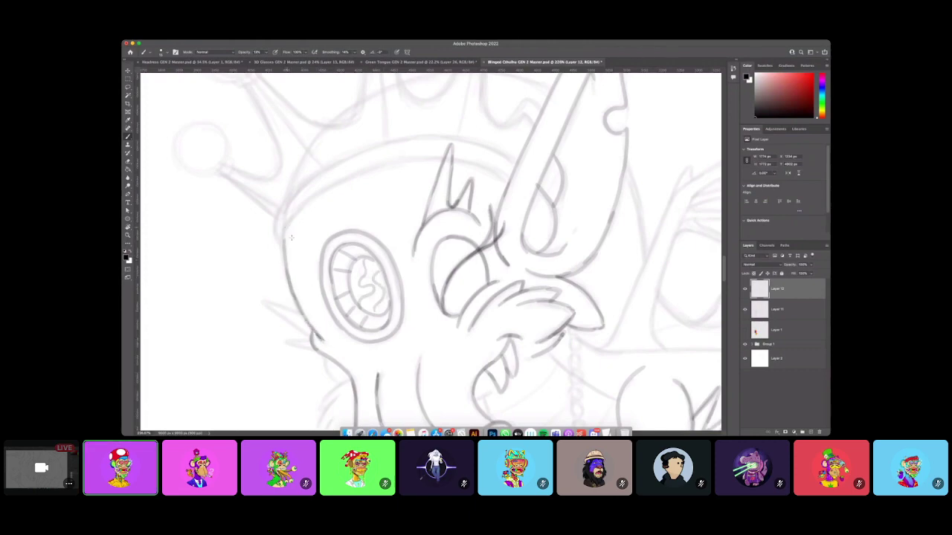
Trace the upper and lower edges of the crown's curved band across the forehead.
left_click_drag(419, 209, 503, 267)
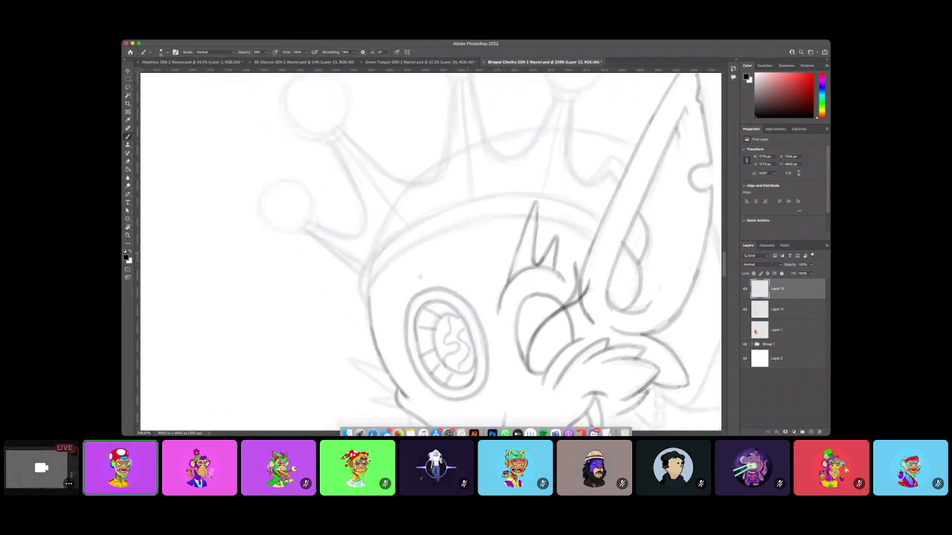
mouse_move(368, 304)
left_mouse_down()
mouse_move(435, 237)
mouse_move(487, 218)
mouse_move(566, 221)
mouse_move(554, 222)
mouse_move(595, 237)
left_mouse_up()
mouse_move(367, 302)
left_mouse_down()
mouse_move(363, 266)
mouse_move(372, 261)
mouse_move(357, 274)
mouse_move(405, 226)
mouse_move(393, 234)
mouse_move(441, 208)
mouse_move(529, 189)
mouse_move(541, 194)
mouse_move(517, 191)
mouse_move(602, 211)
left_mouse_up()
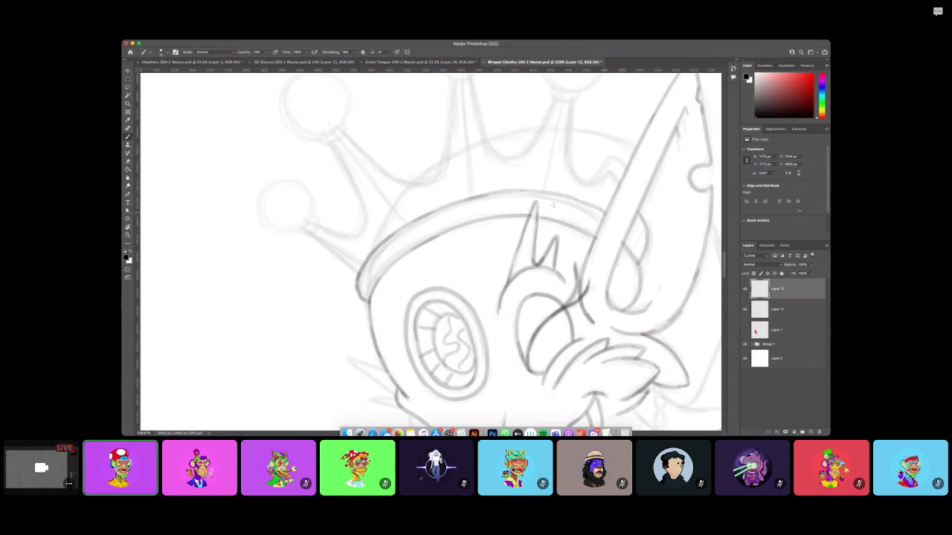
Trace the crown's lowest spike with its collar and round ball tip, undoing and redrawing the first strokes.
left_click_drag(314, 237, 344, 266)
key("super+z")
left_click_drag(311, 234, 355, 271)
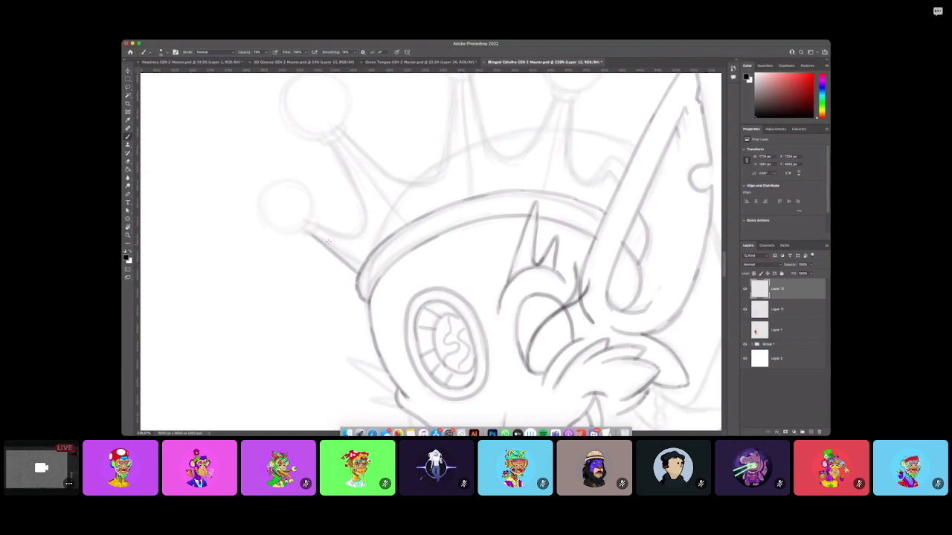
left_click_drag(327, 241, 362, 267)
mouse_move(304, 233)
left_mouse_down()
mouse_move(304, 190)
mouse_move(288, 181)
mouse_move(269, 188)
mouse_move(263, 215)
mouse_move(277, 232)
mouse_move(312, 213)
left_mouse_up()
key("super+z")
key("super+z")
mouse_move(277, 181)
left_mouse_down()
mouse_move(257, 201)
mouse_move(269, 229)
mouse_move(306, 226)
mouse_move(315, 194)
mouse_move(265, 183)
left_mouse_up()
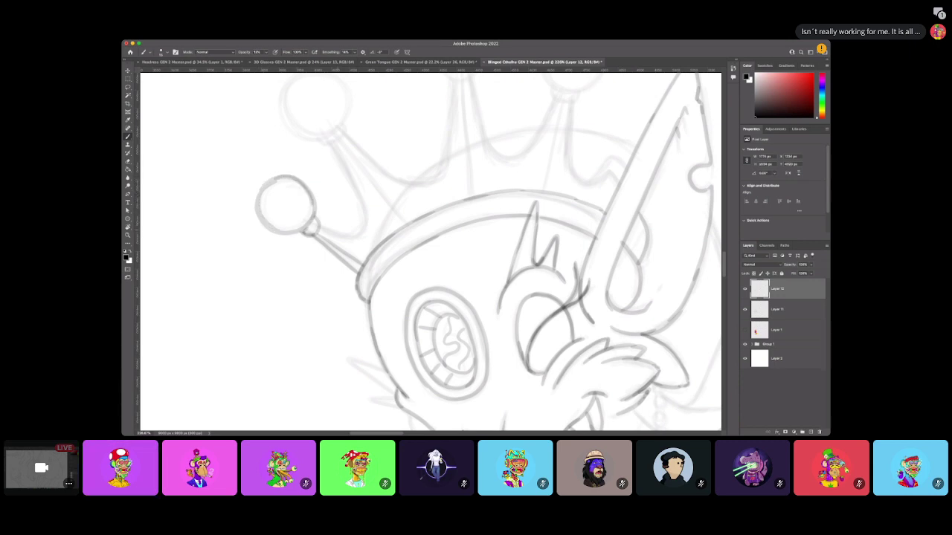
Trace the curve up to the crown's second spike, then that spike's sides, collar and round ball tip.
mouse_move(345, 204)
left_mouse_down()
mouse_move(325, 257)
mouse_move(340, 285)
mouse_move(331, 233)
mouse_move(311, 198)
mouse_move(344, 225)
left_mouse_up()
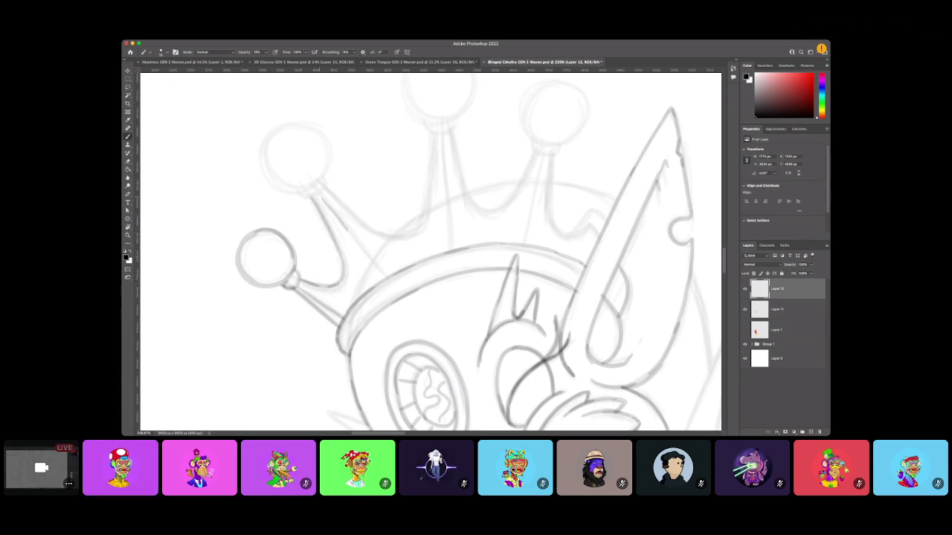
key("ctrl+z")
left_click_drag(317, 194, 373, 269)
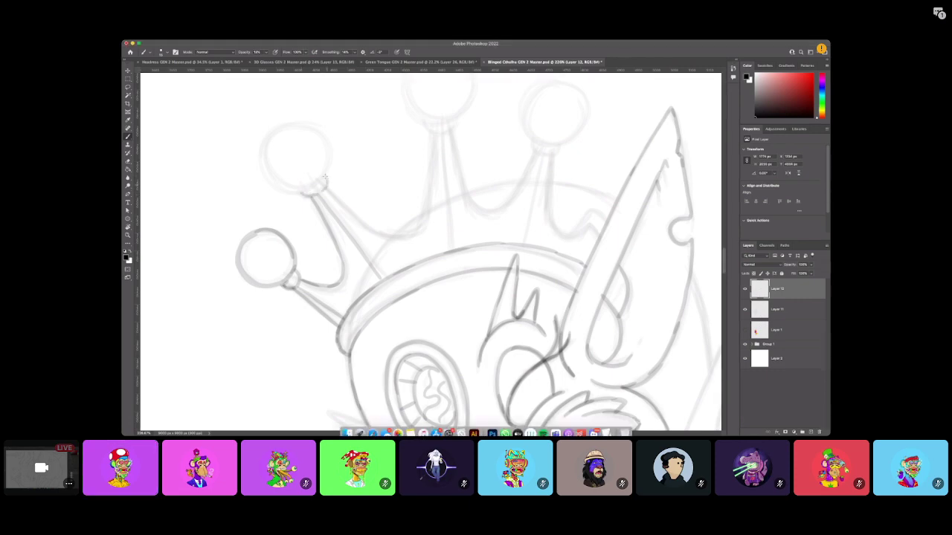
mouse_move(321, 180)
left_mouse_down()
mouse_move(329, 147)
mouse_move(293, 125)
mouse_move(262, 162)
mouse_move(293, 193)
mouse_move(325, 171)
mouse_move(349, 210)
mouse_move(388, 235)
mouse_move(414, 229)
mouse_move(422, 211)
left_mouse_up()
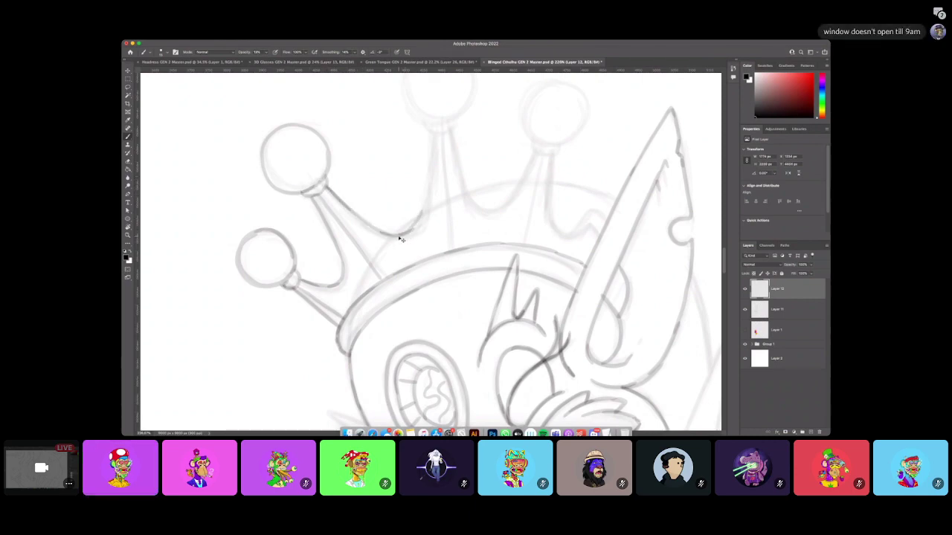
Trace both sides of the crown's tall middle spike and the curved dips joining it to the neighbouring spikes.
key("super+z")
mouse_move(369, 226)
left_mouse_down()
mouse_move(409, 230)
mouse_move(421, 221)
mouse_move(436, 134)
left_mouse_up()
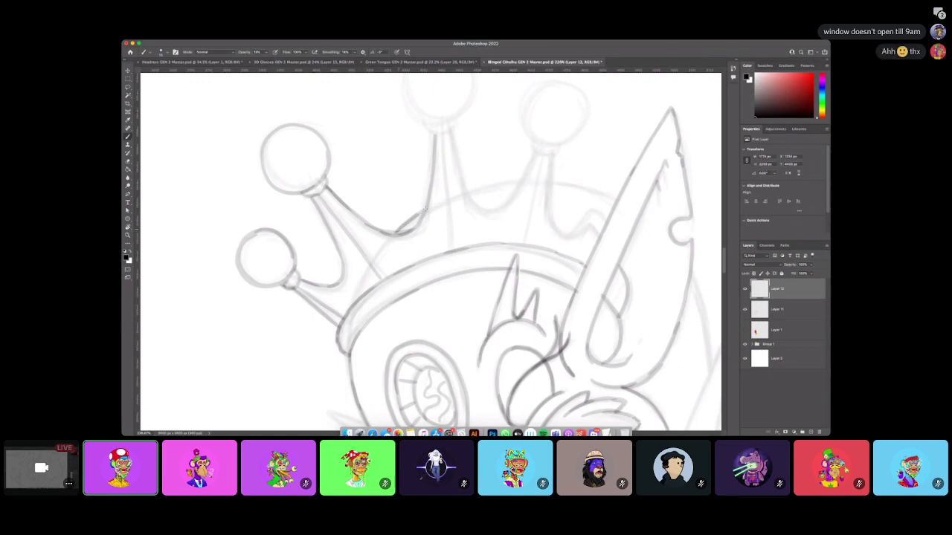
left_click_drag(399, 230, 427, 209)
mouse_move(448, 132)
left_mouse_down()
mouse_move(468, 192)
mouse_move(487, 209)
left_mouse_up()
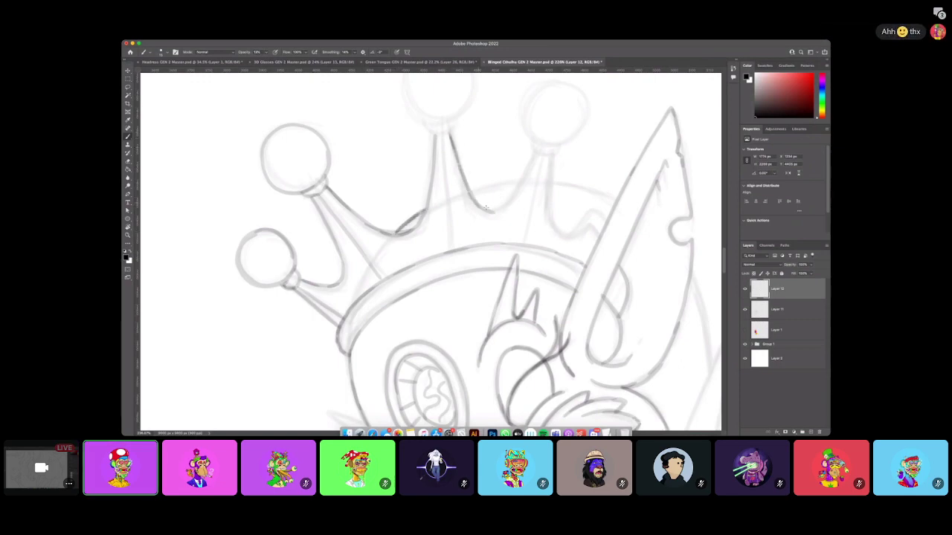
scroll(563, 156, "right", 5)
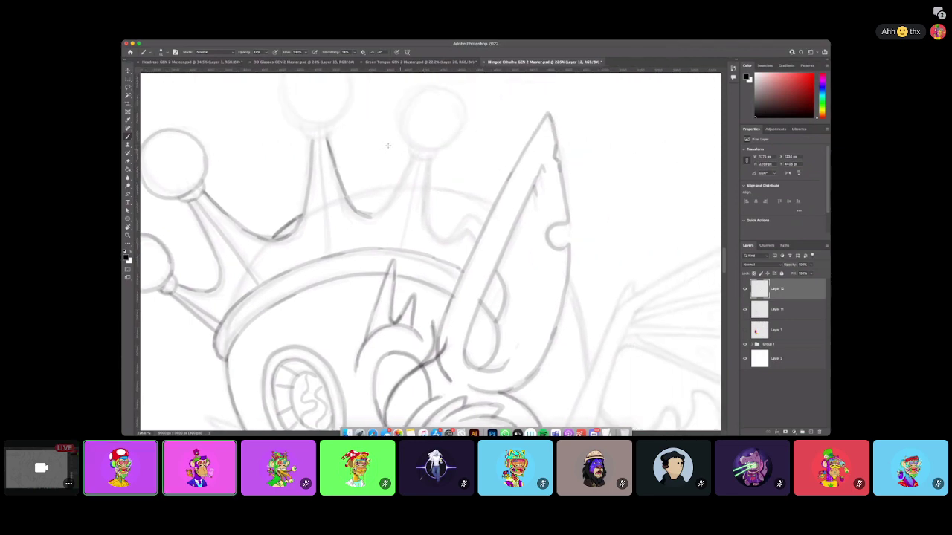
mouse_move(343, 189)
left_mouse_down()
mouse_move(366, 216)
mouse_move(412, 157)
mouse_move(424, 199)
left_mouse_up()
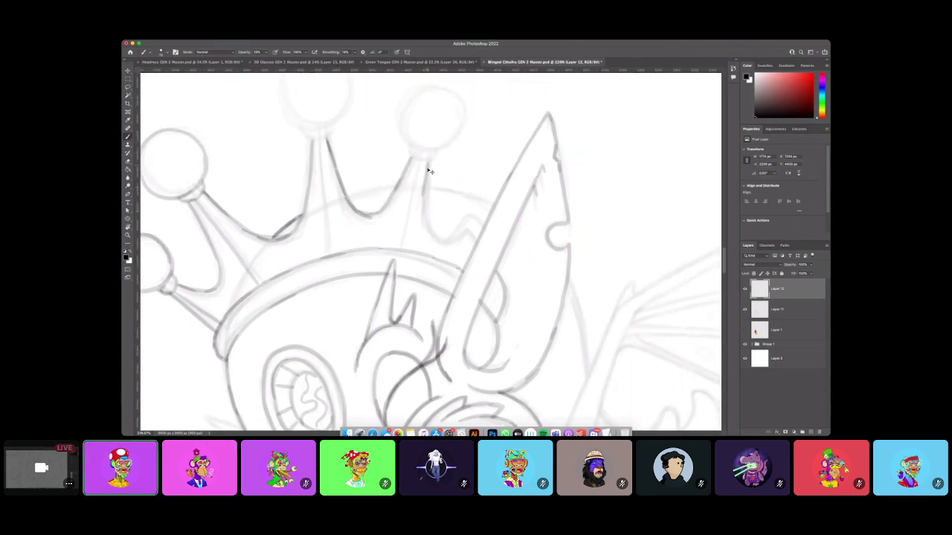
Trace the fourth spike's far side, the jagged edge beside the ear, and the crown's rear rim arc.
key("super+z")
mouse_move(429, 160)
left_mouse_down()
mouse_move(425, 204)
mouse_move(446, 239)
left_mouse_up()
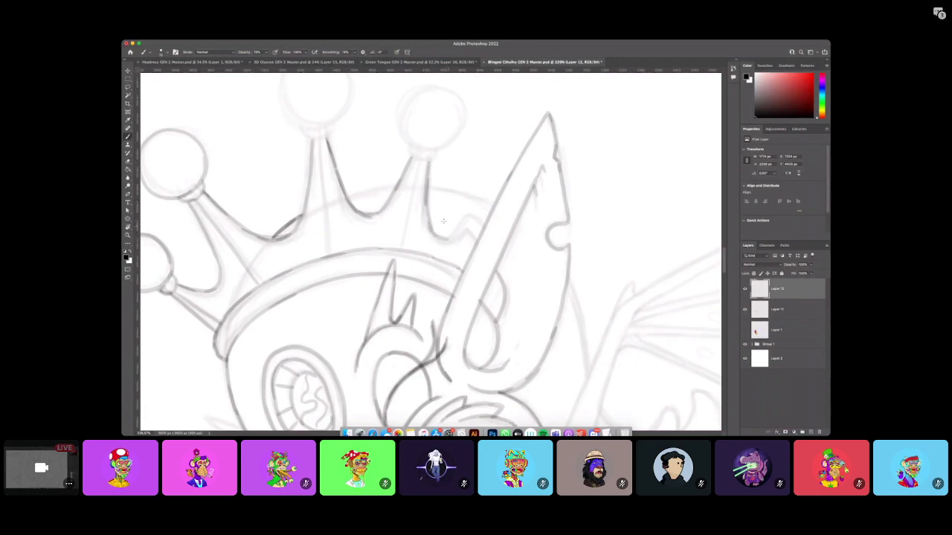
key("super+z")
mouse_move(427, 183)
left_mouse_down()
mouse_move(437, 232)
mouse_move(451, 235)
left_mouse_up()
key("super+z")
mouse_move(467, 226)
left_mouse_down()
mouse_move(476, 242)
mouse_move(439, 237)
mouse_move(426, 221)
mouse_move(484, 228)
left_mouse_up()
key("super+z")
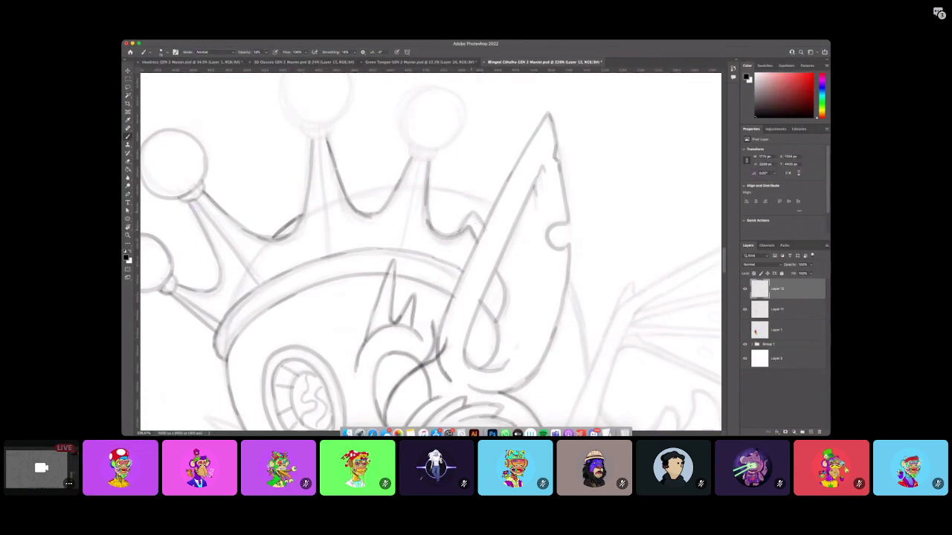
mouse_move(346, 200)
left_mouse_down()
mouse_move(414, 187)
mouse_move(479, 198)
mouse_move(432, 188)
mouse_move(489, 204)
left_mouse_up()
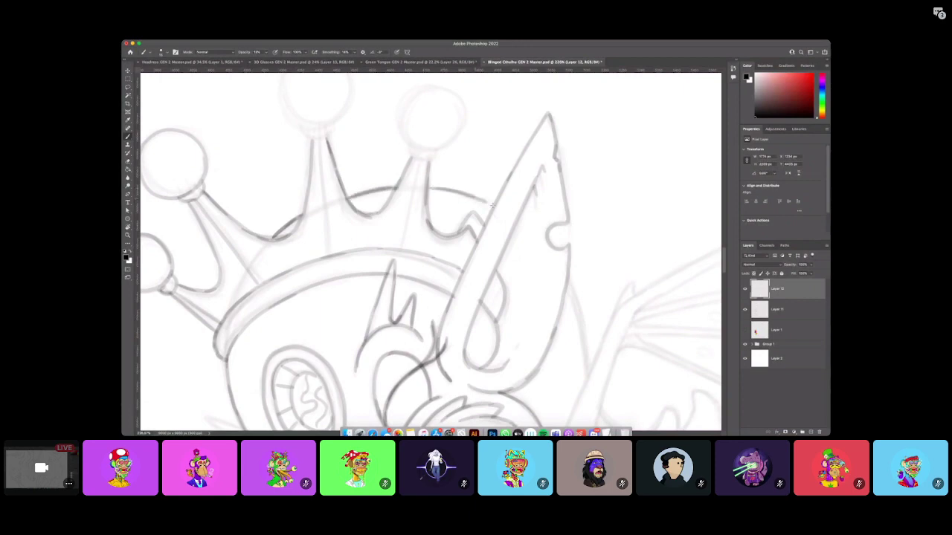
Trace the wing arm's outer edge from the shoulder past the small thumb spike to the hooked tip.
scroll(602, 273, "down", 10)
scroll(602, 273, "right", 10)
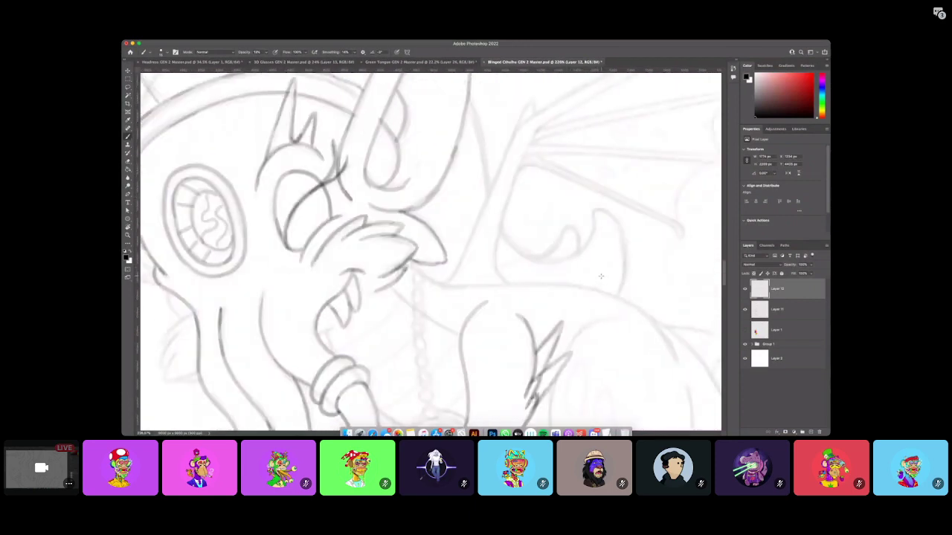
mouse_move(349, 320)
left_mouse_down()
mouse_move(371, 312)
mouse_move(454, 127)
left_mouse_up()
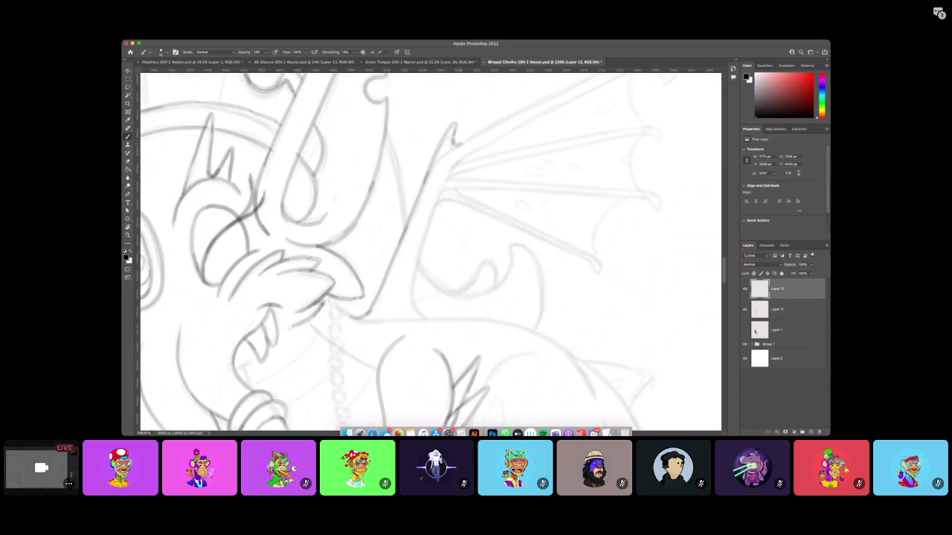
left_click_drag(438, 159, 457, 147)
scroll(480, 147, "right", 3)
scroll(480, 148, "up", 2)
left_click_drag(372, 212, 468, 149)
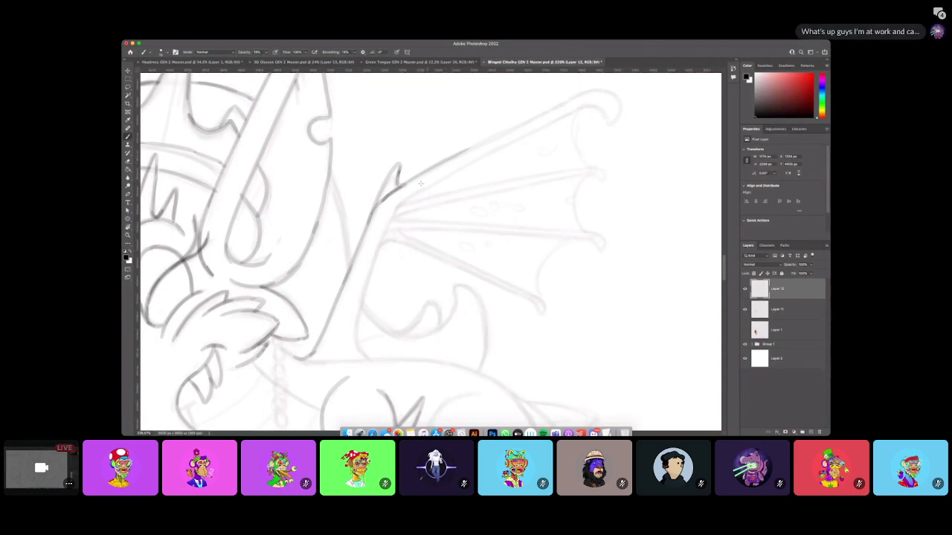
key("ctrl+z")
mouse_move(382, 200)
left_mouse_down()
mouse_move(572, 97)
mouse_move(619, 97)
mouse_move(609, 125)
mouse_move(584, 106)
left_mouse_up()
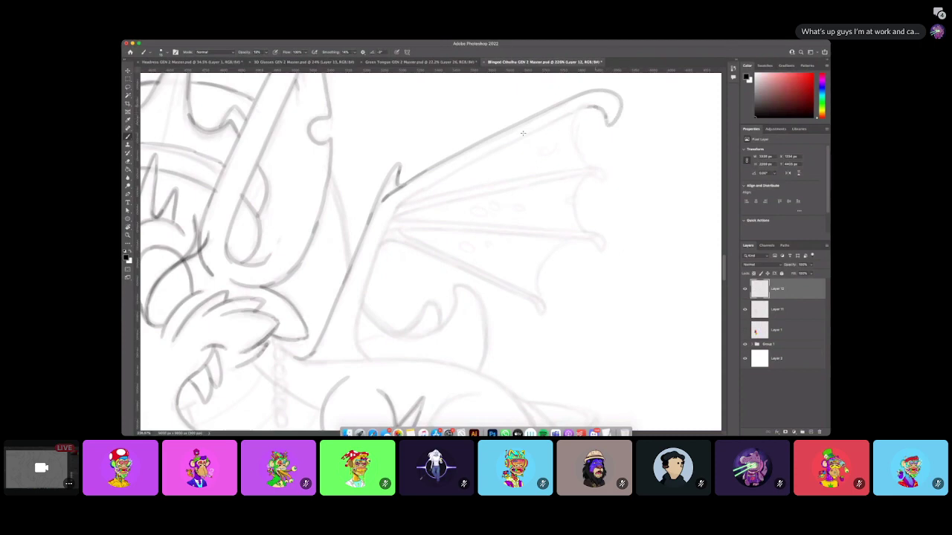
Trace the wing arm's inner edge from its base at the back to the hooked tip.
mouse_move(374, 359)
left_mouse_down()
mouse_move(359, 344)
mouse_move(371, 289)
left_mouse_up()
mouse_move(360, 333)
left_mouse_down()
mouse_move(393, 214)
mouse_move(376, 256)
mouse_move(389, 221)
mouse_move(418, 191)
mouse_move(396, 210)
mouse_move(567, 116)
left_mouse_up()
left_click_drag(447, 173, 598, 110)
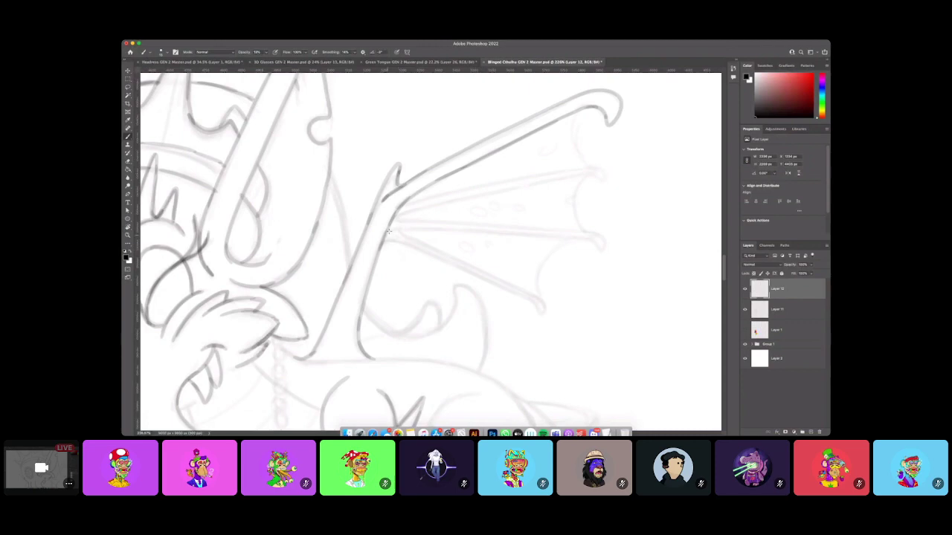
Rotate the canvas for easier strokes and trace both sides of the wing's innermost finger bone down to its tip.
left_click_drag(368, 338, 496, 313)
key("super+z")
key("r")
mouse_move(599, 169)
left_mouse_down()
mouse_move(570, 272)
mouse_move(539, 290)
left_mouse_up()
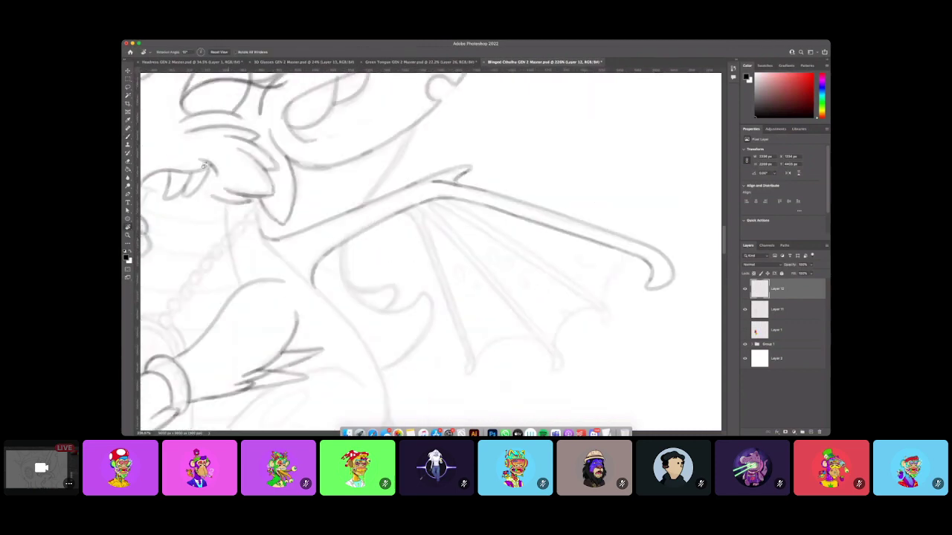
left_click(129, 136)
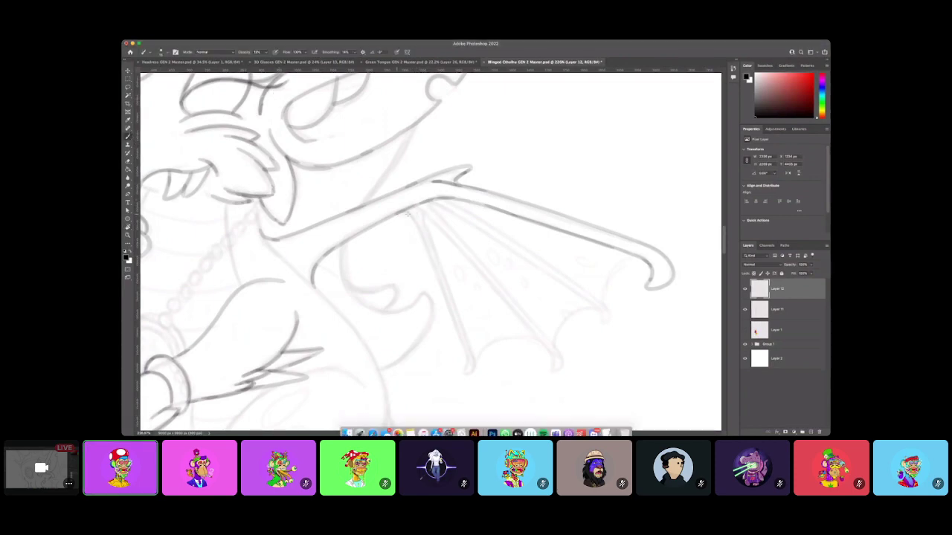
mouse_move(406, 214)
left_mouse_down()
mouse_move(439, 284)
mouse_move(462, 374)
mouse_move(475, 367)
left_mouse_up()
mouse_move(423, 216)
left_mouse_down()
mouse_move(469, 347)
mouse_move(467, 370)
left_mouse_up()
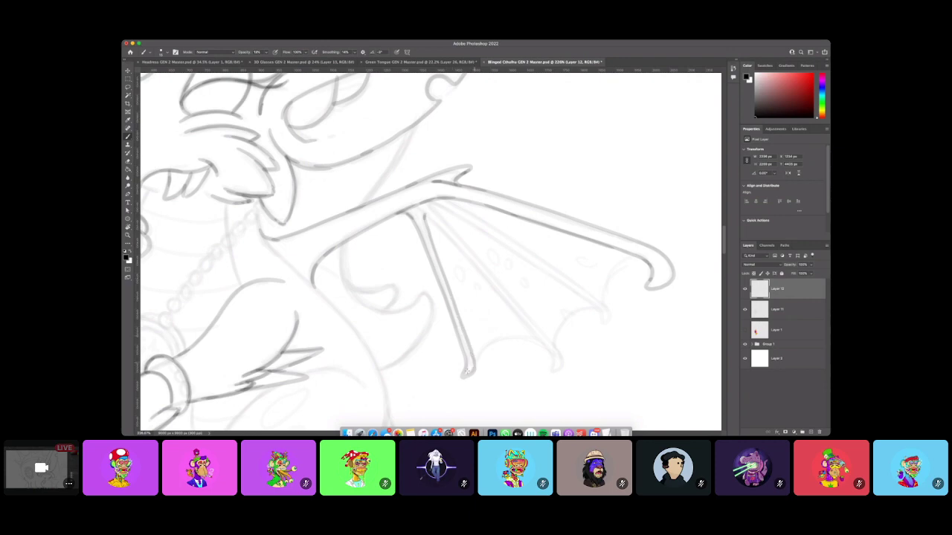
Raise the brush smoothing and trace the wing's middle finger bone and the lower edge of the outer one.
left_click(354, 53)
left_click_drag(354, 61, 359, 62)
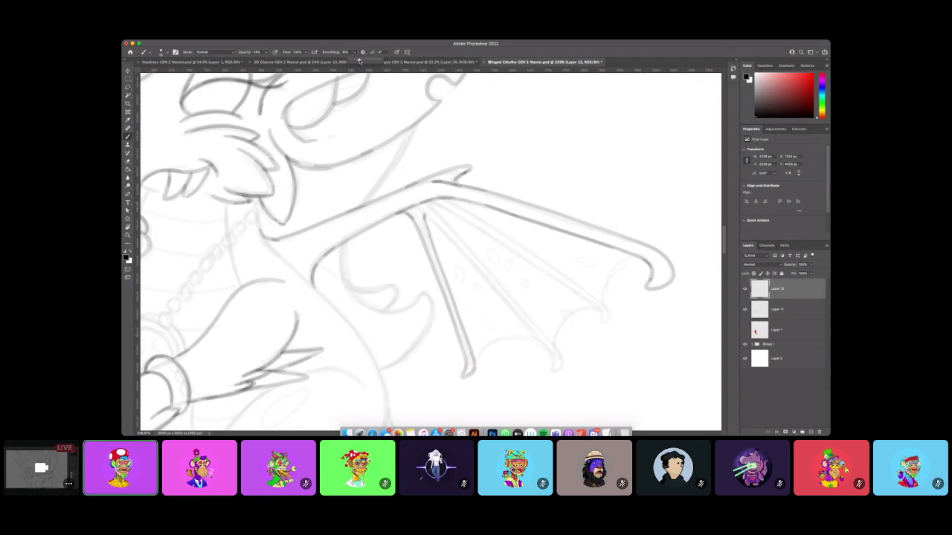
left_click_drag(421, 211, 492, 291)
key("super+z")
left_click_drag(417, 209, 563, 362)
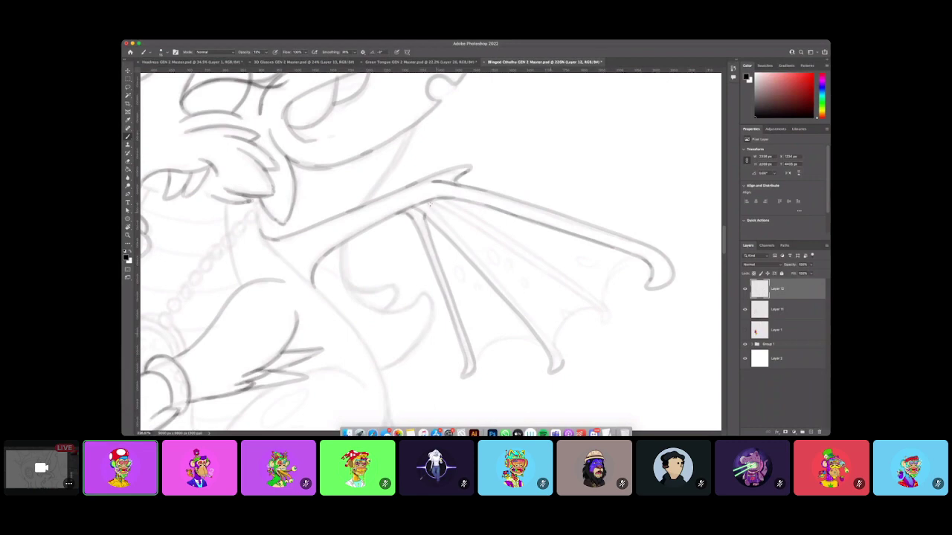
left_click_drag(443, 217, 559, 362)
mouse_move(423, 200)
left_mouse_down()
mouse_move(588, 300)
mouse_move(603, 325)
mouse_move(608, 307)
left_mouse_up()
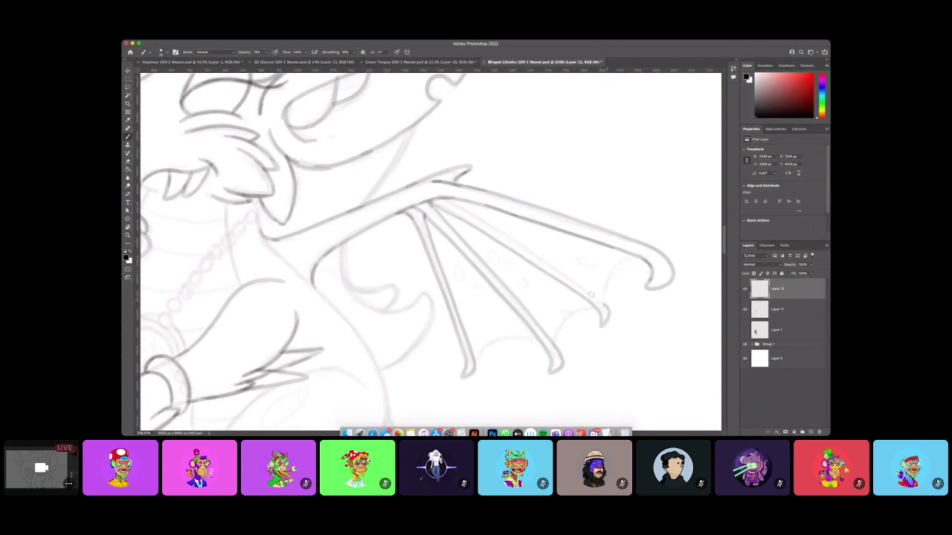
Finish the outer finger bone, then trace the scalloped membrane edges between the bones and the wing's small oval spots.
mouse_move(449, 199)
left_mouse_down()
mouse_move(606, 308)
mouse_move(607, 281)
mouse_move(648, 260)
left_mouse_up()
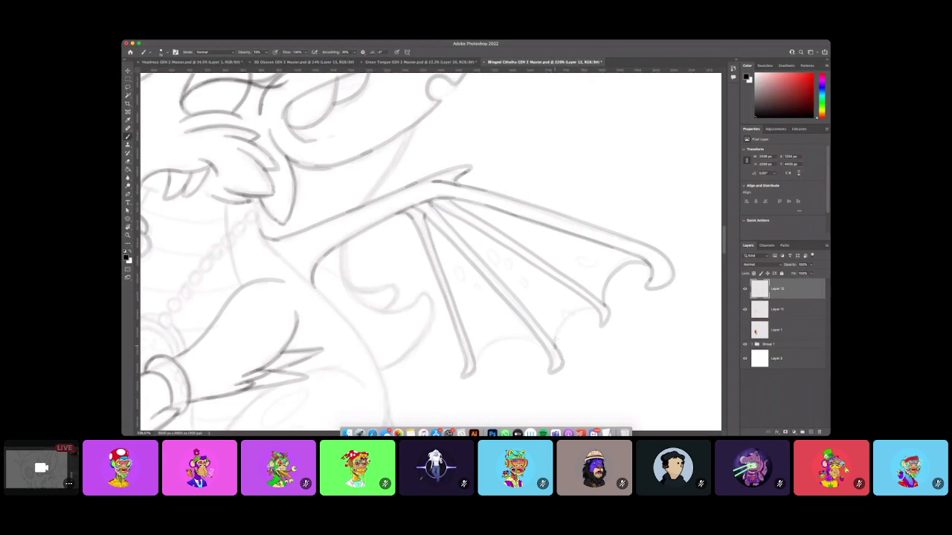
left_click_drag(555, 341, 587, 306)
mouse_move(472, 364)
left_mouse_down()
mouse_move(488, 344)
mouse_move(520, 336)
mouse_move(544, 346)
left_mouse_up()
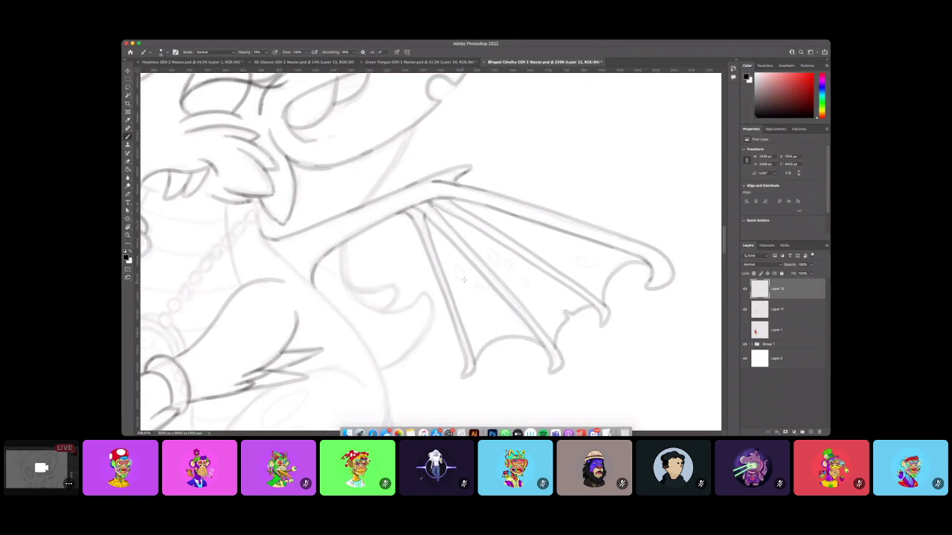
mouse_move(464, 280)
left_mouse_down()
mouse_move(497, 252)
mouse_move(519, 273)
left_mouse_up()
mouse_move(523, 226)
left_mouse_down()
mouse_move(518, 233)
mouse_move(528, 232)
left_mouse_up()
Trace the line between the ear and the wing arm, and the curled, pointed flap beneath the wing.
mouse_move(414, 121)
left_mouse_down()
mouse_move(363, 202)
mouse_move(407, 132)
left_mouse_up()
mouse_move(344, 244)
left_mouse_down()
mouse_move(340, 277)
mouse_move(343, 268)
mouse_move(367, 309)
mouse_move(402, 312)
mouse_move(429, 295)
mouse_move(416, 343)
mouse_move(378, 371)
left_mouse_up()
left_click_drag(430, 313, 433, 292)
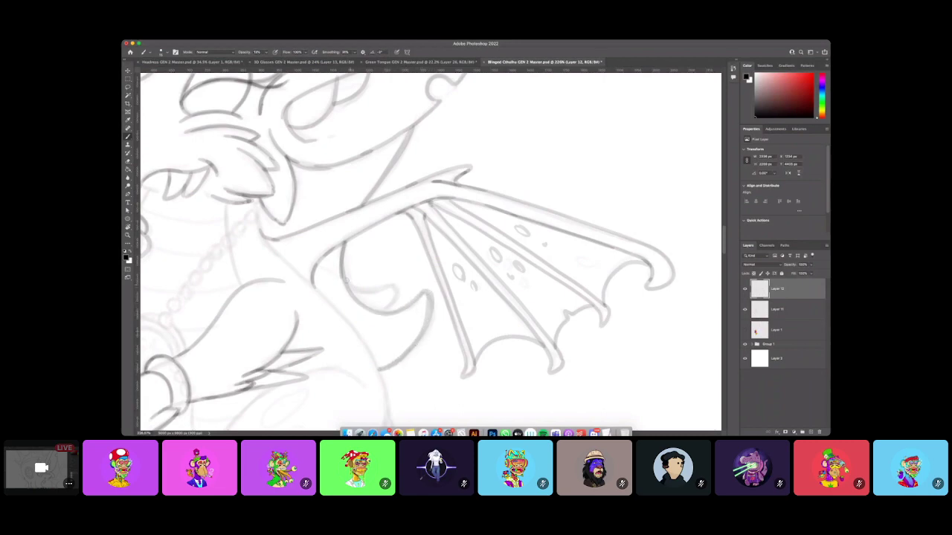
mouse_move(347, 284)
left_mouse_down()
mouse_move(398, 287)
mouse_move(372, 315)
left_mouse_up()
Return the canvas to upright and trace the beaded necklace chain and the neck line beside it.
key("z")
left_click(384, 362, "alt")
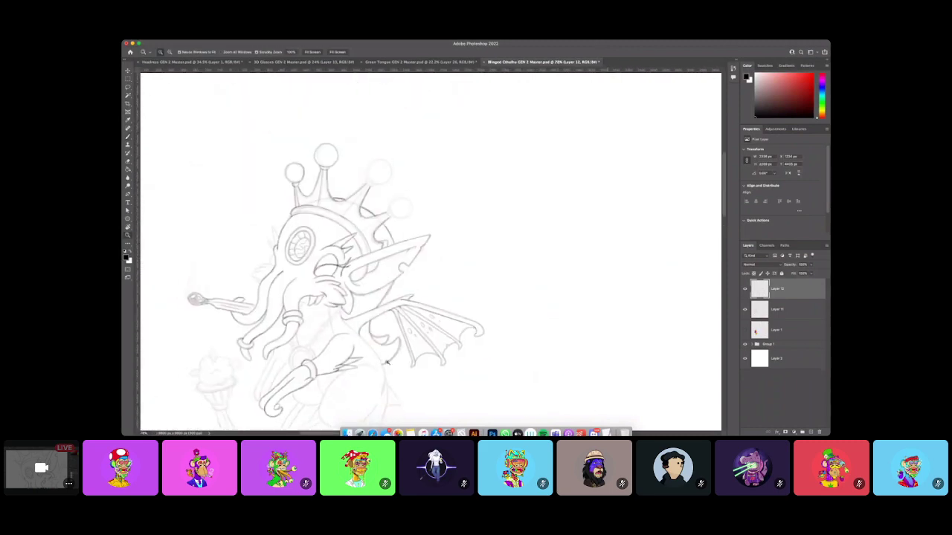
left_click(386, 362, "alt")
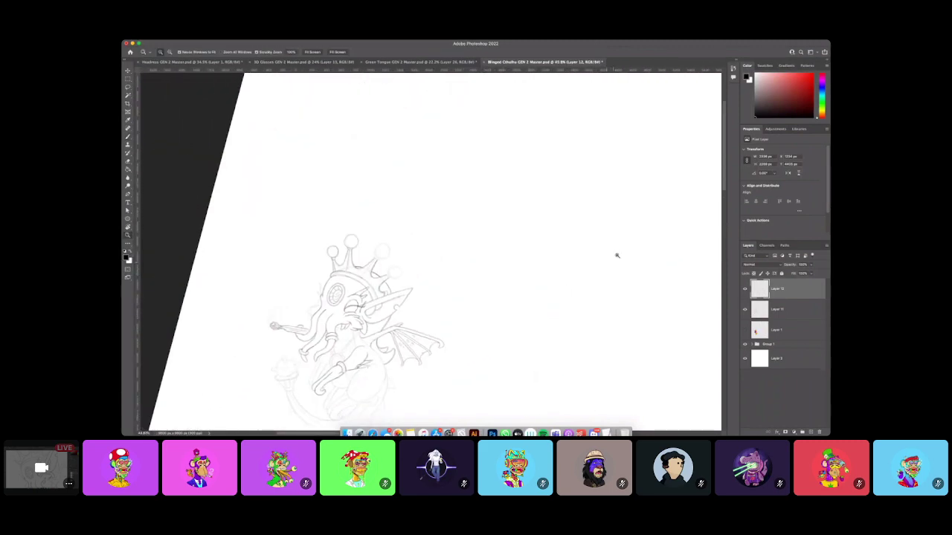
key("r")
left_click_drag(617, 254, 577, 212)
key("z")
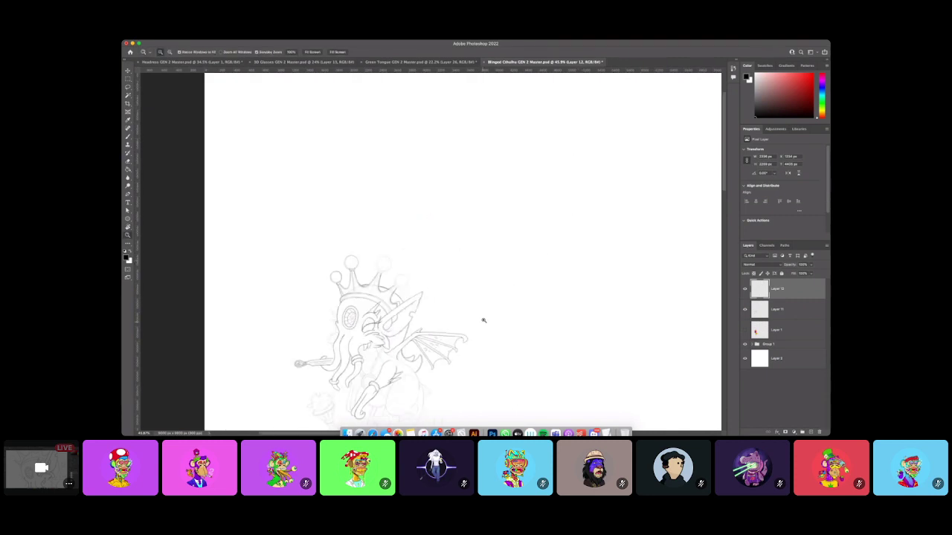
left_click_drag(484, 321, 502, 311)
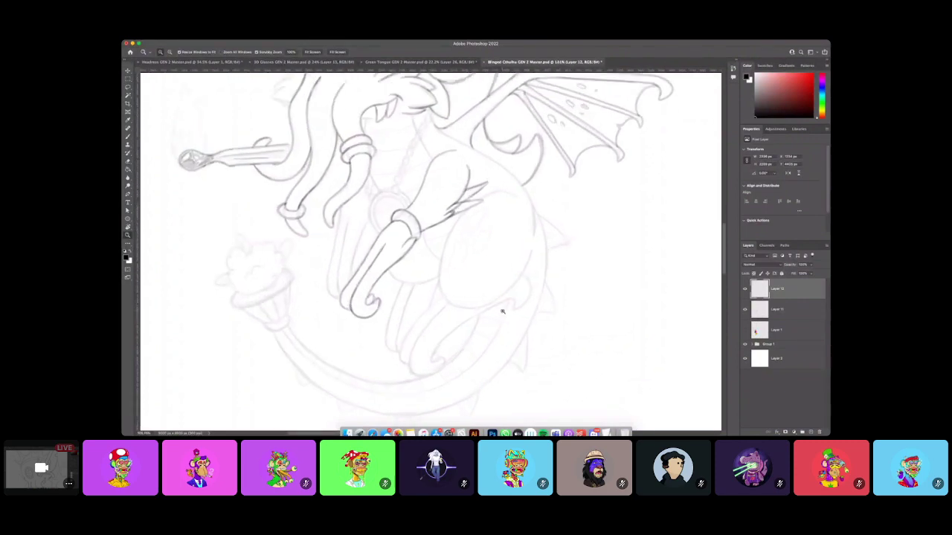
left_click(127, 136)
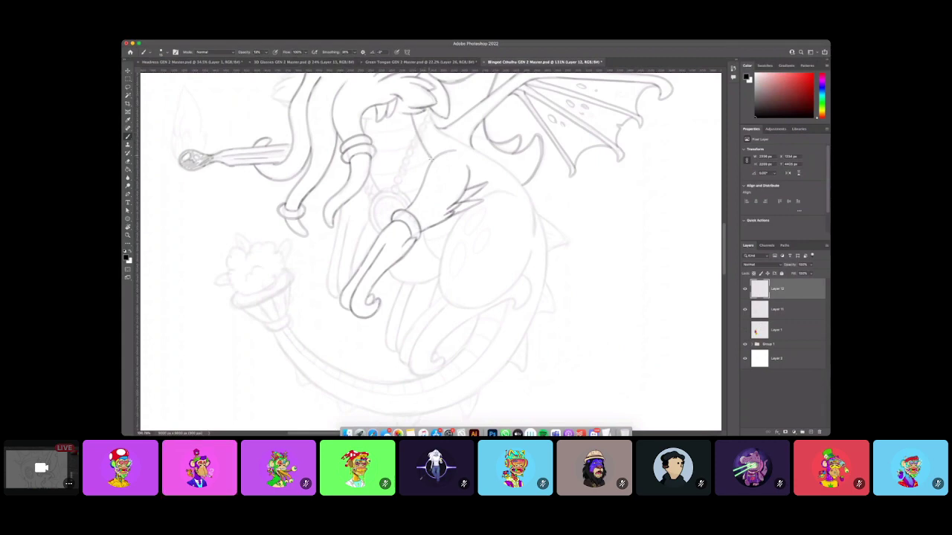
left_click_drag(414, 124, 408, 113)
left_click_drag(422, 146, 432, 160)
mouse_move(402, 171)
left_mouse_down()
mouse_move(426, 107)
mouse_move(441, 131)
left_mouse_up()
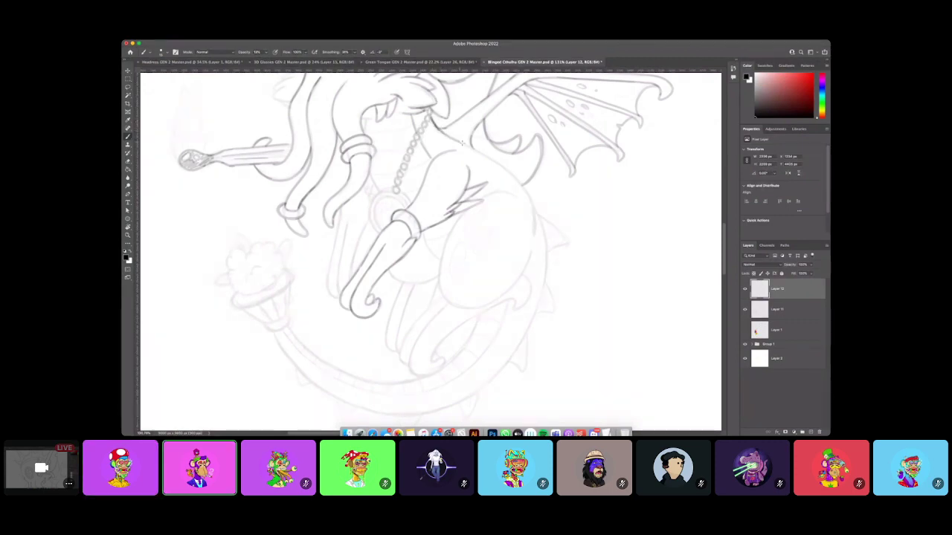
Trace the curve of the back below the wing and the large rounded outline of the haunch.
mouse_move(510, 173)
left_mouse_down()
mouse_move(530, 203)
mouse_move(532, 235)
mouse_move(514, 173)
mouse_move(467, 146)
left_mouse_up()
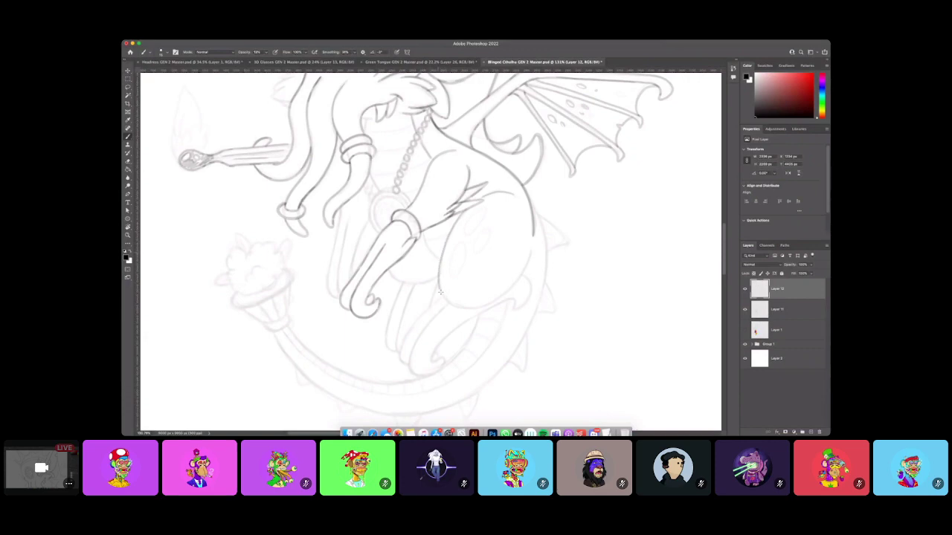
left_click_drag(487, 304, 519, 277)
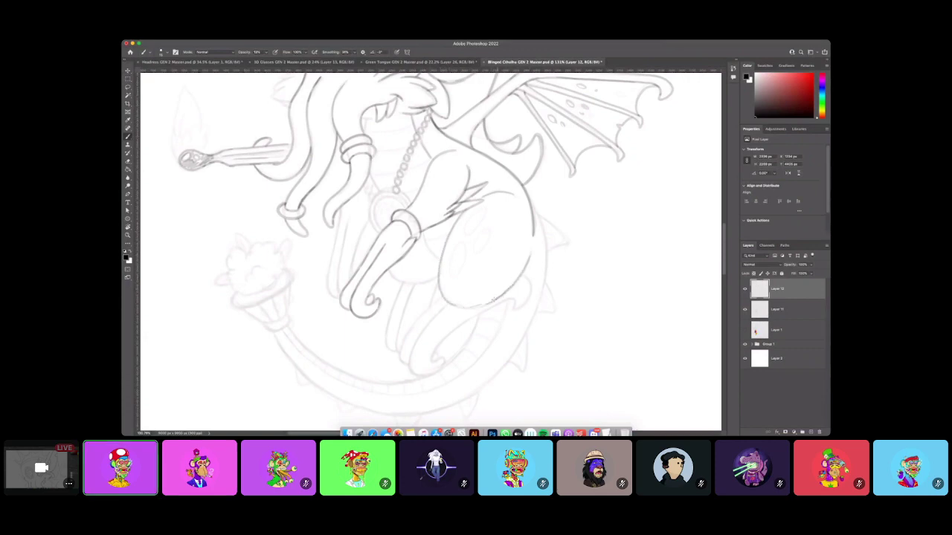
mouse_move(469, 308)
left_mouse_down()
mouse_move(448, 305)
mouse_move(438, 267)
left_mouse_up()
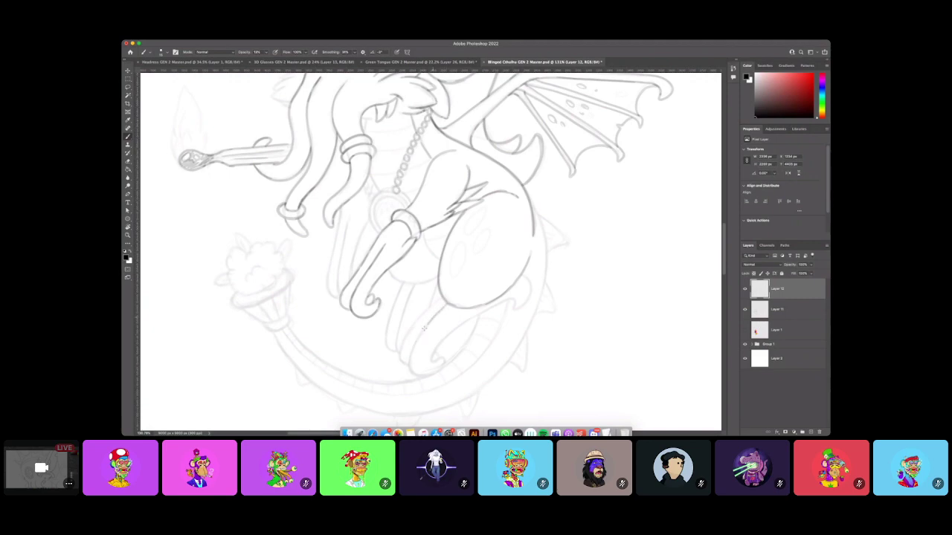
Trace the near hind leg's long foot with its curled toe and hooked heel below the haunch.
left_click_drag(414, 350, 409, 370)
left_click_drag(435, 354, 529, 280)
left_click_drag(482, 314, 512, 298)
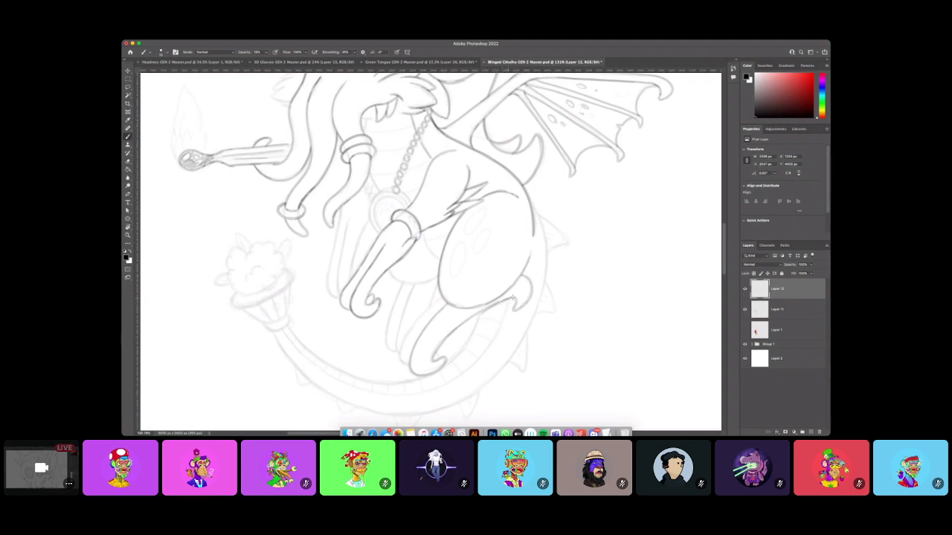
Trace the second toe line behind the near hind foot and the curve of the belly.
left_click_drag(436, 302, 400, 357)
key("super+z")
left_click_drag(435, 302, 399, 353)
left_click_drag(391, 276, 427, 281)
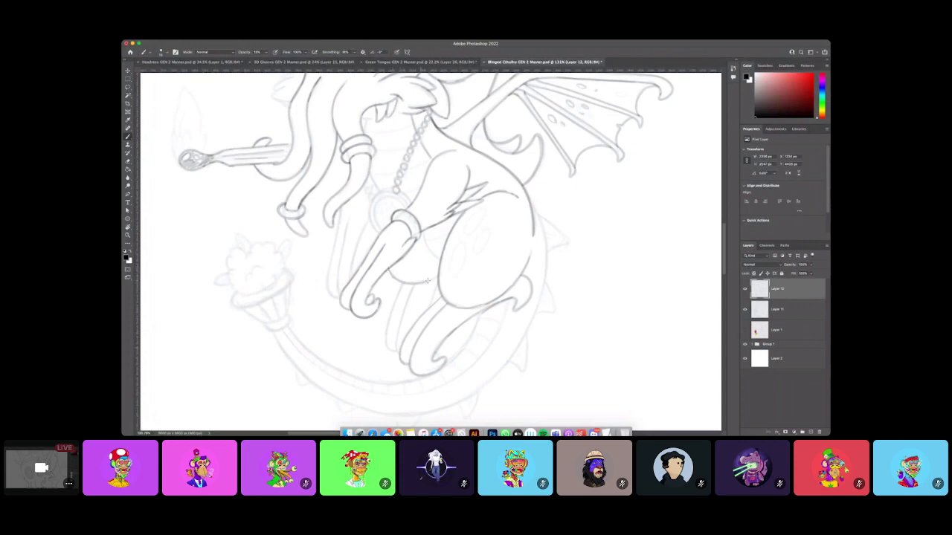
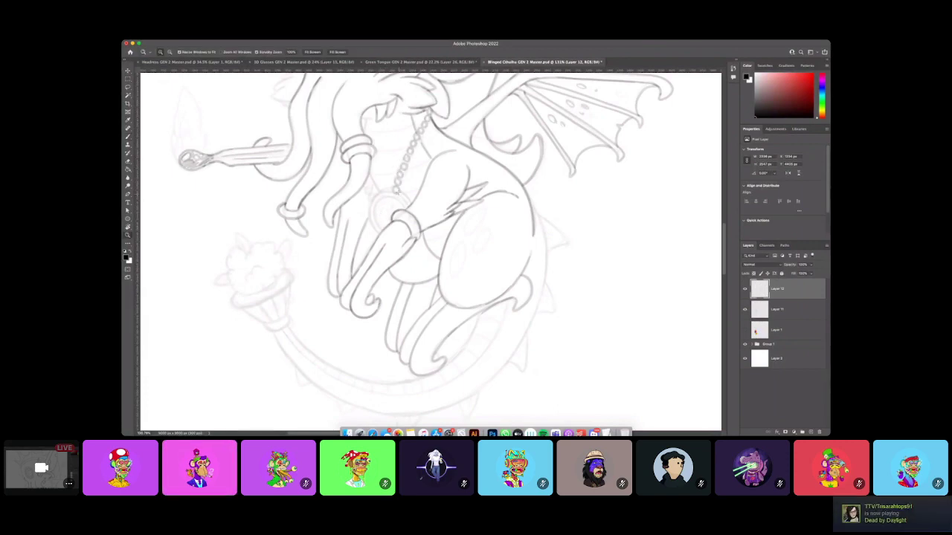
Trace the round pendant at the end of the necklace, with its outer rim, inner ring and adjoining details.
key("z")
left_click_drag(396, 197, 423, 195)
key("b")
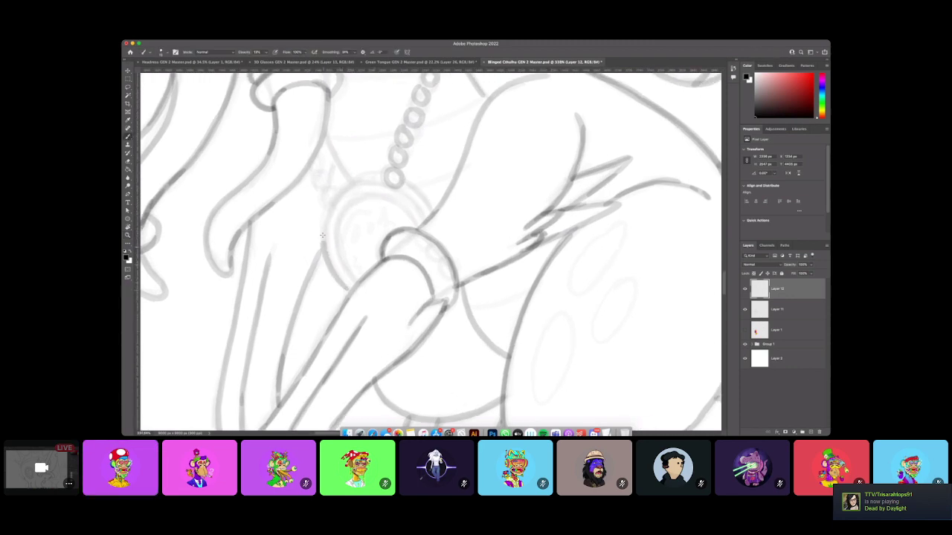
mouse_move(359, 180)
left_mouse_down()
mouse_move(386, 185)
mouse_move(422, 216)
left_mouse_up()
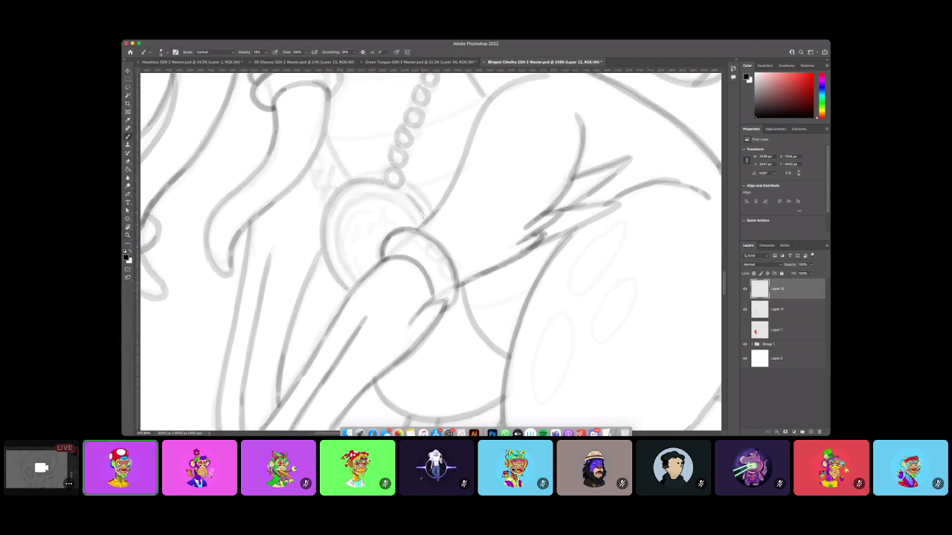
mouse_move(396, 186)
left_mouse_down()
mouse_move(373, 181)
mouse_move(327, 209)
left_mouse_up()
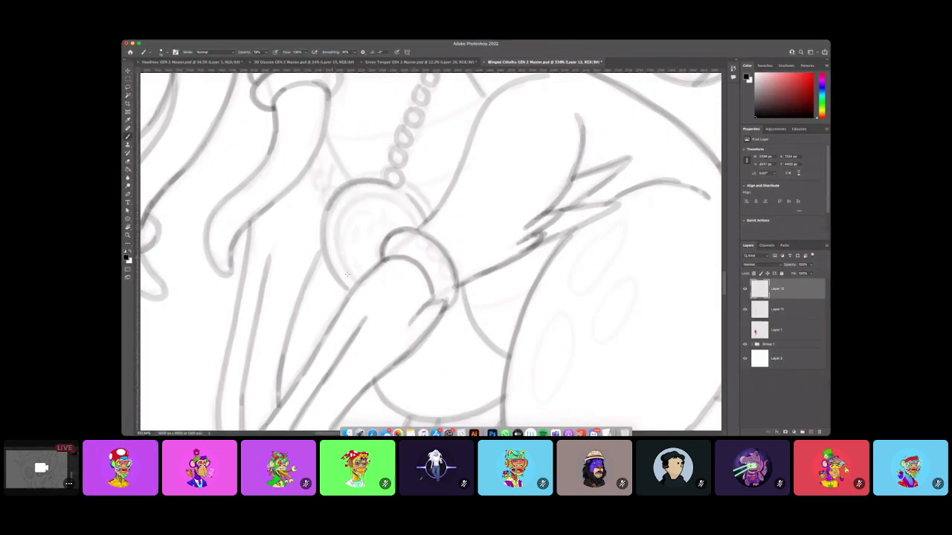
mouse_move(348, 276)
left_mouse_down()
mouse_move(334, 228)
mouse_move(364, 198)
mouse_move(392, 201)
mouse_move(415, 226)
mouse_move(391, 202)
mouse_move(341, 214)
left_mouse_up()
left_click_drag(327, 261, 348, 290)
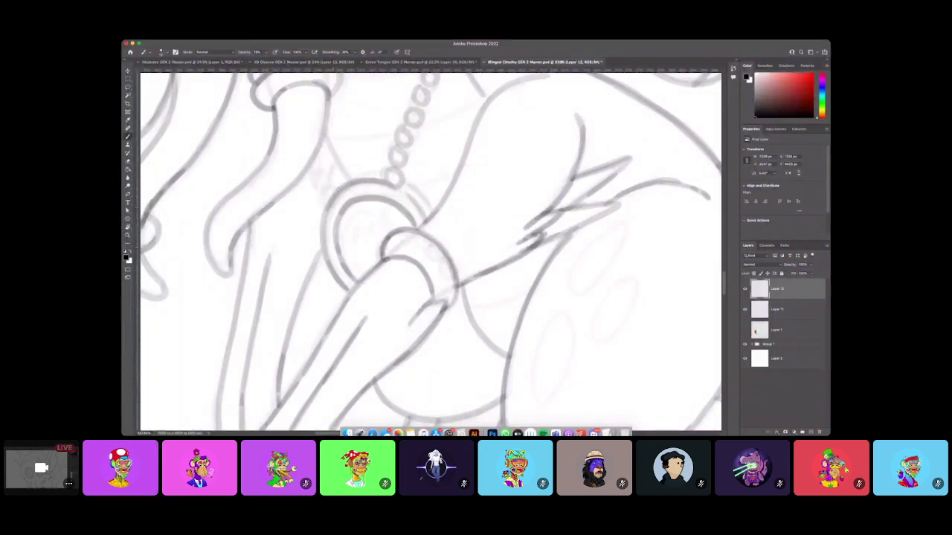
mouse_move(333, 194)
left_mouse_down()
mouse_move(371, 168)
mouse_move(410, 177)
mouse_move(402, 176)
mouse_move(435, 211)
mouse_move(405, 179)
mouse_move(435, 207)
left_mouse_up()
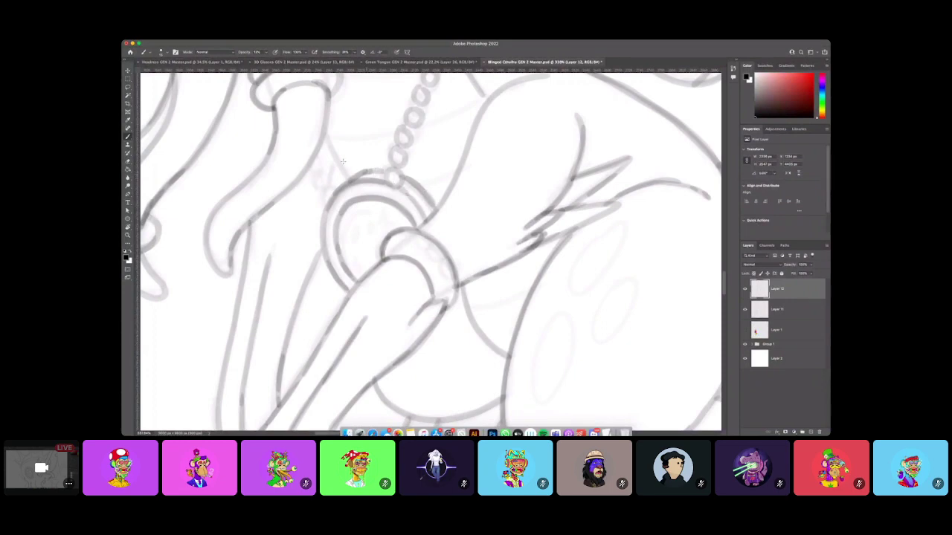
mouse_move(320, 195)
left_mouse_down()
mouse_move(333, 188)
mouse_move(312, 186)
mouse_move(316, 159)
mouse_move(315, 171)
left_mouse_up()
Trace the scalloped outline of the fluffy tuft at the tail's tip, together with its inner curls.
key("z")
left_click_drag(495, 303, 442, 318)
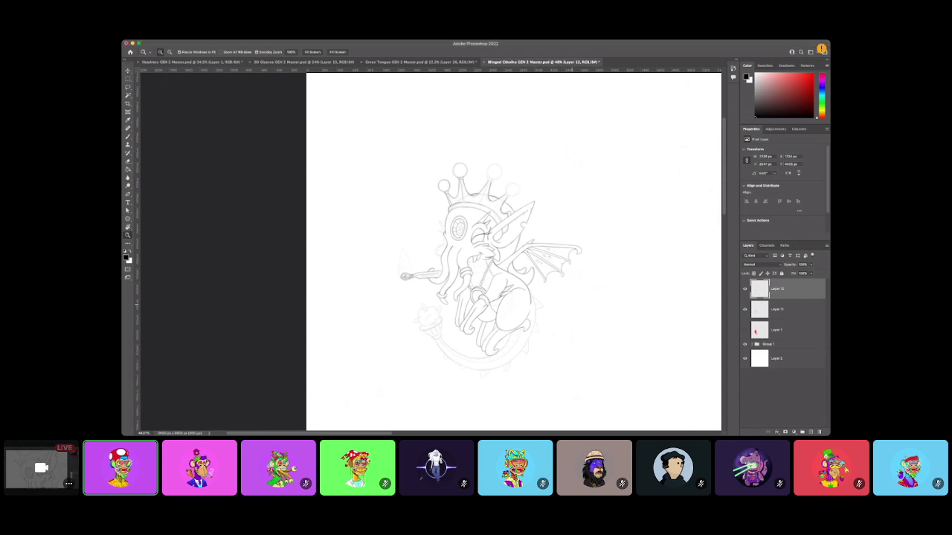
mouse_move(471, 368)
left_mouse_down()
mouse_move(497, 356)
mouse_move(436, 334)
mouse_move(423, 302)
left_mouse_up()
key("b")
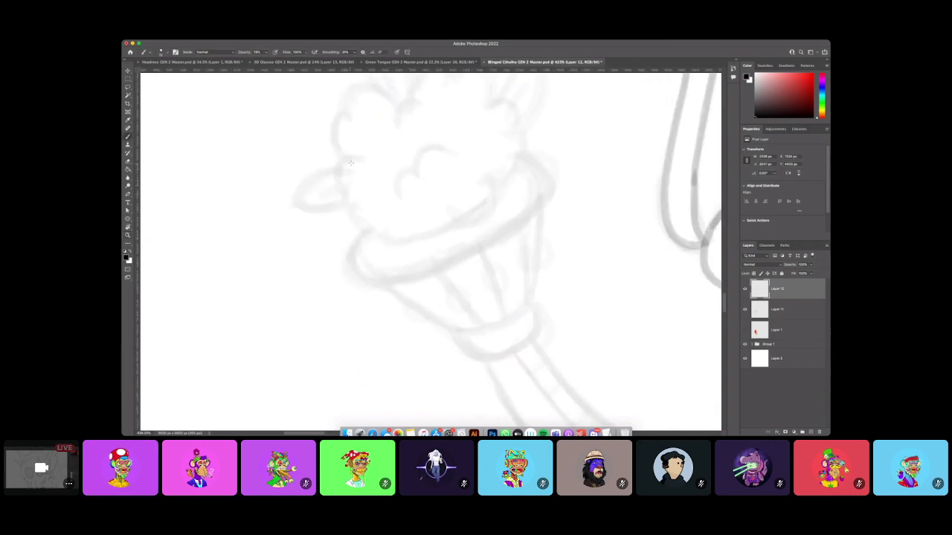
mouse_move(351, 159)
left_mouse_down()
mouse_move(359, 222)
mouse_move(430, 240)
mouse_move(443, 218)
mouse_move(438, 225)
mouse_move(474, 223)
mouse_move(488, 188)
mouse_move(506, 192)
mouse_move(538, 154)
mouse_move(508, 129)
mouse_move(524, 121)
mouse_move(500, 101)
left_mouse_up()
mouse_move(366, 158)
left_mouse_down()
mouse_move(330, 186)
mouse_move(320, 152)
mouse_move(343, 143)
left_mouse_up()
mouse_move(336, 145)
left_mouse_down()
mouse_move(336, 130)
mouse_move(376, 117)
left_mouse_up()
left_click_drag(386, 149, 412, 130)
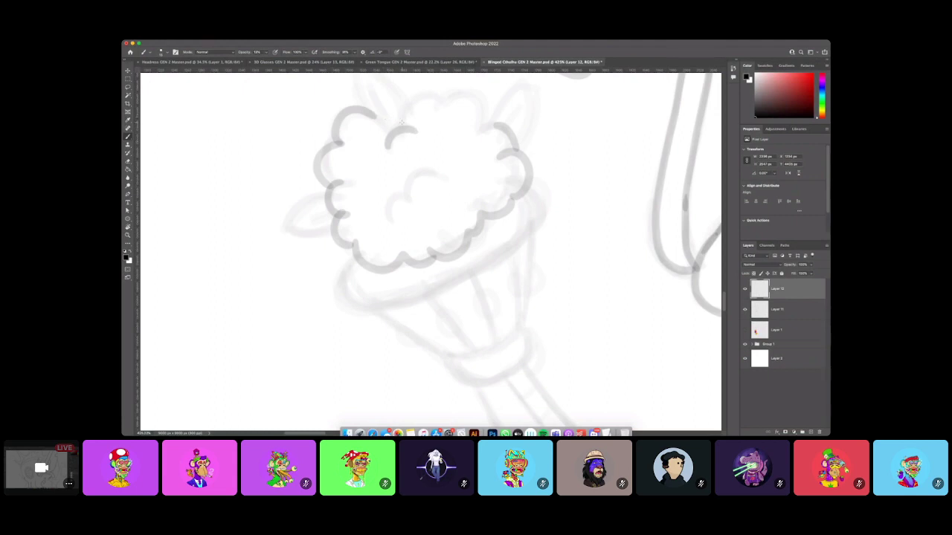
scroll(402, 122, "up", 2)
mouse_move(388, 166)
left_mouse_down()
mouse_move(364, 150)
mouse_move(344, 91)
mouse_move(394, 128)
mouse_move(386, 158)
mouse_move(431, 125)
mouse_move(483, 125)
mouse_move(491, 150)
left_mouse_up()
mouse_move(379, 253)
left_mouse_down()
mouse_move(395, 221)
mouse_move(405, 226)
mouse_move(432, 199)
left_mouse_up()
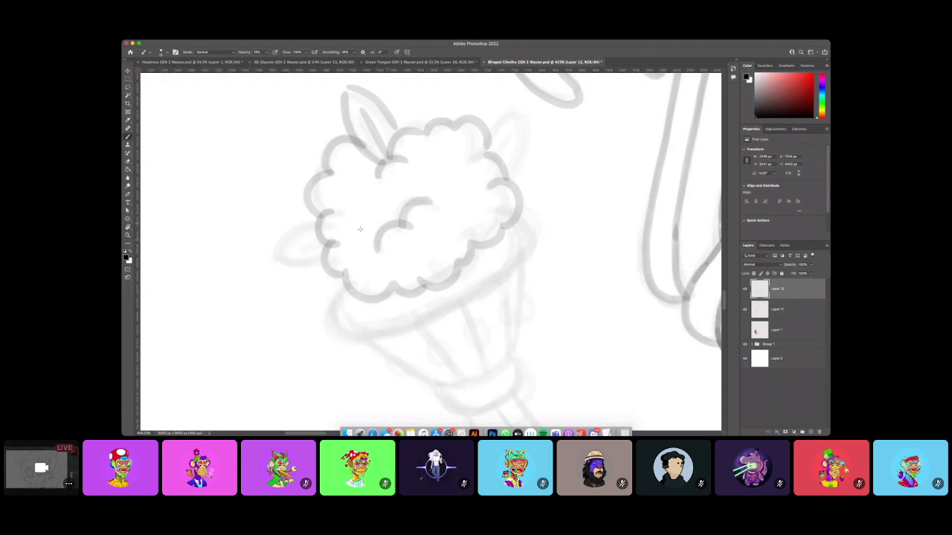
Trace the pointed leaves sticking out from both sides of the fluffy tuft.
mouse_move(327, 222)
left_mouse_down()
mouse_move(282, 235)
mouse_move(265, 264)
mouse_move(326, 262)
left_mouse_up()
left_click_drag(325, 238, 299, 248)
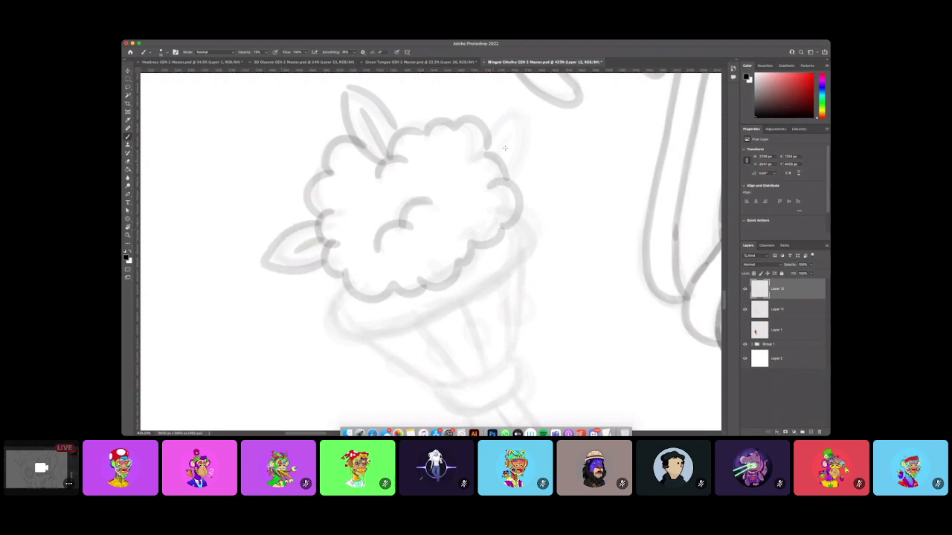
mouse_move(491, 154)
left_mouse_down()
mouse_move(524, 125)
mouse_move(525, 156)
mouse_move(506, 172)
left_mouse_up()
scroll(456, 242, "down", 1)
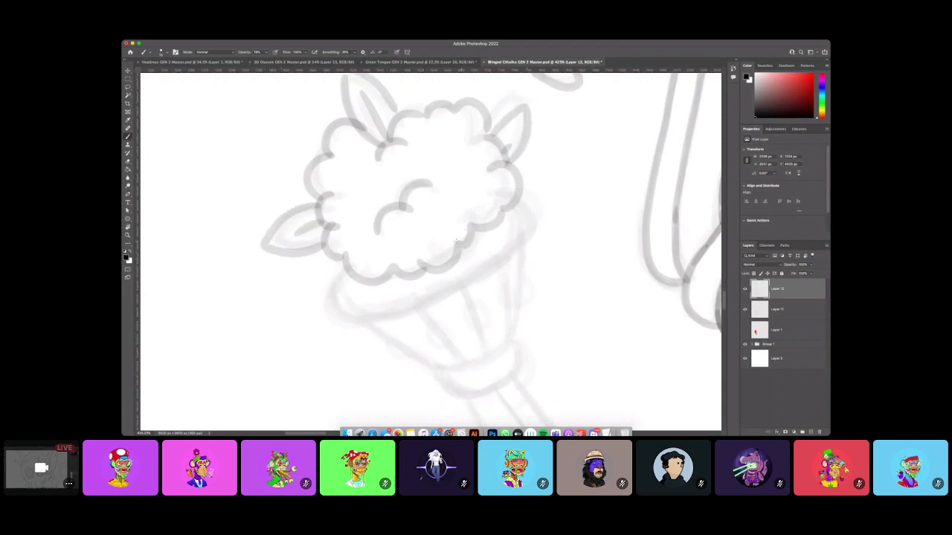
Trace the thick rounded rim of the cup beneath the fluffy tuft.
scroll(456, 242, "down", 2)
mouse_move(339, 235)
left_mouse_down()
mouse_move(329, 278)
mouse_move(351, 283)
mouse_move(421, 264)
mouse_move(457, 247)
left_mouse_up()
key("super+z")
mouse_move(344, 228)
left_mouse_down()
mouse_move(327, 268)
mouse_move(347, 284)
mouse_move(398, 274)
mouse_move(451, 251)
mouse_move(509, 204)
mouse_move(329, 247)
mouse_move(334, 272)
mouse_move(368, 276)
mouse_move(416, 262)
mouse_move(526, 191)
mouse_move(510, 153)
left_mouse_up()
key("super+z")
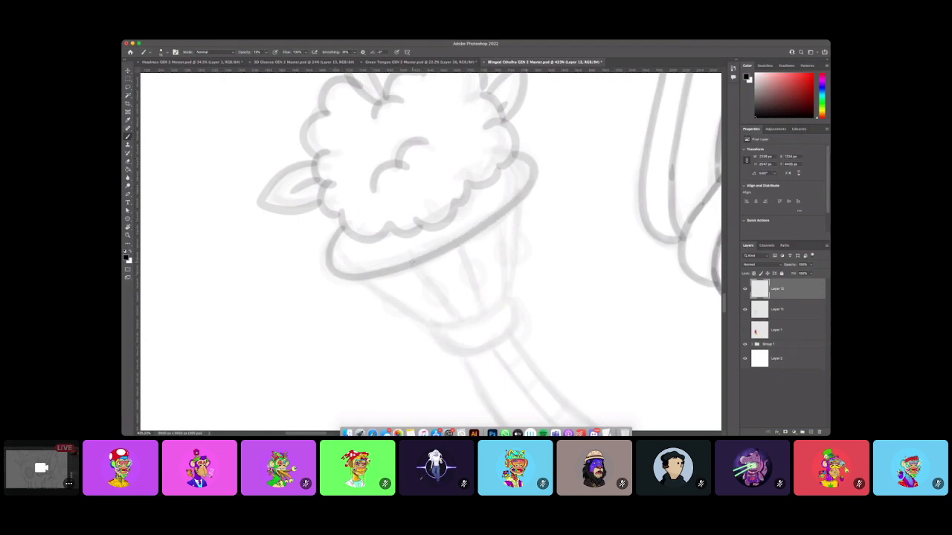
Trace the tapered cup below the rim, with its sides, oval-spotted ribs and rounded band at the base.
mouse_move(411, 261)
left_mouse_down()
mouse_move(440, 289)
mouse_move(429, 282)
mouse_move(424, 302)
mouse_move(446, 301)
mouse_move(430, 282)
mouse_move(464, 278)
mouse_move(480, 263)
mouse_move(505, 266)
mouse_move(511, 237)
left_mouse_up()
left_click_drag(519, 199, 508, 290)
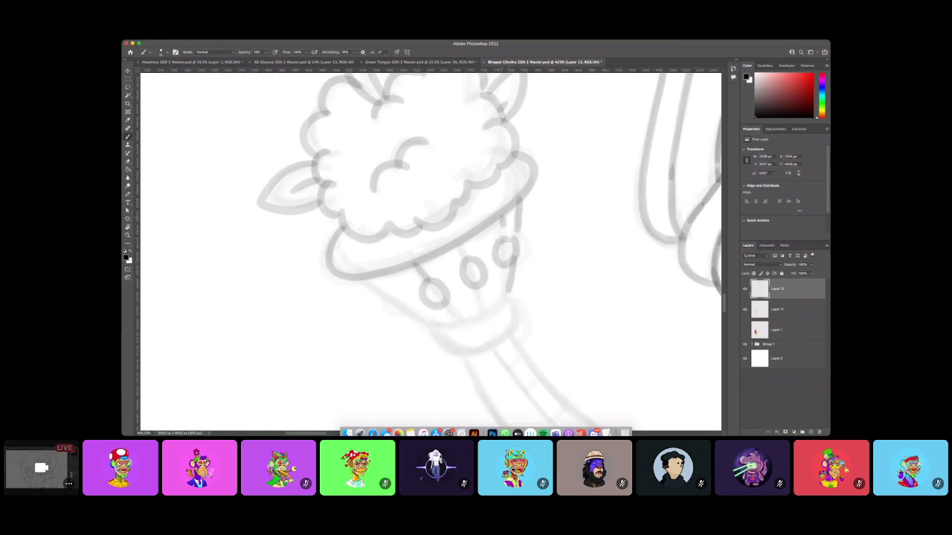
left_click_drag(503, 240, 504, 244)
mouse_move(516, 229)
left_mouse_down()
mouse_move(525, 231)
mouse_move(519, 248)
left_mouse_up()
left_click_drag(358, 279, 432, 324)
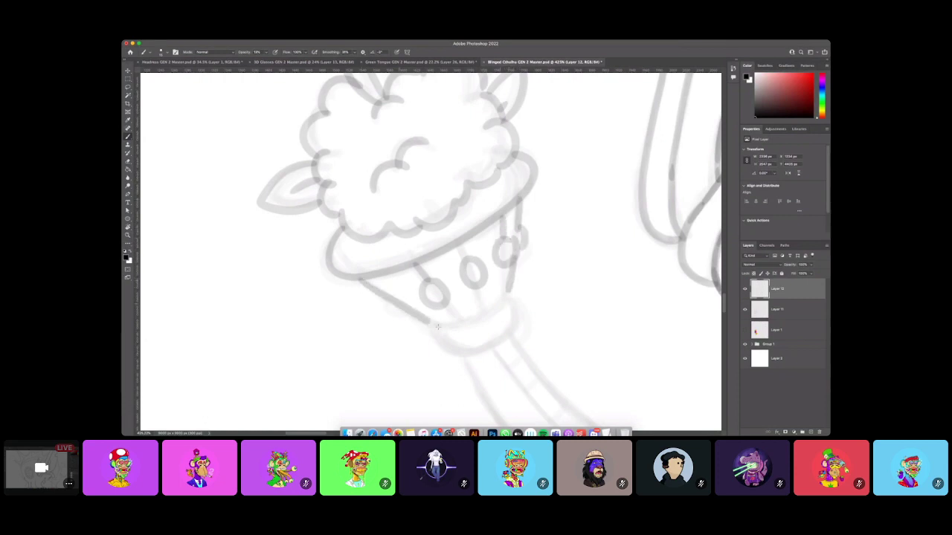
mouse_move(380, 299)
left_mouse_down()
mouse_move(406, 317)
mouse_move(460, 318)
left_mouse_up()
left_click_drag(482, 285, 476, 314)
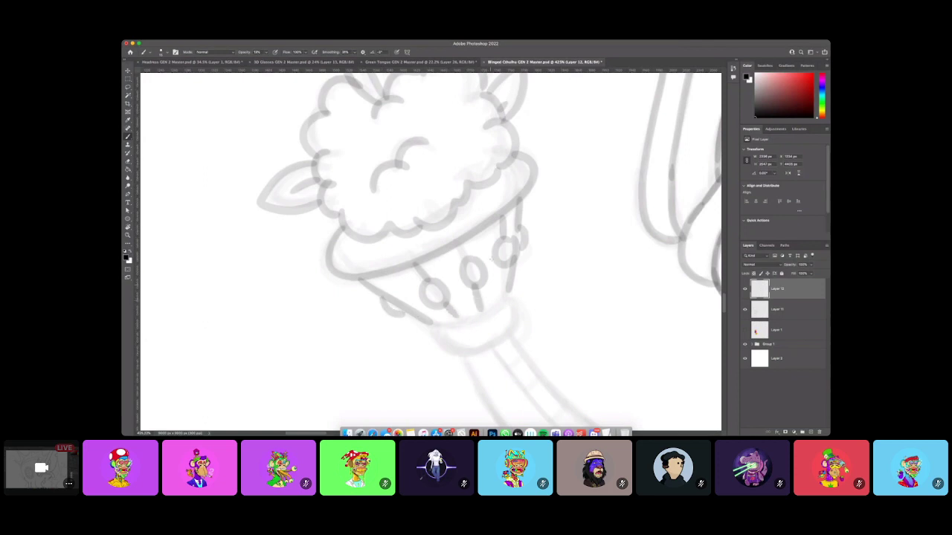
left_click_drag(461, 241, 502, 290)
mouse_move(436, 327)
left_mouse_down()
mouse_move(502, 305)
mouse_move(481, 307)
mouse_move(480, 320)
mouse_move(455, 313)
mouse_move(353, 57)
mouse_move(436, 342)
mouse_move(473, 353)
mouse_move(515, 321)
mouse_move(508, 301)
mouse_move(516, 316)
mouse_move(507, 338)
mouse_move(476, 356)
mouse_move(440, 349)
mouse_move(430, 322)
mouse_move(493, 316)
mouse_move(521, 202)
left_mouse_up()
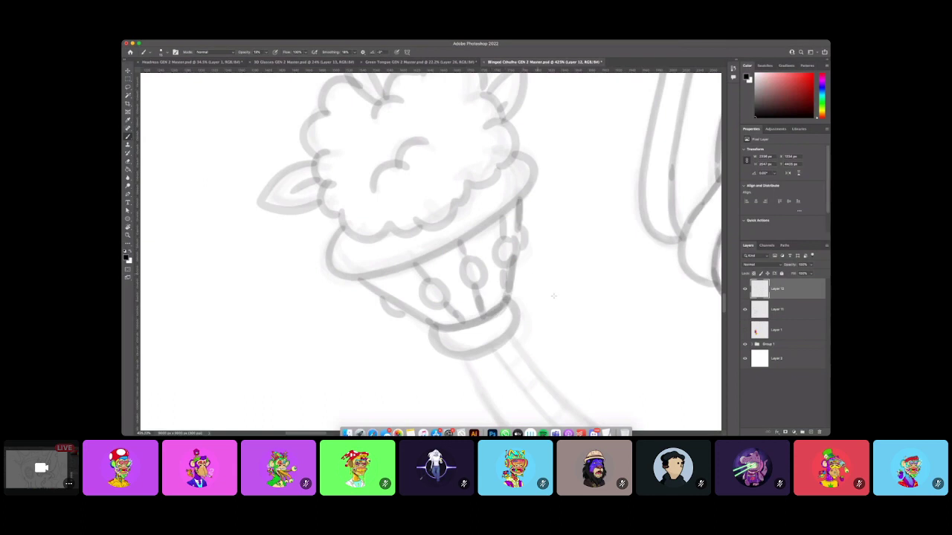
Rotate the canvas and trace the jagged fin on the outer edge of the front tentacle.
mouse_move(586, 311)
left_mouse_down()
mouse_move(568, 312)
mouse_move(600, 305)
mouse_move(590, 305)
left_mouse_up()
scroll(629, 300, "right", 6)
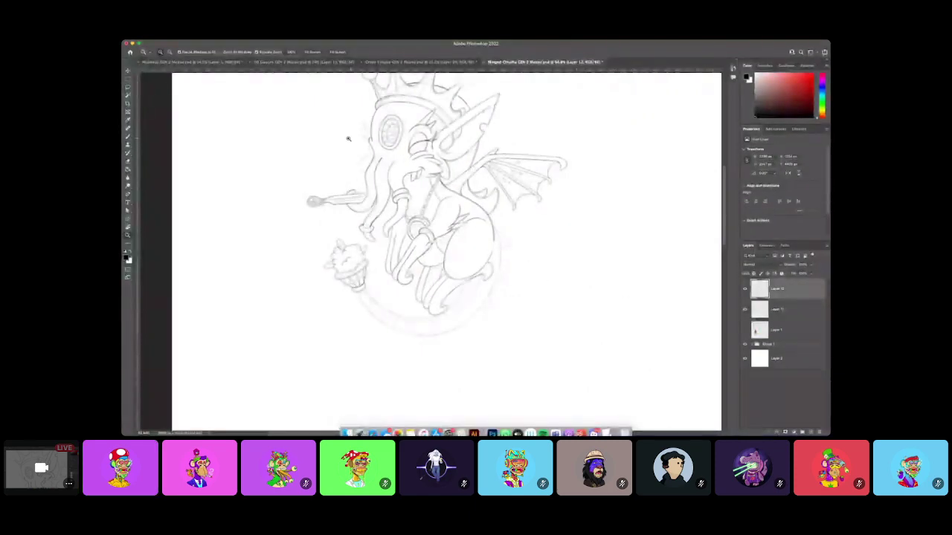
left_click_drag(348, 139, 389, 137)
key("r")
mouse_move(587, 214)
left_mouse_down()
mouse_move(530, 153)
mouse_move(487, 144)
left_mouse_up()
key("b")
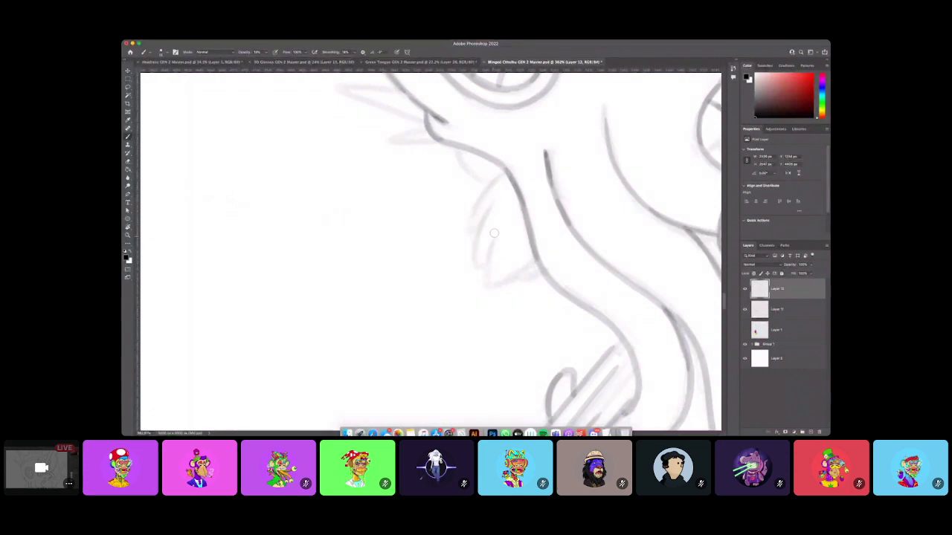
mouse_move(492, 236)
left_mouse_down()
mouse_move(488, 286)
mouse_move(537, 258)
left_mouse_up()
mouse_move(537, 259)
left_mouse_down()
mouse_move(489, 287)
mouse_move(486, 213)
mouse_move(467, 235)
mouse_move(506, 169)
left_mouse_up()
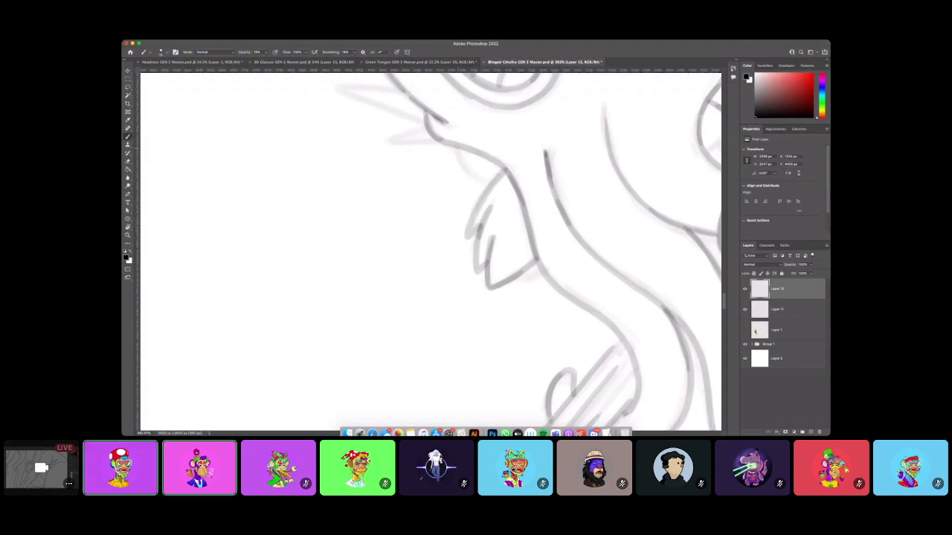
Trace the webbing above and below the jagged fin and the pointed spikes on the cheek's edge.
left_click_drag(456, 147, 483, 183)
mouse_move(524, 271)
left_mouse_down()
mouse_move(519, 284)
mouse_move(547, 269)
left_mouse_up()
mouse_move(440, 145)
left_mouse_down()
mouse_move(428, 165)
mouse_move(349, 135)
mouse_move(425, 141)
left_mouse_up()
mouse_move(445, 174)
left_mouse_down()
mouse_move(391, 193)
mouse_move(455, 192)
left_mouse_up()
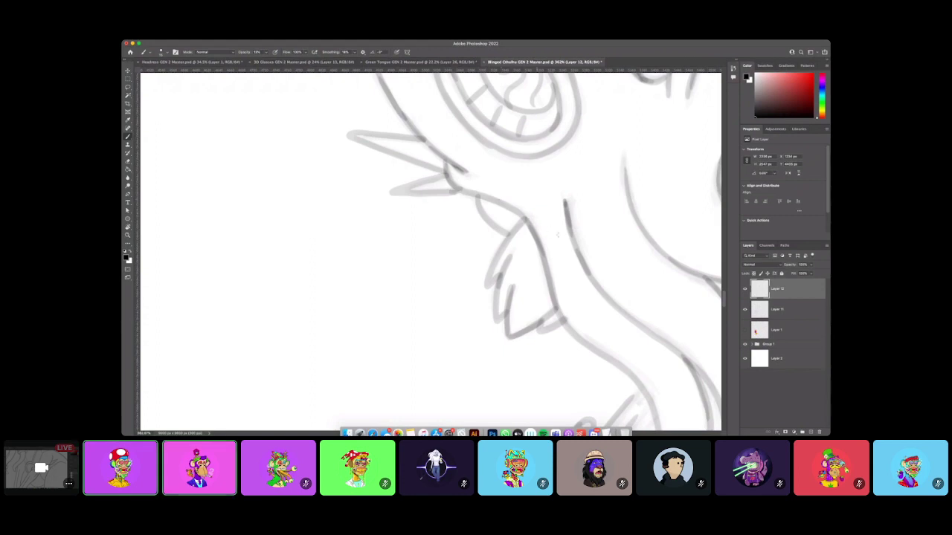
scroll(458, 193, "down", 5)
scroll(458, 193, "right", 5)
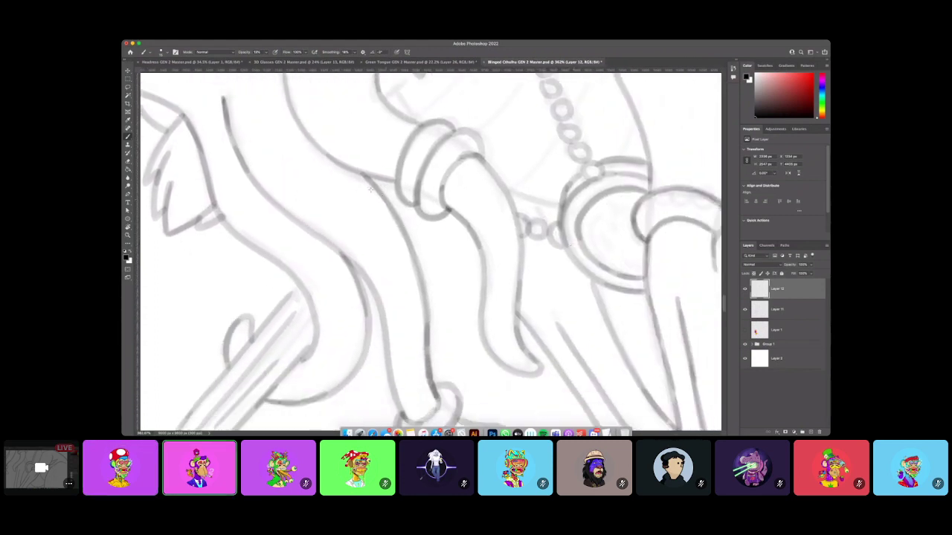
left_click_drag(385, 197, 425, 269)
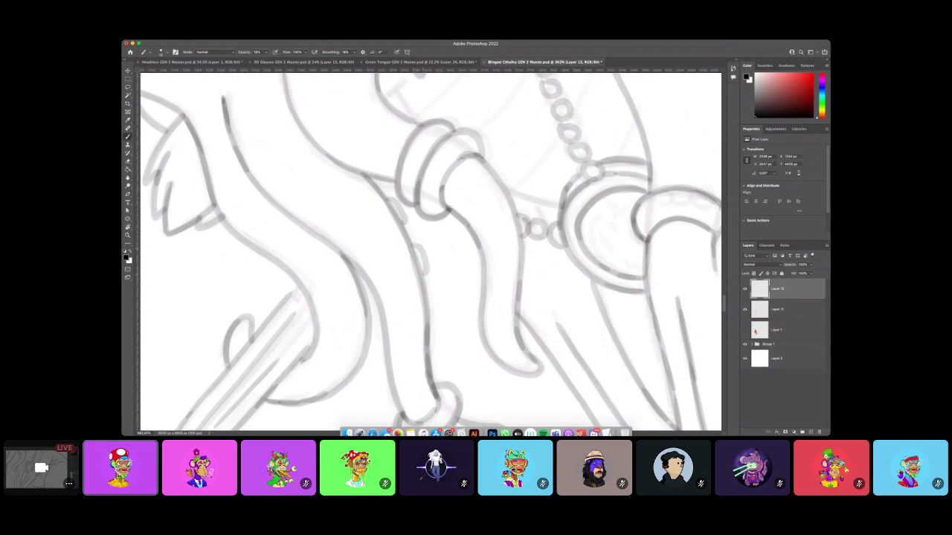
left_click_drag(512, 336, 474, 344)
left_click_drag(550, 322, 523, 326)
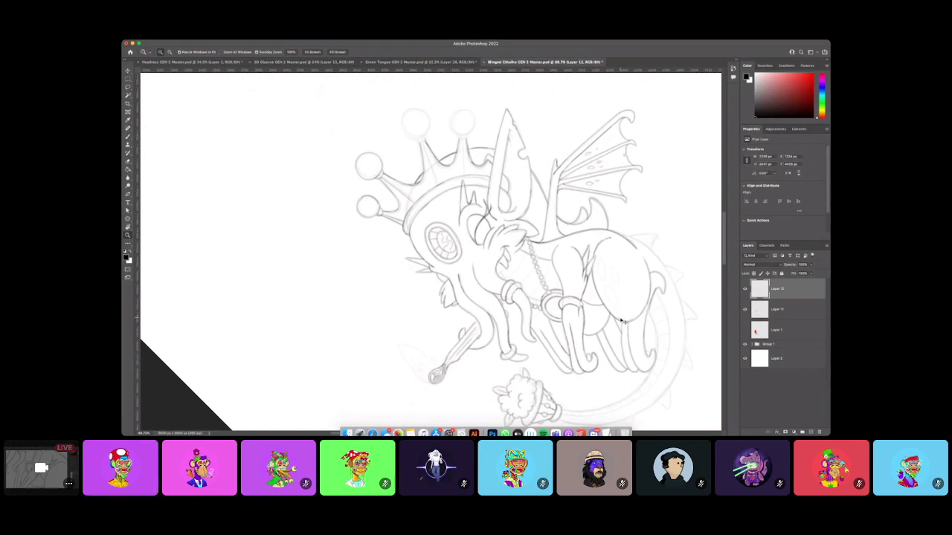
Add a new layer on top and draw small suckers along the edge of the middle tentacle and its tip.
left_click(809, 432)
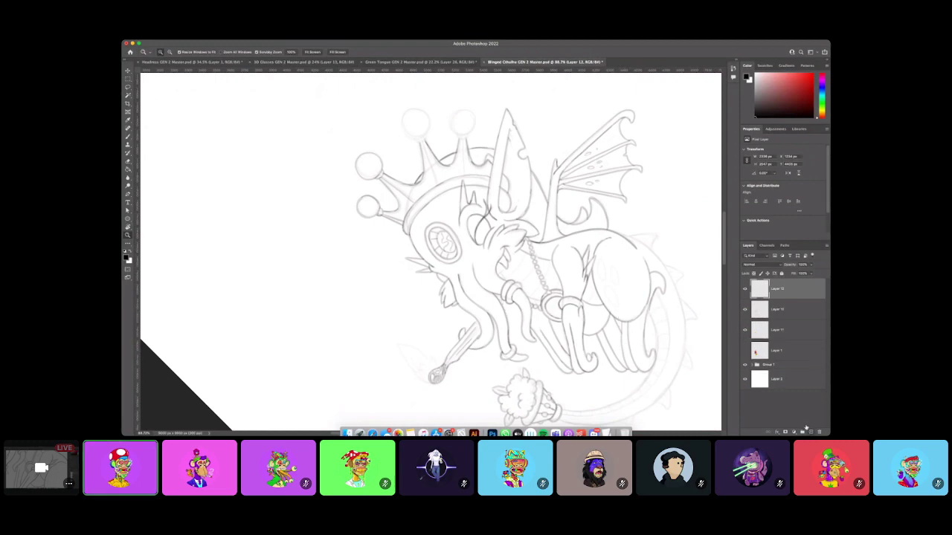
mouse_move(549, 342)
left_mouse_down()
mouse_move(582, 342)
mouse_move(555, 338)
mouse_move(540, 349)
left_mouse_up()
left_click(129, 136)
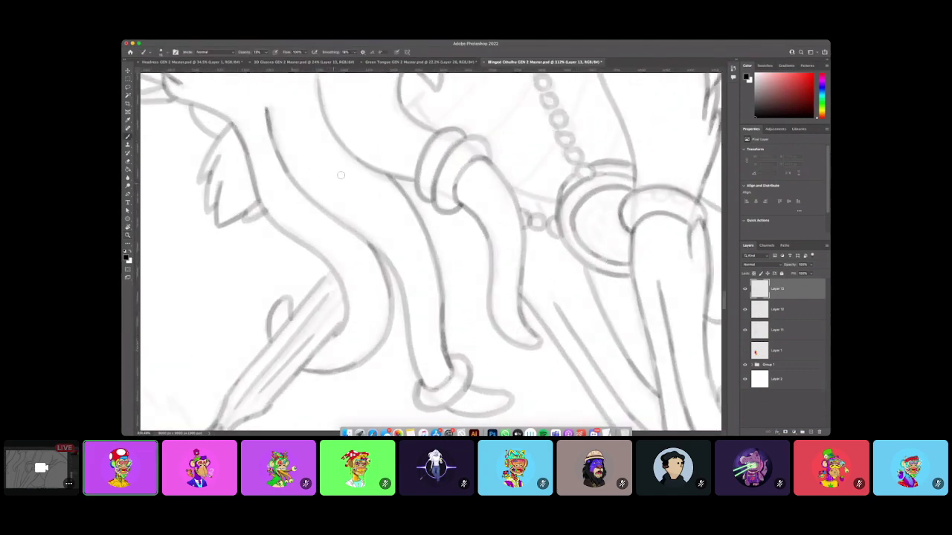
mouse_move(368, 166)
left_mouse_down()
mouse_move(428, 277)
mouse_move(431, 312)
left_mouse_up()
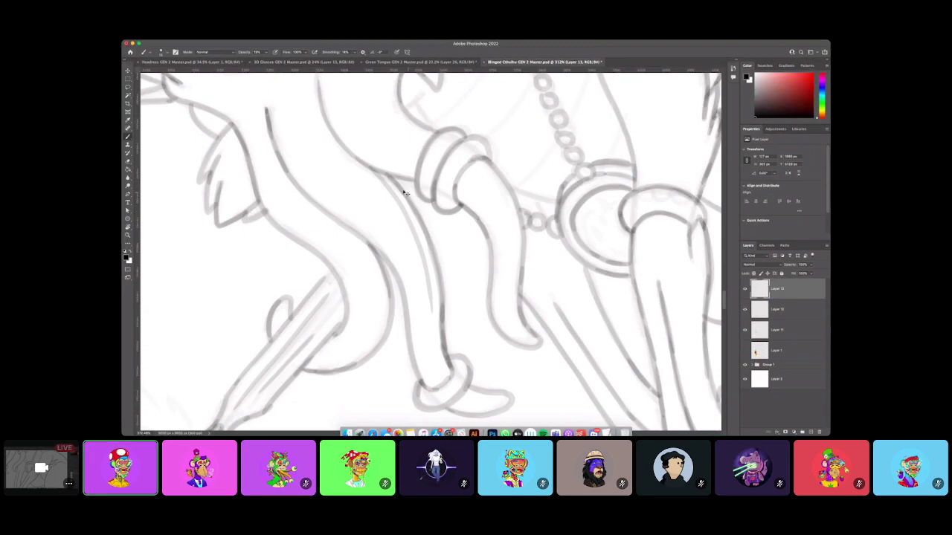
key("ctrl+z")
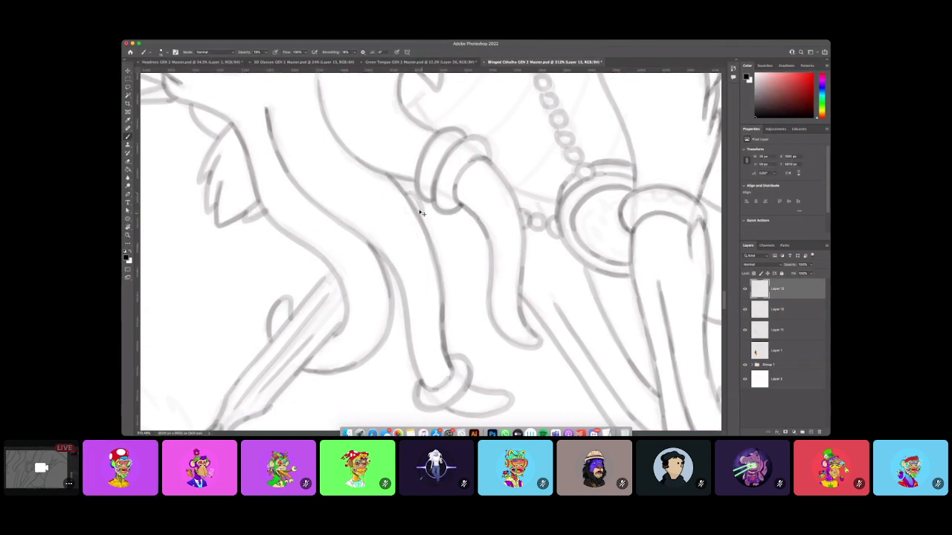
left_click_drag(420, 208, 441, 255)
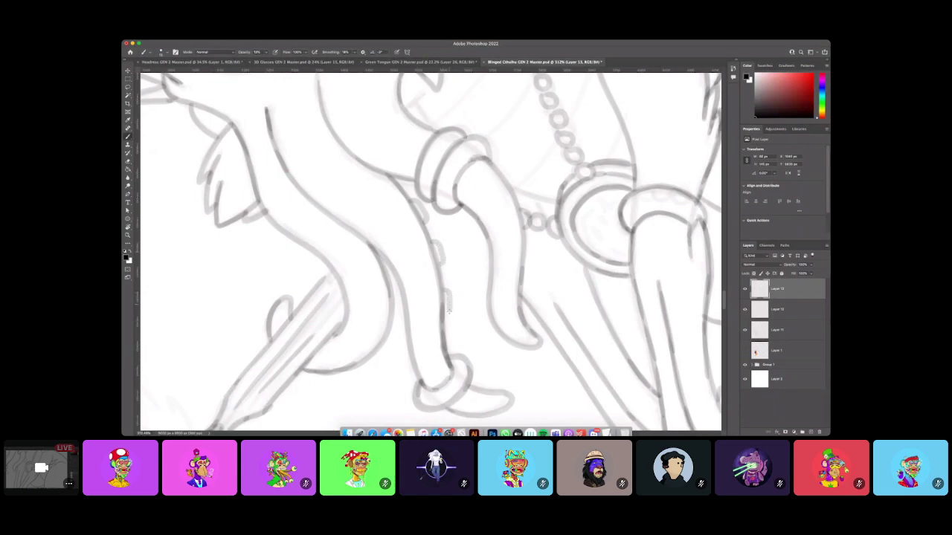
left_click_drag(449, 312, 448, 315)
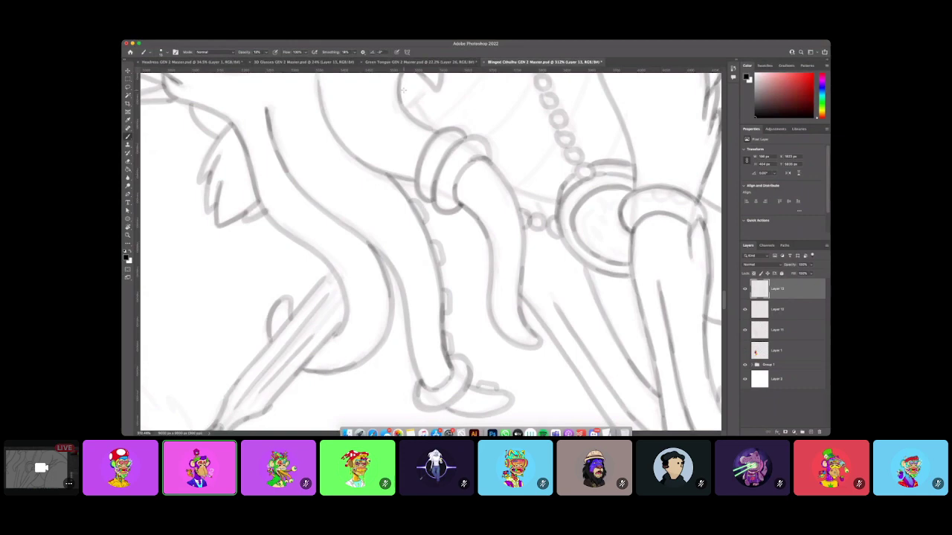
Draw matching small suckers along the outer edge of the tentacle wearing the double ring.
scroll(403, 93, "up", 2)
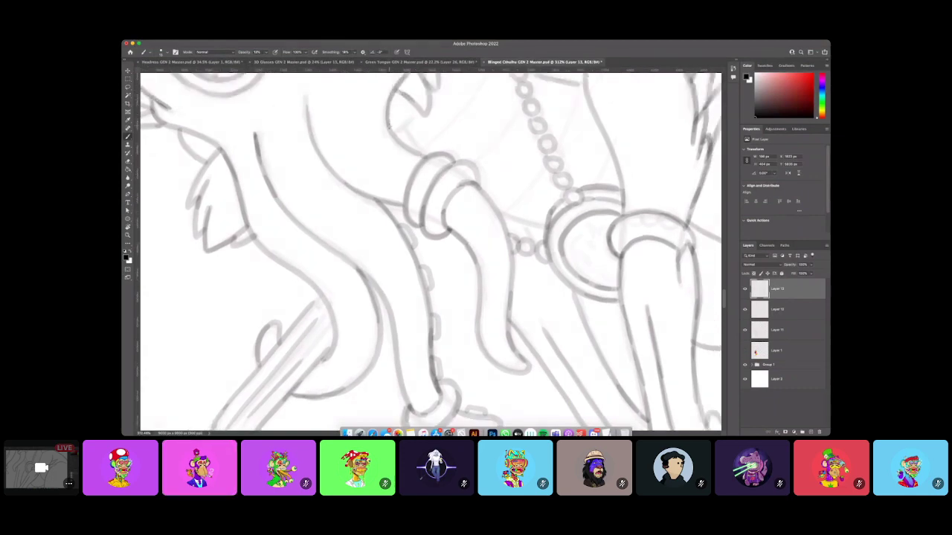
left_click_drag(389, 127, 400, 130)
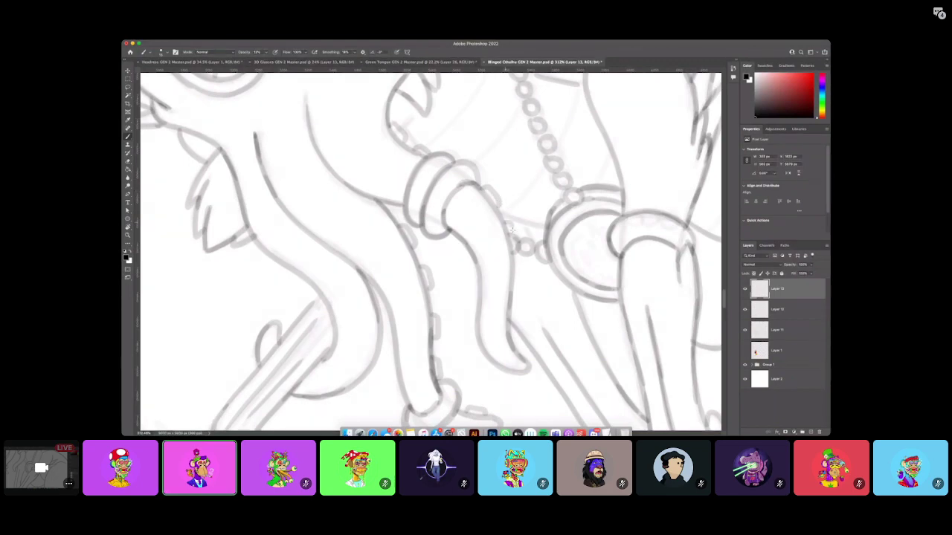
left_click_drag(517, 274, 509, 318)
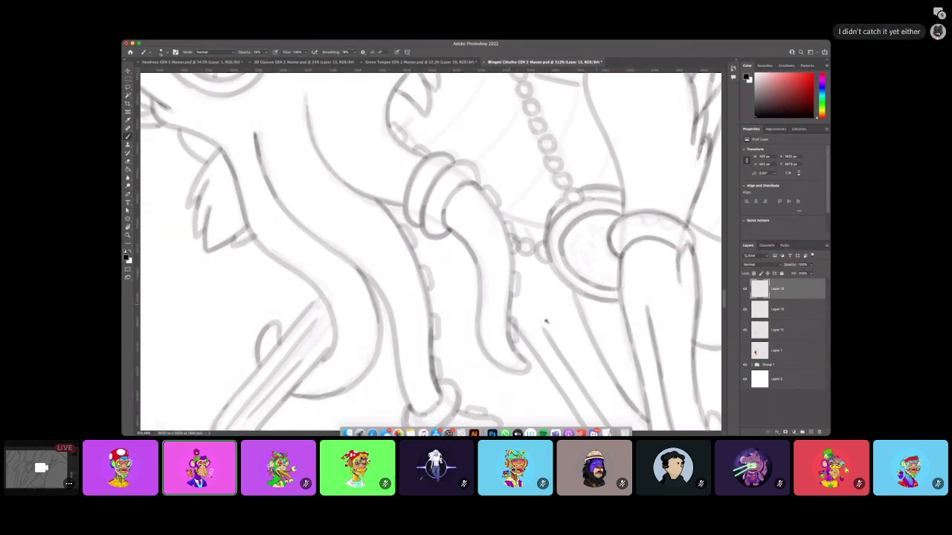
Toggle the top sucker layer's visibility to compare the whole character with and without the suckers, leaving the layer hidden.
key("z")
left_click_drag(583, 310, 533, 314)
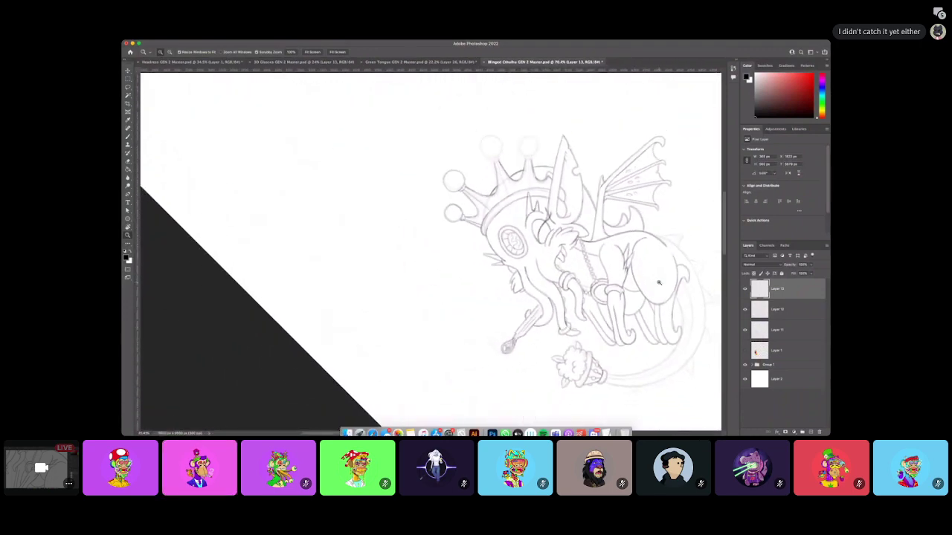
key("r")
left_click_drag(654, 270, 554, 336)
key("z")
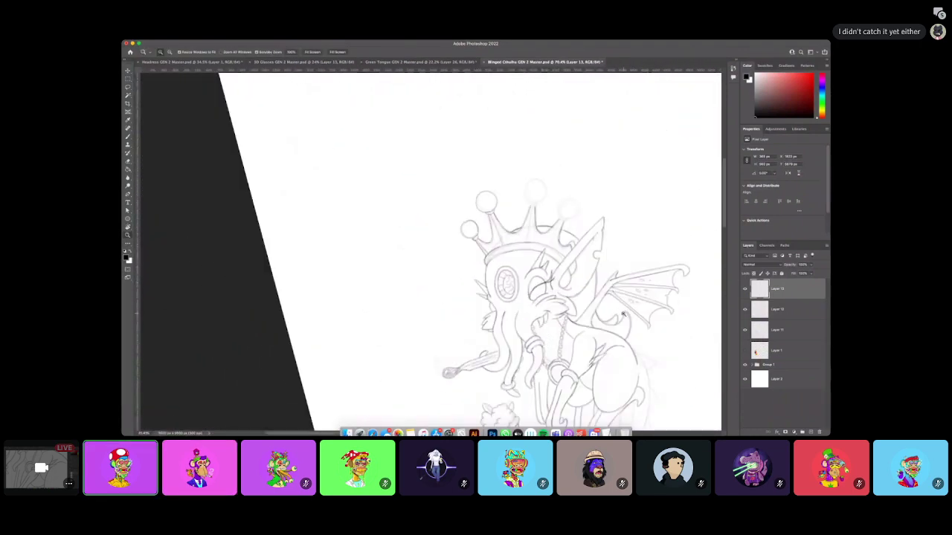
scroll(623, 314, "down", 5)
scroll(623, 314, "right", 3)
scroll(623, 304, "up", 1)
scroll(622, 304, "right", 1)
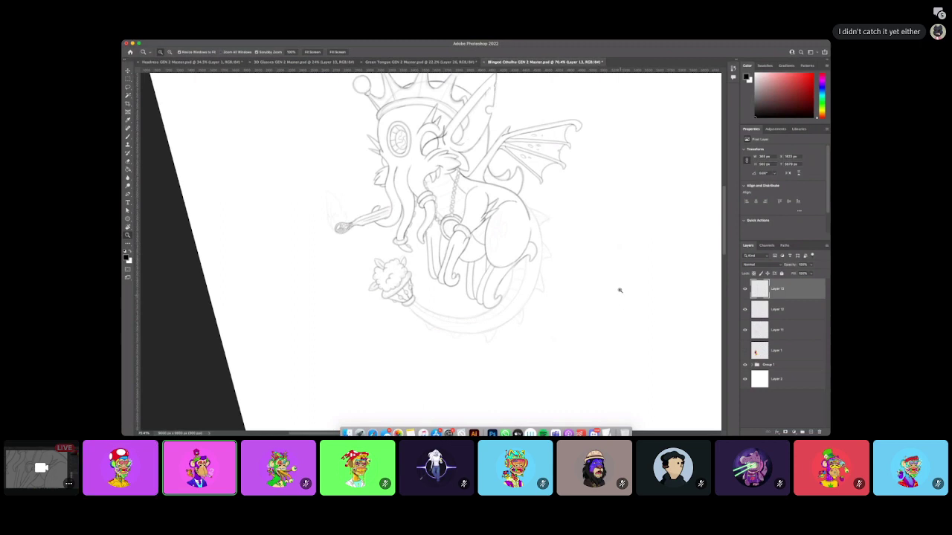
left_click(745, 291)
left_click(745, 291)
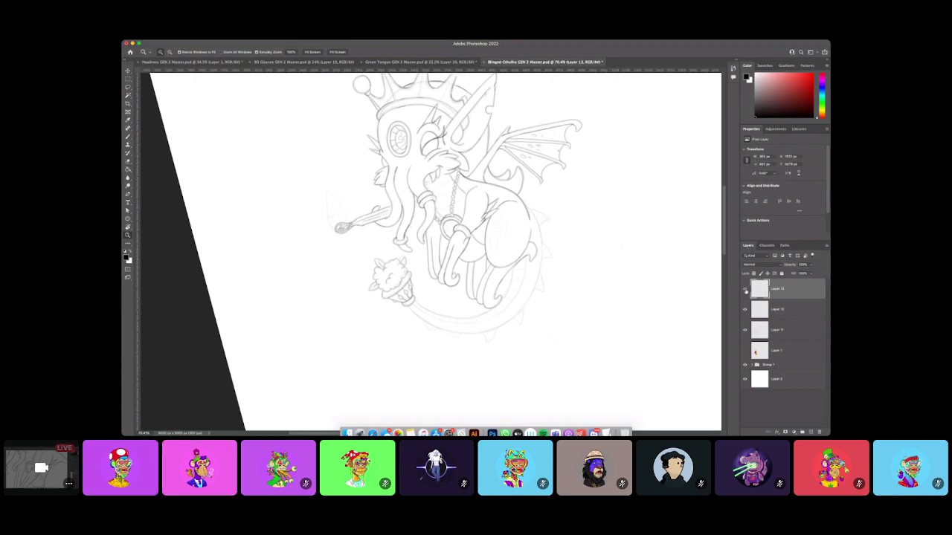
left_click(745, 291)
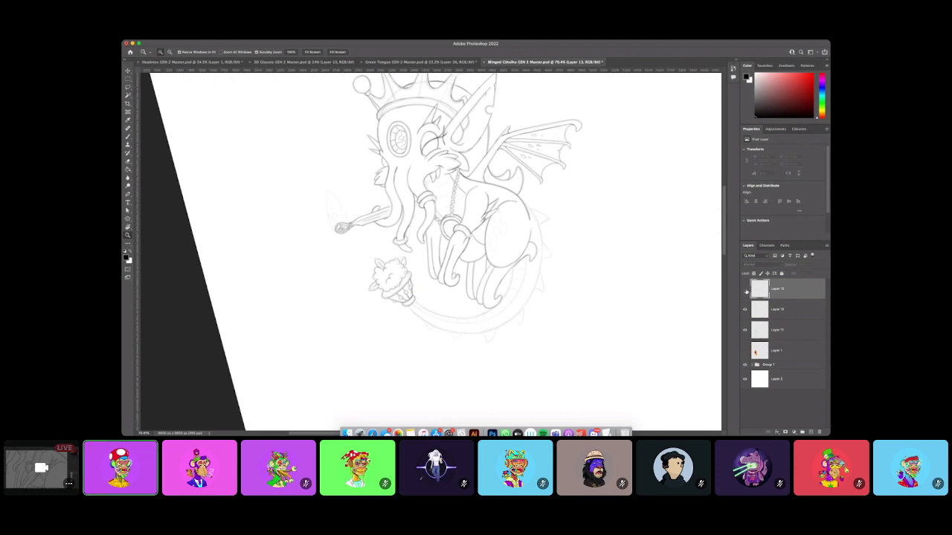
left_click(745, 291)
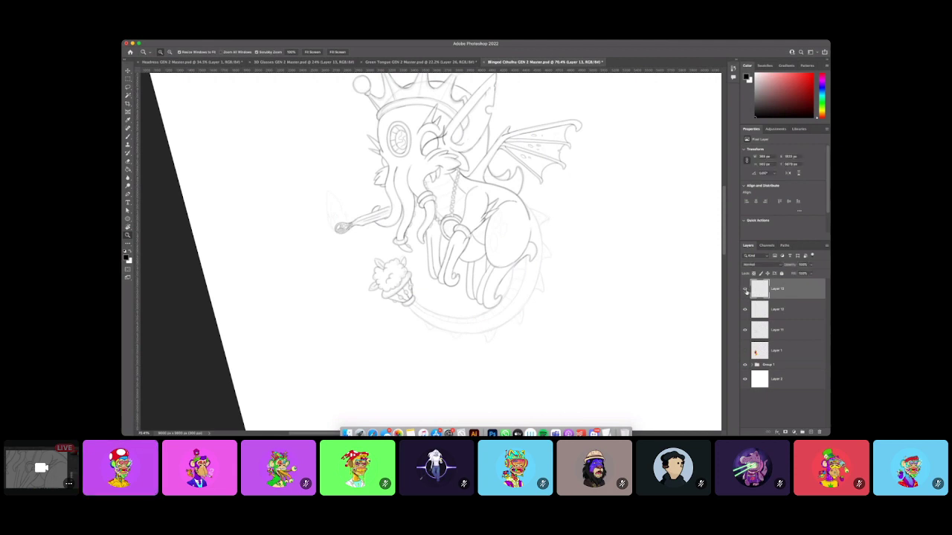
left_click(745, 291)
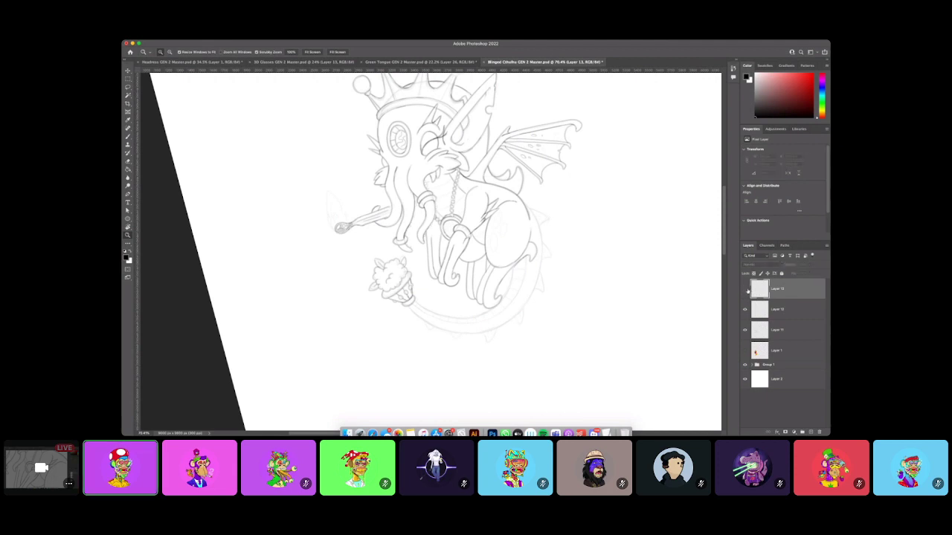
left_click(745, 291)
left_click(747, 291)
On the line-art layer just below the suckers, trace the throat edge and upper chest bands below the teeth, and show the sucker layer again.
left_click(774, 309)
left_click(482, 184)
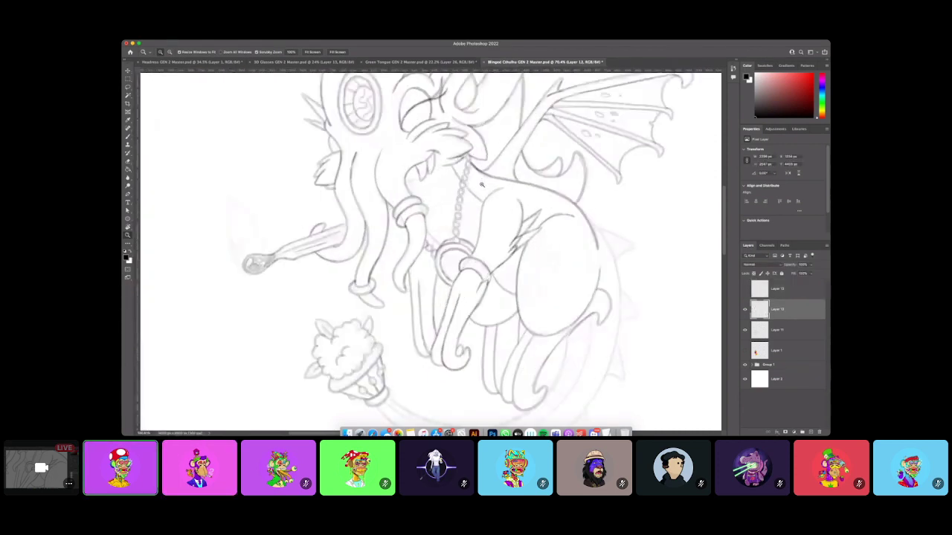
left_click(482, 184)
scroll(482, 183, "up", 3)
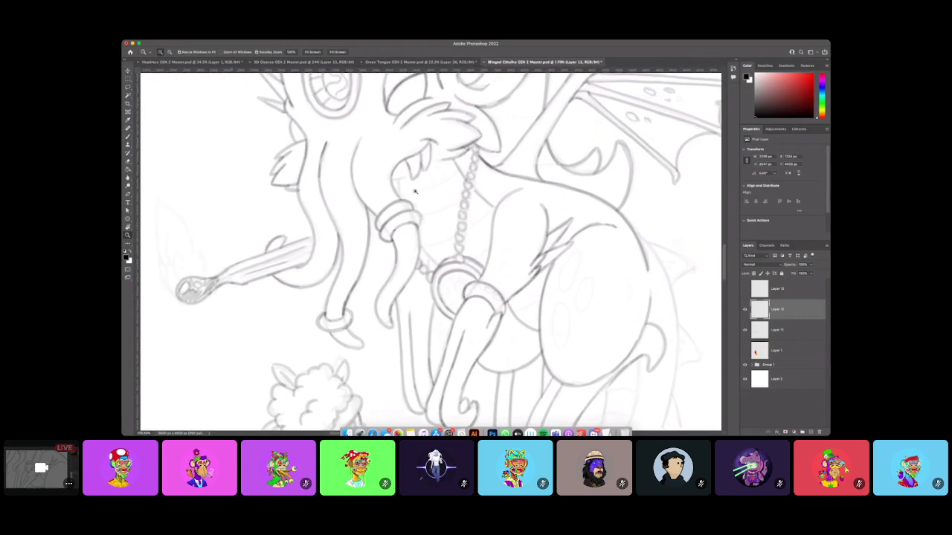
key("b")
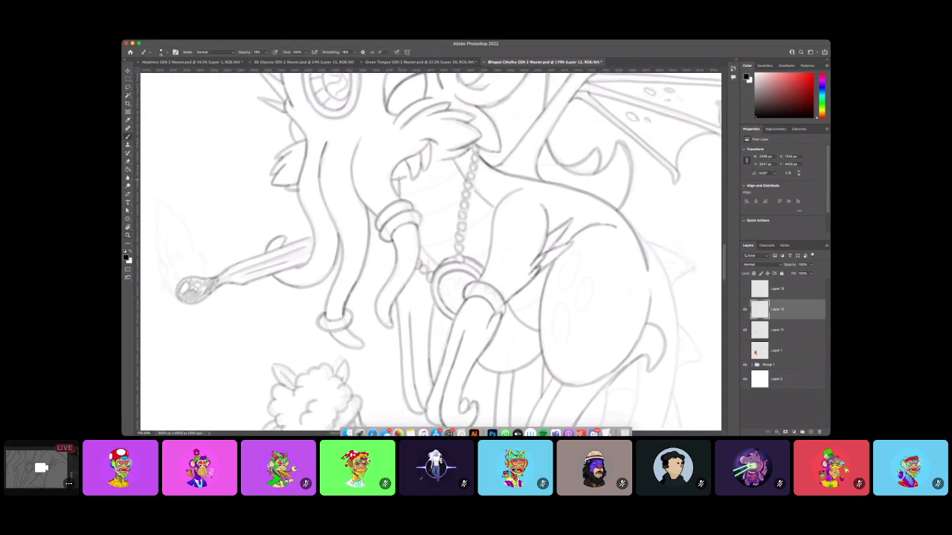
left_click_drag(399, 179, 399, 199)
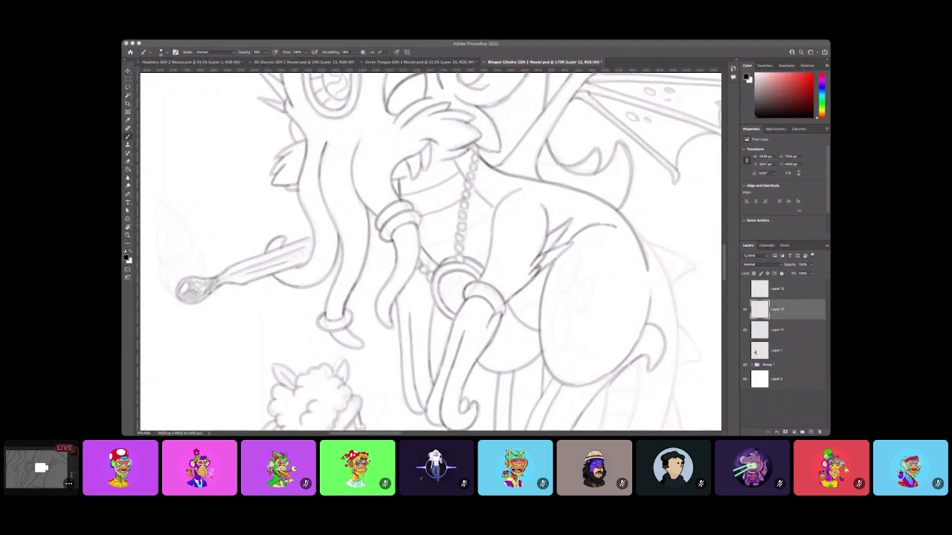
key("super+Tab")
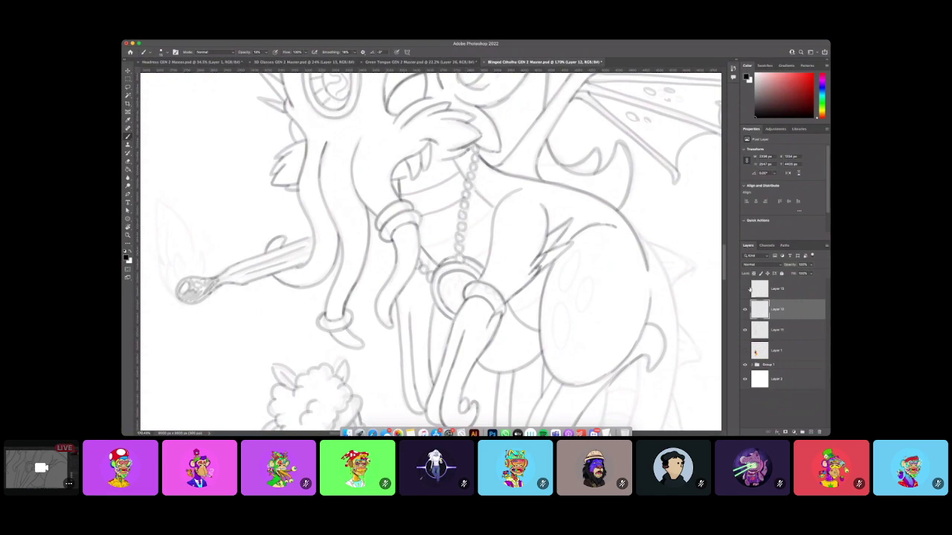
left_click(745, 290)
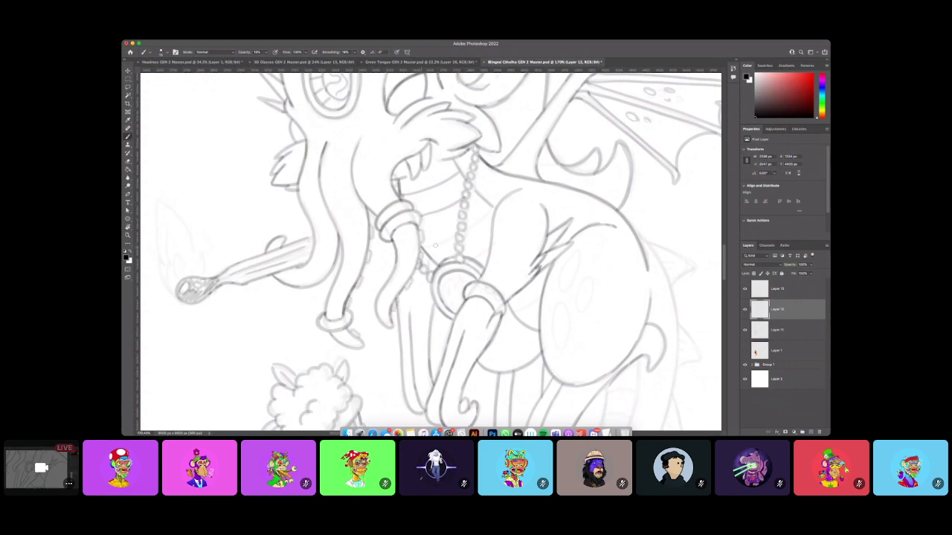
Trace the remaining curved chest and belly bands and the oval spots on the thigh.
mouse_move(428, 246)
left_mouse_down()
mouse_move(490, 212)
mouse_move(434, 245)
left_mouse_up()
left_click_drag(513, 312, 544, 299)
left_click_drag(563, 263, 559, 287)
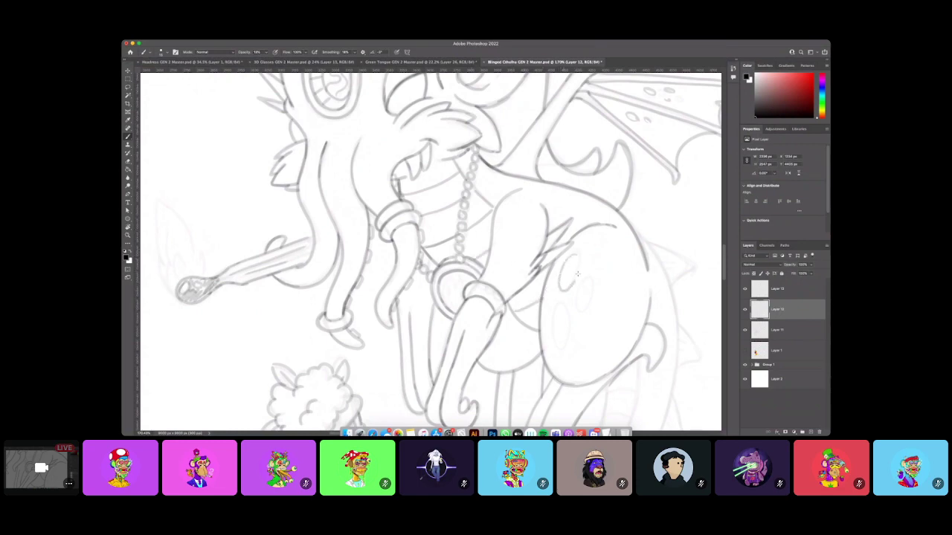
mouse_move(580, 257)
left_mouse_down()
mouse_move(566, 281)
mouse_move(567, 316)
mouse_move(560, 306)
mouse_move(551, 324)
mouse_move(555, 341)
mouse_move(563, 342)
mouse_move(565, 309)
mouse_move(587, 282)
mouse_move(576, 302)
mouse_move(583, 313)
mouse_move(590, 282)
left_mouse_up()
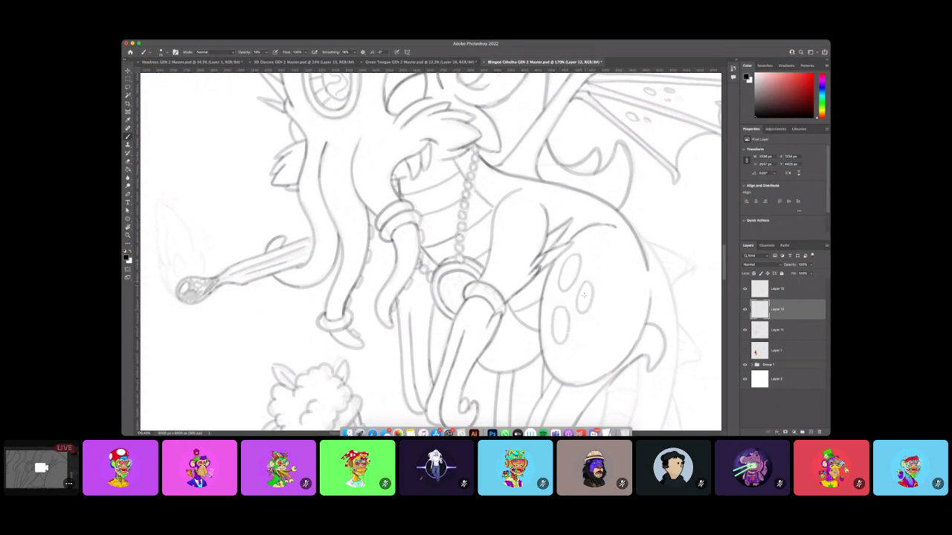
Test the brush at low smoothing with wavy strokes on the blank canvas beside the tail and undo them.
scroll(583, 299, "down", 3)
scroll(583, 298, "right", 1)
scroll(583, 299, "down", 5)
scroll(583, 299, "right", 4)
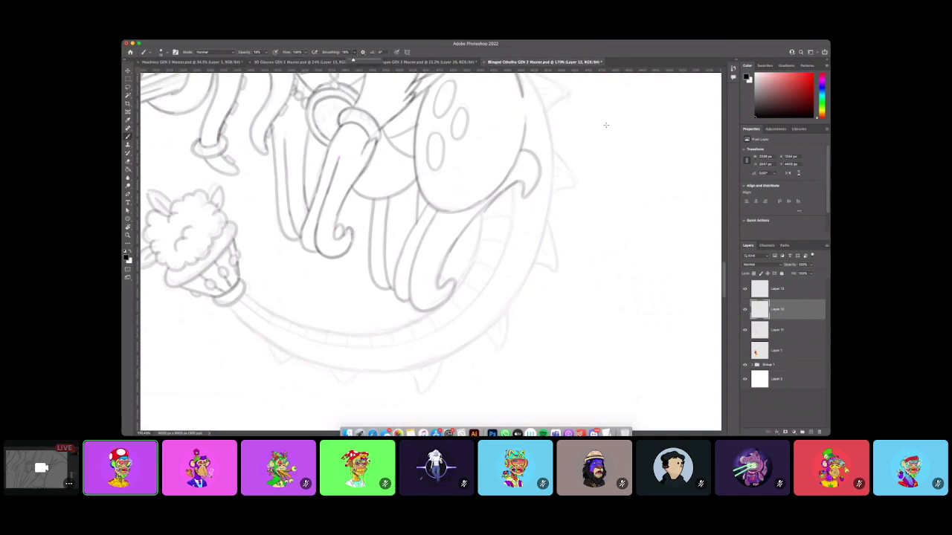
mouse_move(588, 121)
left_mouse_down()
mouse_move(612, 151)
mouse_move(622, 194)
mouse_move(626, 246)
left_mouse_up()
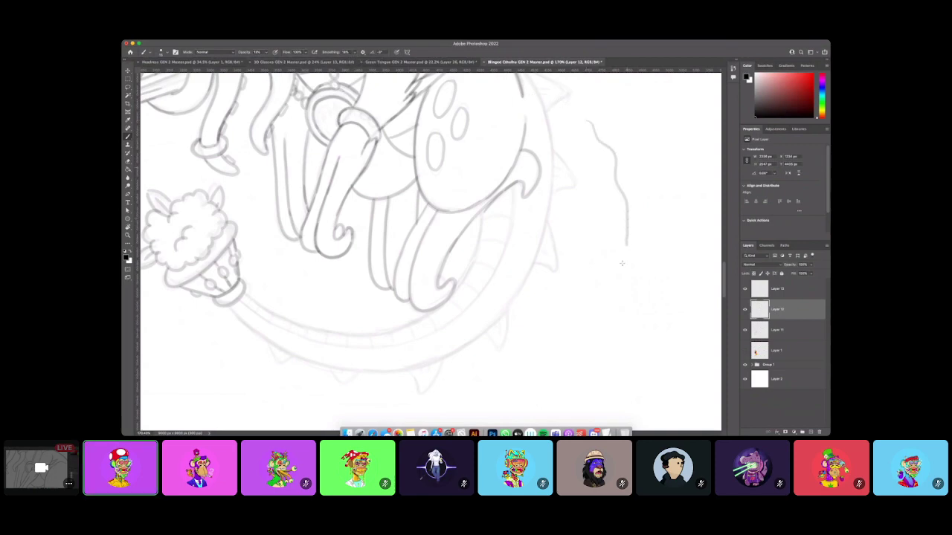
key("super+z")
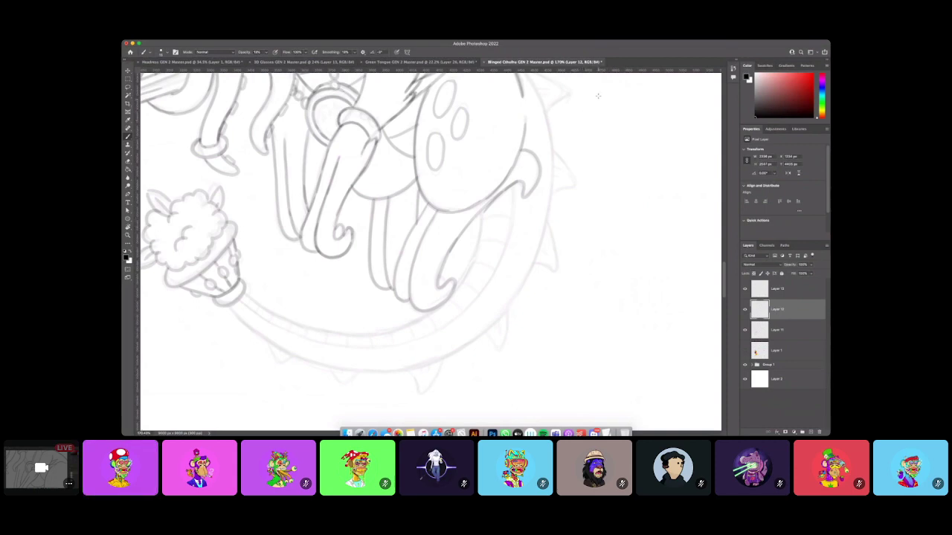
left_click_drag(599, 98, 615, 301)
key("super+z")
Try a much higher brush smoothing with wavy, looping and spiral strokes beside the tail and undo them all.
mouse_move(588, 107)
left_mouse_down()
mouse_move(616, 127)
mouse_move(604, 188)
mouse_move(624, 222)
mouse_move(618, 334)
left_mouse_up()
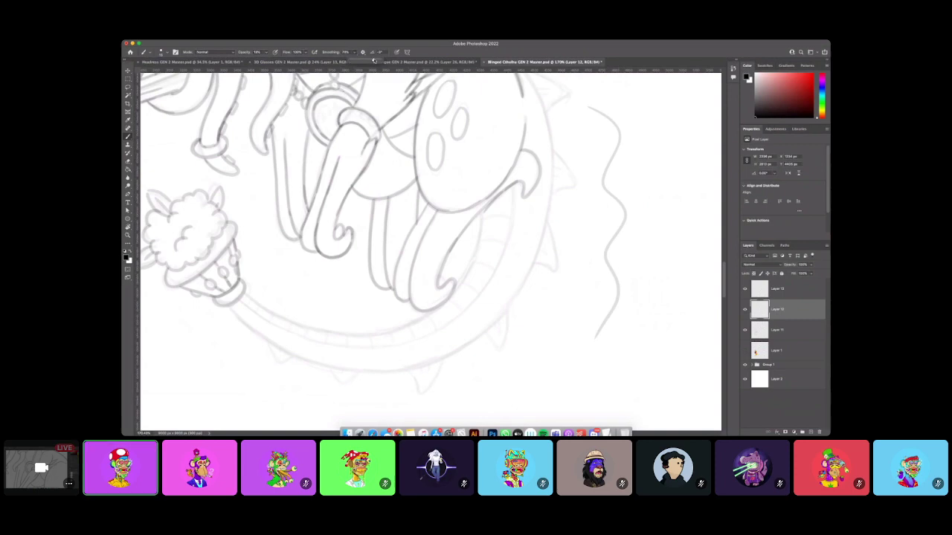
mouse_move(635, 114)
left_mouse_down()
mouse_move(661, 145)
mouse_move(643, 209)
mouse_move(674, 256)
mouse_move(658, 308)
mouse_move(679, 358)
mouse_move(611, 347)
mouse_move(586, 388)
mouse_move(641, 390)
mouse_move(688, 367)
mouse_move(690, 272)
left_mouse_up()
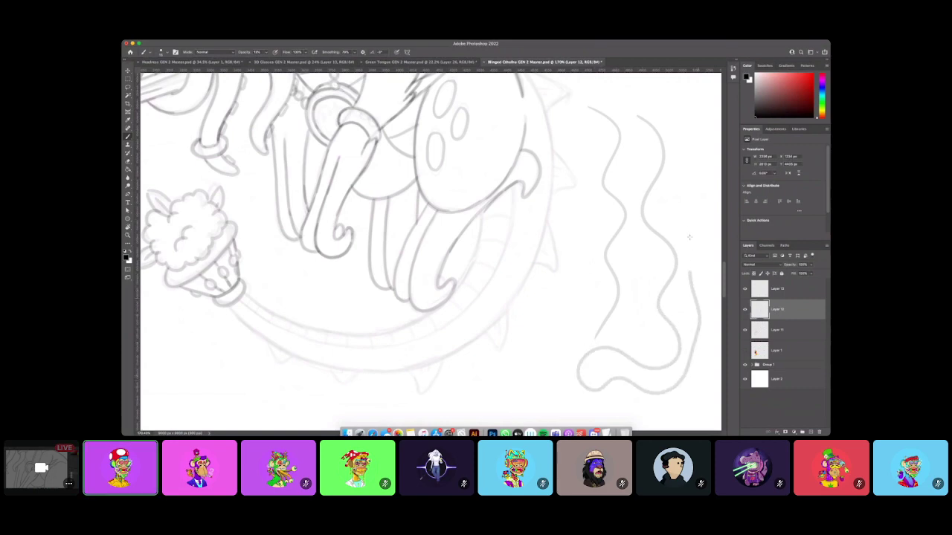
mouse_move(689, 237)
left_mouse_down()
mouse_move(689, 104)
mouse_move(670, 128)
mouse_move(672, 180)
mouse_move(642, 192)
mouse_move(635, 159)
mouse_move(661, 162)
mouse_move(661, 201)
mouse_move(642, 228)
left_mouse_up()
key("super+z")
mouse_move(635, 266)
left_mouse_down()
mouse_move(679, 209)
mouse_move(654, 231)
mouse_move(670, 256)
mouse_move(678, 195)
mouse_move(664, 213)
mouse_move(678, 203)
mouse_move(703, 221)
mouse_move(689, 277)
mouse_move(632, 354)
left_mouse_up()
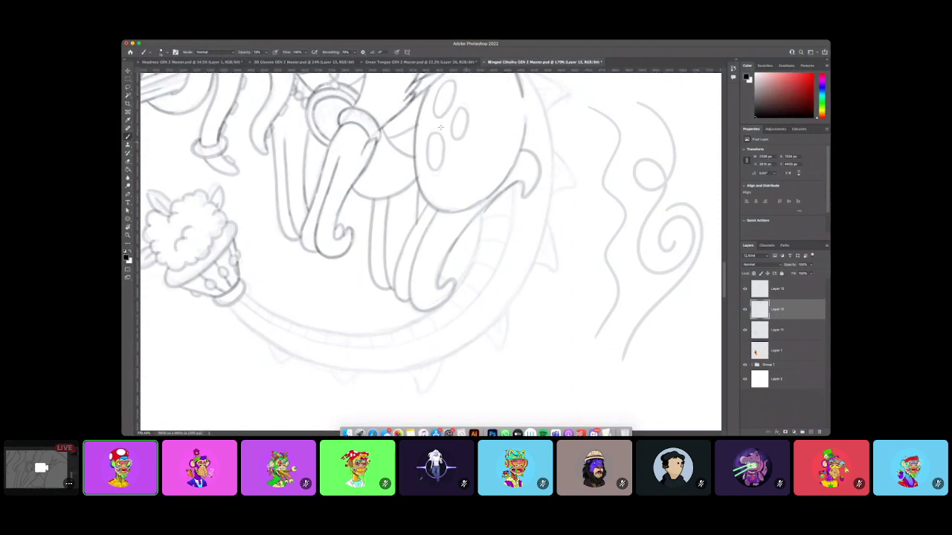
key("super+z")
key("super+z")
key("super+z")
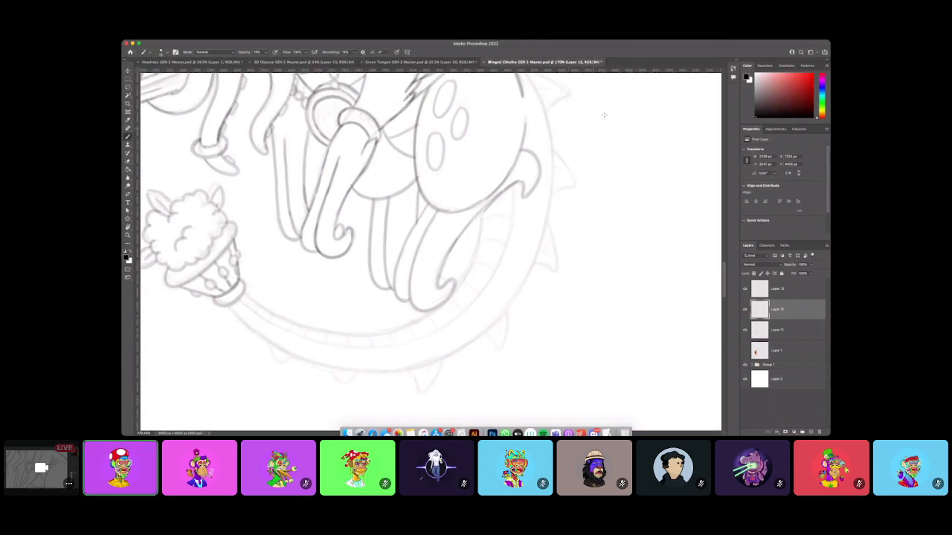
Return to the lower brush smoothing, test it with two more strokes beside the tail and undo them.
mouse_move(613, 123)
left_mouse_down()
mouse_move(607, 229)
mouse_move(633, 289)
mouse_move(638, 324)
left_mouse_up()
key("super+z")
mouse_move(660, 141)
left_mouse_down()
mouse_move(663, 168)
mouse_move(605, 265)
mouse_move(608, 363)
left_mouse_up()
key("ctrl+z")
Trace the tail's long inner and outer edges from the cupcake tip up to the character's back.
mouse_move(249, 298)
left_mouse_down()
mouse_move(310, 328)
mouse_move(394, 330)
left_mouse_up()
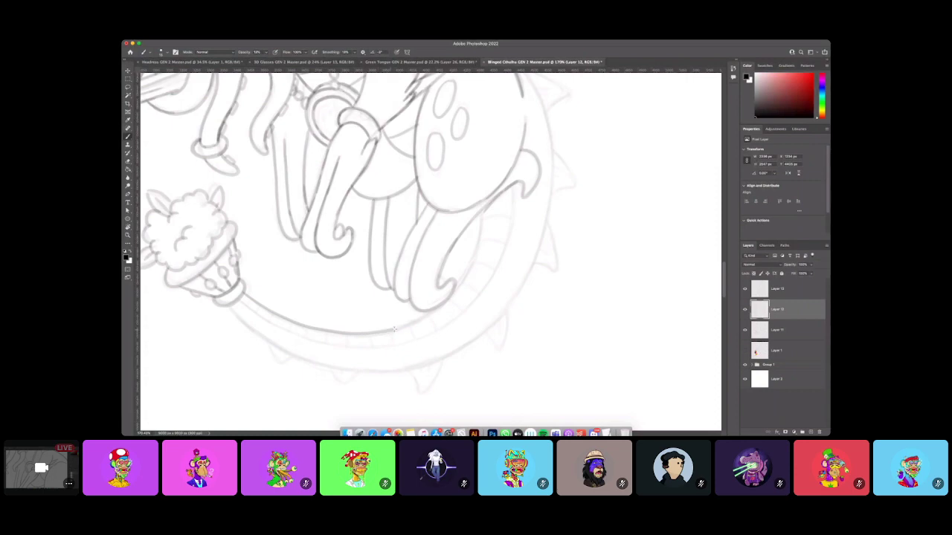
left_click_drag(458, 282, 483, 221)
mouse_move(232, 312)
left_mouse_down()
mouse_move(301, 357)
mouse_move(366, 370)
mouse_move(424, 363)
mouse_move(417, 366)
mouse_move(497, 321)
mouse_move(537, 258)
mouse_move(550, 200)
left_mouse_up()
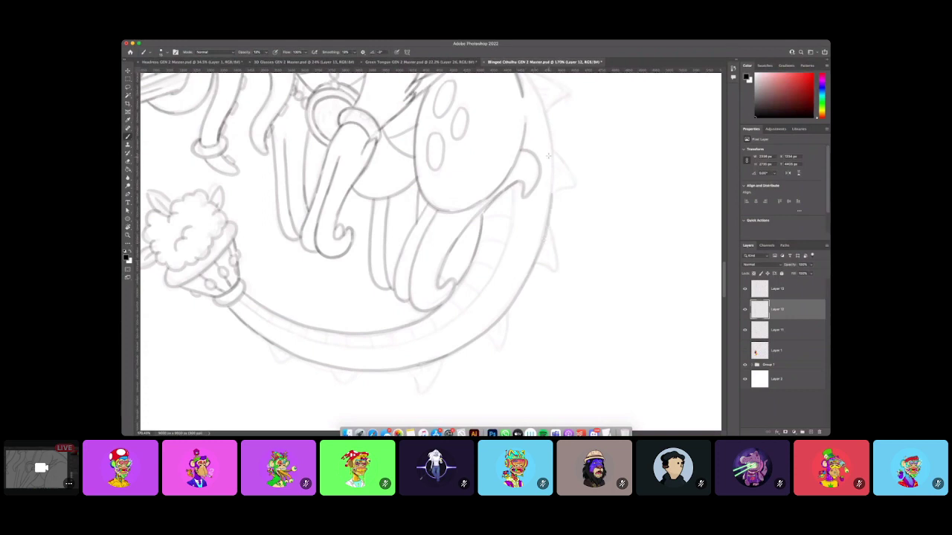
scroll(549, 157, "up", 2)
scroll(548, 156, "right", 1)
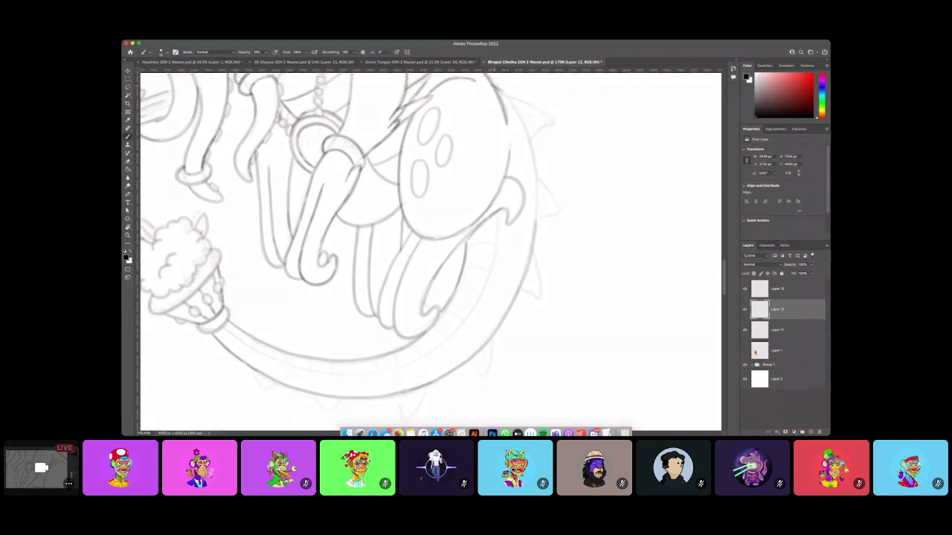
mouse_move(494, 83)
left_mouse_down()
mouse_move(521, 116)
mouse_move(535, 169)
left_mouse_up()
mouse_move(490, 80)
left_mouse_down()
mouse_move(535, 170)
mouse_move(520, 278)
left_mouse_up()
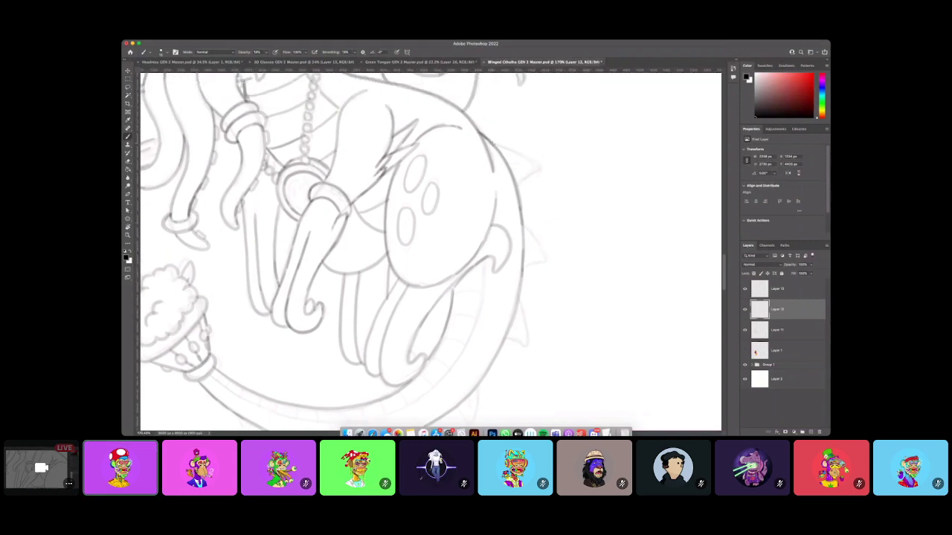
Trace the pointed spikes along the tail's outer edge from the back down to the cupcake tip.
mouse_move(516, 153)
left_mouse_down()
mouse_move(539, 168)
mouse_move(525, 177)
left_mouse_up()
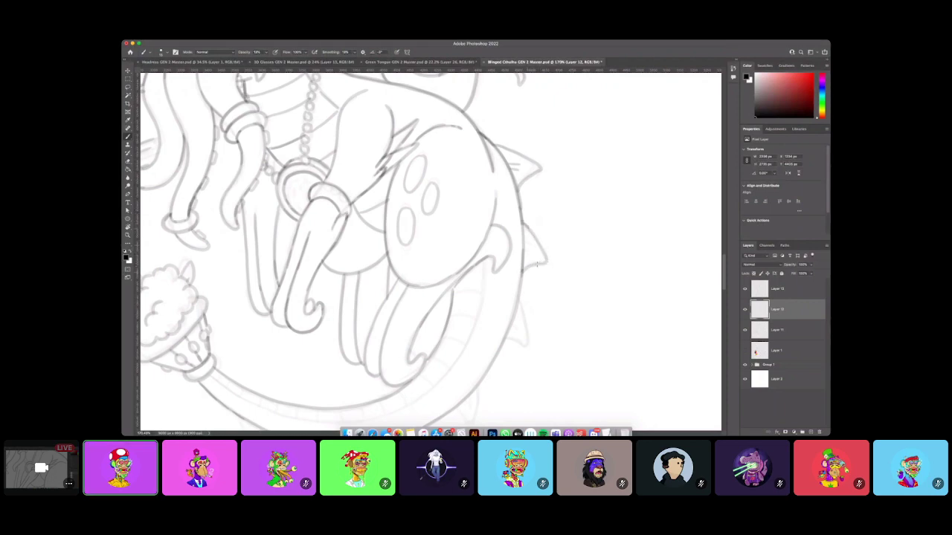
scroll(513, 239, "down", 3)
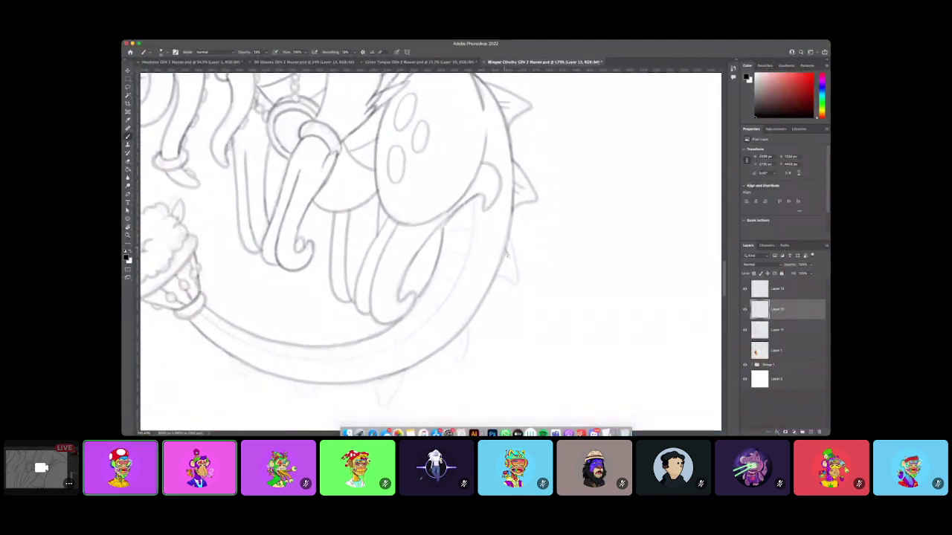
left_click_drag(506, 253, 513, 276)
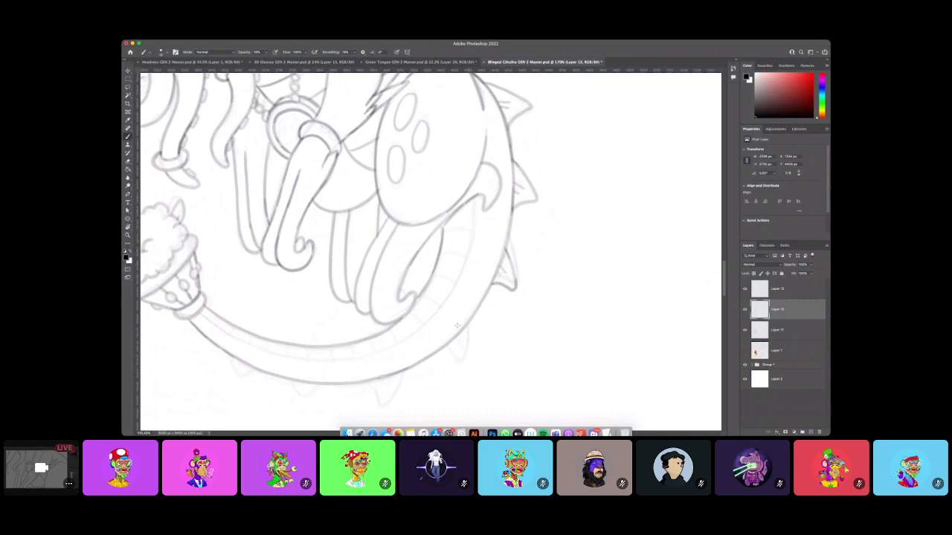
mouse_move(447, 346)
left_mouse_down()
mouse_move(460, 361)
mouse_move(469, 349)
mouse_move(460, 363)
mouse_move(502, 328)
mouse_move(471, 363)
mouse_move(485, 347)
left_mouse_up()
scroll(493, 332, "left", 3)
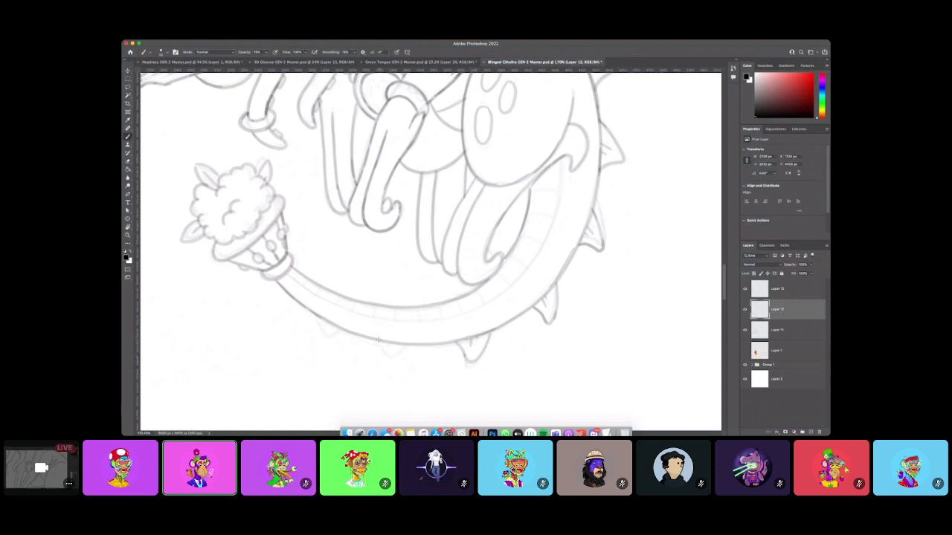
left_click_drag(378, 340, 393, 356)
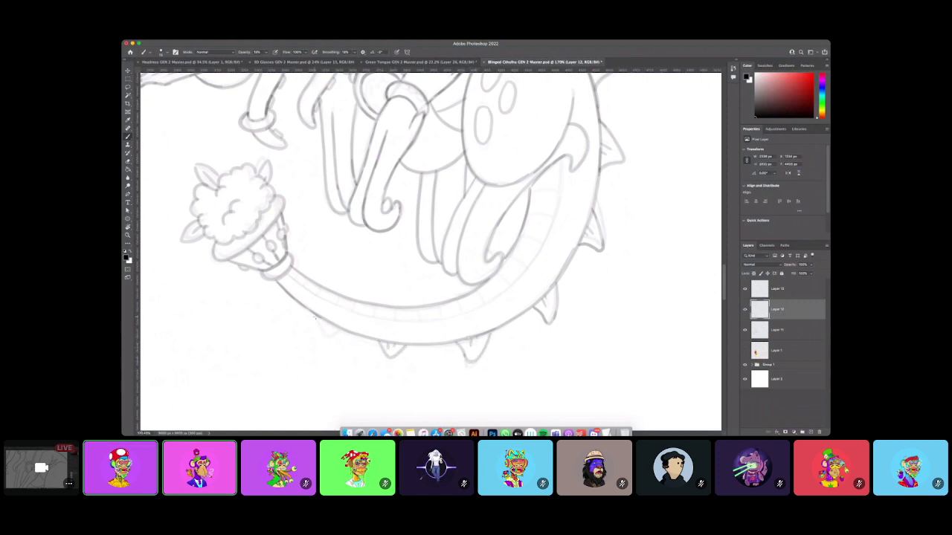
left_click_drag(315, 318, 325, 334)
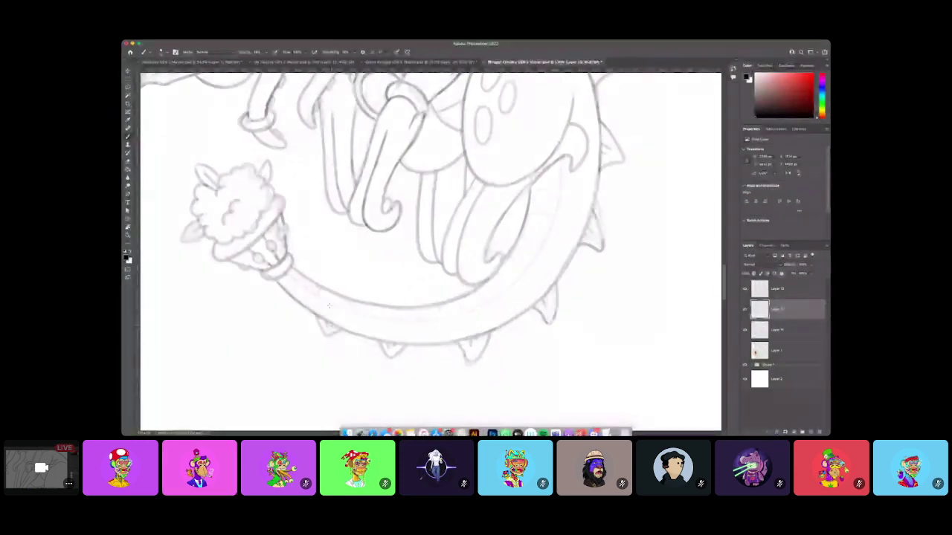
Draw the belly band's inner line along the tail and divide the band with short cross segments from the body to the cupcake tip.
scroll(233, 272, "right", 5)
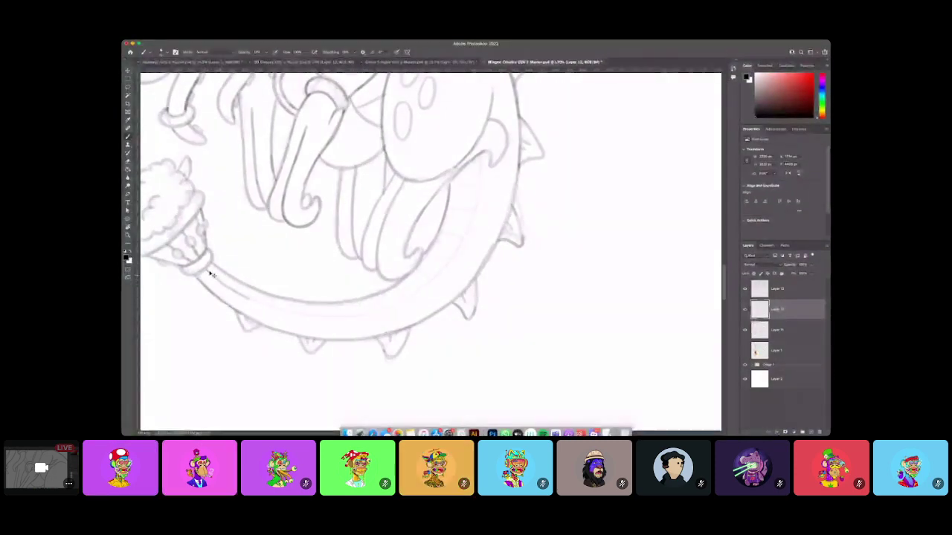
mouse_move(206, 269)
left_mouse_down()
mouse_move(267, 308)
mouse_move(315, 316)
mouse_move(382, 306)
mouse_move(445, 266)
mouse_move(479, 191)
mouse_move(481, 154)
left_mouse_up()
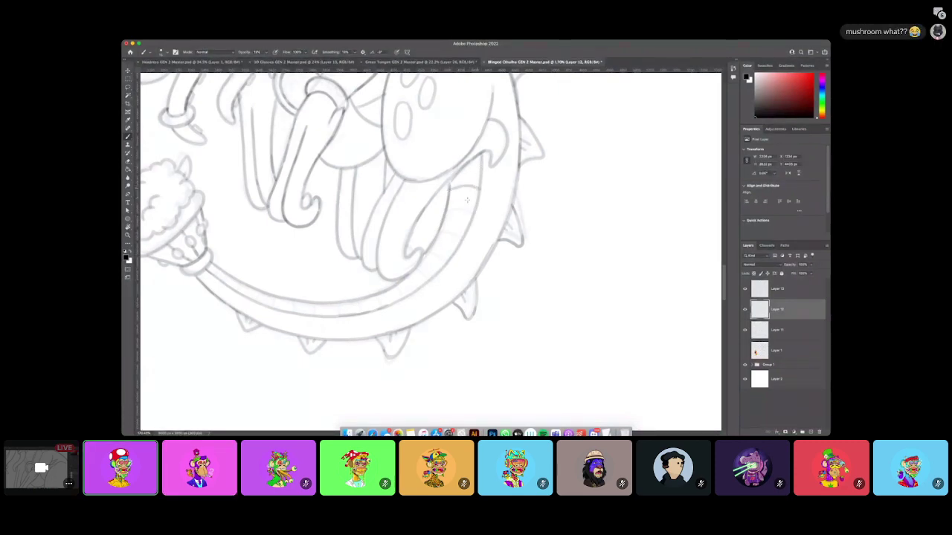
mouse_move(445, 232)
left_mouse_down()
mouse_move(461, 239)
mouse_move(442, 261)
left_mouse_up()
mouse_move(380, 298)
left_mouse_down()
mouse_move(357, 316)
mouse_move(337, 314)
left_mouse_up()
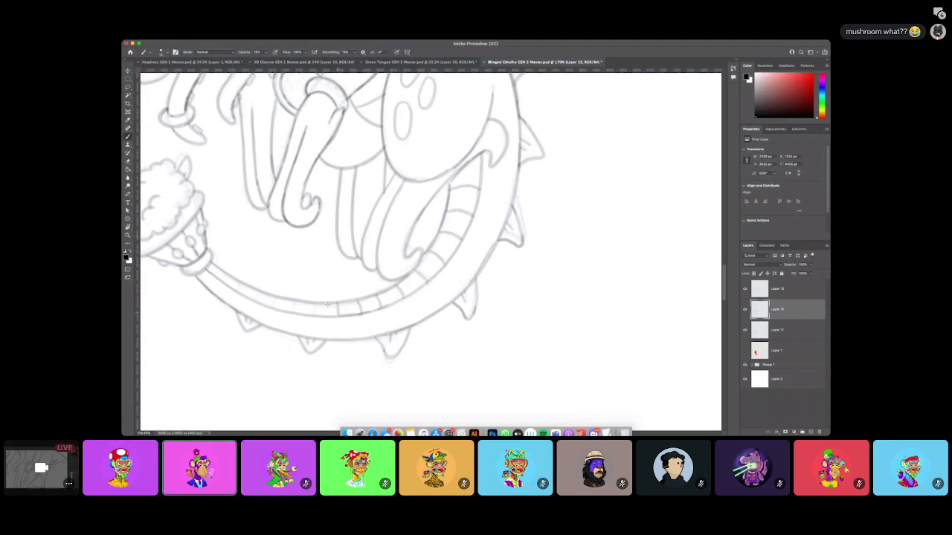
left_click_drag(257, 291, 253, 300)
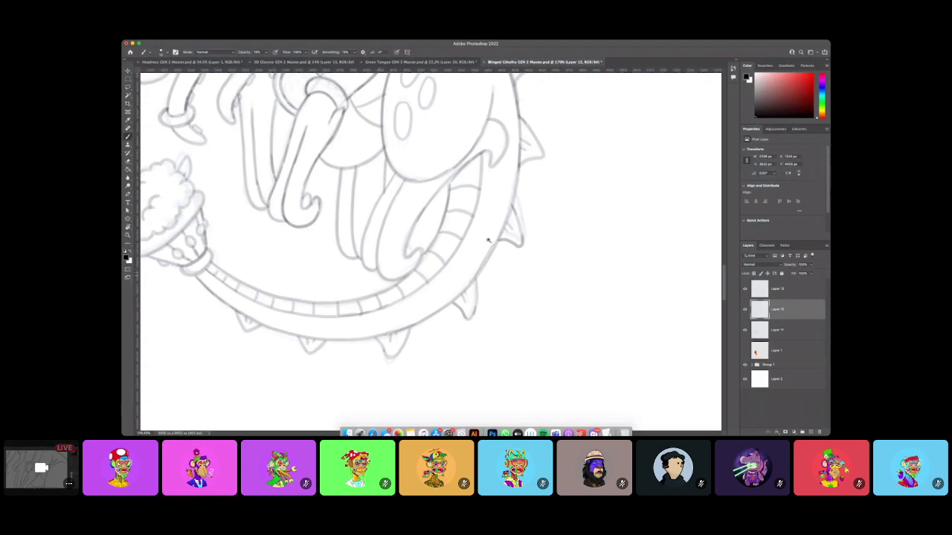
left_click_drag(488, 240, 446, 253)
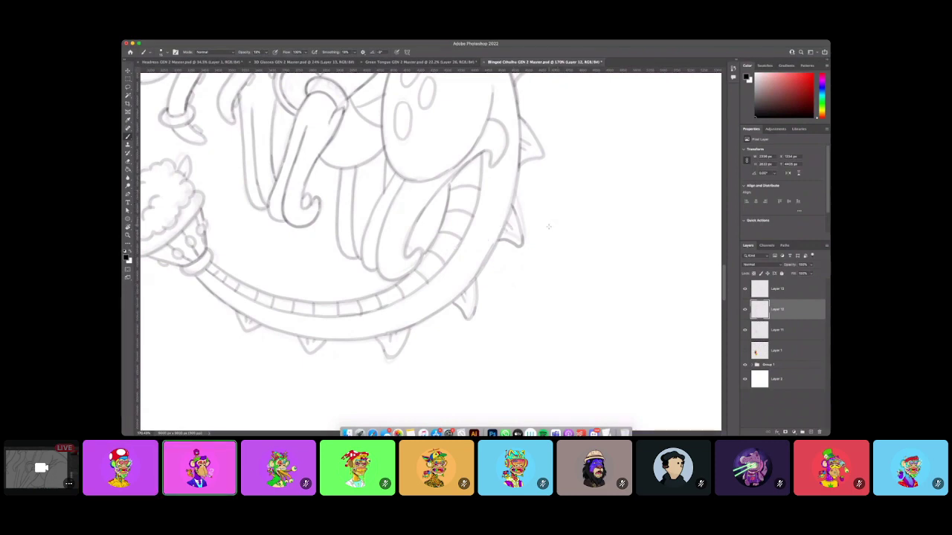
Trace the flame around the match head, with its pointed outer tongues and inner flame lines, undoing stray strokes.
key("z")
mouse_move(519, 234)
left_mouse_down()
mouse_move(503, 234)
mouse_move(525, 222)
mouse_move(515, 223)
left_mouse_up()
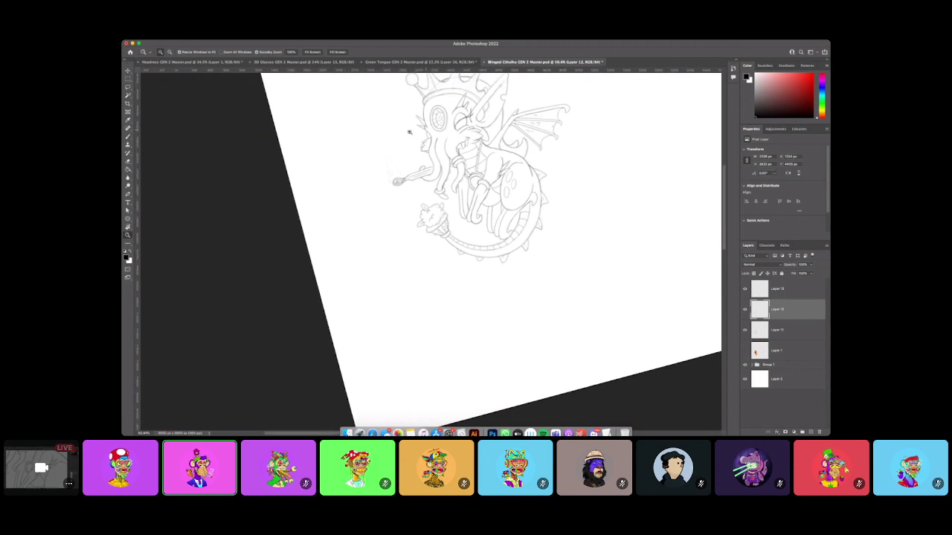
scroll(399, 165, "up", 5)
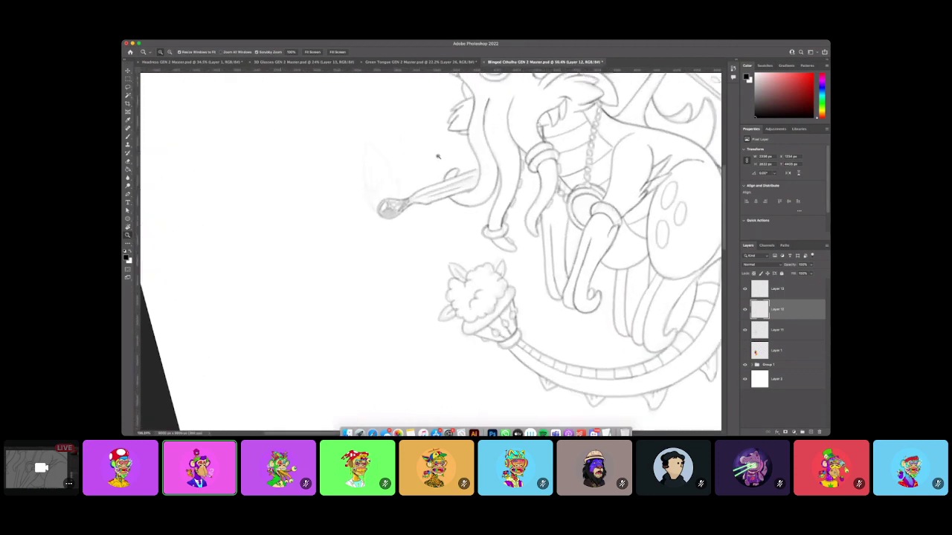
key("b")
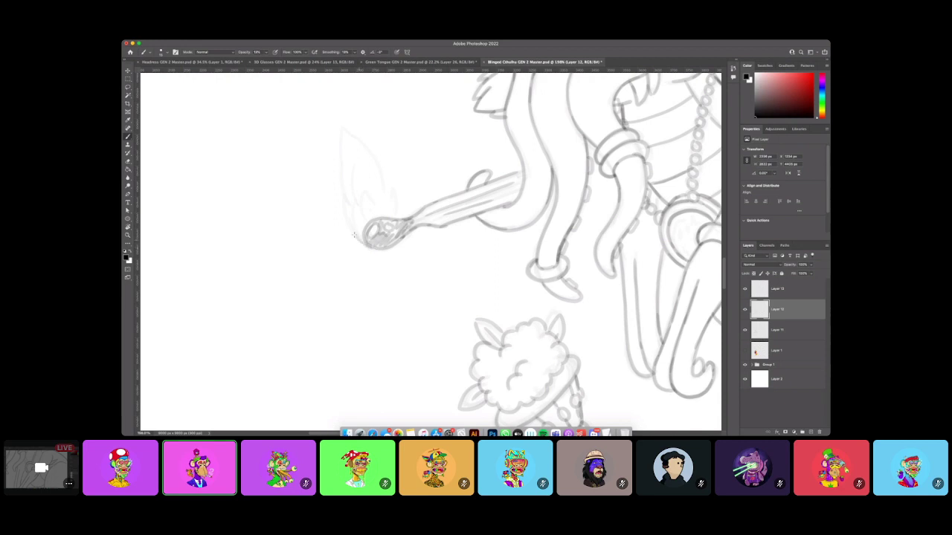
key("super+z")
mouse_move(378, 251)
left_mouse_down()
mouse_move(340, 187)
mouse_move(344, 196)
mouse_move(349, 153)
mouse_move(331, 120)
mouse_move(363, 151)
left_mouse_up()
key("super+z")
key("super+z")
mouse_move(344, 184)
left_mouse_down()
mouse_move(343, 120)
mouse_move(372, 148)
mouse_move(398, 198)
mouse_move(394, 221)
mouse_move(366, 218)
mouse_move(361, 173)
mouse_move(378, 213)
left_mouse_up()
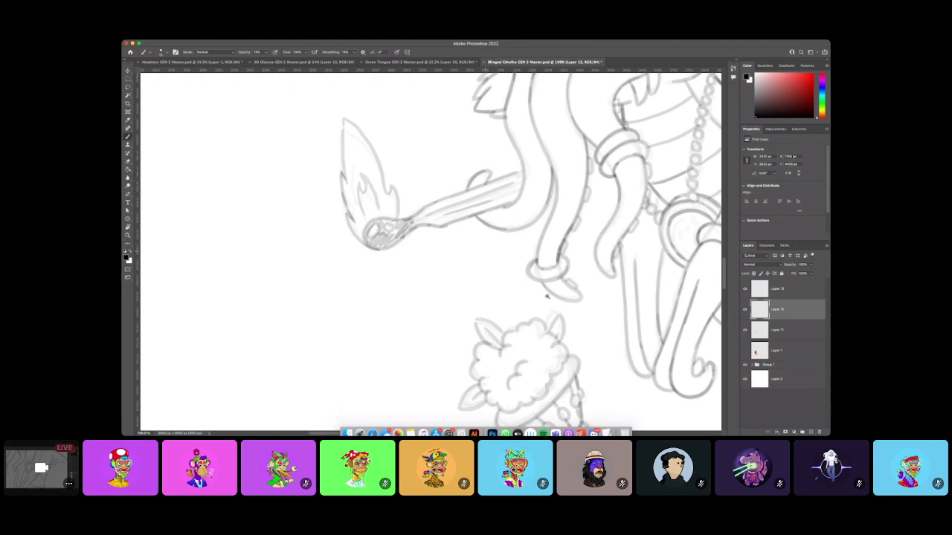
Trace the circular balls on the crown's two remaining faint points, the tall middle one and the one nearest the large ear.
left_click_drag(600, 276, 517, 280)
left_click_drag(647, 236, 584, 238)
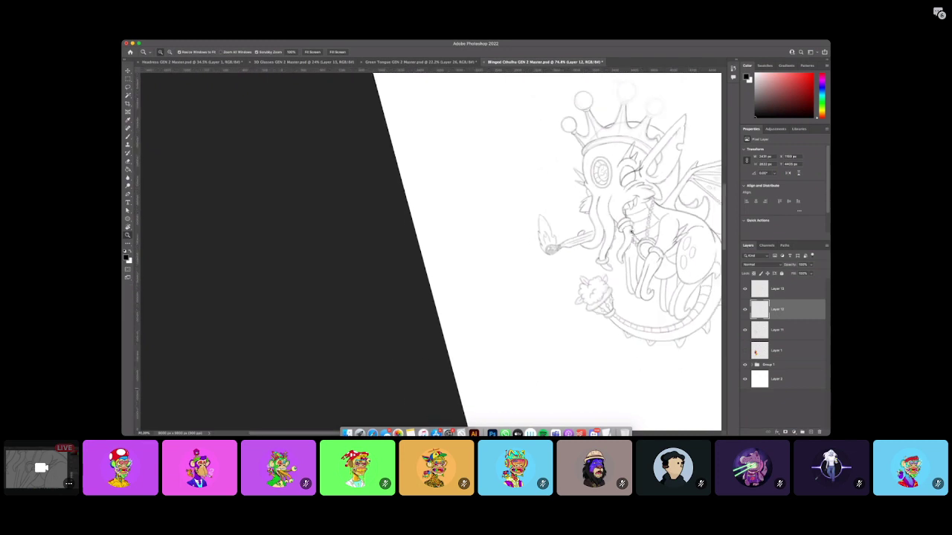
left_click_drag(688, 86, 719, 94)
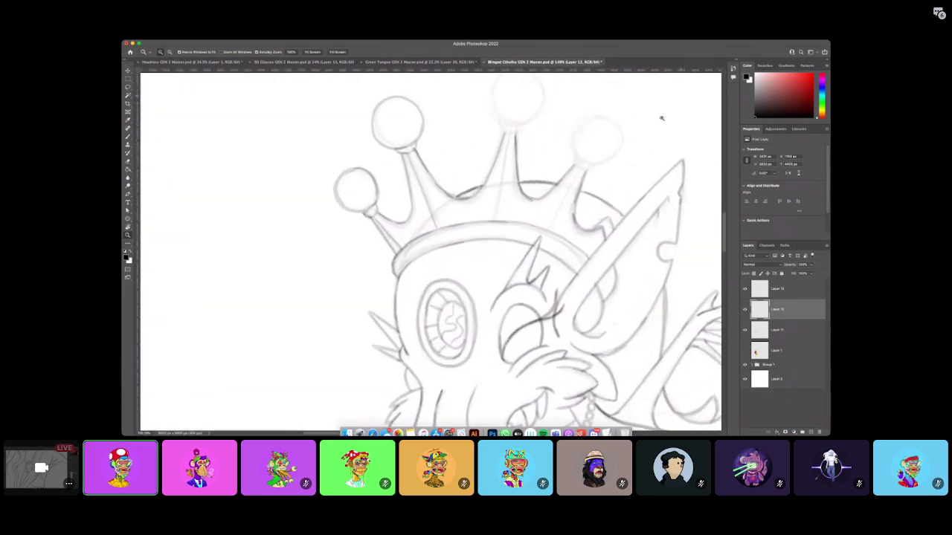
key("b")
scroll(458, 172, "up", 3)
scroll(458, 171, "right", 2)
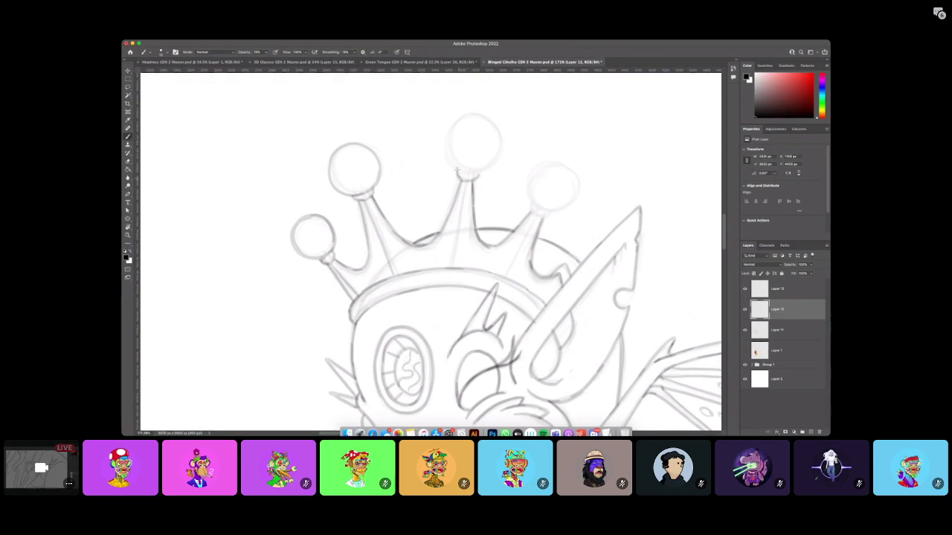
mouse_move(498, 139)
left_mouse_down()
mouse_move(467, 117)
mouse_move(454, 127)
mouse_move(447, 149)
mouse_move(465, 172)
mouse_move(489, 167)
mouse_move(500, 148)
mouse_move(476, 116)
mouse_move(458, 121)
mouse_move(447, 141)
mouse_move(470, 178)
left_mouse_up()
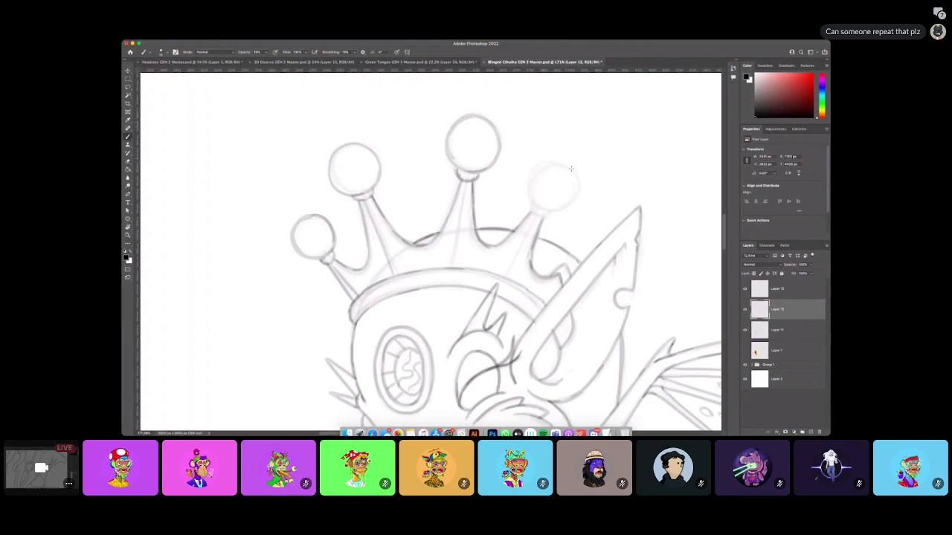
mouse_move(554, 160)
left_mouse_down()
mouse_move(534, 173)
mouse_move(540, 207)
mouse_move(557, 210)
mouse_move(576, 197)
mouse_move(576, 175)
mouse_move(543, 163)
left_mouse_up()
mouse_move(530, 195)
left_mouse_down()
mouse_move(550, 217)
mouse_move(574, 189)
mouse_move(547, 162)
mouse_move(534, 176)
left_mouse_up()
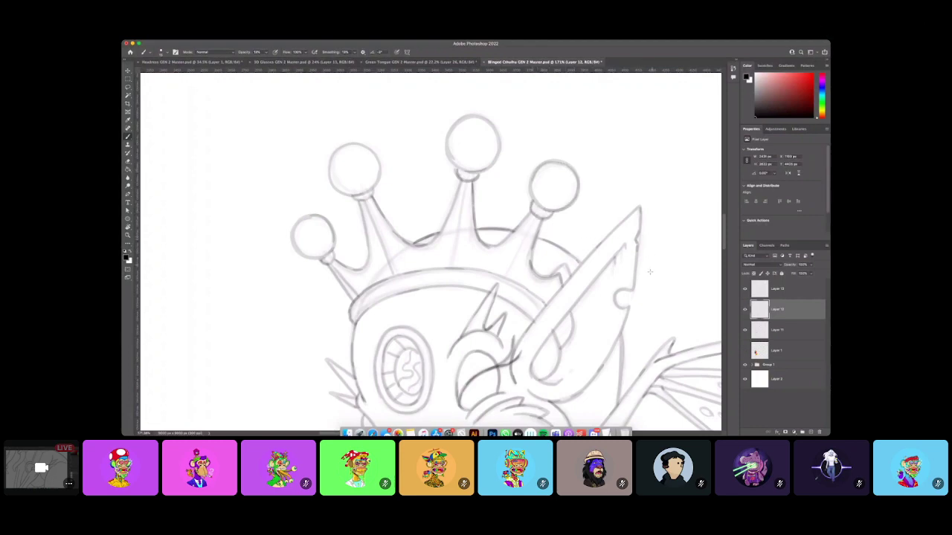
Show the coloured reference character on Layer 1 and move it horizontally to the blank area beyond the wing of the line drawing.
key("z")
left_click_drag(646, 289, 571, 291)
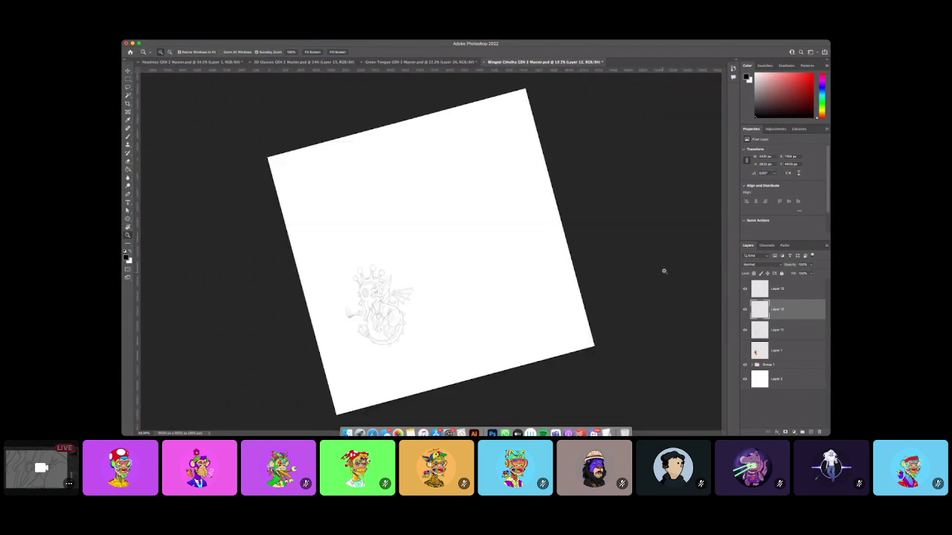
scroll(402, 323, "up", 2)
mouse_move(455, 298)
left_mouse_down()
mouse_move(446, 318)
mouse_move(459, 291)
left_mouse_up()
key("z")
left_click(417, 300)
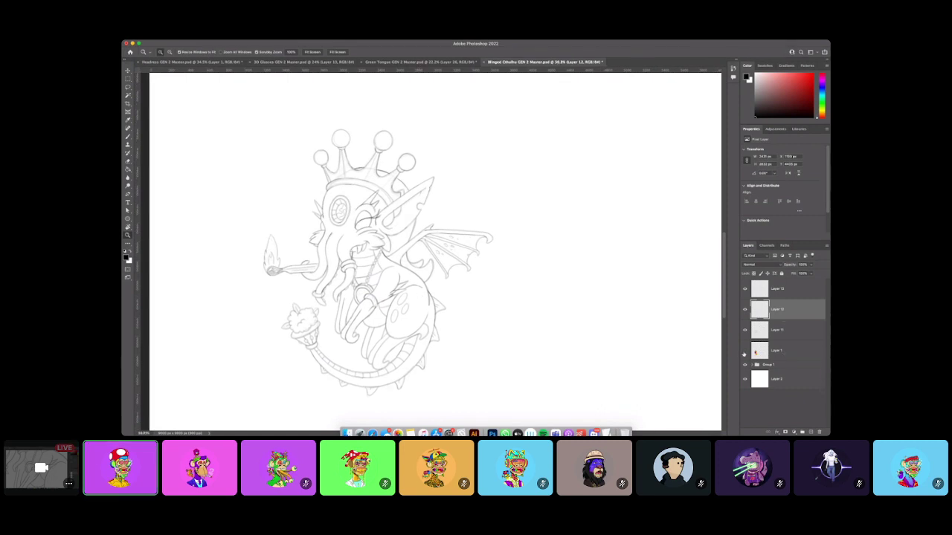
left_click(768, 349)
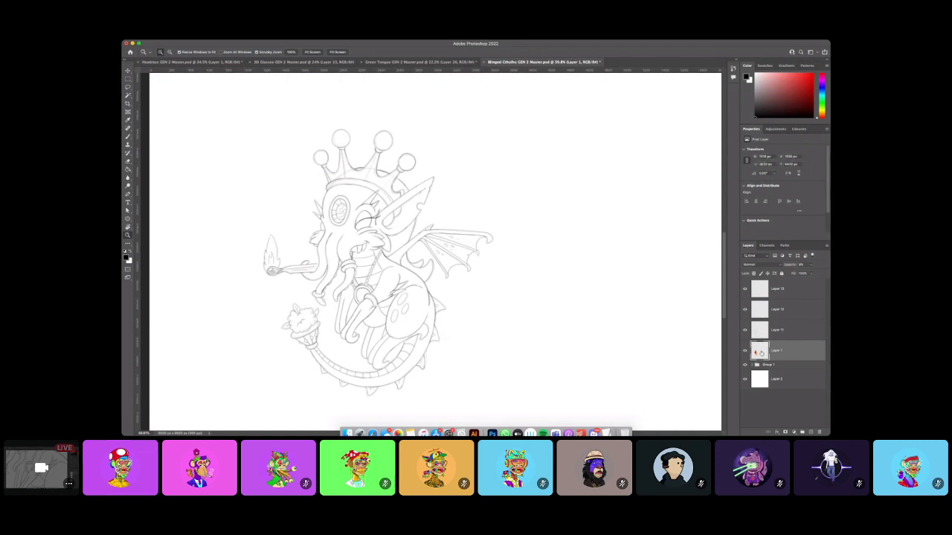
left_click(745, 351)
key("v")
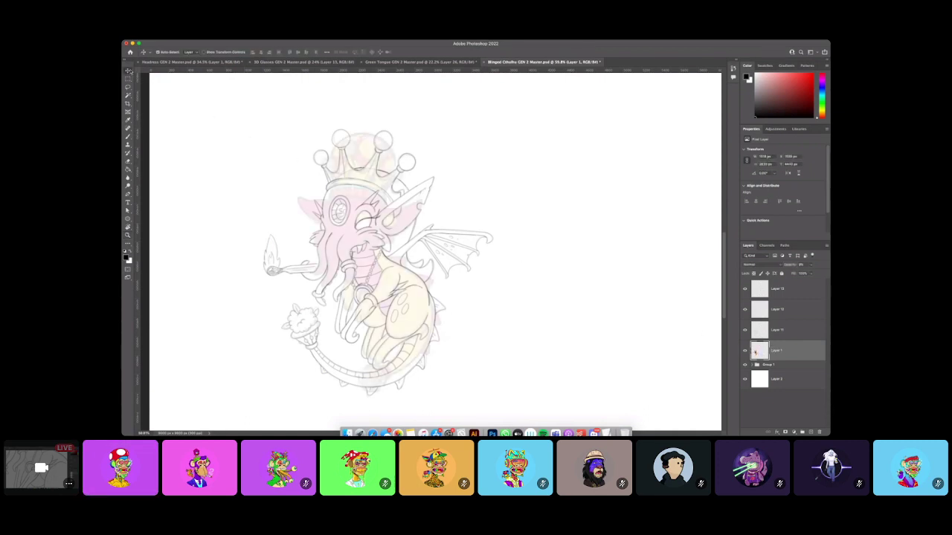
left_click_drag(360, 200, 550, 200)
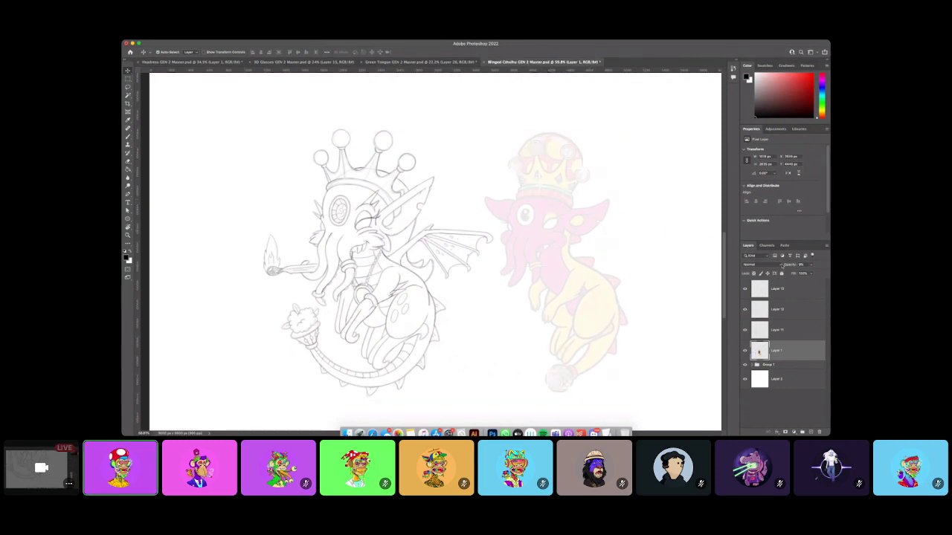
Set the reference layer's opacity to 100% and switch back to the Brush tool.
left_click_drag(812, 266, 826, 270)
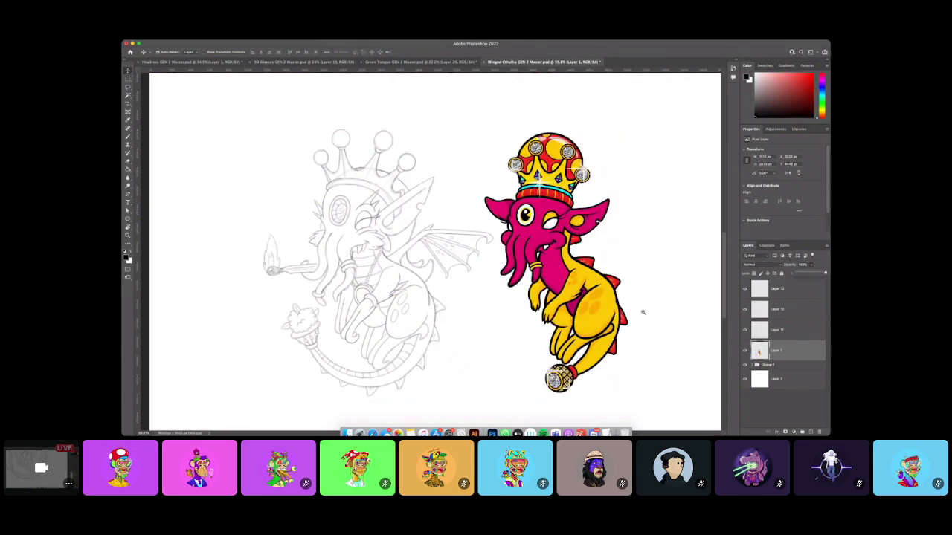
key("z")
left_click_drag(644, 312, 598, 313)
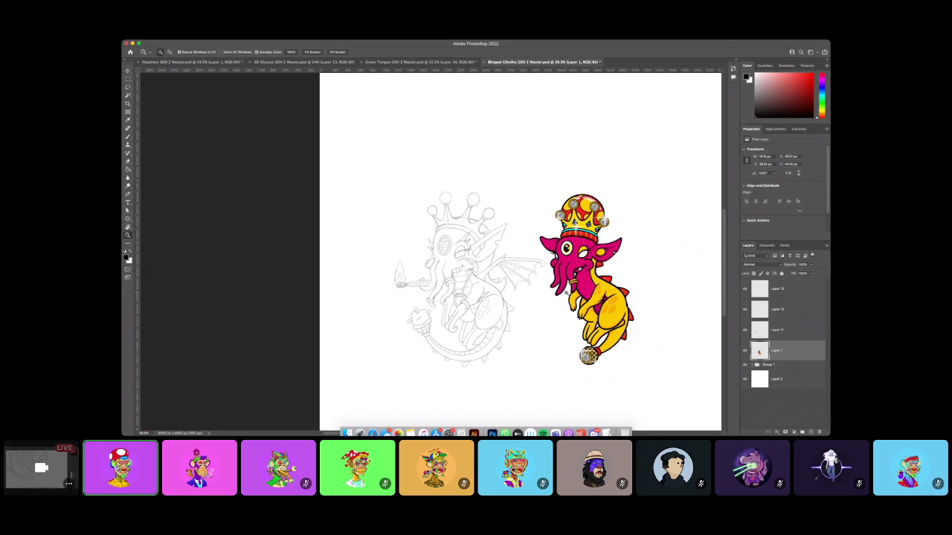
left_click(128, 137)
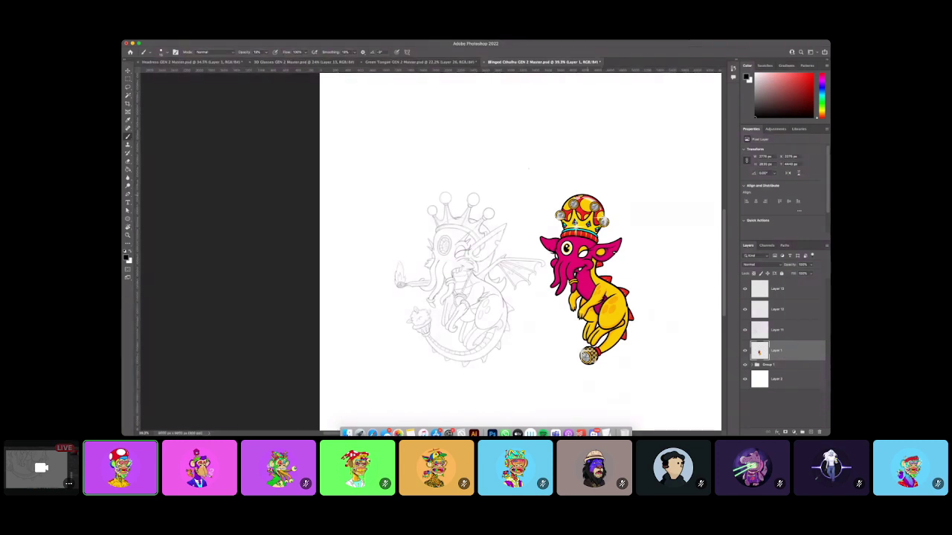
Open the Headdress GEN 2 Master document and toggle its Layer 1 reference to compare it with the sketch.
left_click(202, 61)
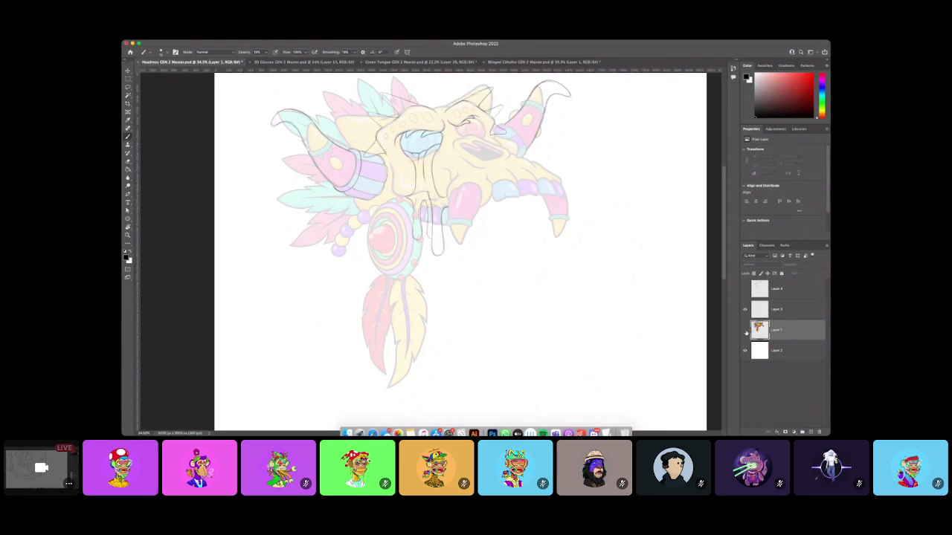
left_click(745, 330)
left_click(745, 329)
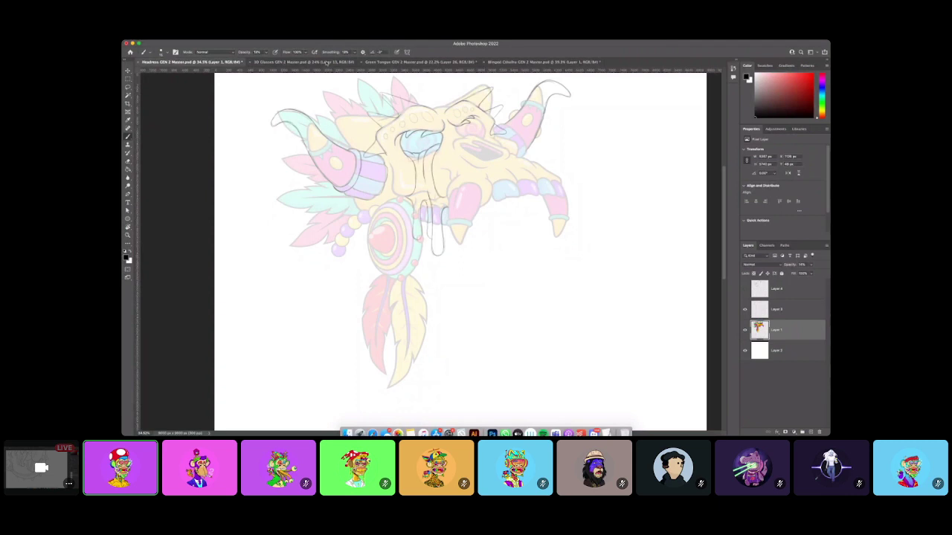
Switch to the 3D Glasses GEN 2 Master document and examine the finished glasses up close.
left_click(326, 63)
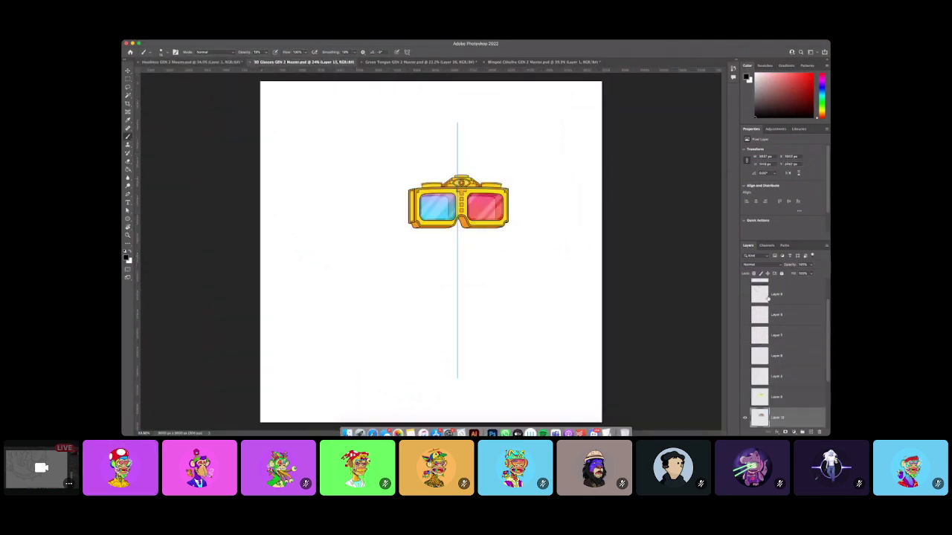
key("z")
left_click_drag(488, 196, 528, 220)
left_click(544, 254, "alt")
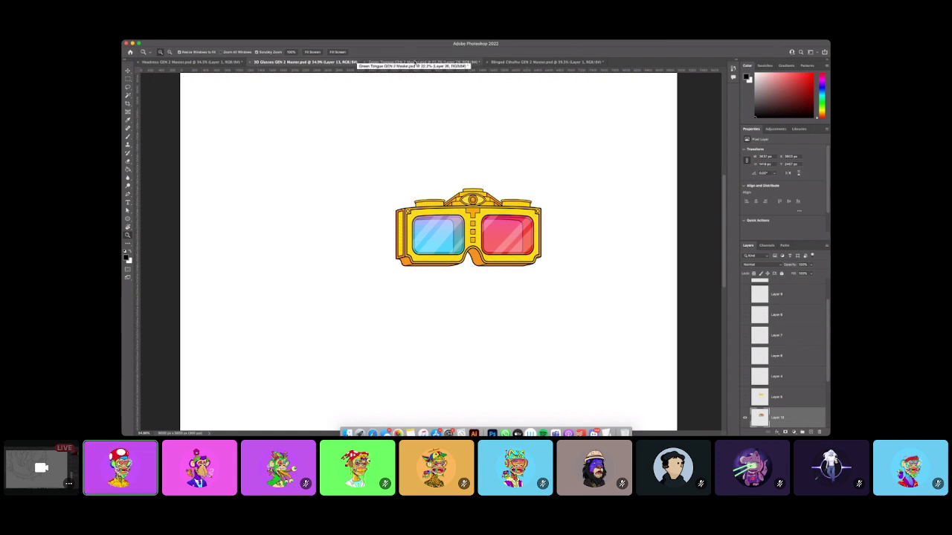
In the Green Tongue GEN 2 Master document, toggle the original artwork on Layer 1 to compare it with the new line art and inspect the details.
left_click(415, 62)
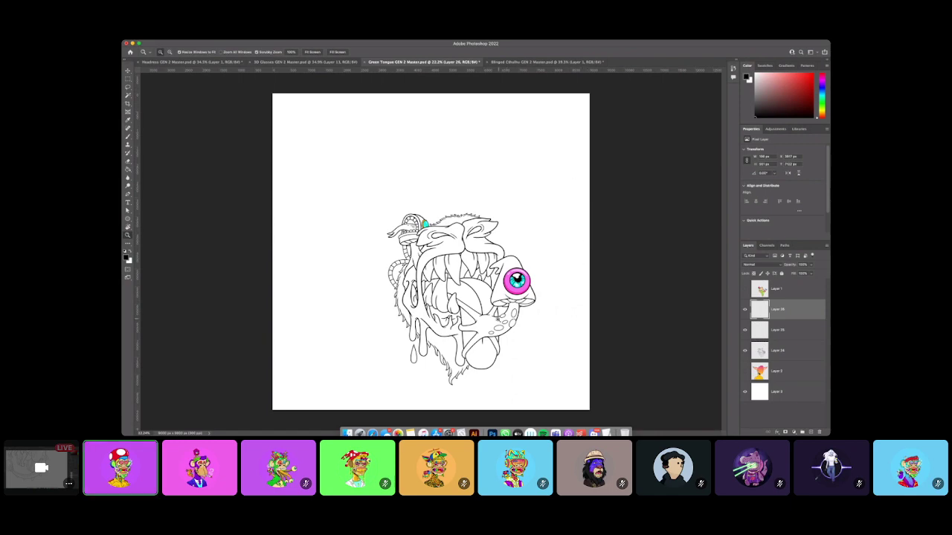
left_click_drag(498, 319, 514, 317)
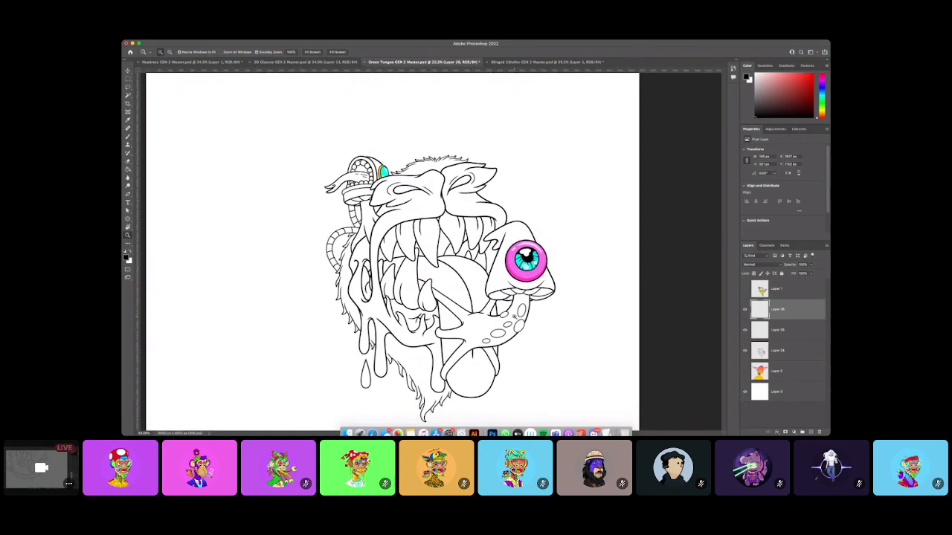
left_click(744, 289)
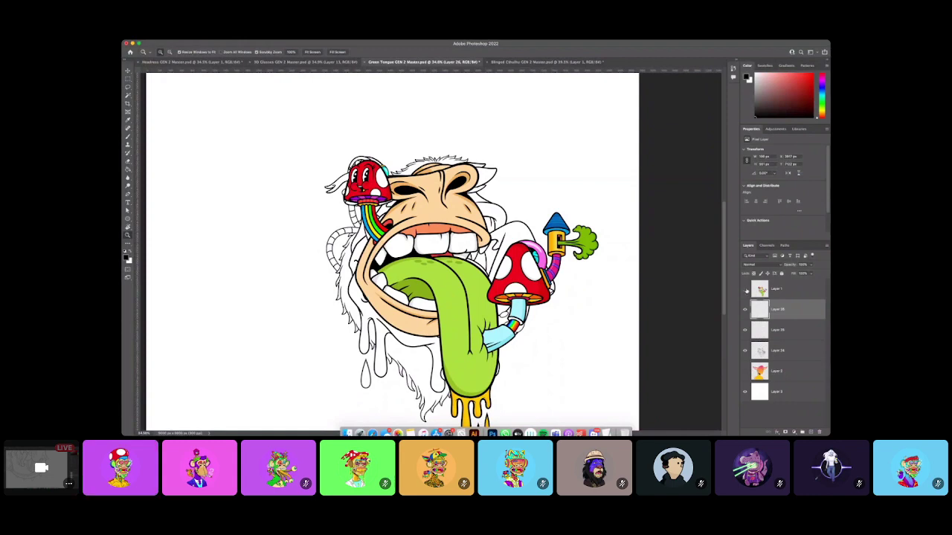
left_click(745, 290)
left_click(745, 289)
left_click(745, 289)
left_click(745, 289)
left_click(745, 290)
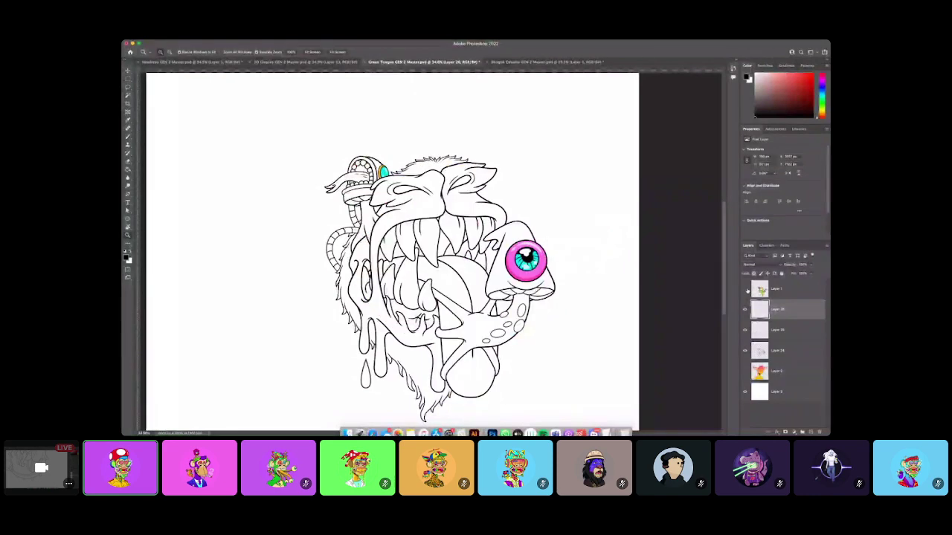
left_click(745, 289)
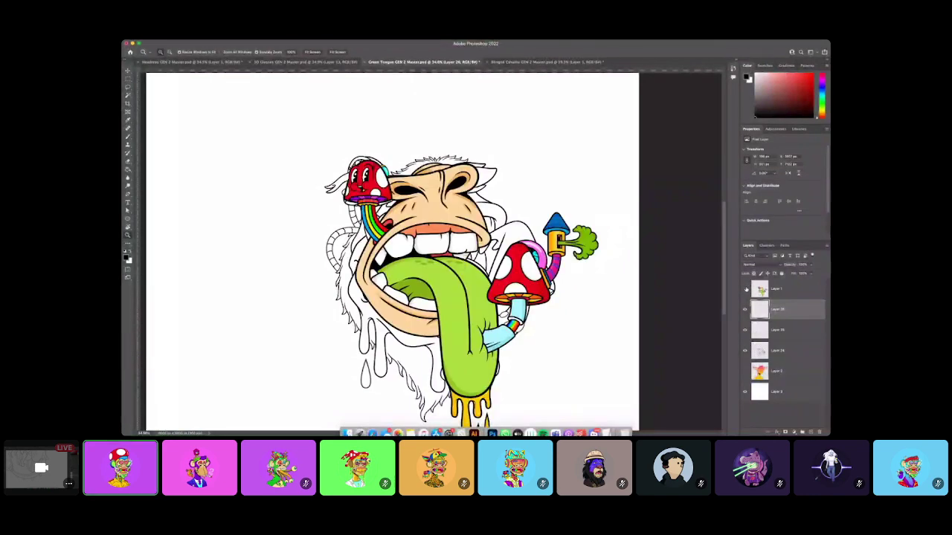
left_click(745, 289)
scroll(482, 334, "up", 5)
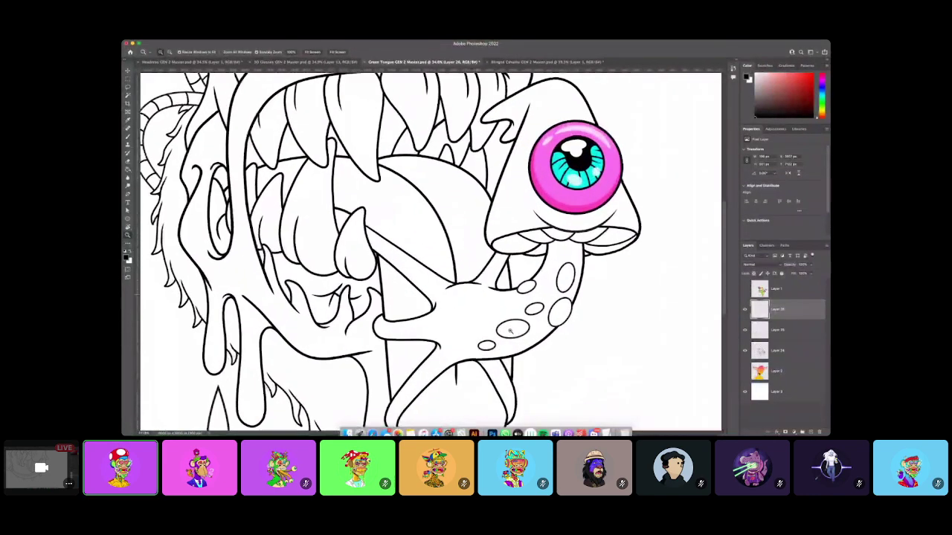
scroll(478, 332, "down", 5)
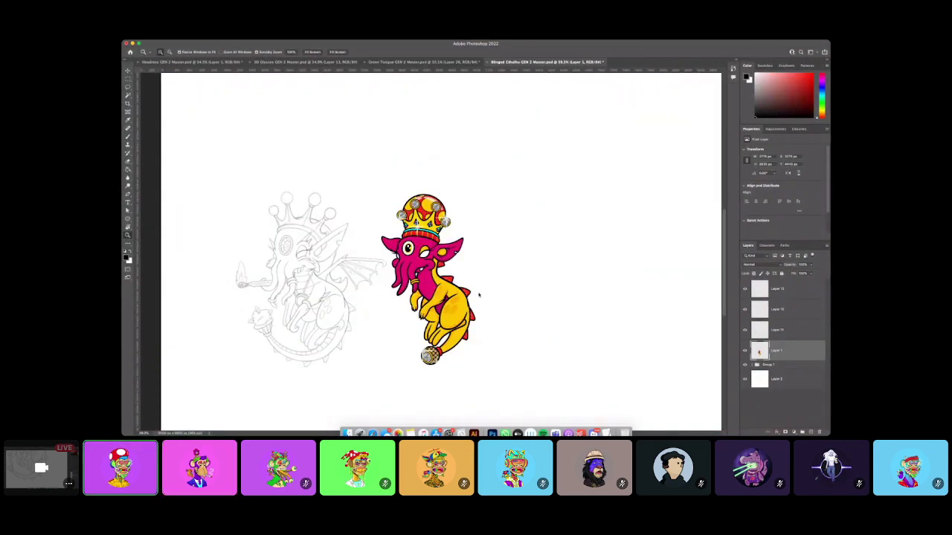
Return to the Winged Cthulhu GEN 2 Master document and compare the line drawing with the coloured reference side by side.
left_click(546, 61)
scroll(532, 363, "left", 5)
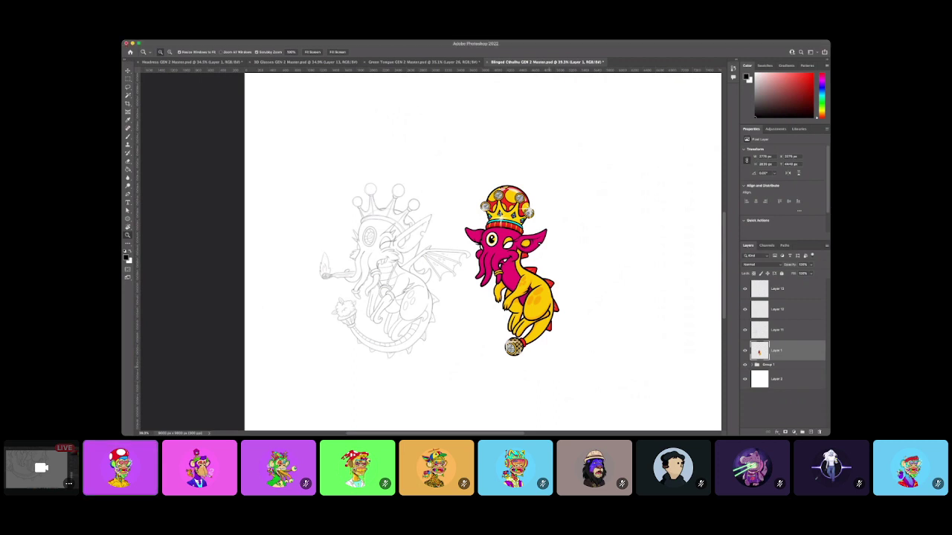
left_click_drag(442, 312, 452, 312)
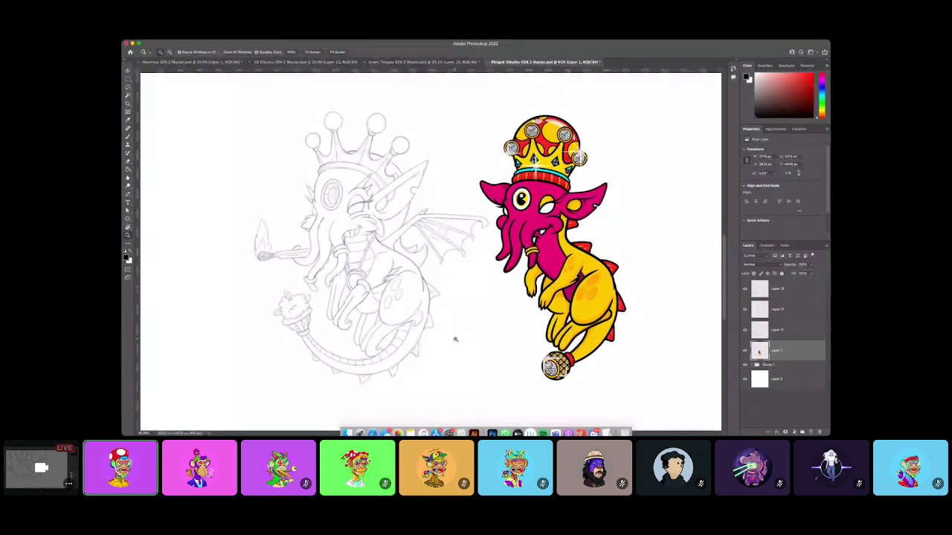